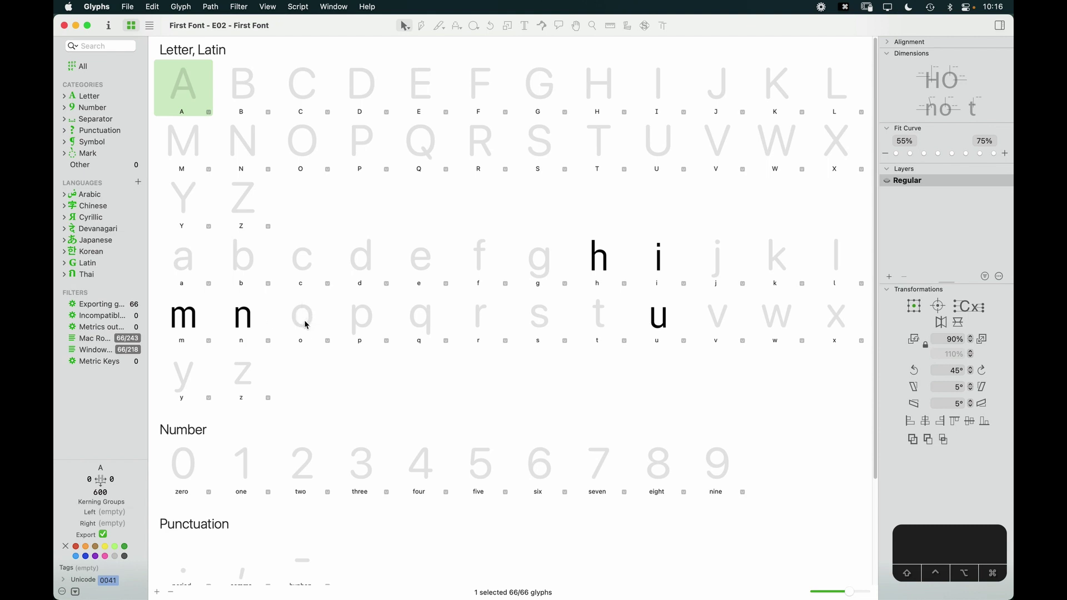
Open the lowercase o glyph for editing and place an n before it for reference
double_click(305, 322)
key(super+minus)
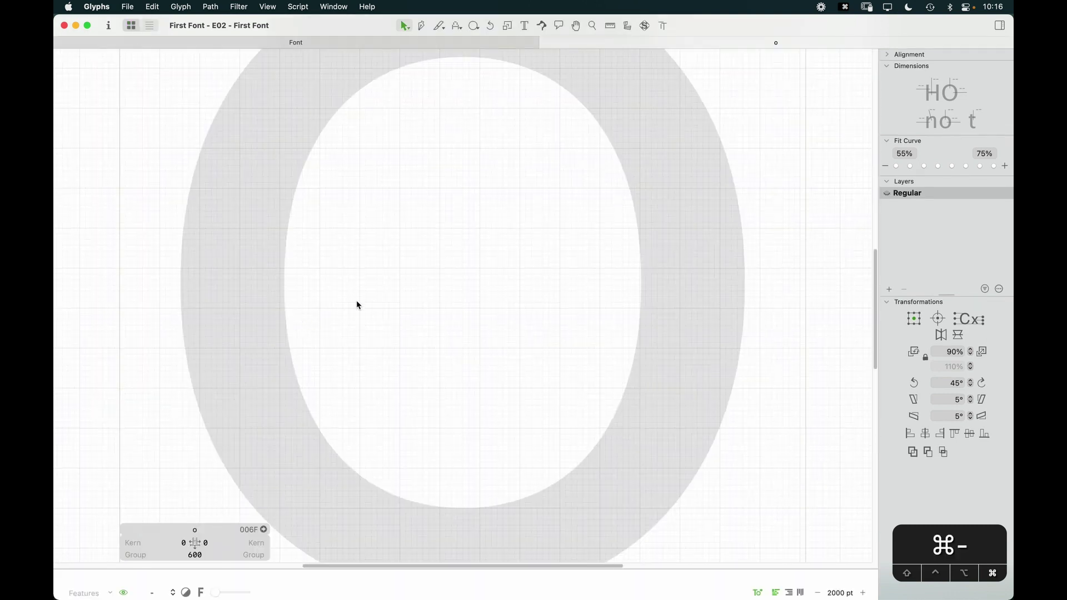
key(super+minus)
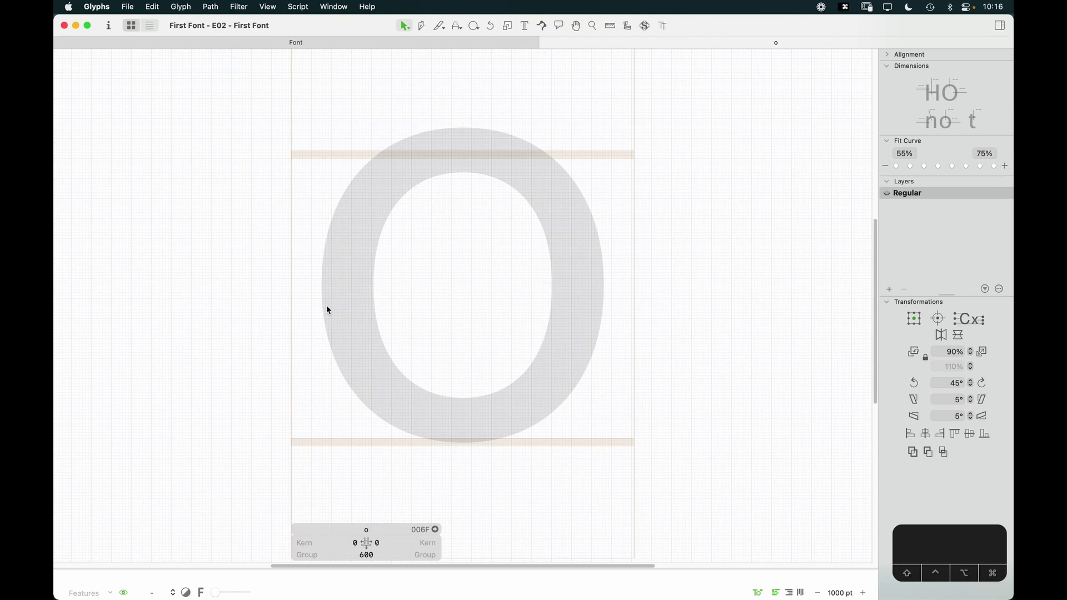
text(tn)
key(Escape)
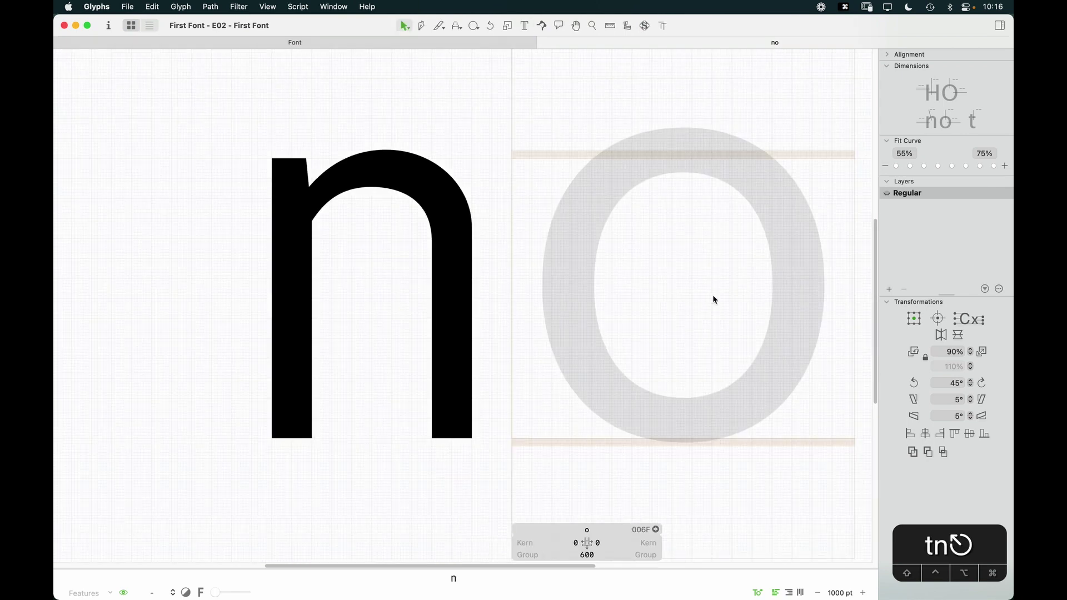
key(space)
drag(690, 278, 595, 288)
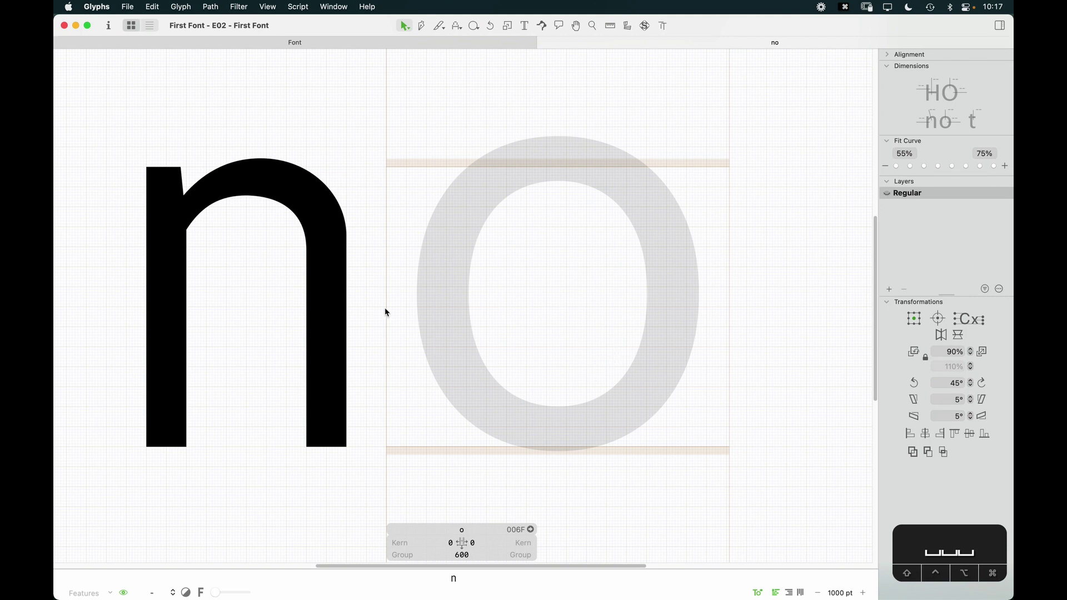
Copy the two vertical stem paths from the n and paste them into the o glyph
double_click(190, 354)
click(187, 352)
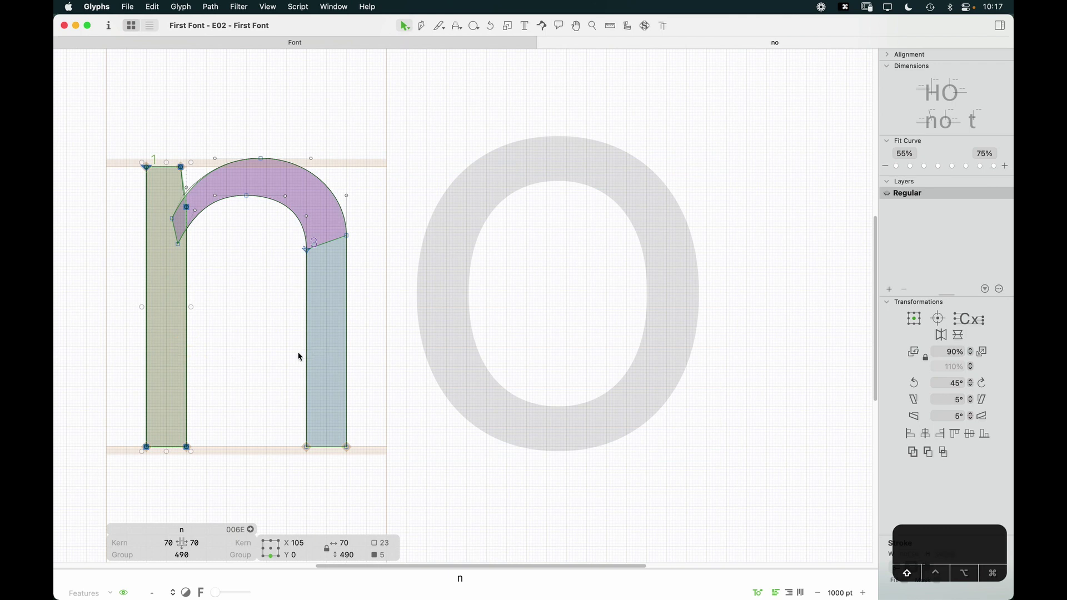
double_click(545, 313)
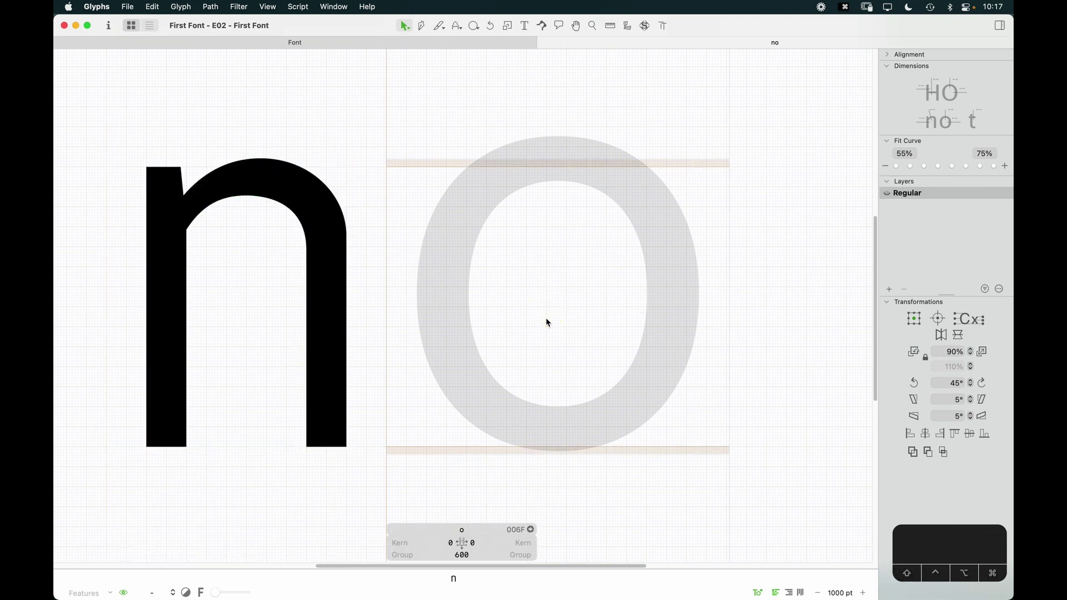
key(super+v)
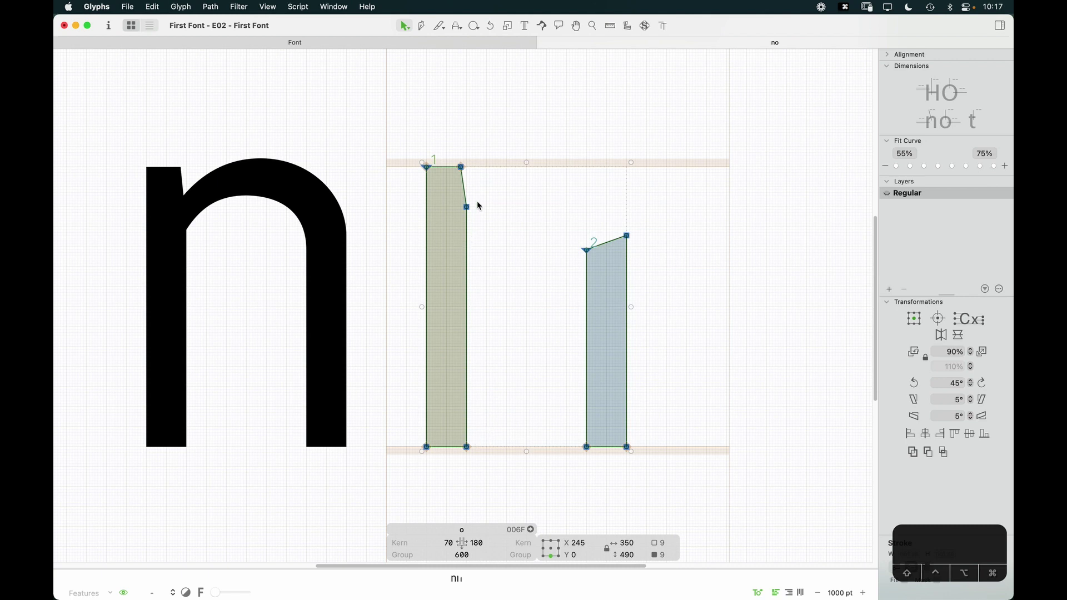
Square off the tops of both stems at Y 490, deleting the left stem's extra notch node
drag(466, 207, 463, 170)
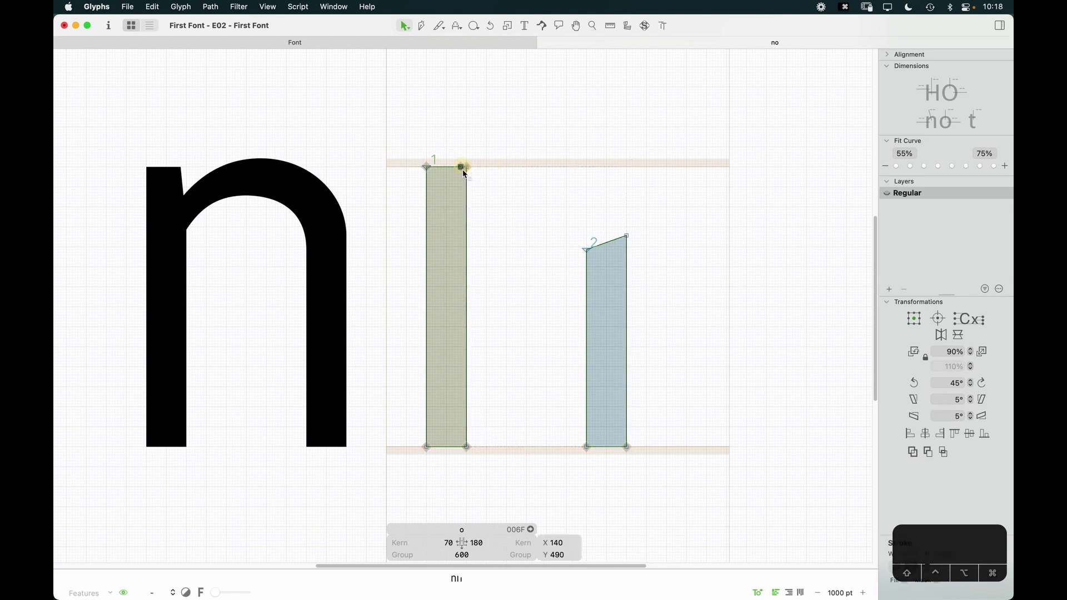
key(BackSpace)
drag(563, 216, 621, 166)
click(574, 155)
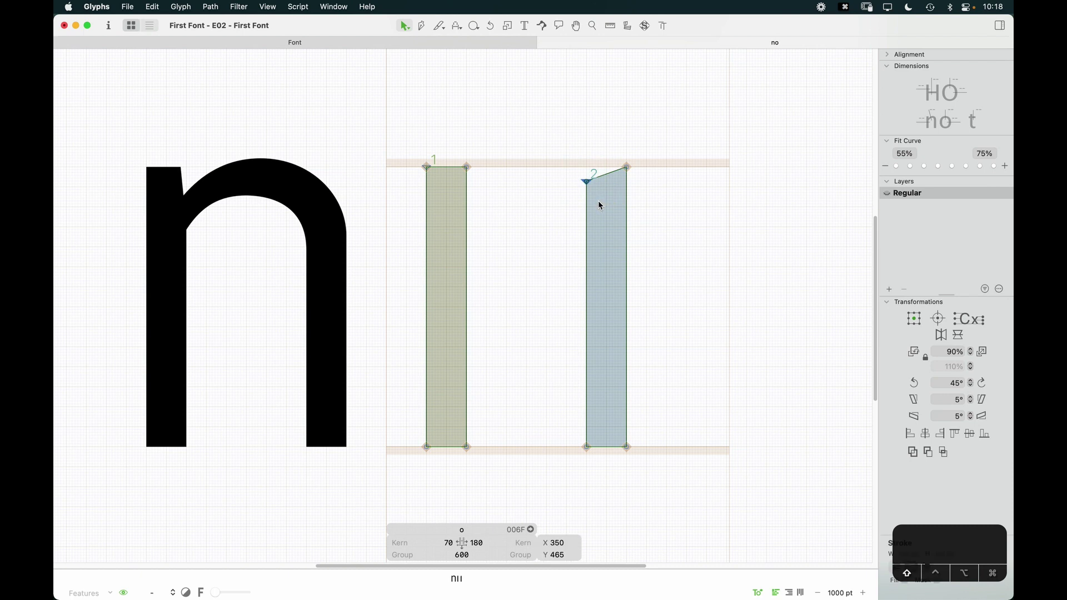
key(Up)
key(Up)
key(Up)
key(Up)
key(Up)
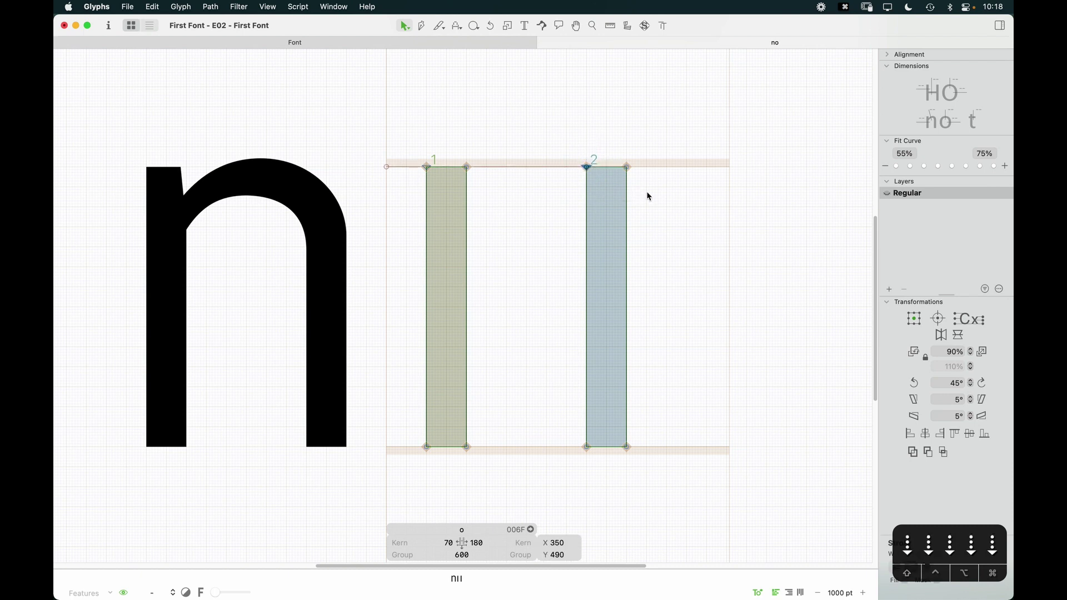
click(648, 196)
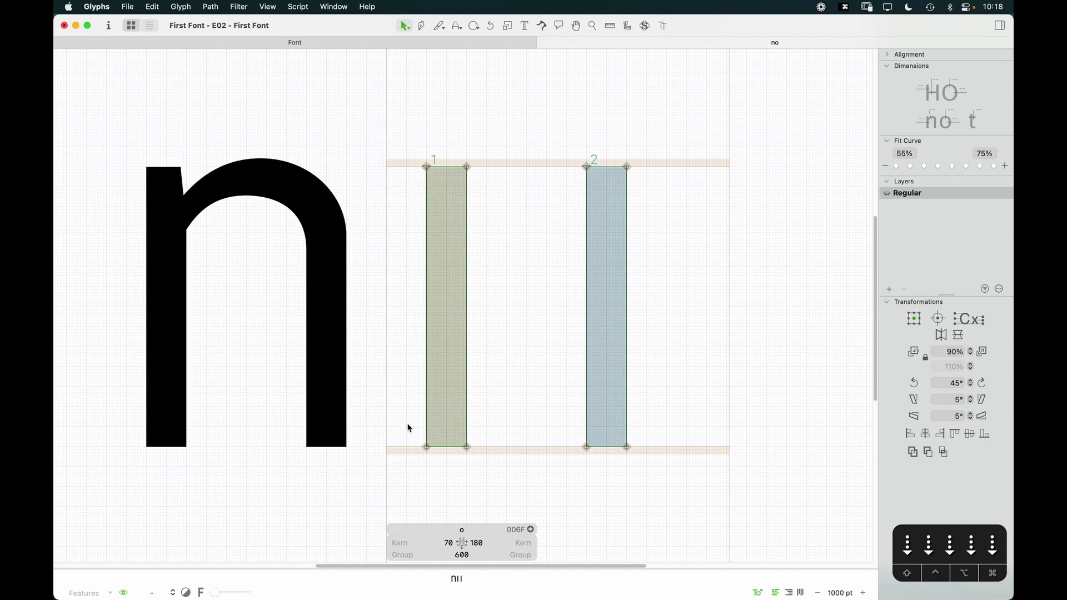
Move the o's right stem outward so its centre sits at X 420
click(623, 340)
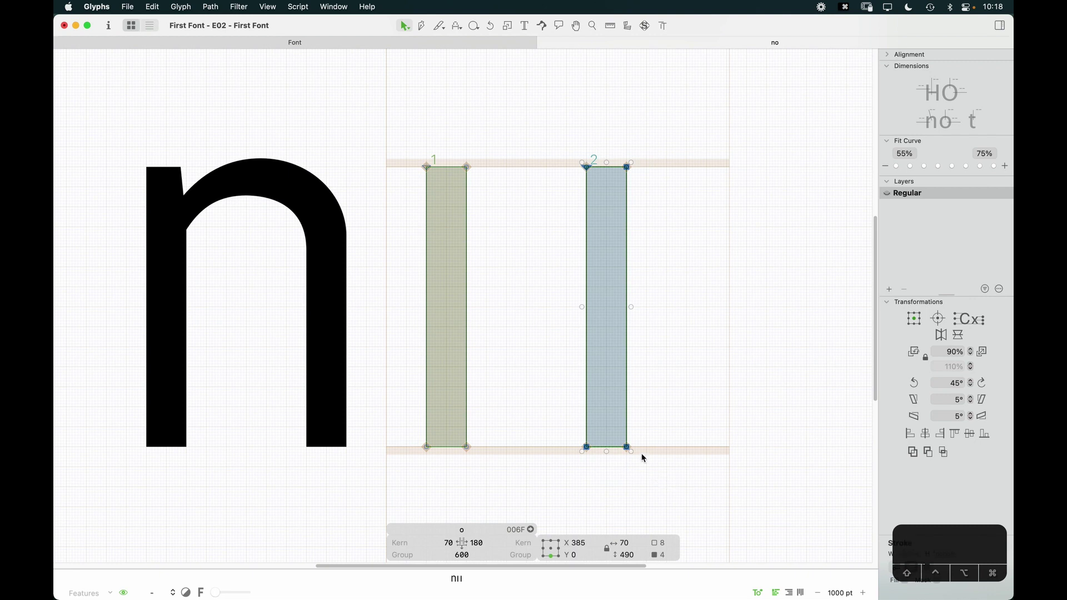
key(z)
drag(685, 374, 615, 425)
key(v)
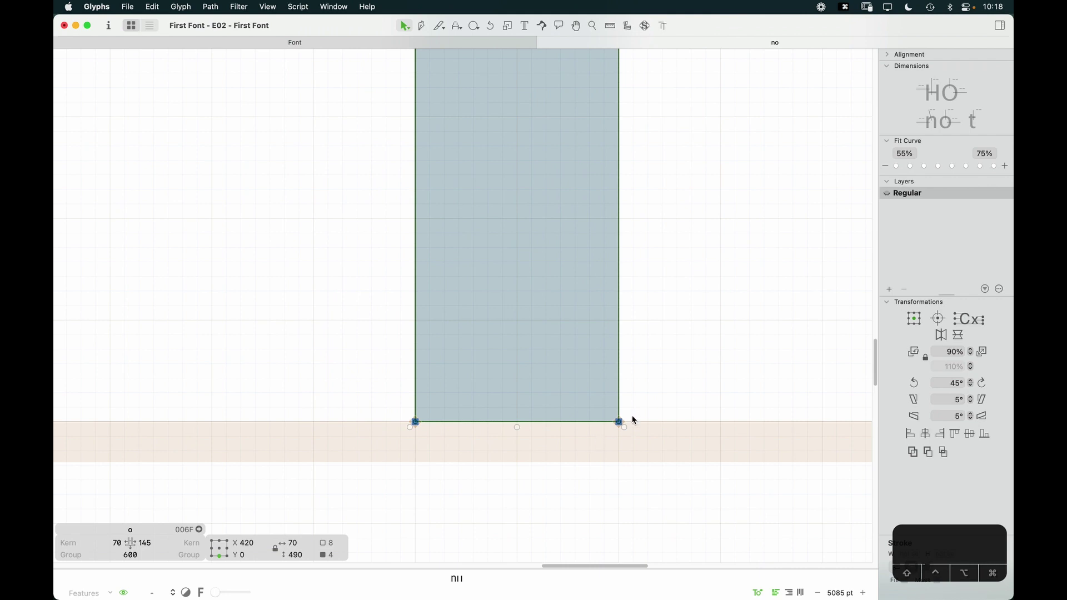
key(super+minus)
key(super+minus)
key(super+minus)
key(space)
drag(557, 231, 602, 377)
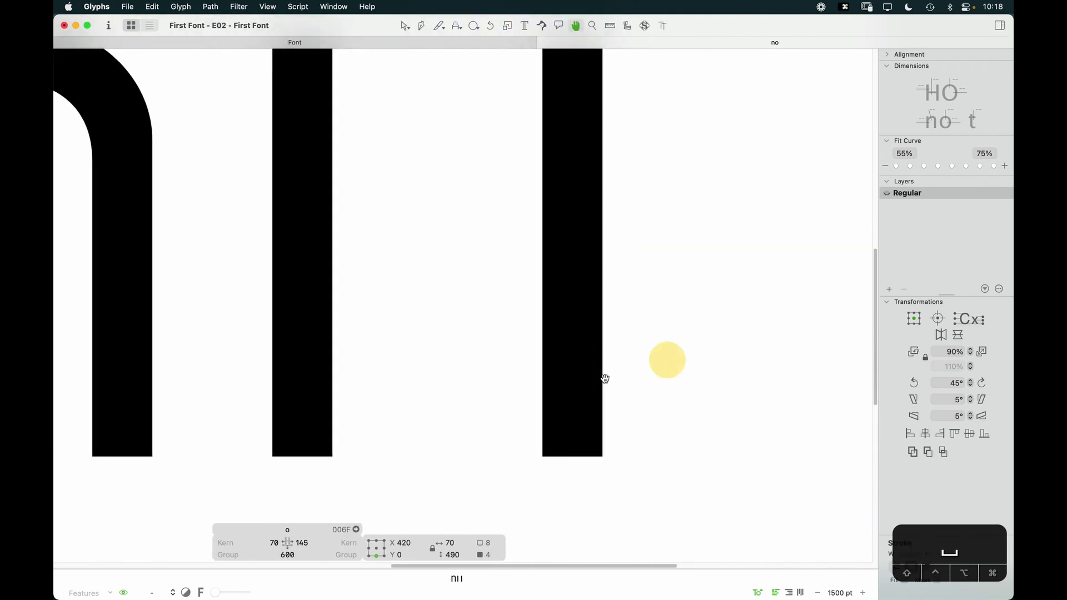
key(super+minus)
key(space)
drag(589, 276, 631, 309)
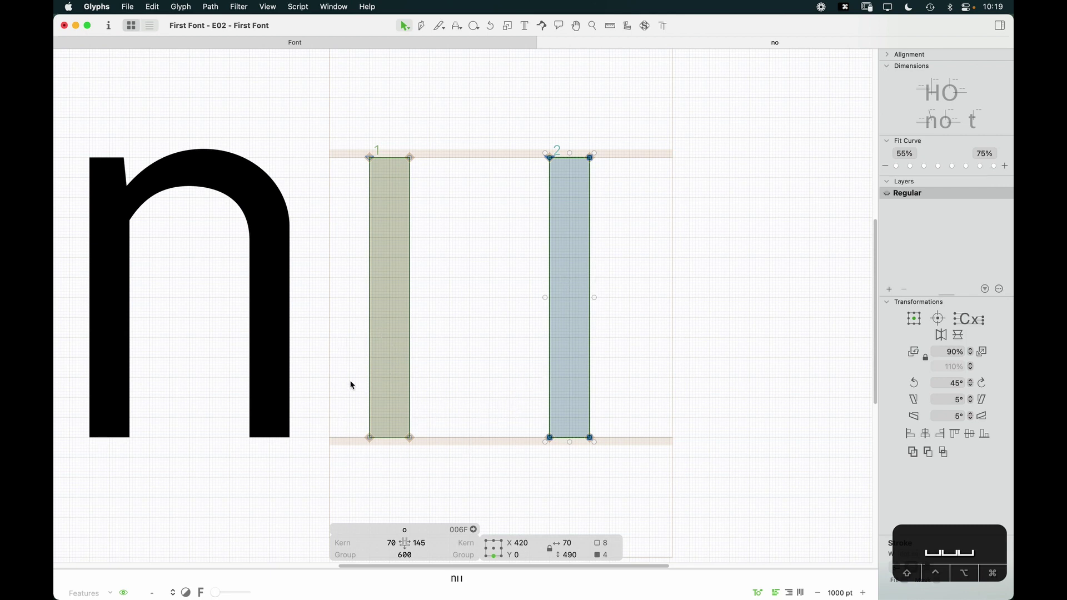
Shorten both stems of the o by raising their bottom nodes and lowering their top nodes to Y 350
drag(348, 422, 582, 356)
drag(635, 147, 309, 198)
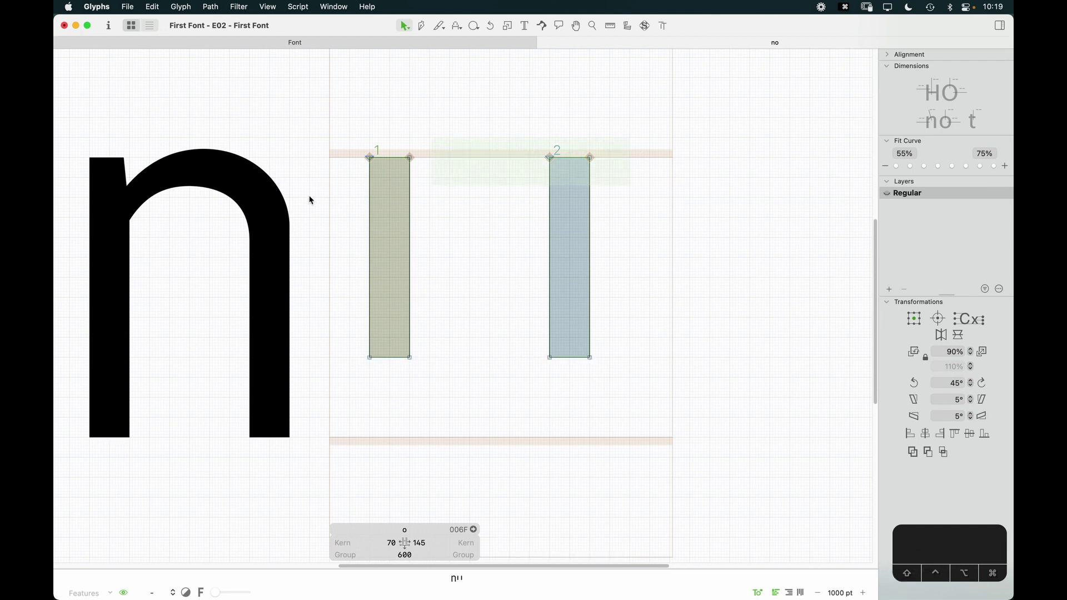
drag(591, 159, 593, 243)
click(604, 246)
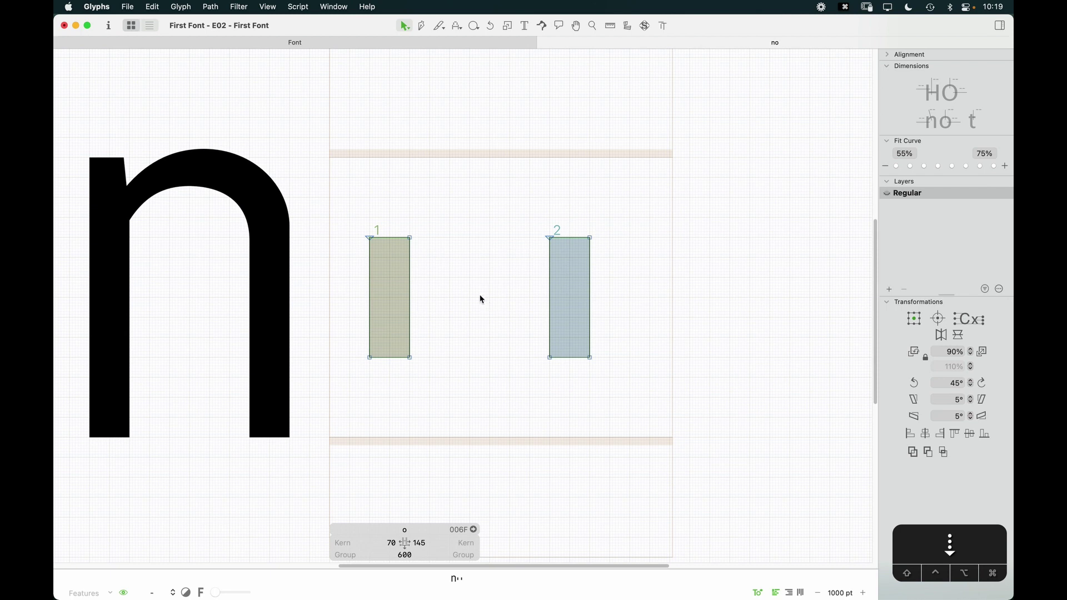
Draw a closed chevron with the Pen tool above the stems, ends at Y 360, inner peak at X 260, Y 420 and outer peak at Y 490
key(super+equal)
key(super+equal)
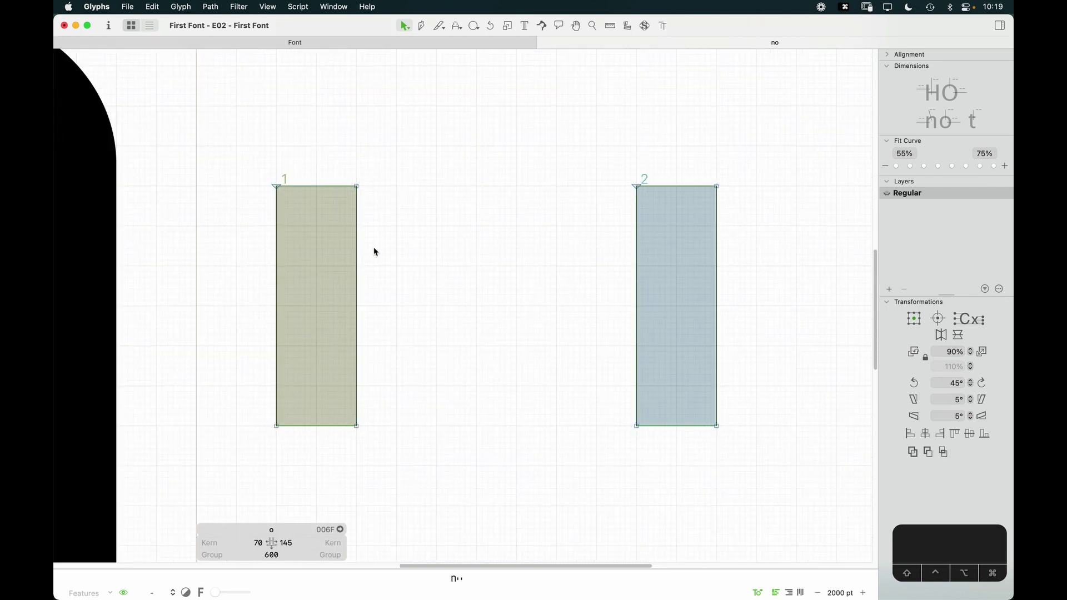
key(space)
drag(599, 240, 595, 314)
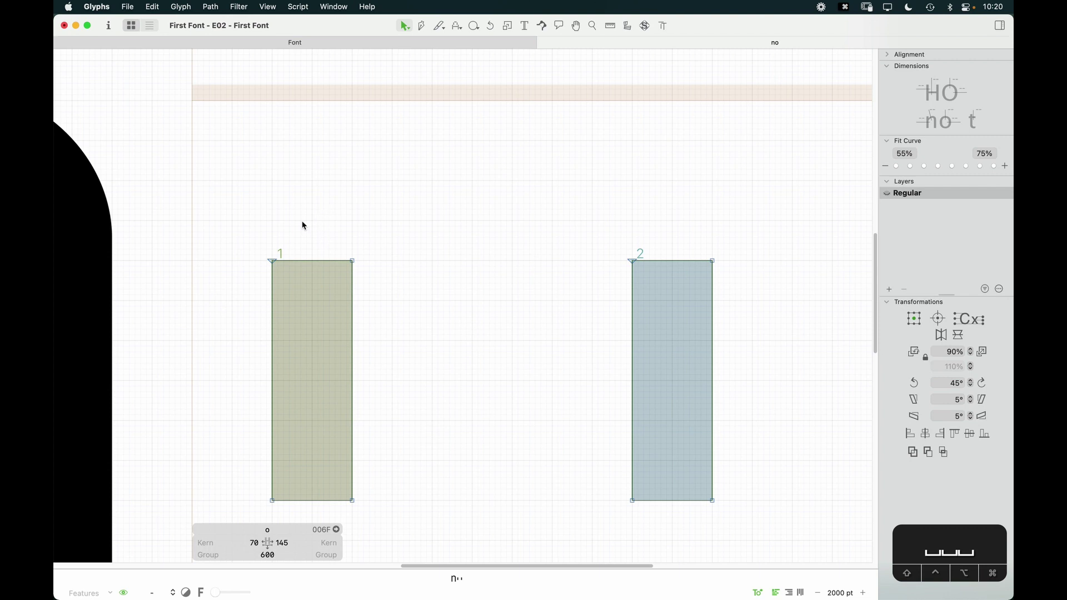
key(p)
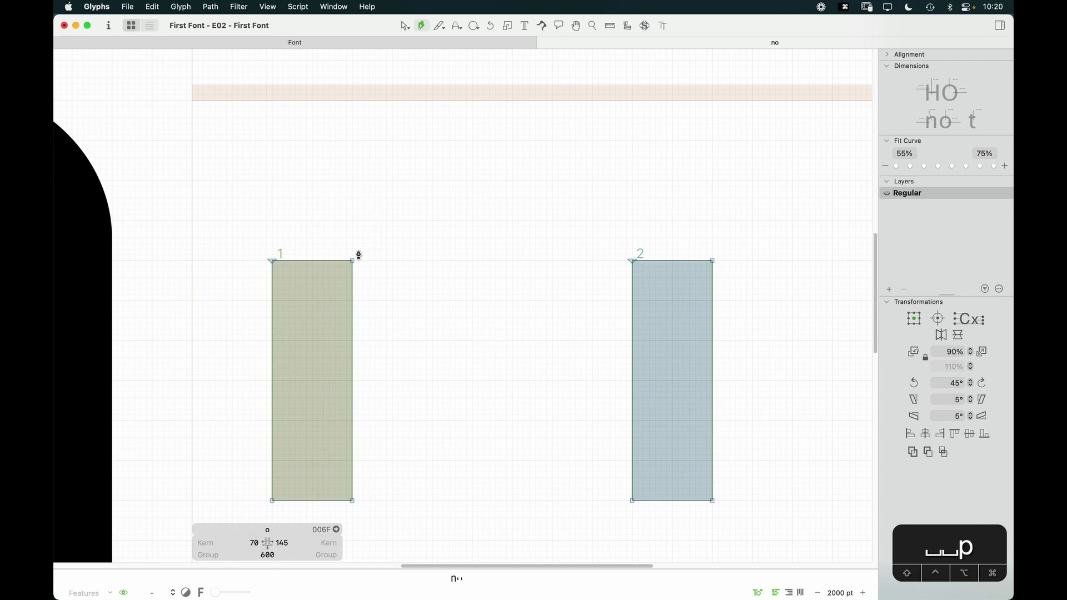
click(351, 251)
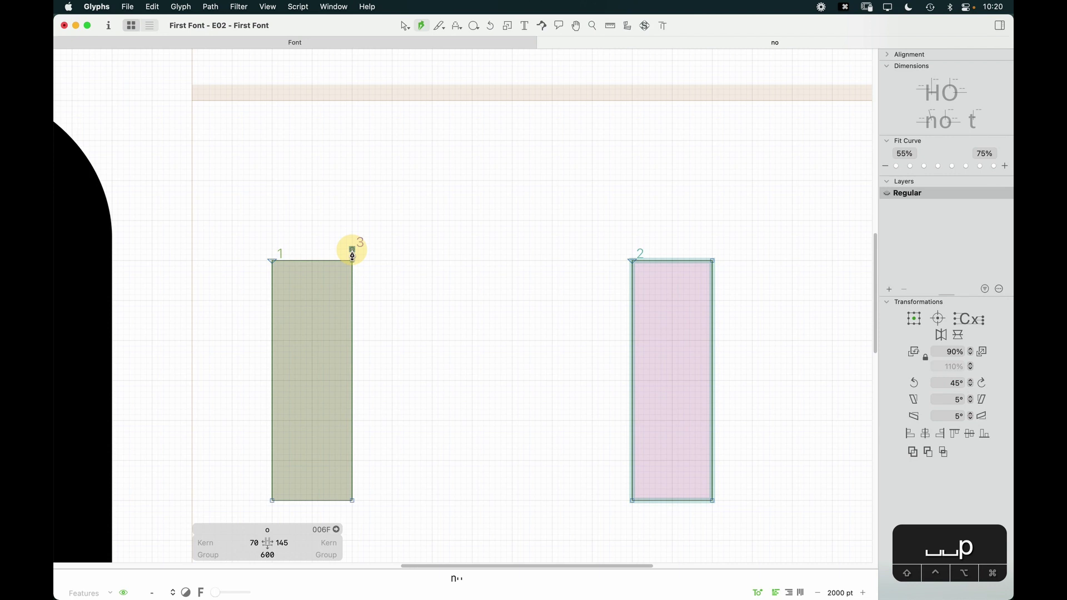
click(488, 181)
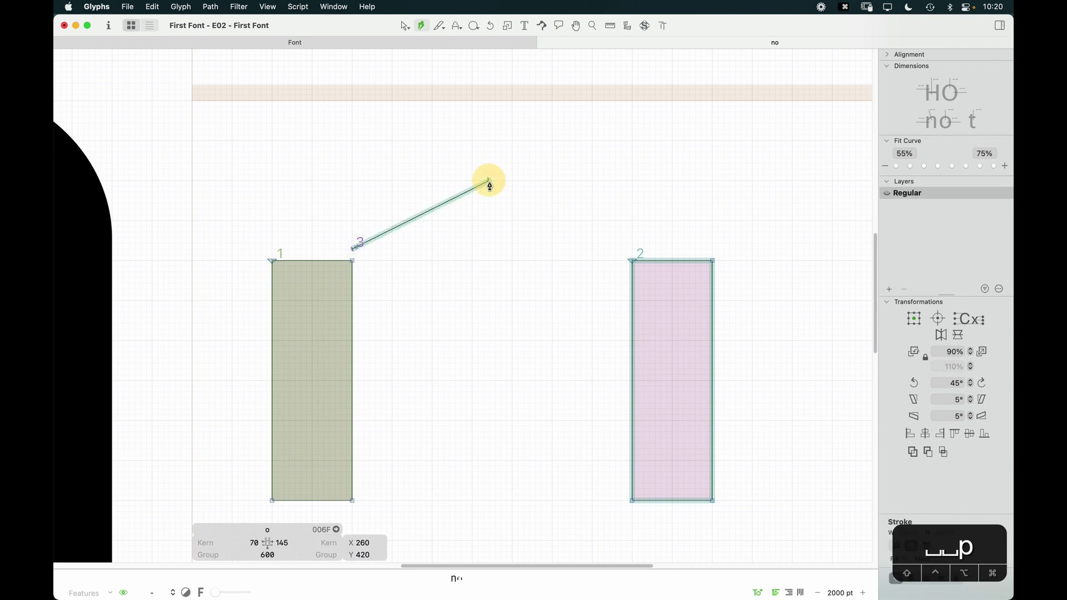
click(631, 249)
click(713, 249)
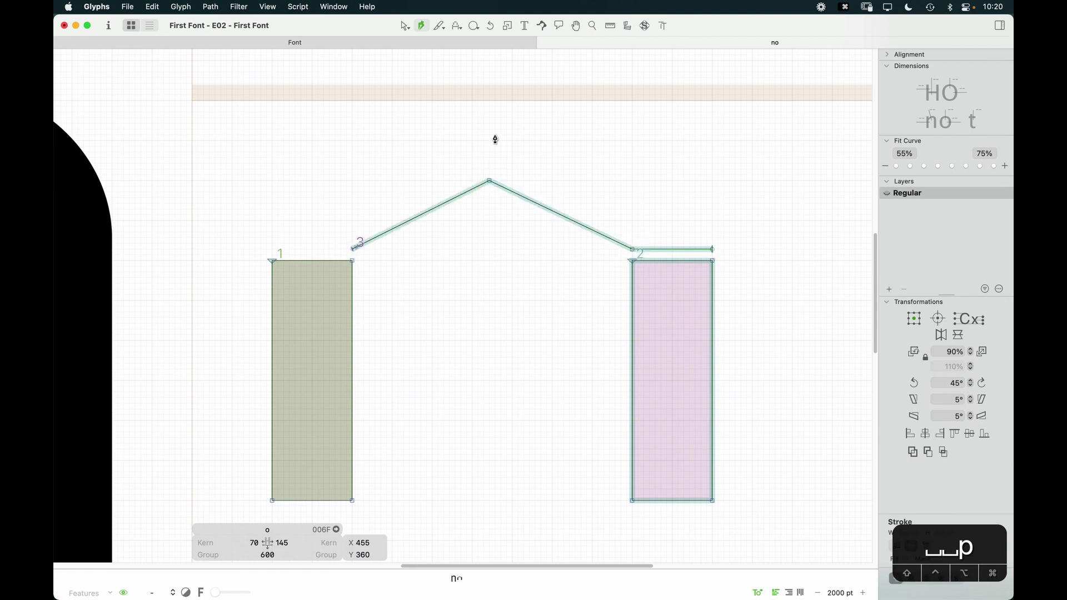
click(488, 100)
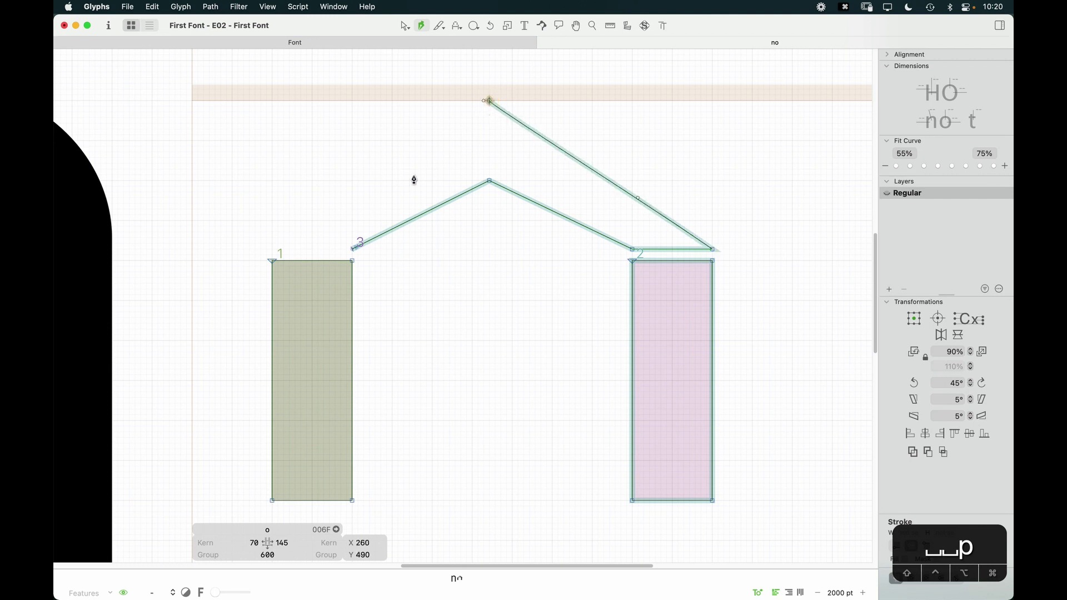
click(273, 249)
click(352, 249)
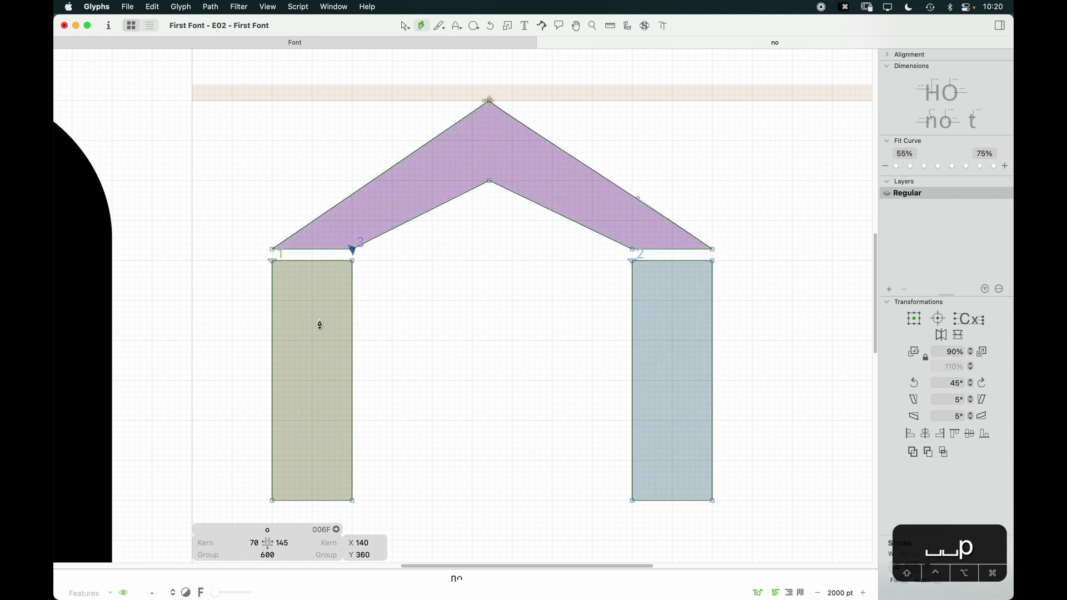
Lower the end nodes on both sides of the chevron to Y 350 so they meet the stem tops
key(v)
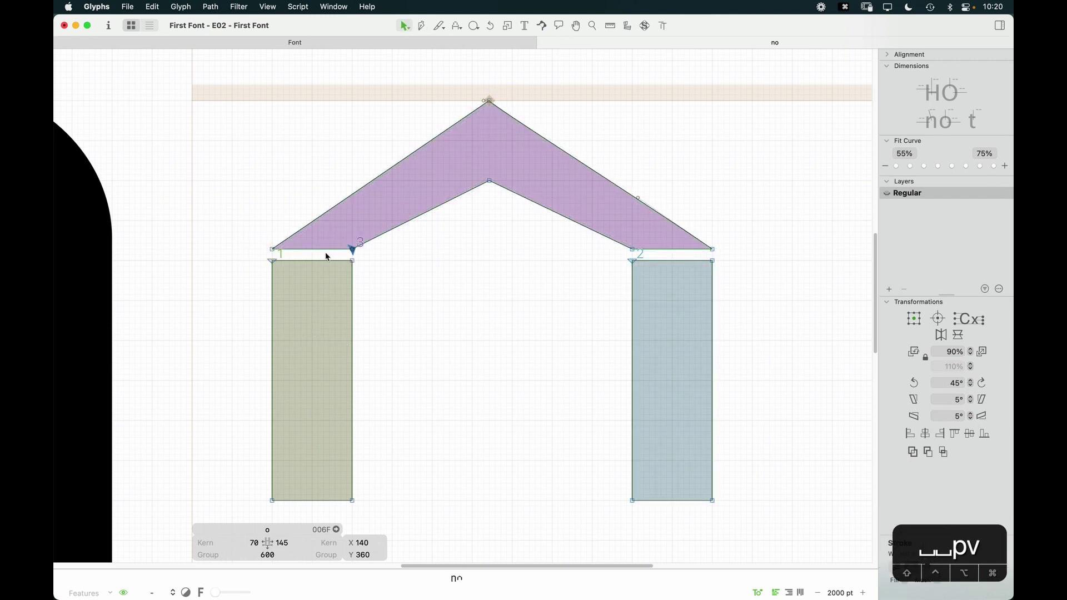
drag(249, 227, 410, 259)
key(Down)
key(Down)
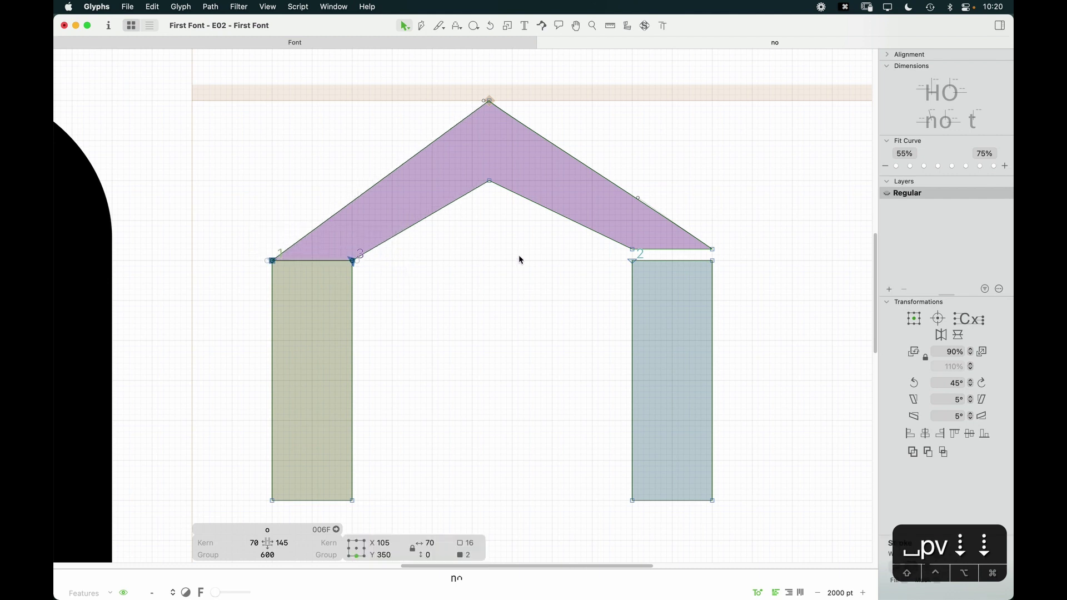
drag(590, 245, 748, 248)
key(Down)
key(Down)
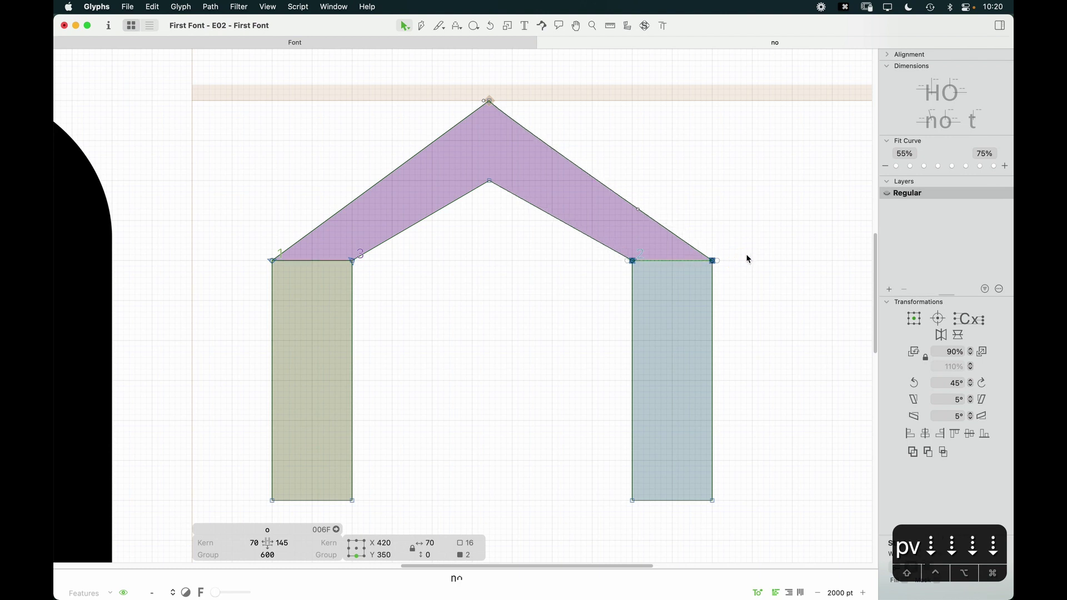
Delete the stray curve handle beside the chevron's outer peak so its adjoining segment is straight
click(528, 308)
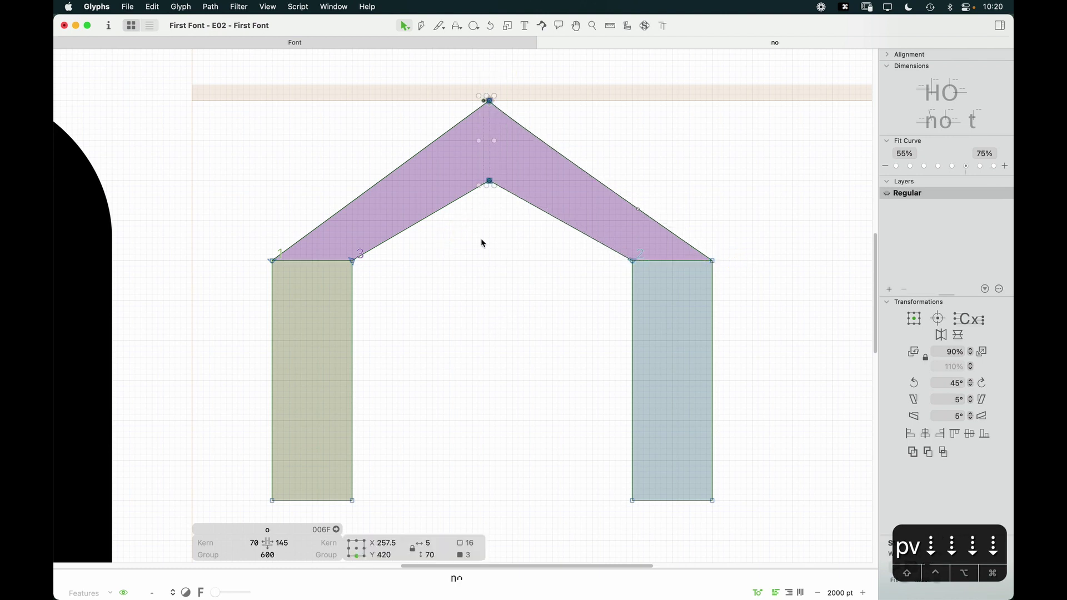
click(482, 101)
click(483, 101)
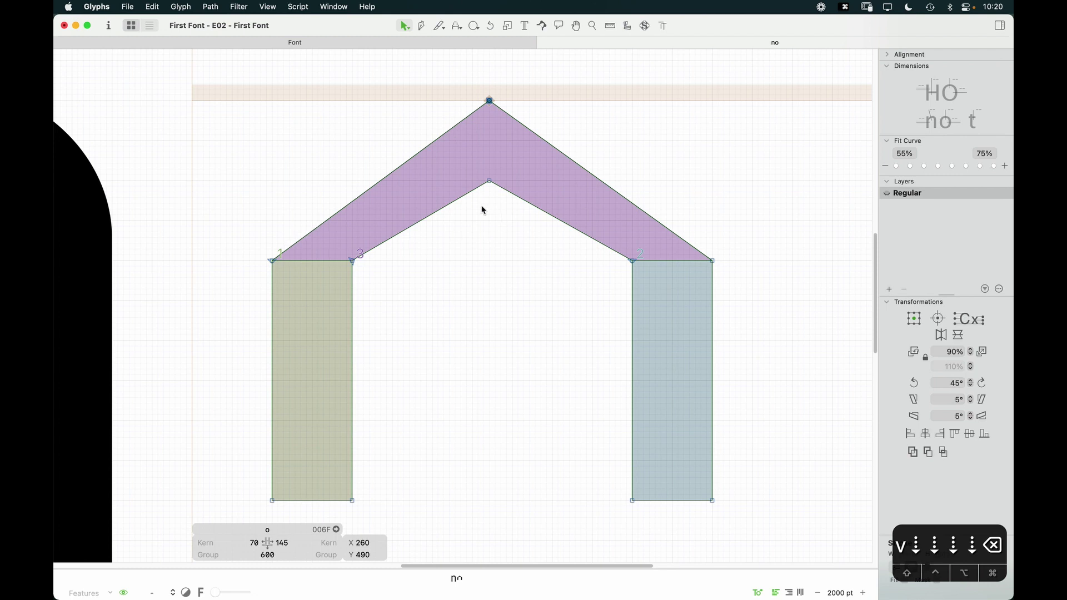
Move the chevron's inner and outer peak nodes together to X 265
shift+click(489, 181)
key(Right)
key(Right)
key(Right)
key(Right)
key(Right)
key(Right)
key(Right)
key(Right)
key(Right)
key(Right)
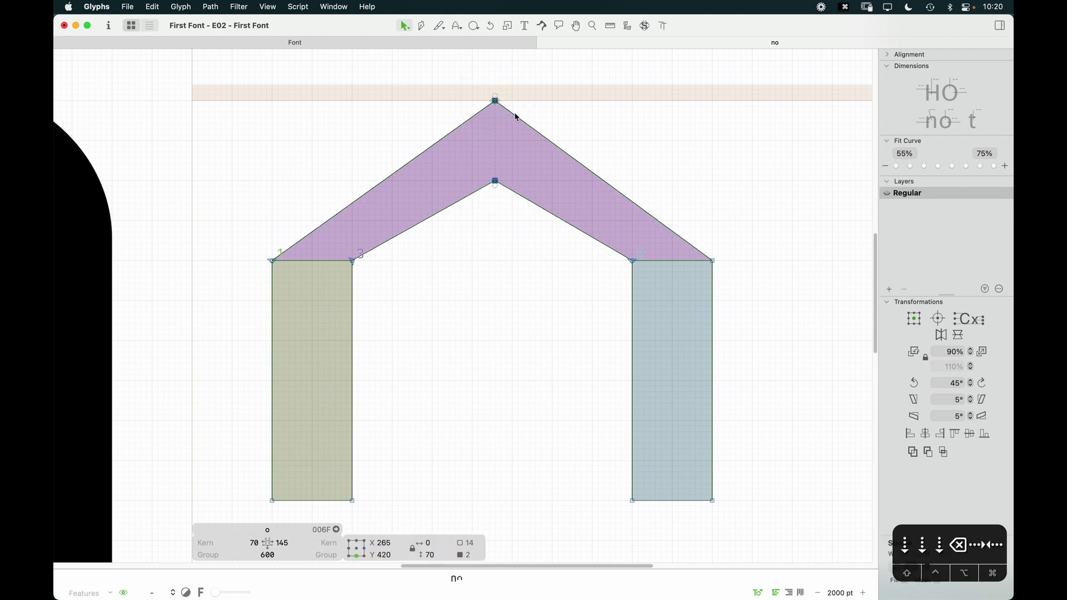
key(Right)
key(Right)
key(Right)
key(Right)
key(Right)
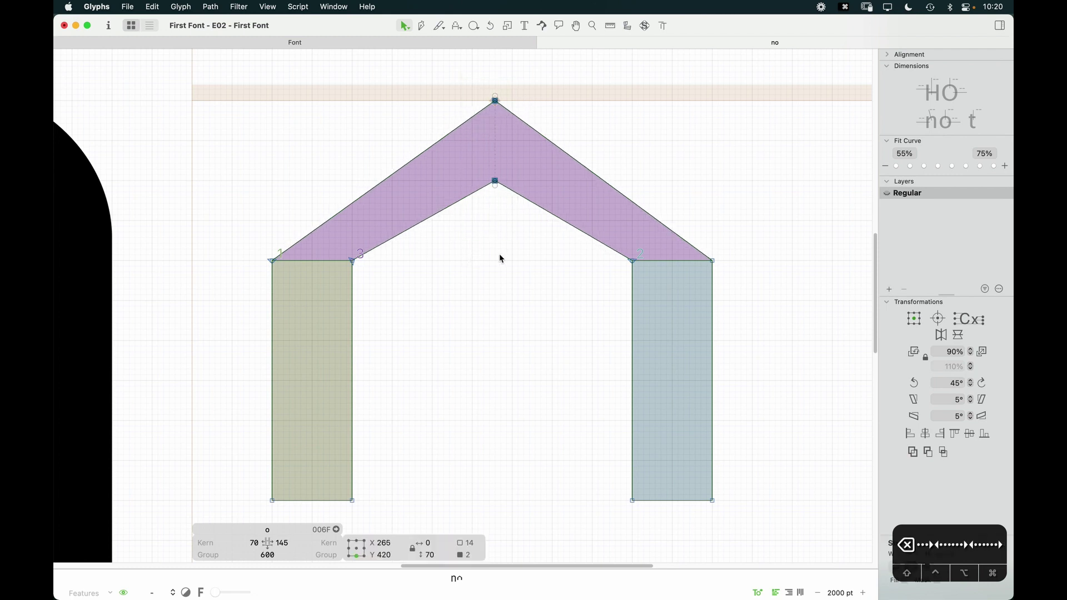
click(501, 257)
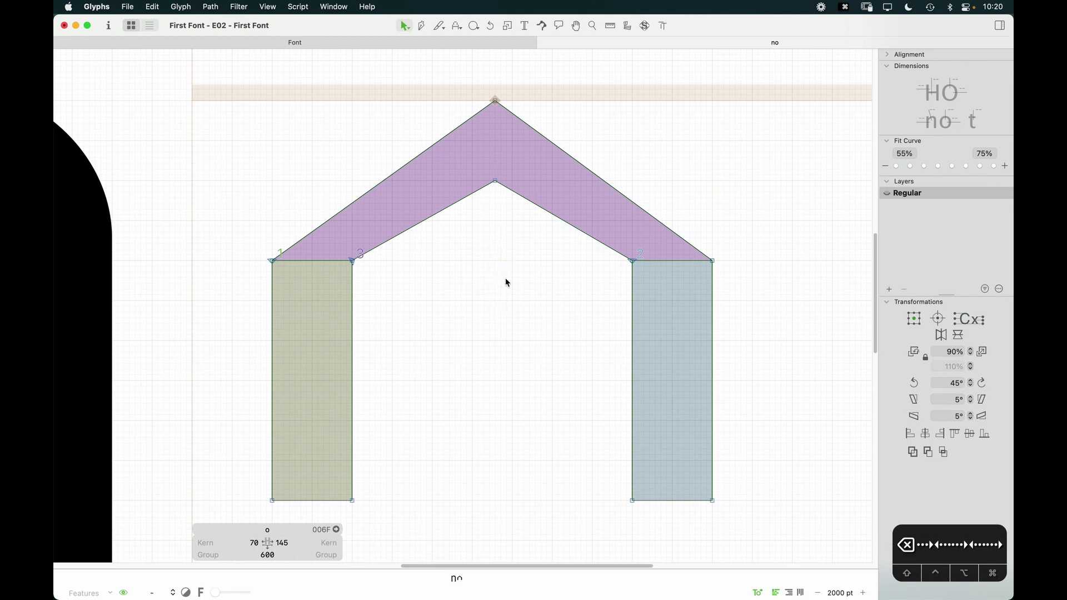
Convert the chevron's four sloping segments, two outer and two inner, into curves with handles
alt+click(439, 141)
alt+click(550, 142)
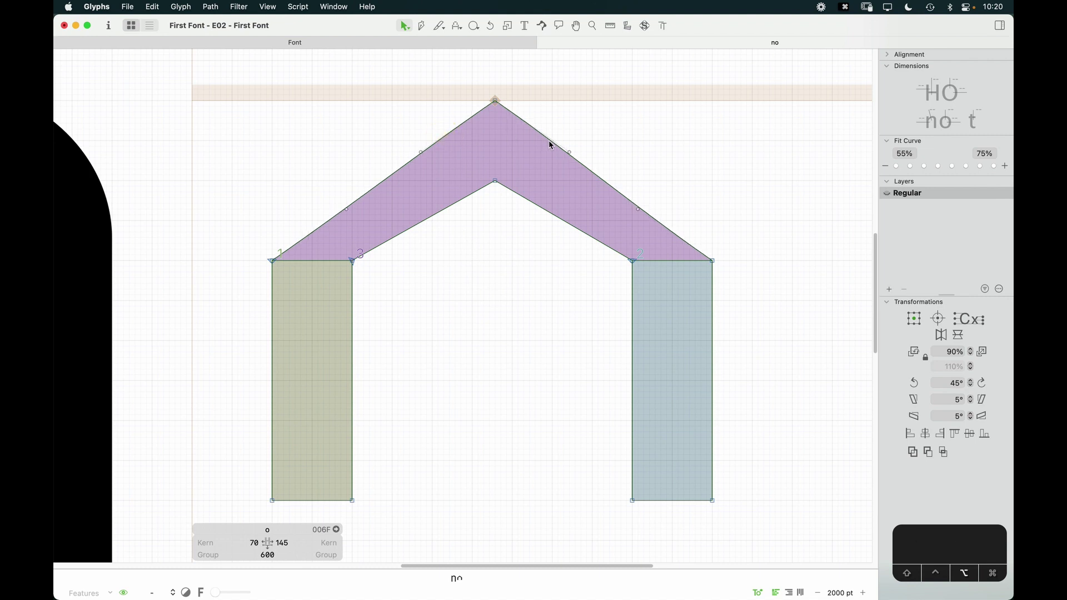
alt+click(548, 213)
alt+click(459, 201)
Convert the chevron's outer and inner peak nodes to smooth curve points with horizontal handles on both sides
drag(425, 154, 398, 106)
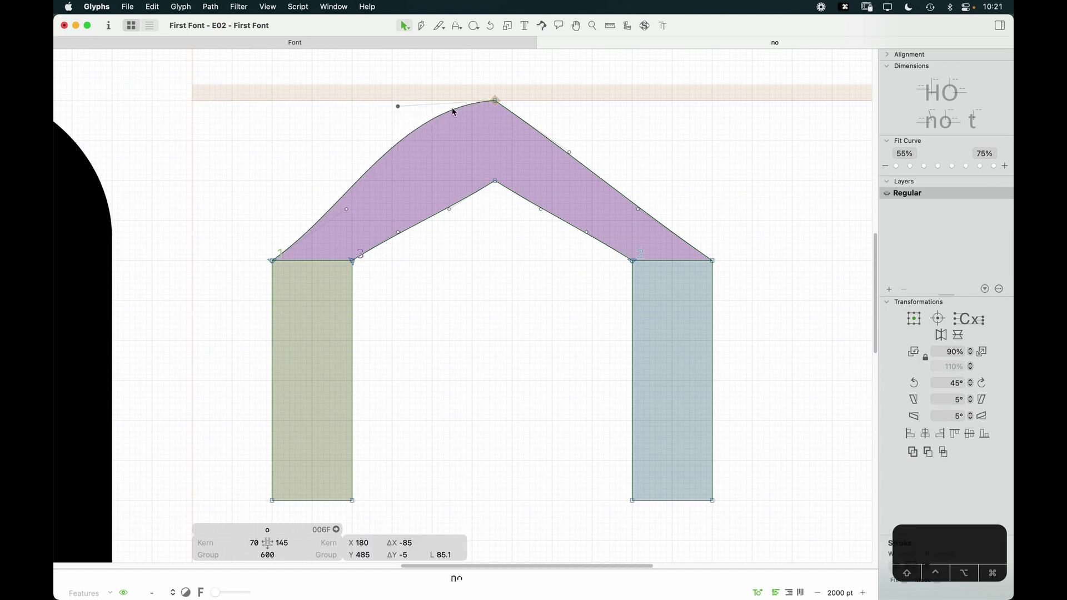
key(super+z)
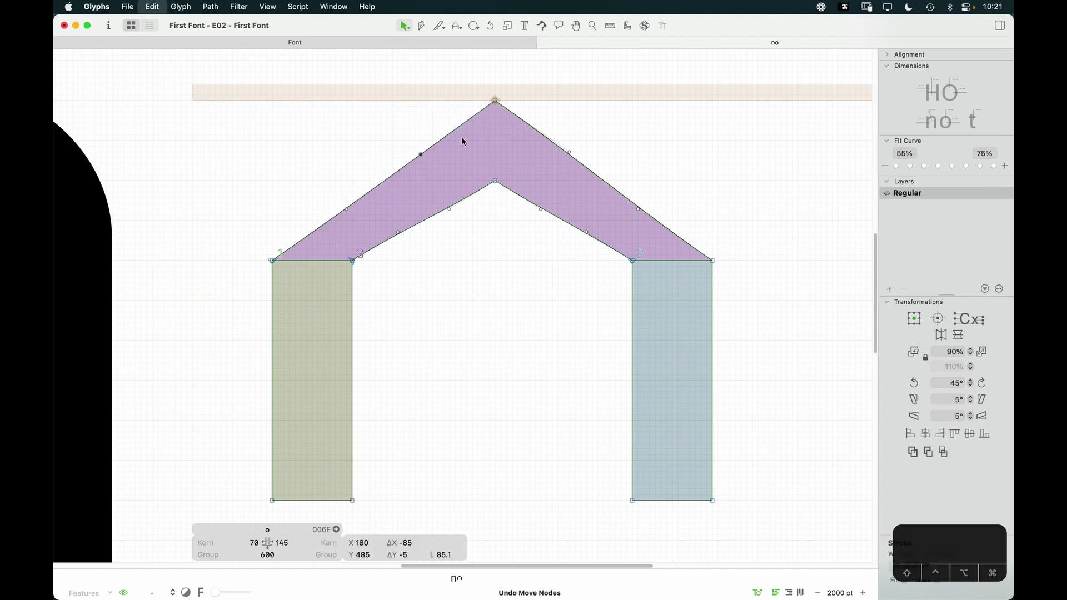
double_click(495, 104)
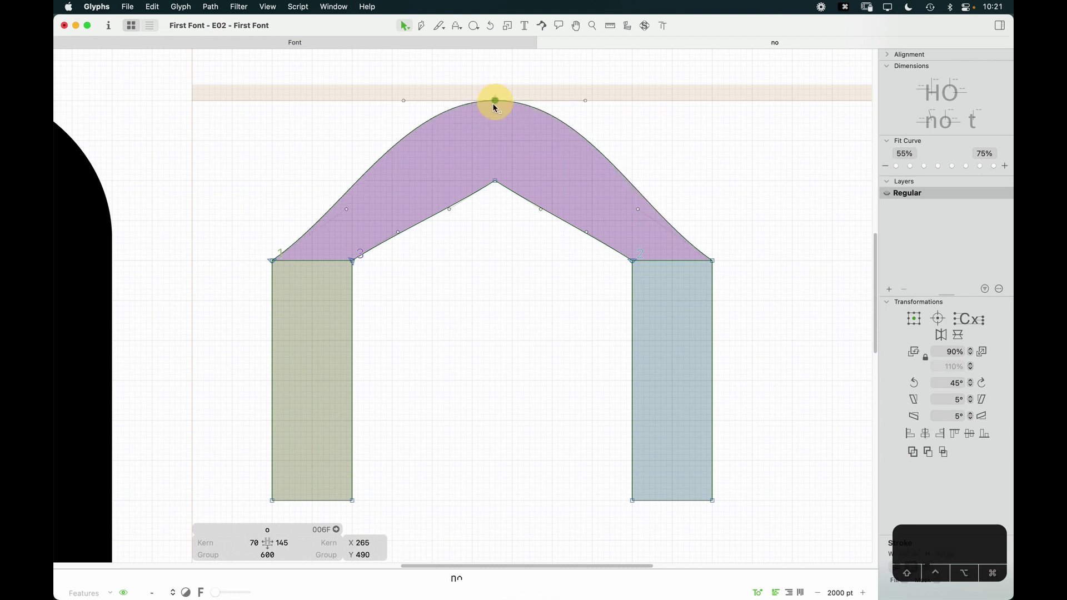
double_click(496, 181)
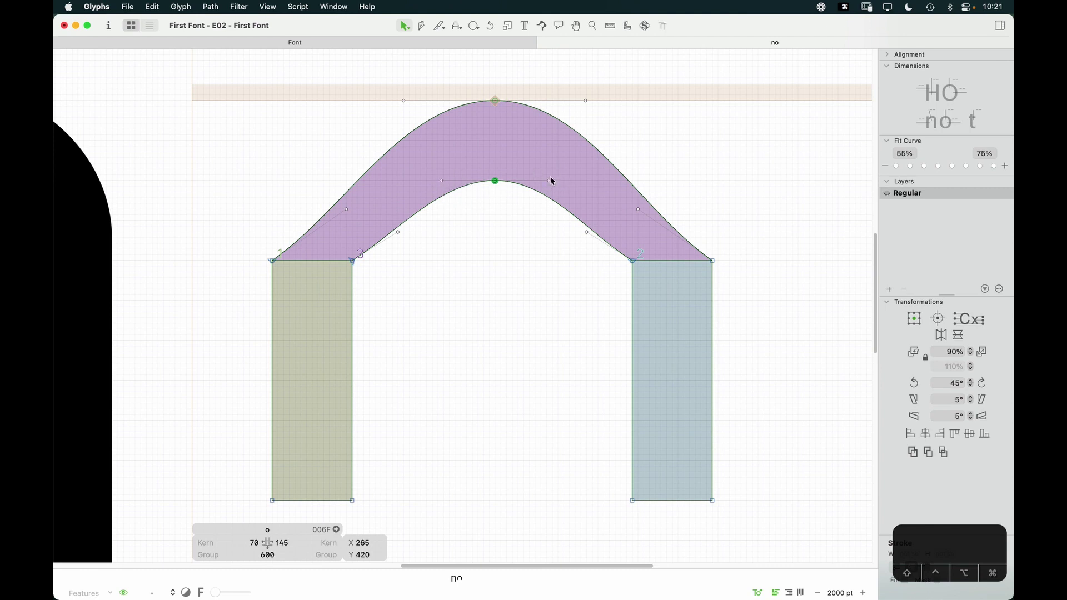
mouse_move(552, 181)
mouse_down()
mouse_move(545, 200)
mouse_move(543, 146)
mouse_move(555, 189)
mouse_up()
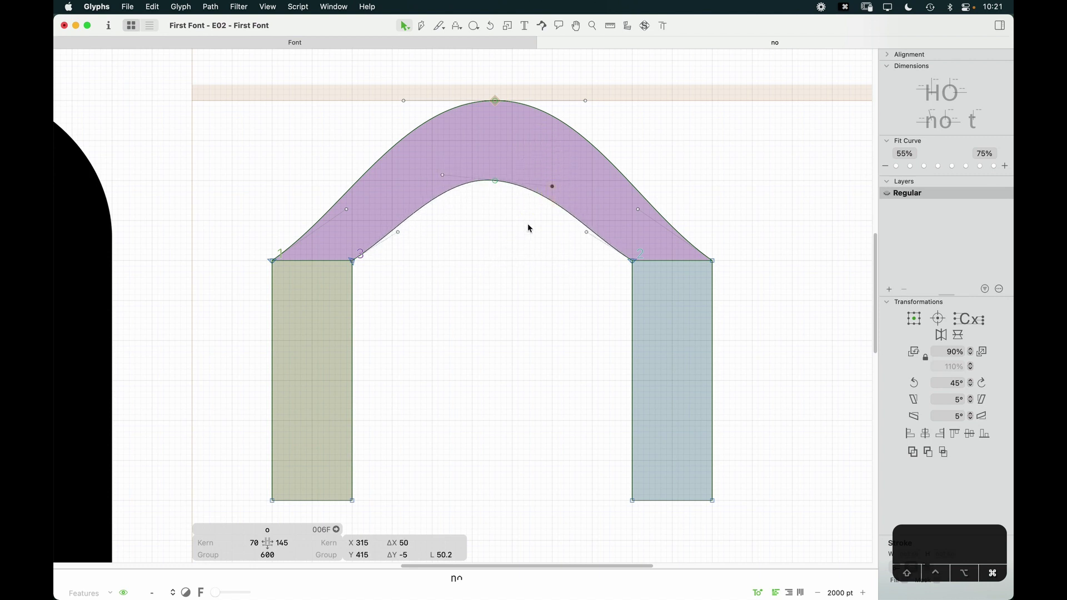
key(super+z)
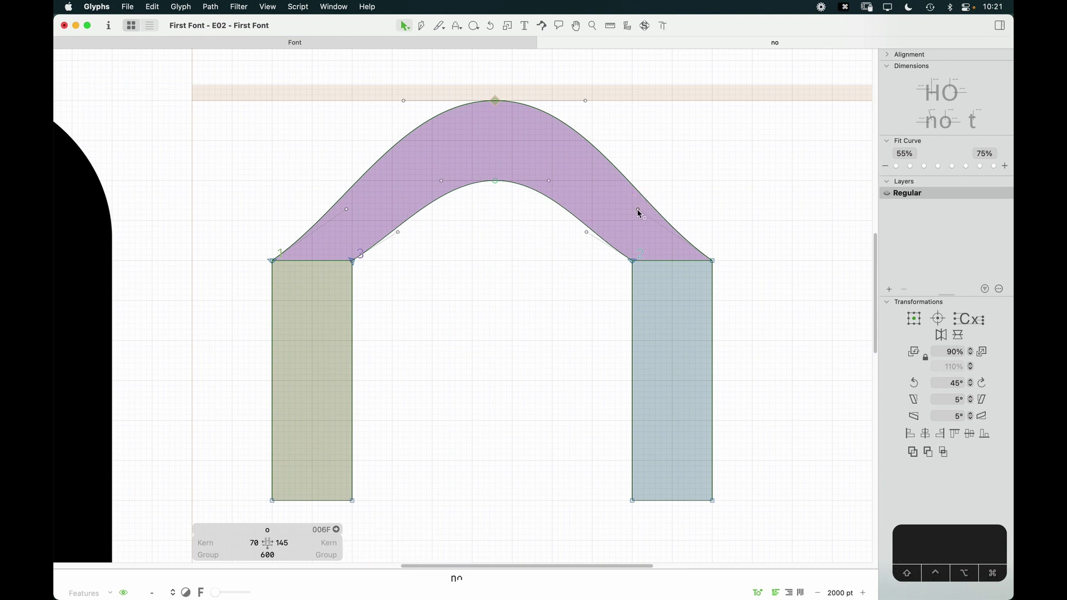
Place the handle of the arch's right outer end node vertically above that node at X 455
drag(639, 211, 701, 188)
key(shift+Up)
key(shift+Up)
key(shift+Up)
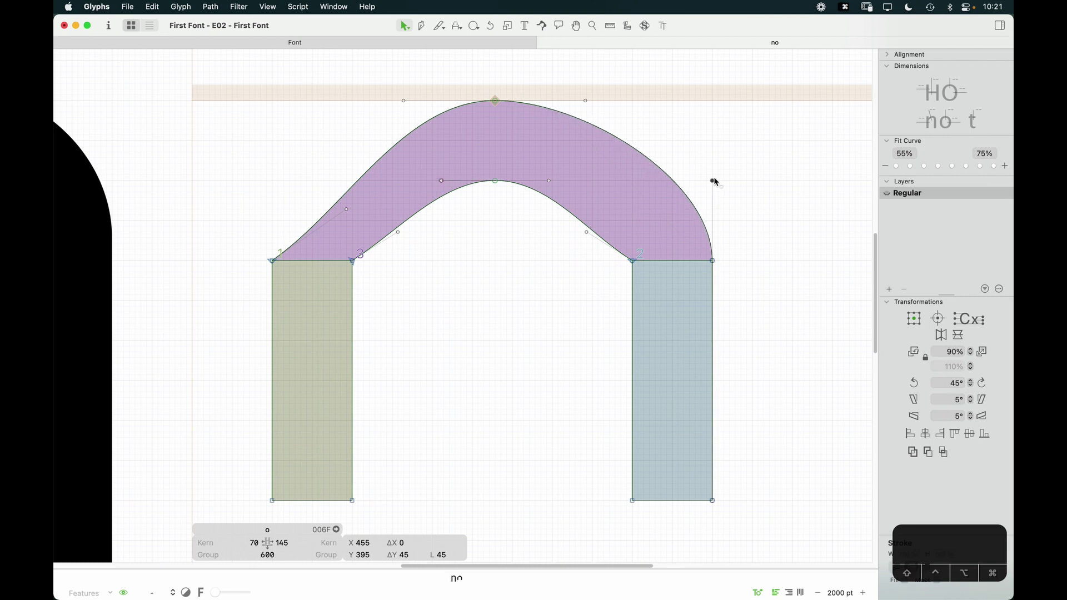
key(shift+Up)
key(shift+Up)
Align the handles of the other three arch end nodes vertically above their nodes, the left outer one at Y 410
click(588, 233)
drag(595, 230, 630, 215)
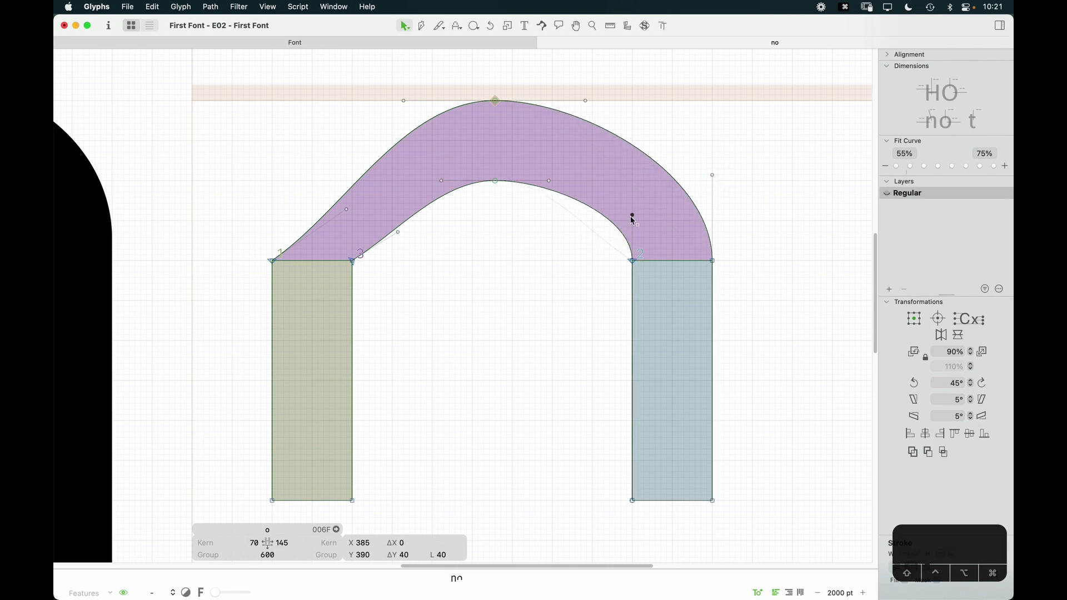
drag(389, 232, 273, 192)
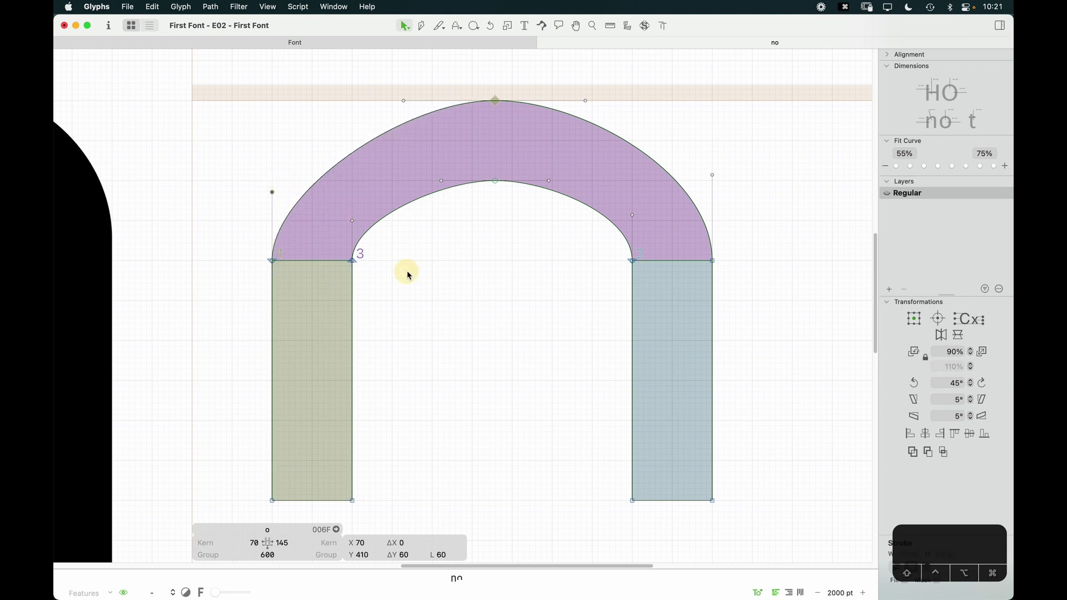
Lower both inner end nodes of the arch together with the stems' inner corners to Y 315, keeping their handles in place
click(407, 271)
key(cmd+minus)
key(space)
drag(486, 281, 492, 264)
click(379, 247)
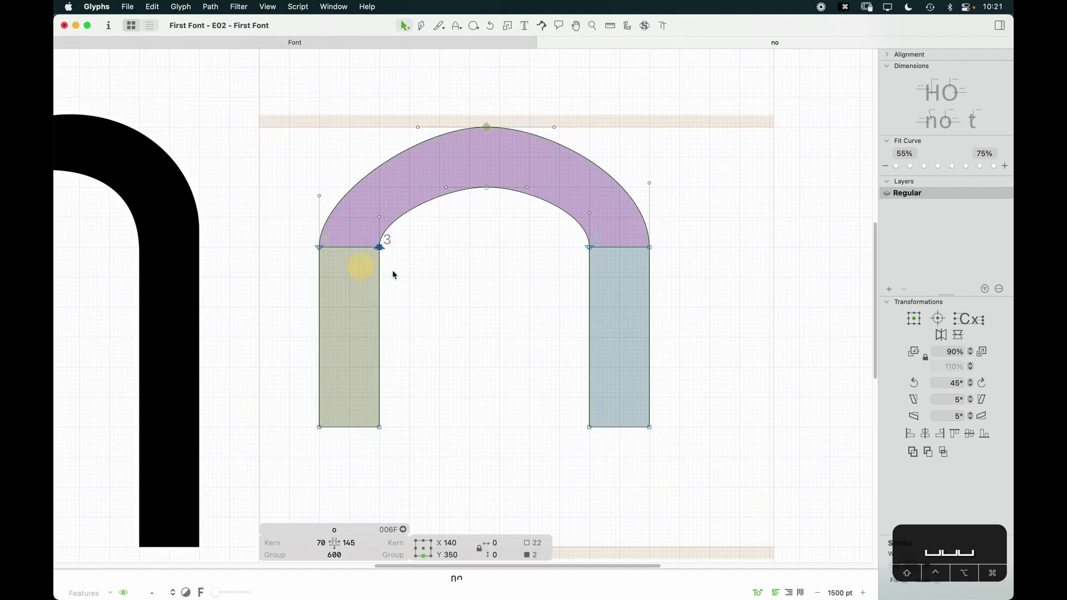
shift+click(589, 246)
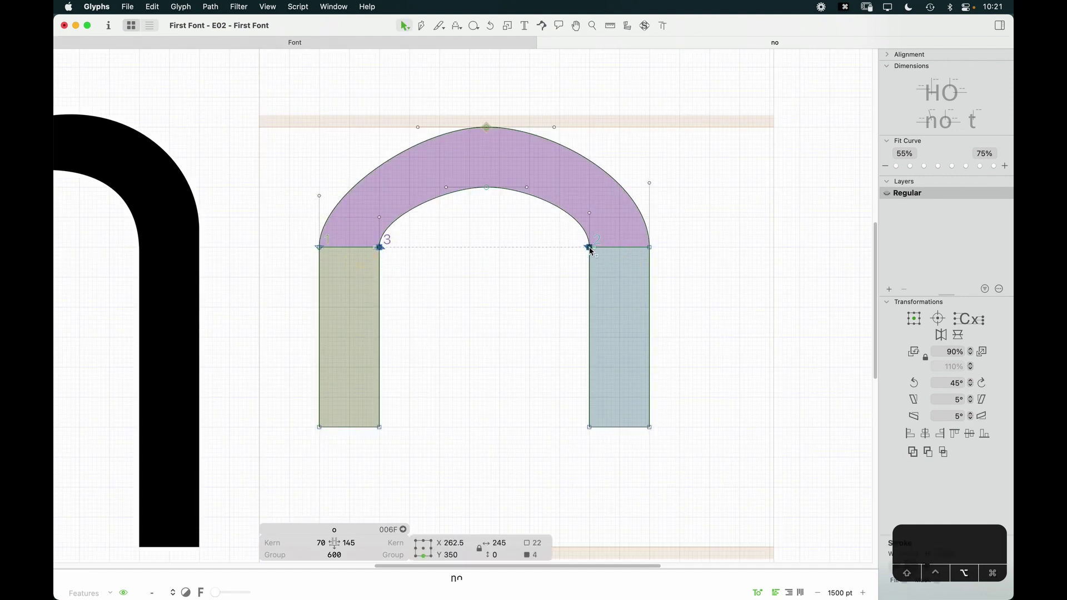
drag(591, 251, 591, 281)
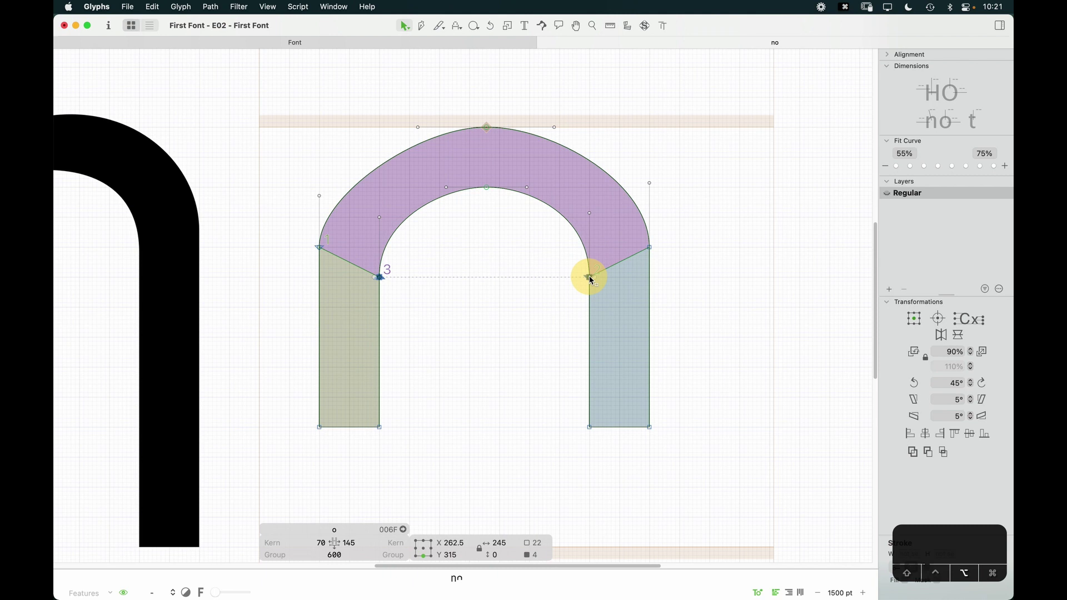
click(548, 321)
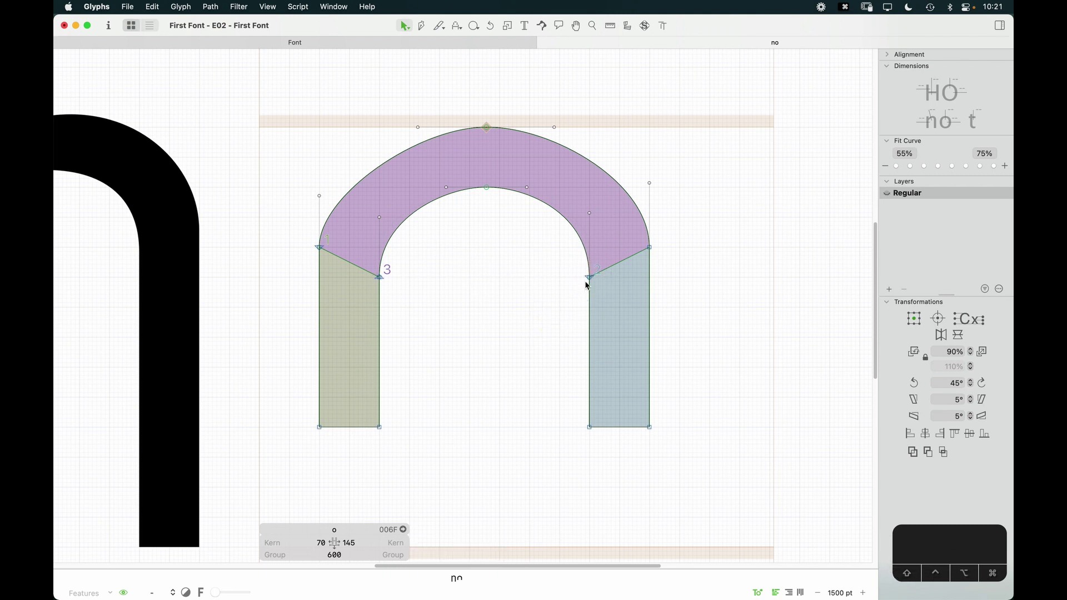
Check the arch joint in the n, and raise the o's two inner joint nodes to Y 330 without moving their handles
double_click(214, 300)
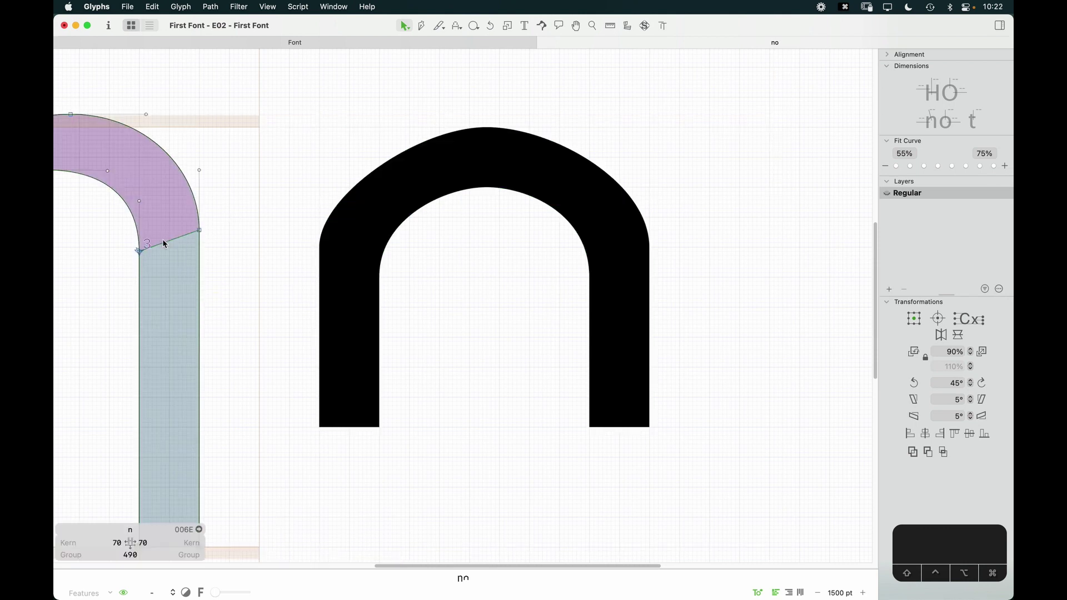
double_click(431, 261)
click(379, 276)
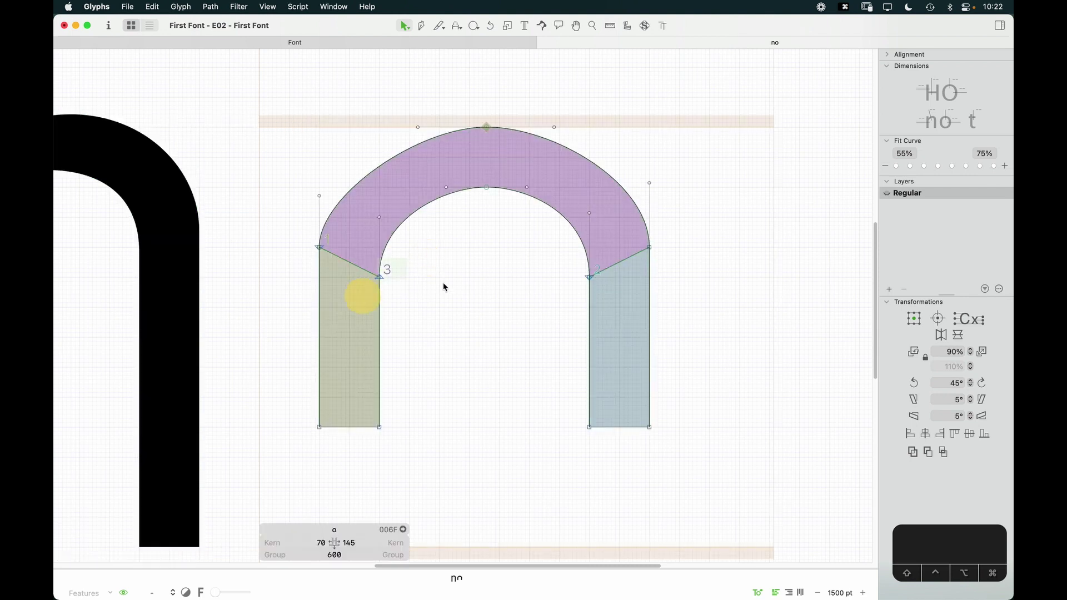
shift+click(590, 276)
key(alt+Up)
key(alt+Up)
key(alt+Up)
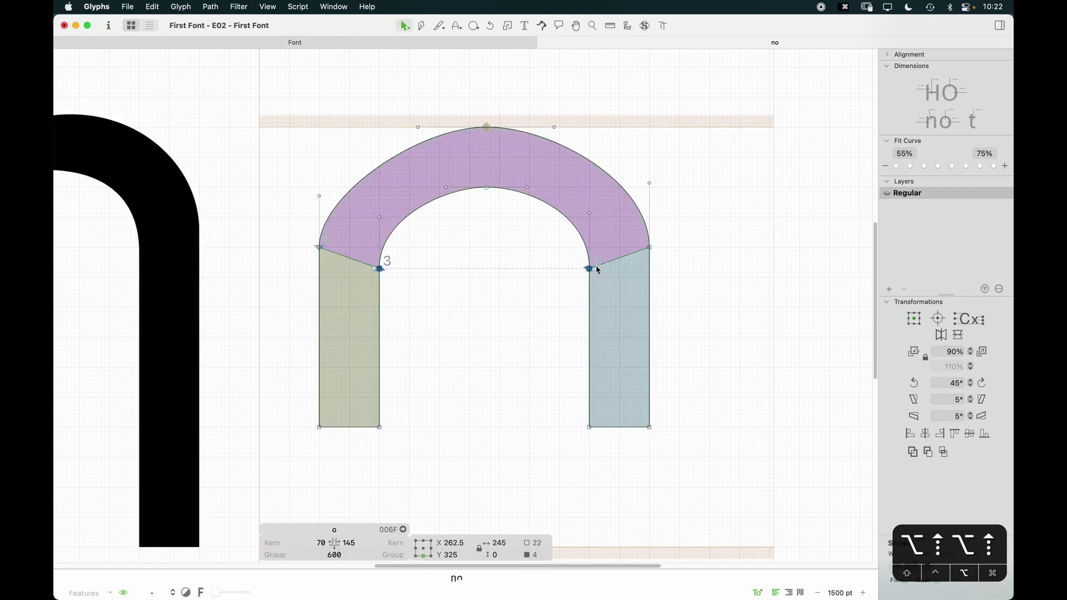
click(528, 318)
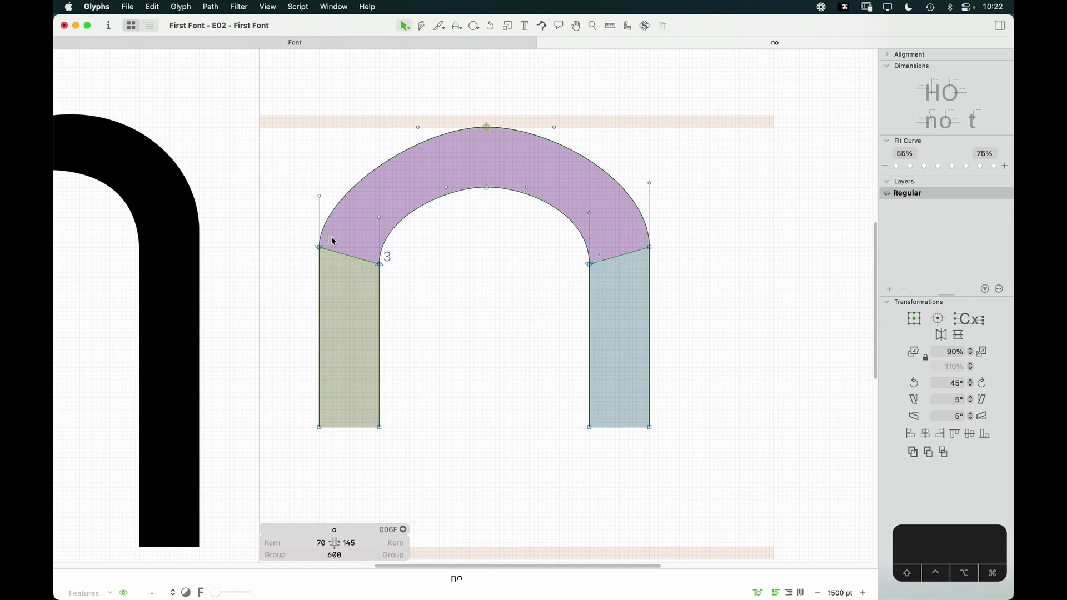
Extend the inner peak's handles horizontally outward to X 350 on the right and X 175 on the left
key(space)
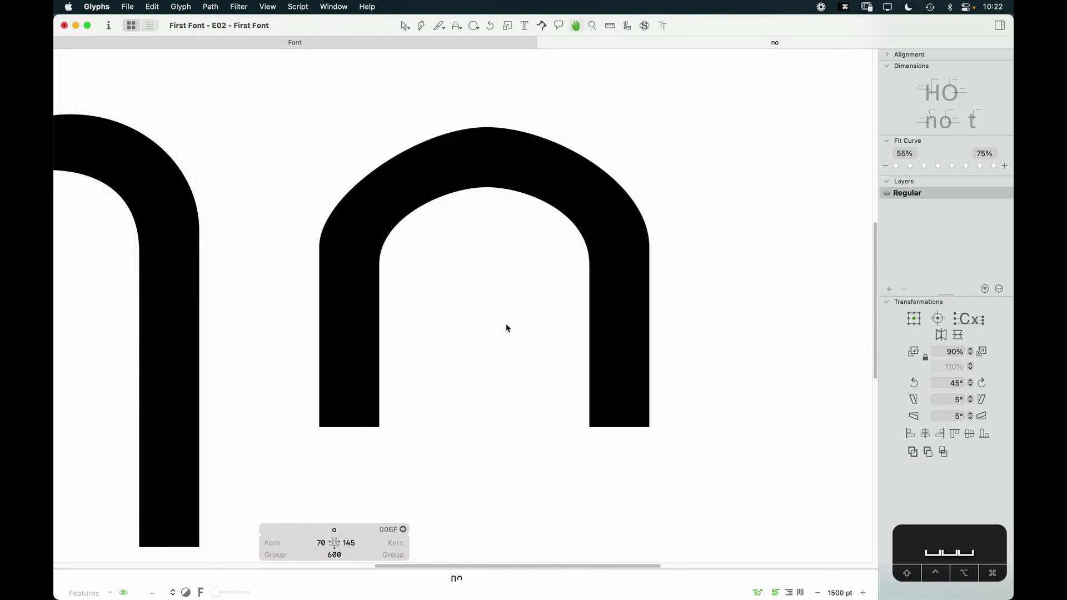
drag(527, 186, 558, 186)
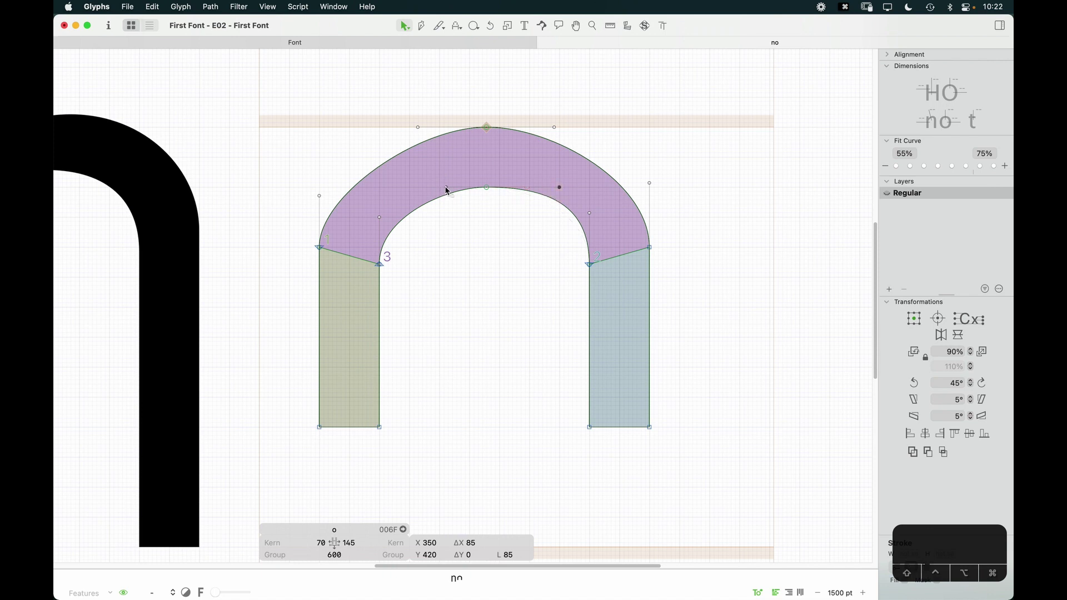
drag(447, 191, 409, 191)
click(429, 247)
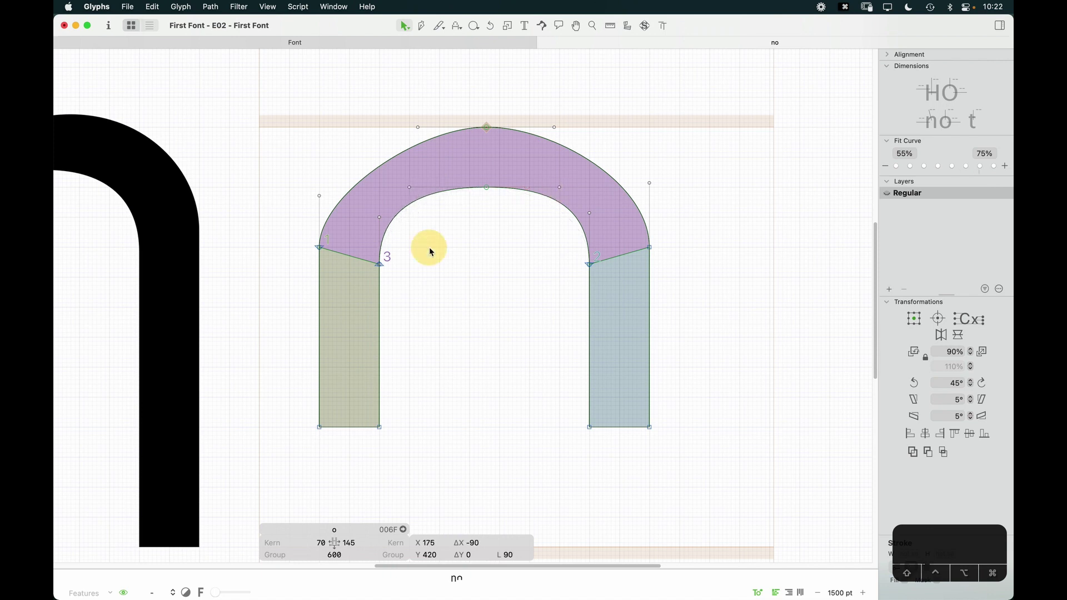
Extend the outer peak's two handles horizontally outward to nearly equal lengths to round the arch's shoulders
drag(416, 129, 372, 129)
drag(555, 128, 602, 130)
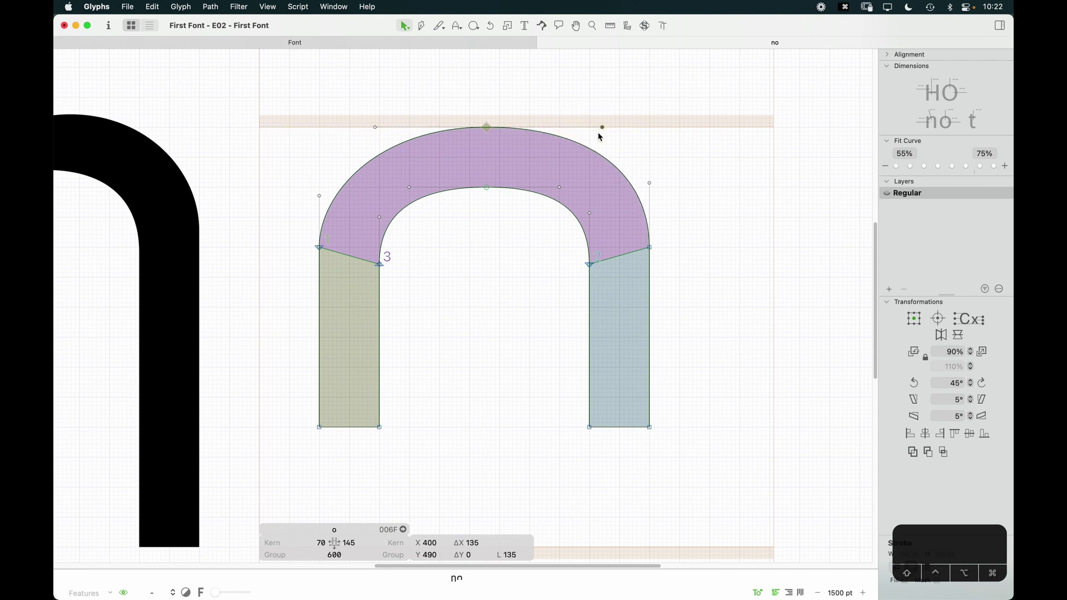
key(Left)
key(Left)
key(Left)
key(Left)
key(Left)
key(Left)
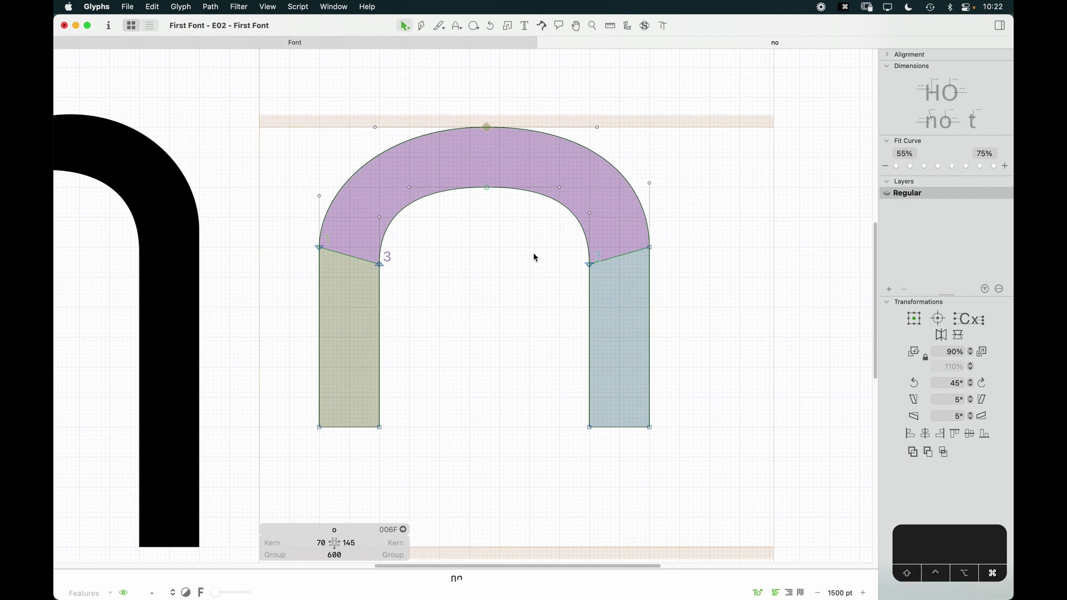
Overlay the n as a component at X 20, Y -25 to compare its arch with the o's, and delete the component
key(super+minus)
key(space)
drag(526, 307, 533, 282)
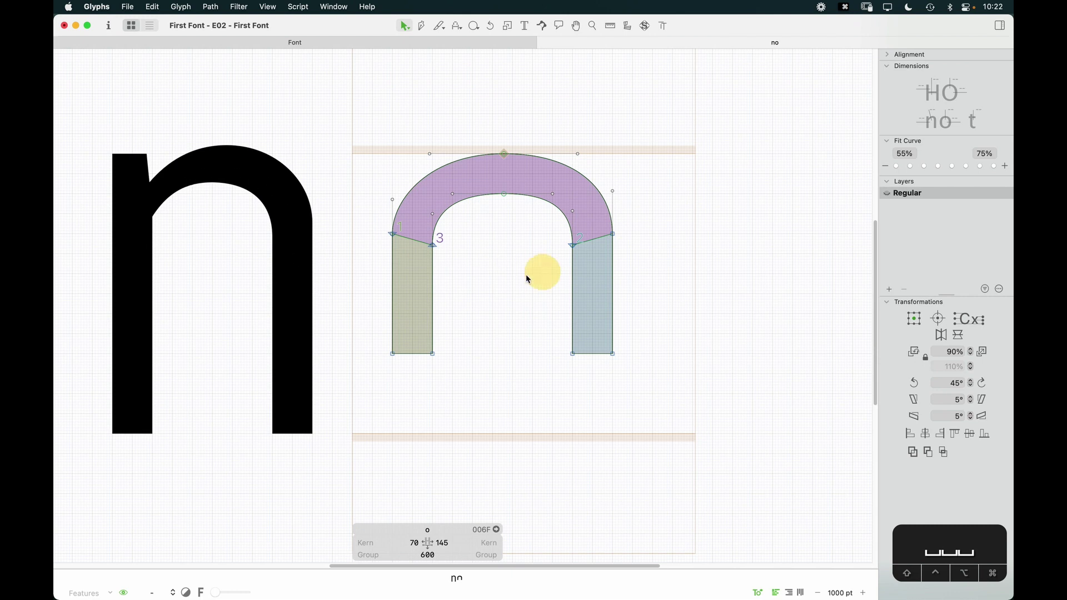
key(shift+super+c)
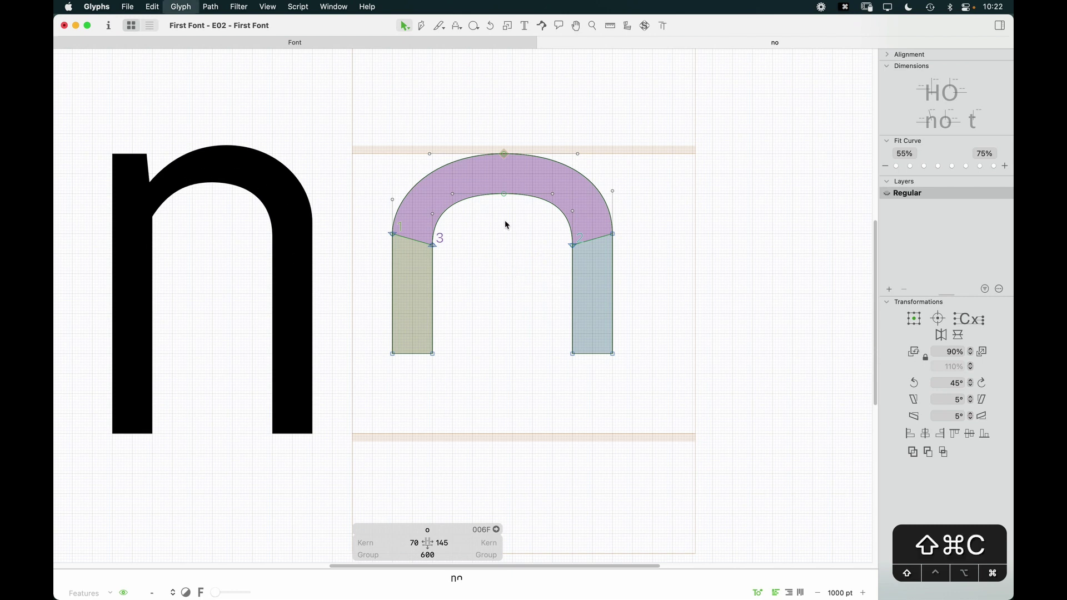
text(n)
key(Return)
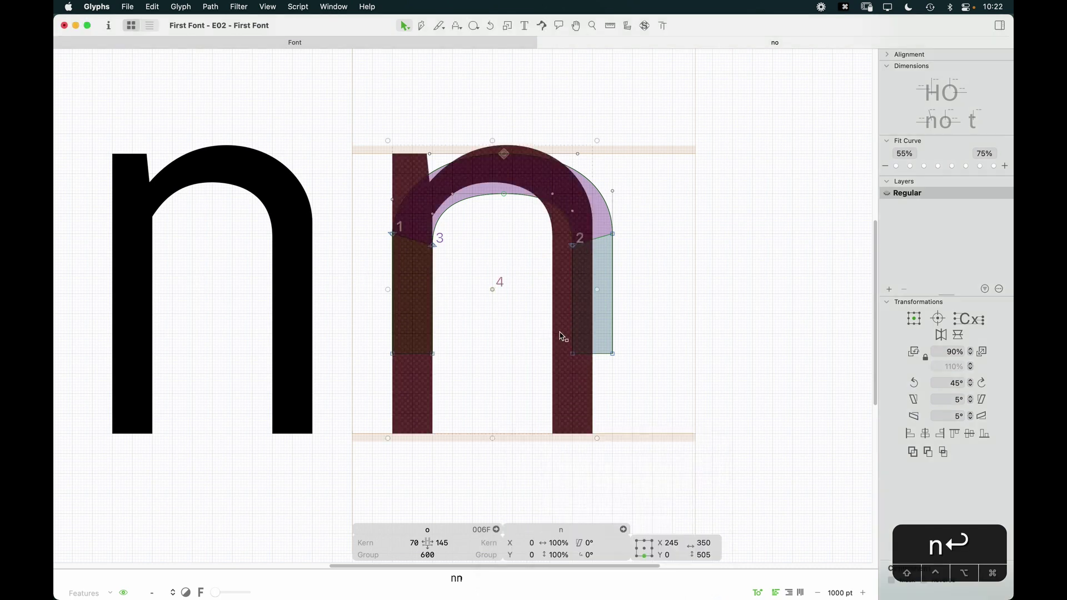
mouse_move(573, 348)
mouse_down()
mouse_move(592, 367)
mouse_move(583, 364)
mouse_up()
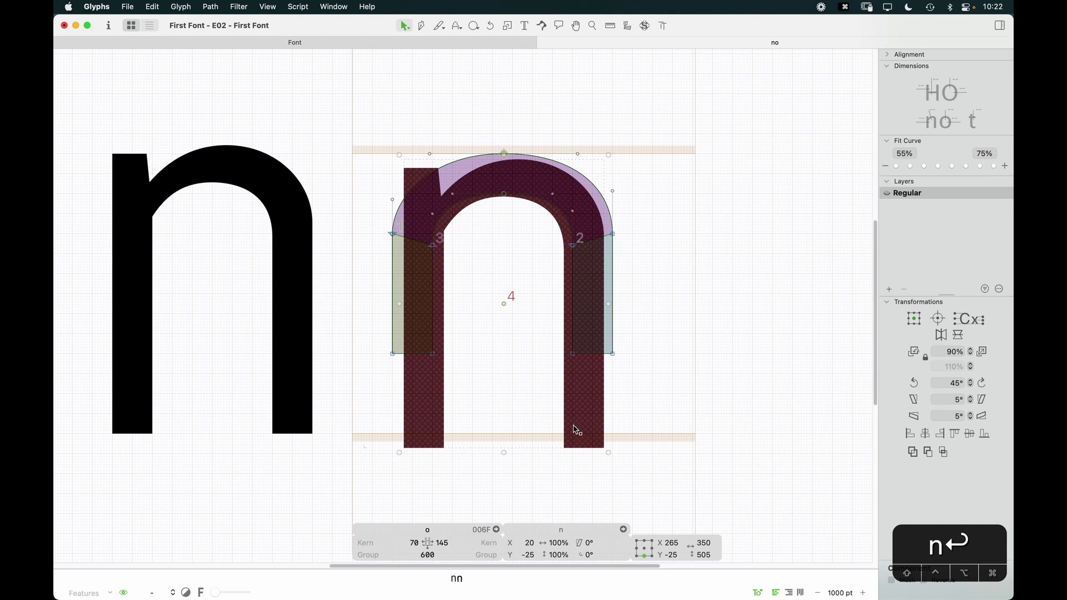
key(BackSpace)
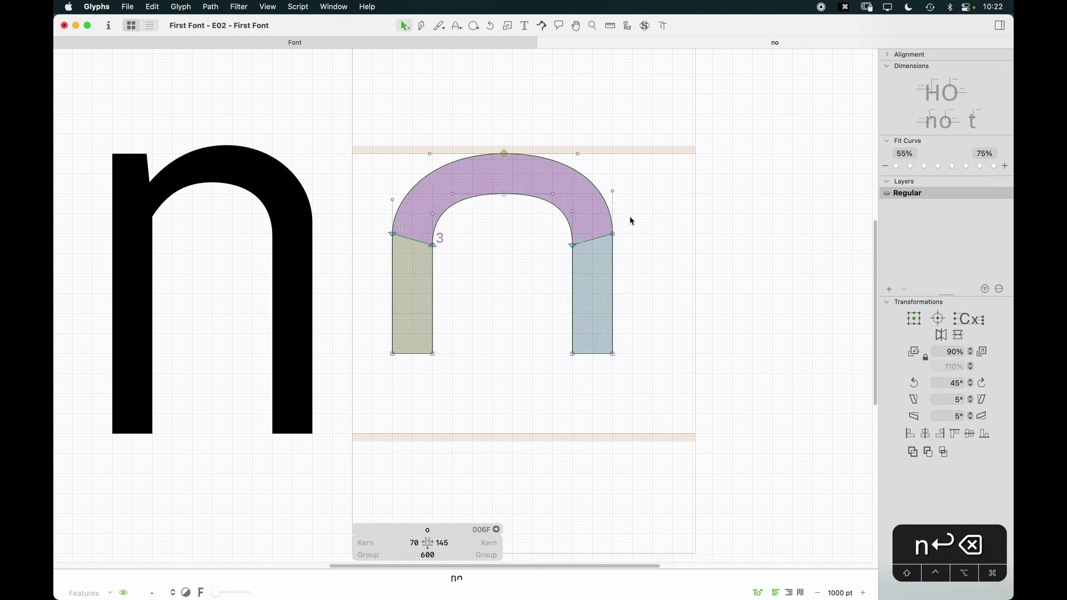
Lower all joint nodes between the arch and both stems together to Y 295, and preview the filled shape
drag(631, 221, 538, 278)
drag(458, 229, 373, 298)
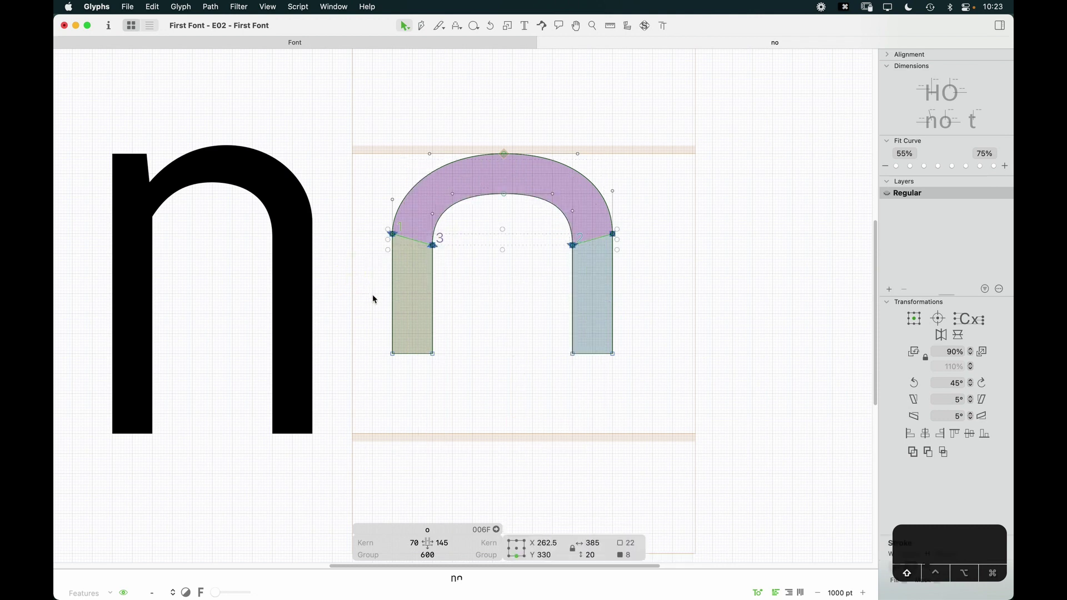
key(Down)
key(Down)
key(Down)
key(Down)
key(Down)
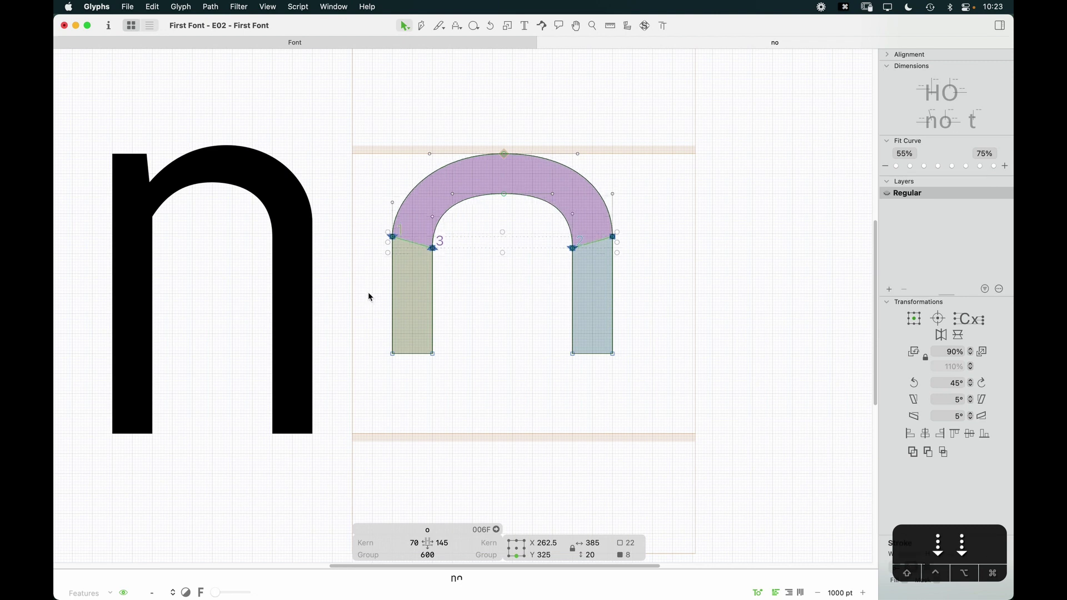
key(Down)
key(Down)
key(Down)
key(Down)
key(Down)
key(Down)
key(Down)
key(Down)
key(Down)
key(Down)
key(Down)
key(Down)
key(Down)
key(Down)
key(Down)
key(Down)
key(Down)
key(Down)
key(Down)
key(Down)
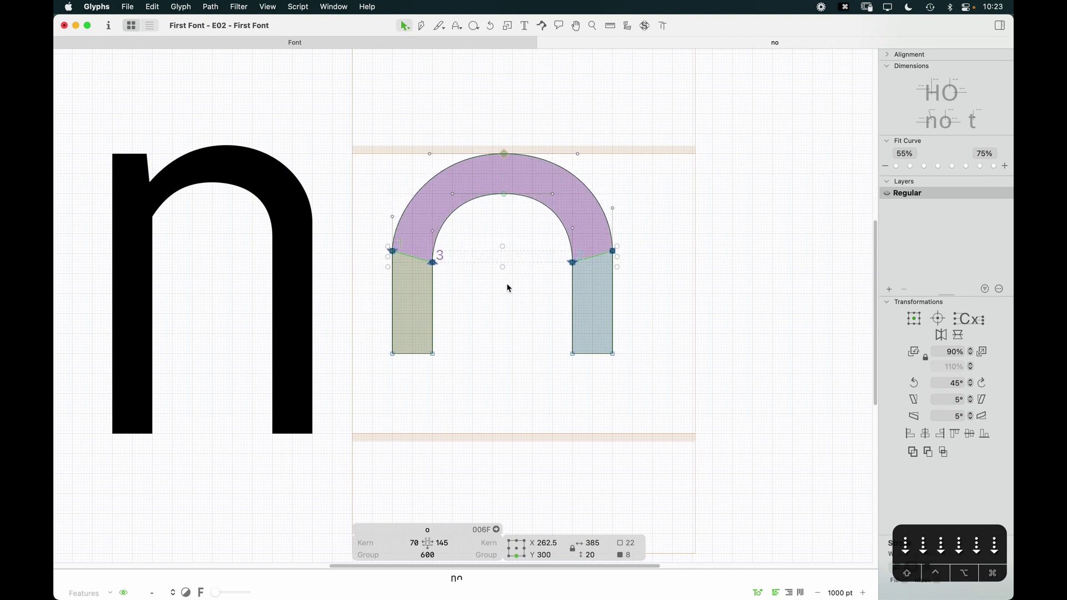
key(Down)
key(Down)
key(Down)
key(Down)
key(Down)
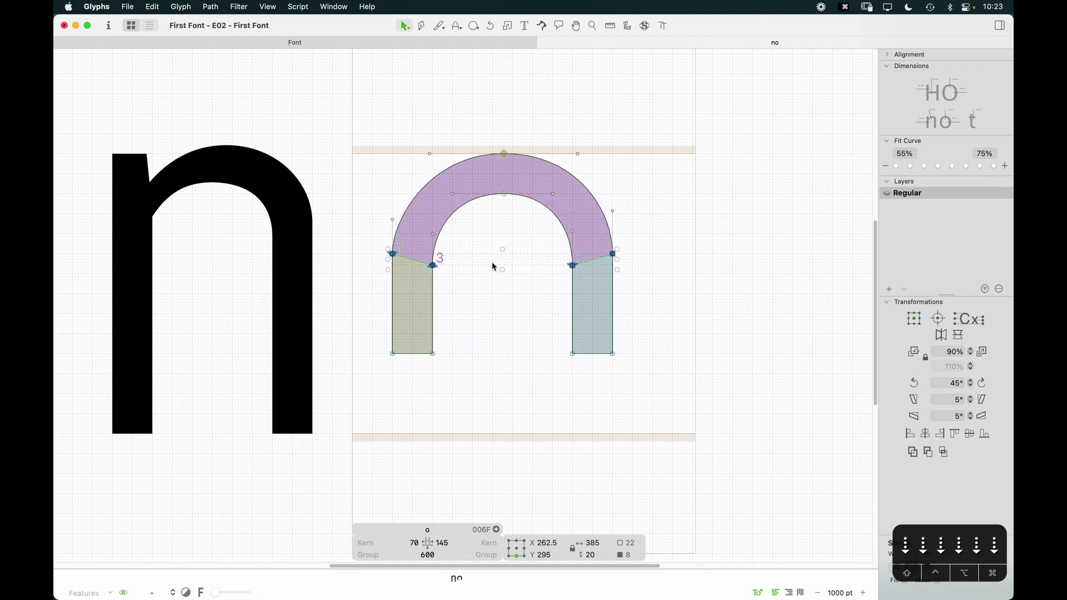
click(485, 330)
key(space)
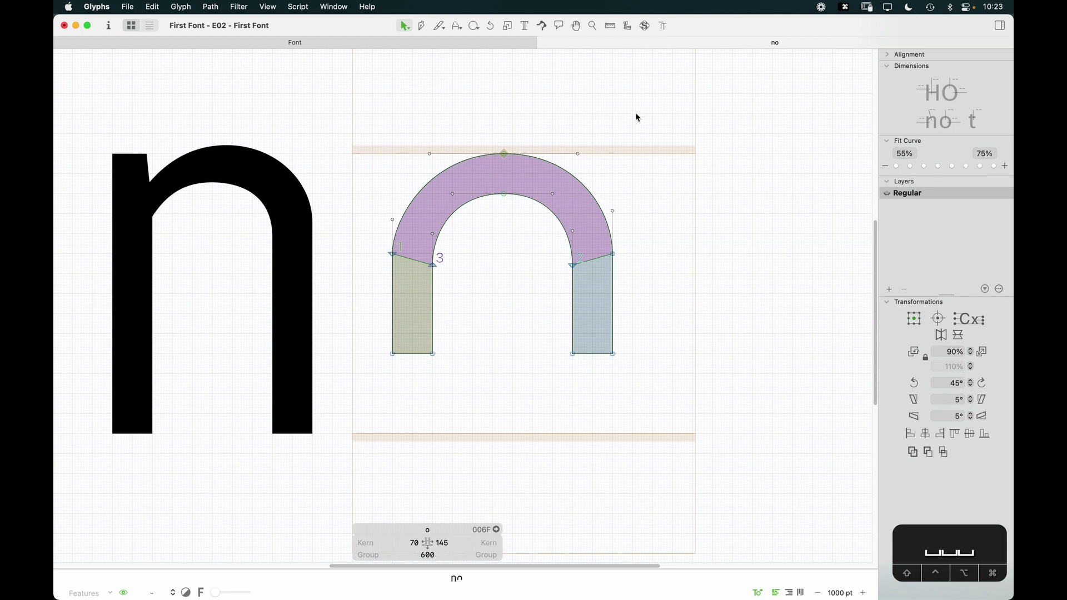
Select the whole arch and fit its curves with the third step of the 55% to 75% Fit Curve range
double_click(578, 180)
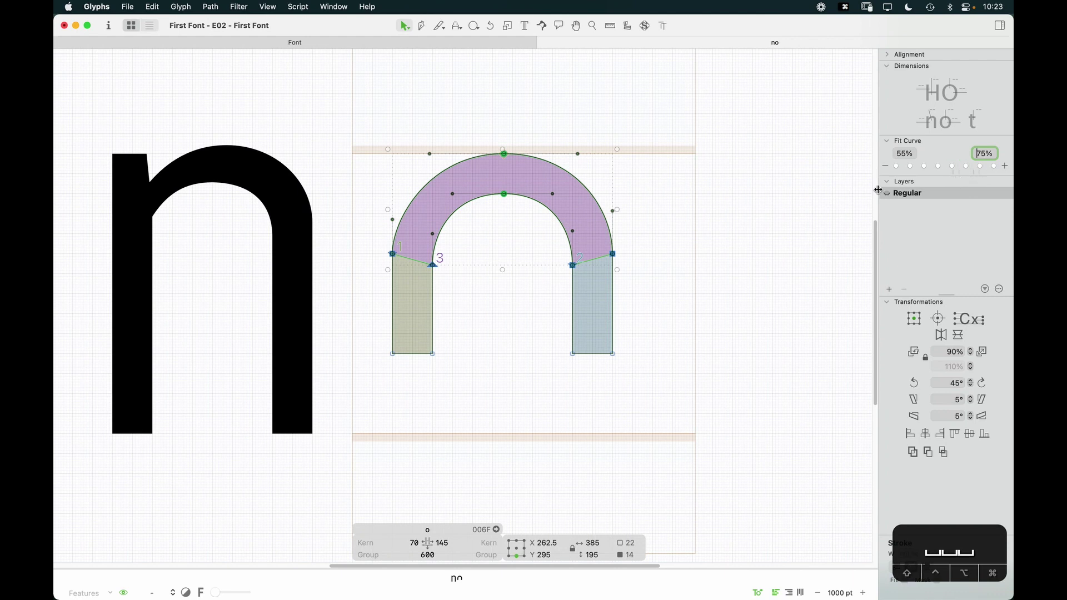
click(965, 166)
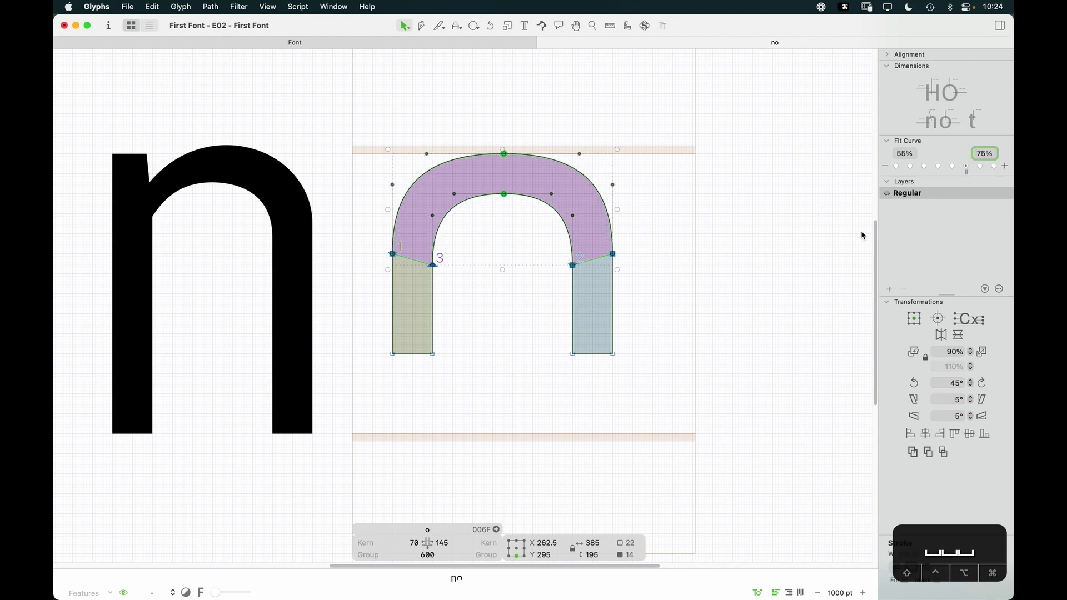
click(924, 167)
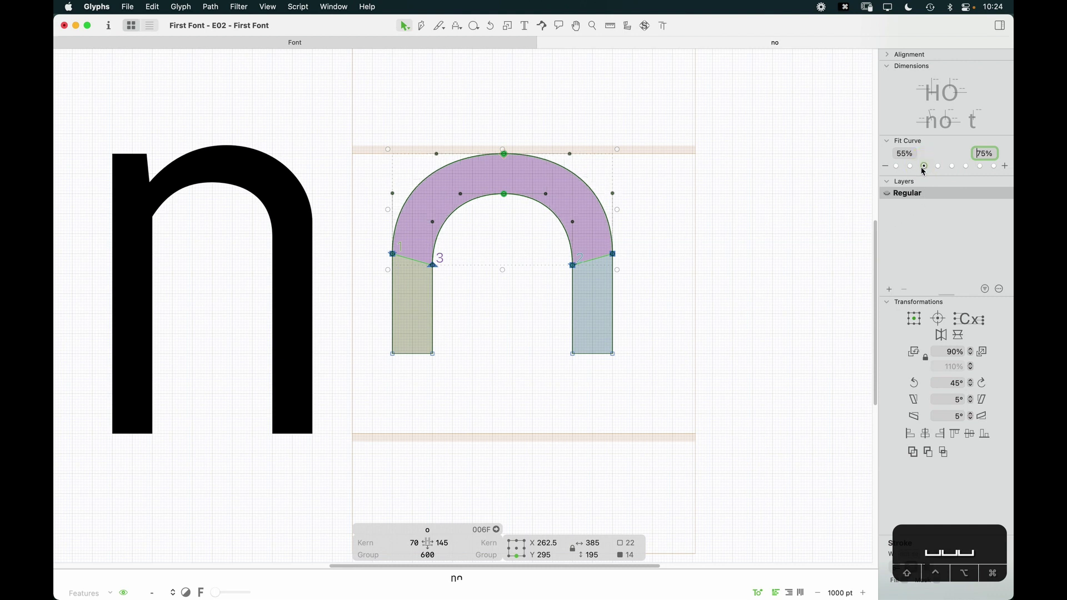
Try the first and second Fit Curve steps on the whole arch and preview the filled shape with the second
click(910, 166)
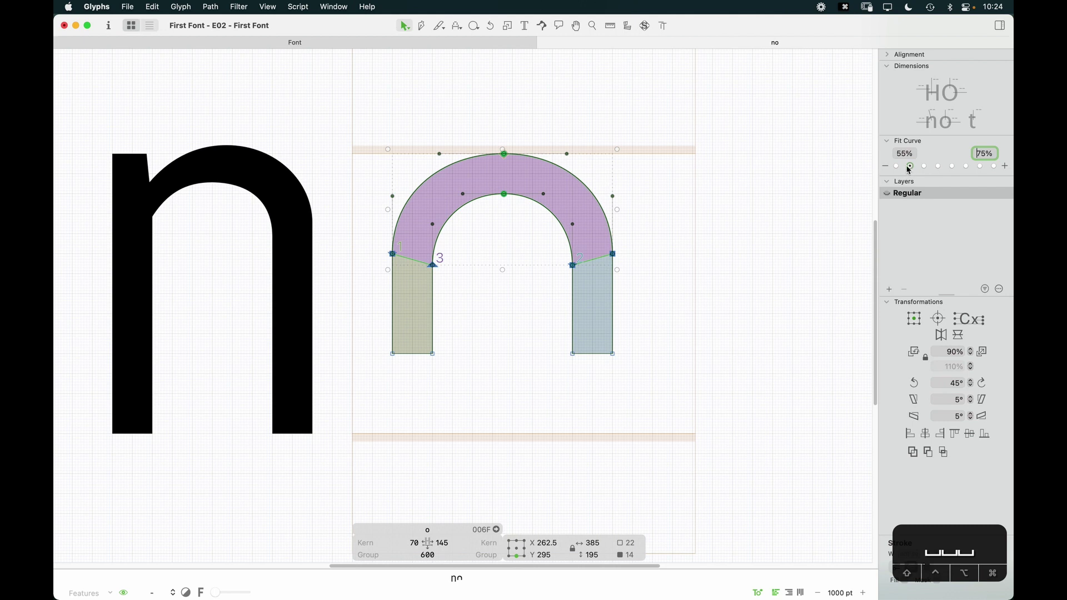
click(896, 166)
click(911, 168)
click(689, 263)
key(space)
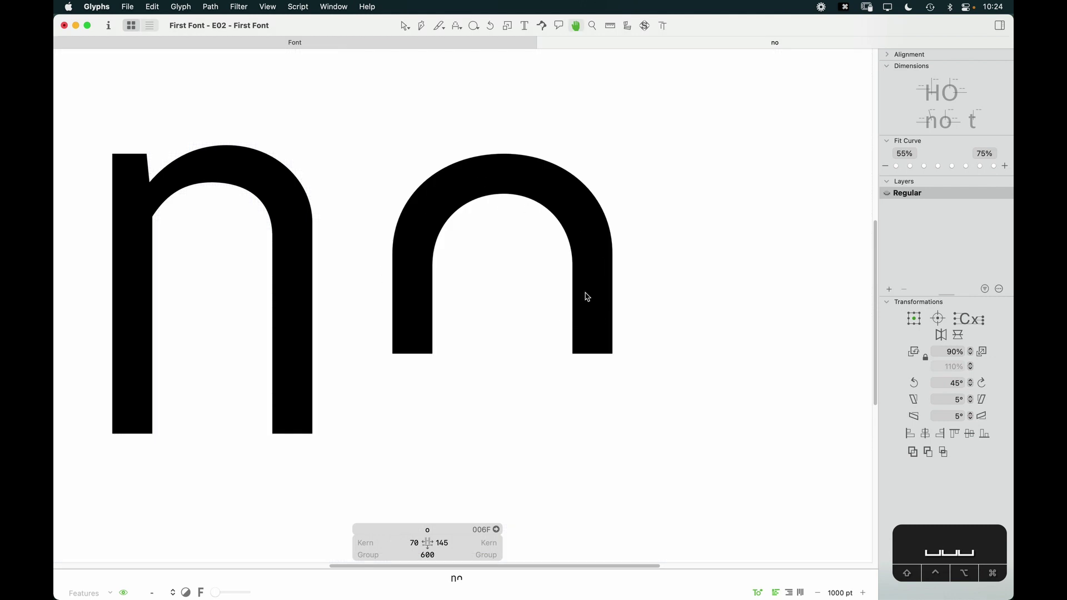
Overlay the n as a component at X 30, Y -20 to compare its shoulder with the o's arch, and delete the component
key(super+shift+c)
text(n)
key(Return)
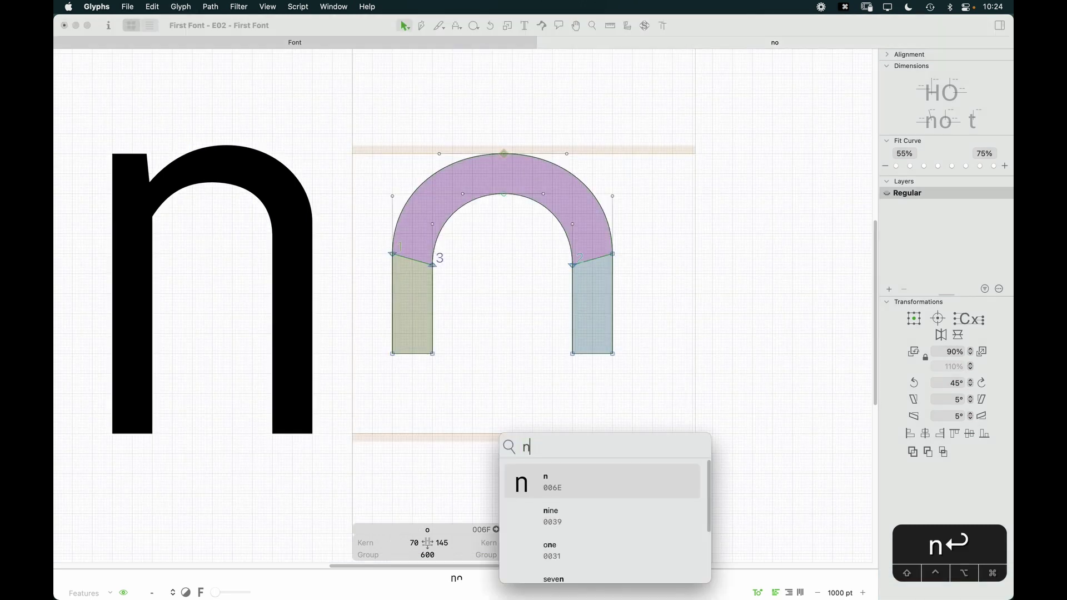
click(570, 330)
mouse_move(569, 330)
mouse_down()
mouse_move(583, 345)
mouse_move(571, 339)
mouse_move(580, 330)
mouse_up()
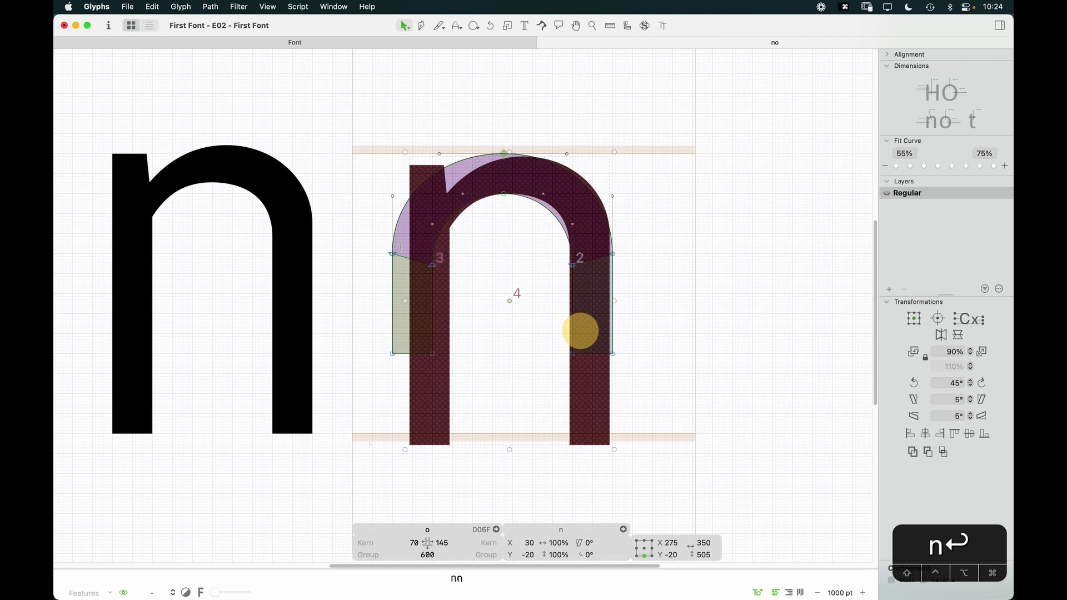
key(BackSpace)
Refit the whole arch with the third step of the 55% to 75% Fit Curve range and preview the filled shape
double_click(412, 261)
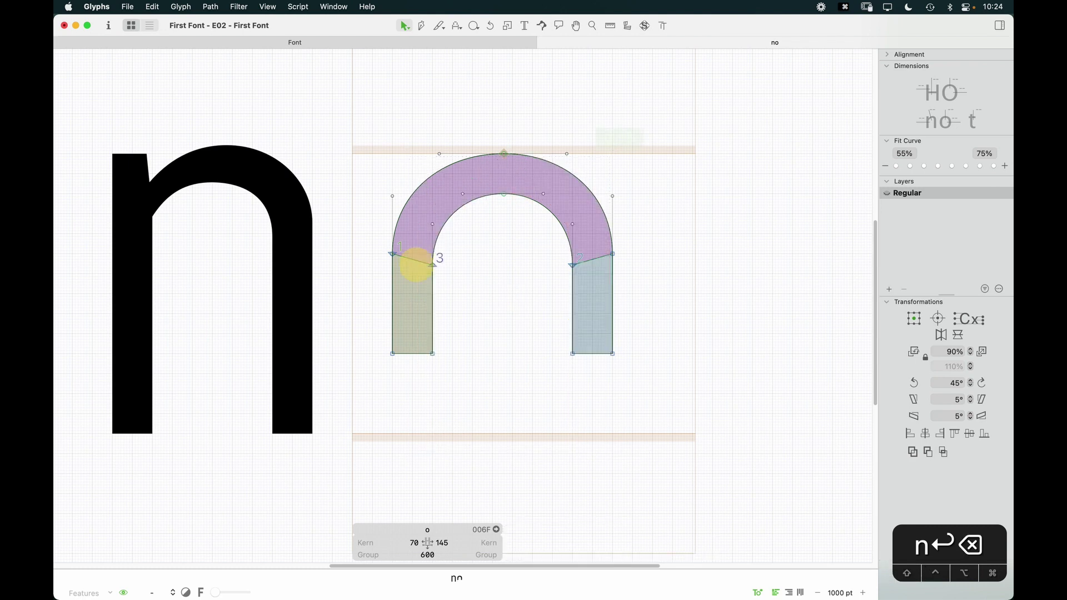
click(923, 165)
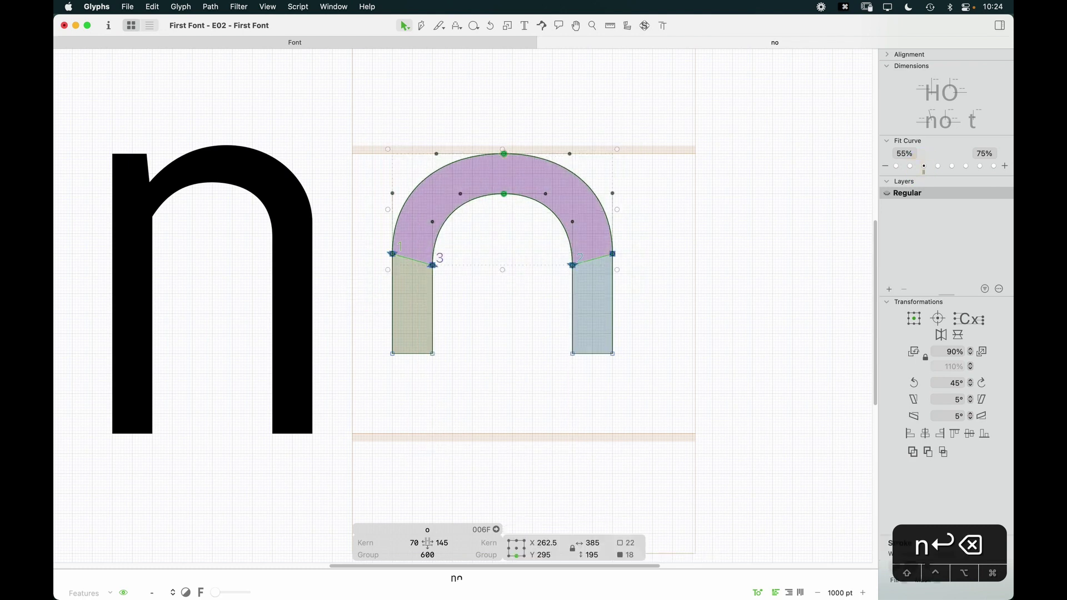
click(685, 257)
key(space)
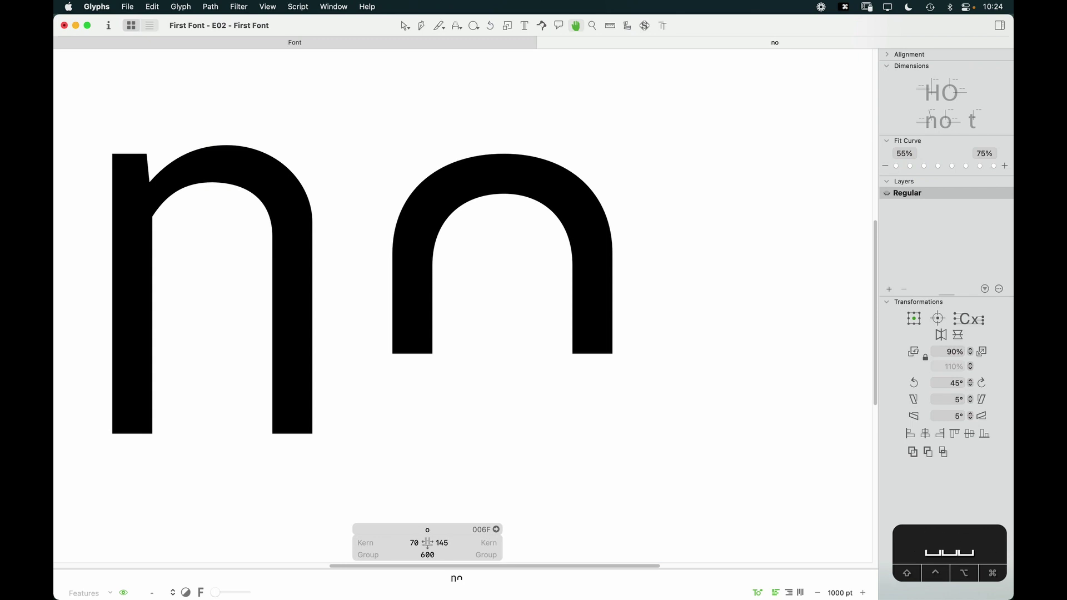
Nudge the arch's inner peak node sideways to X 260 and back to X 265 to test its horizontal position
key(z)
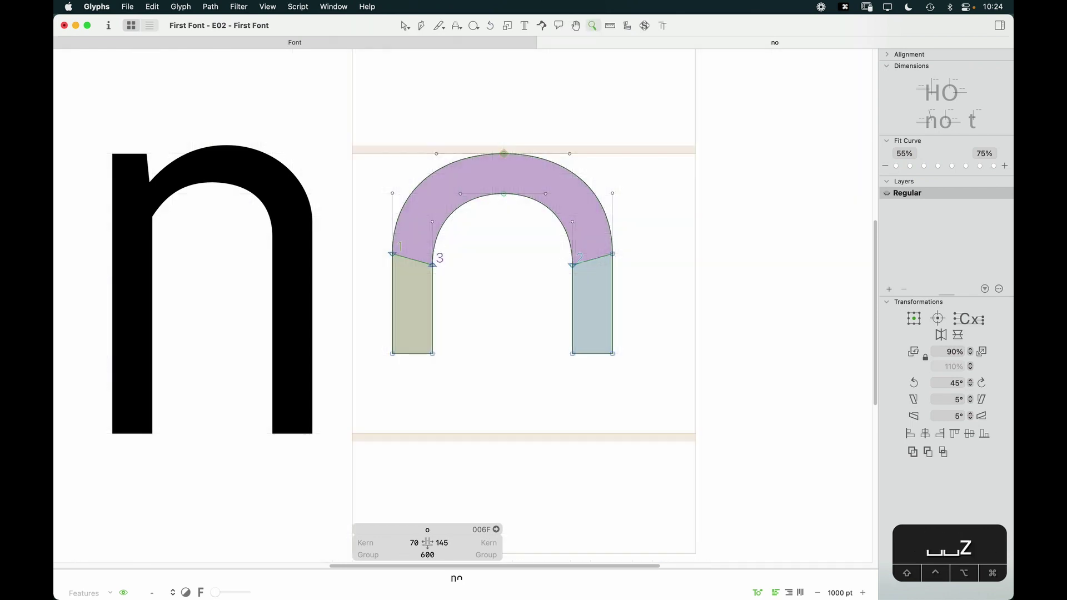
click(369, 386)
key(v)
key(space)
drag(445, 350, 465, 316)
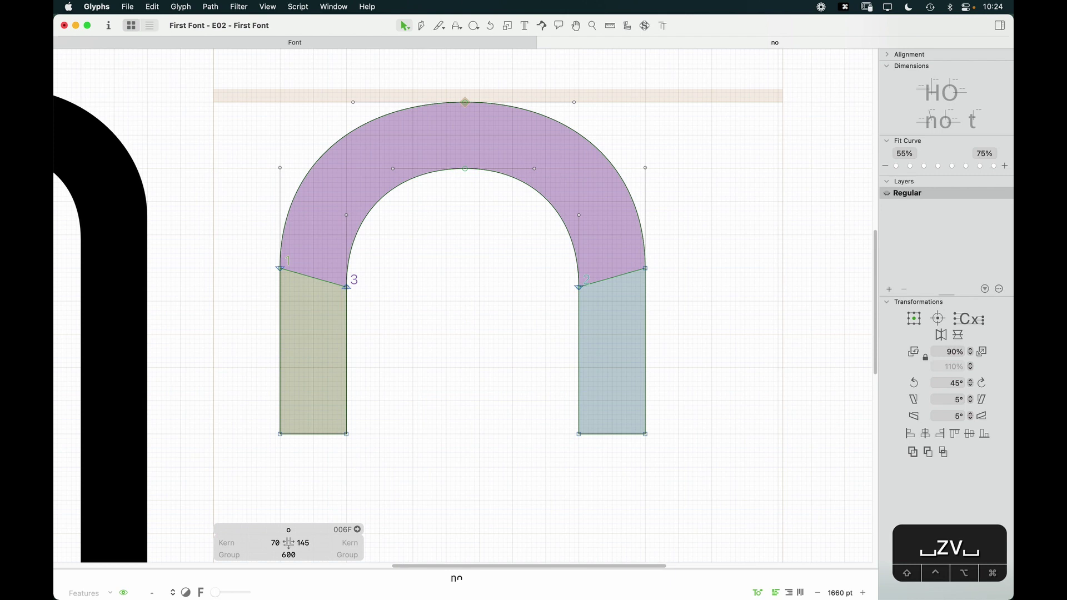
drag(450, 201, 472, 160)
key(Left)
key(Left)
key(Left)
key(Left)
key(Left)
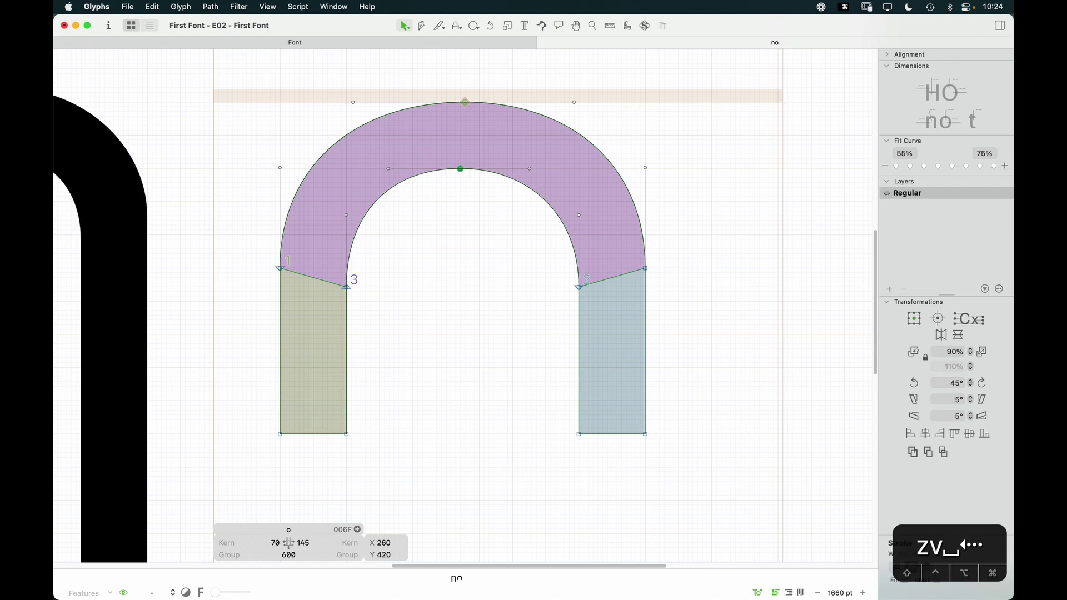
key(Right)
key(Right)
key(Right)
key(Right)
key(Right)
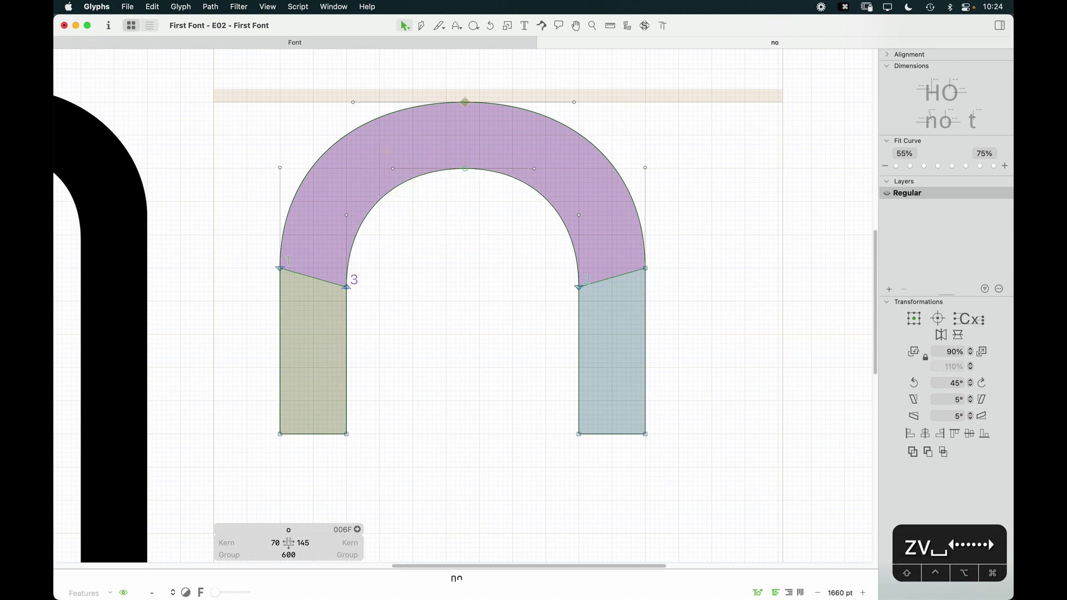
Shorten the outer peak's left handle slightly toward the peak and preview the filled arch
drag(416, 186, 399, 169)
key(Right)
key(Right)
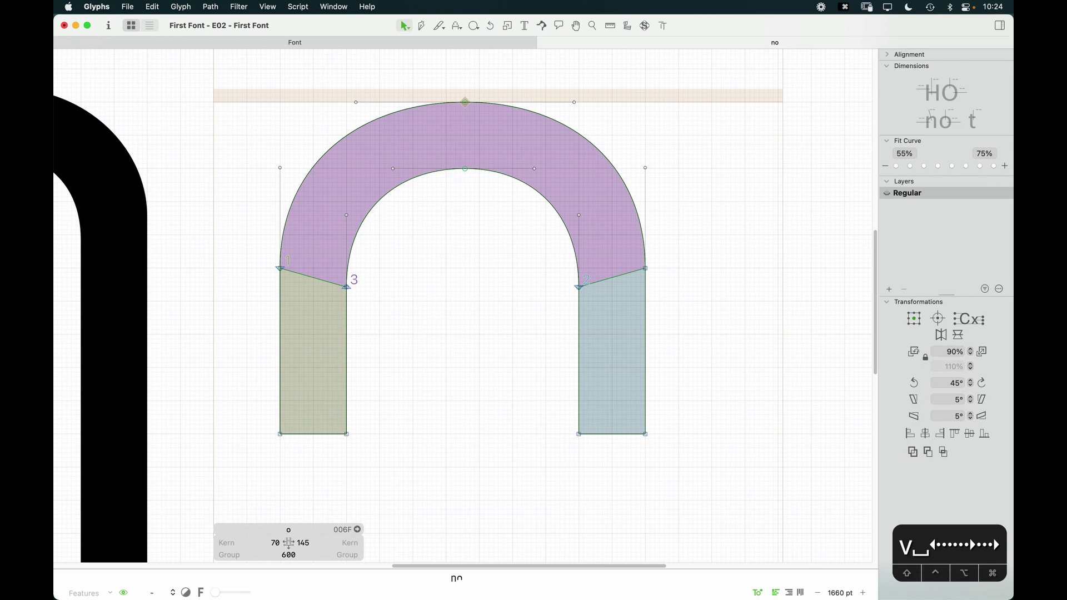
key(space)
drag(521, 255, 526, 253)
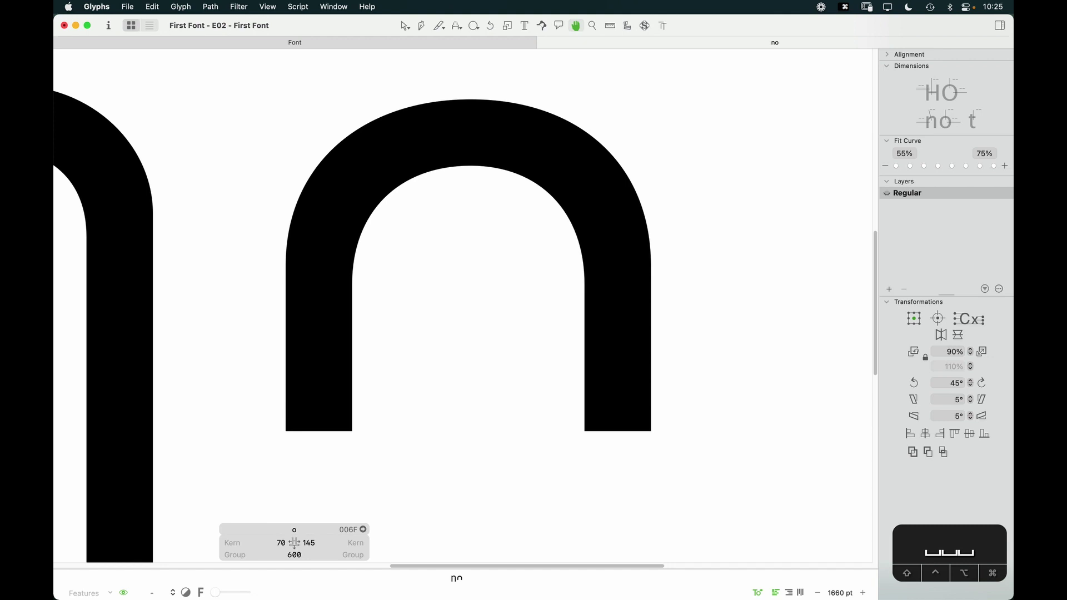
key(v)
Select the inner arch curve's nodes, fit them with the fourth Fit Curve step, and preview the filled shape
click(457, 210)
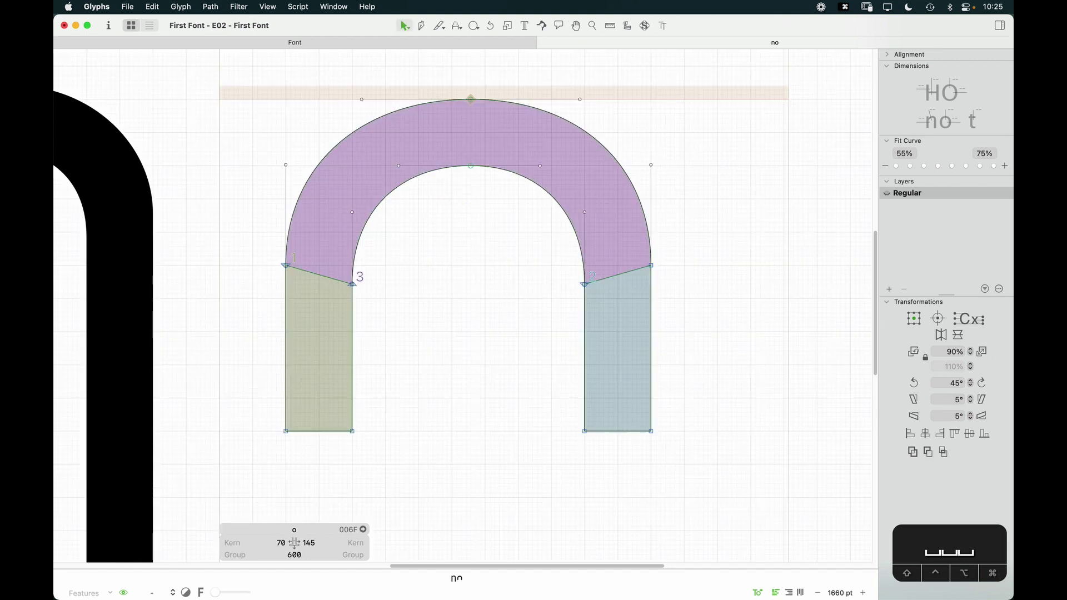
click(447, 208)
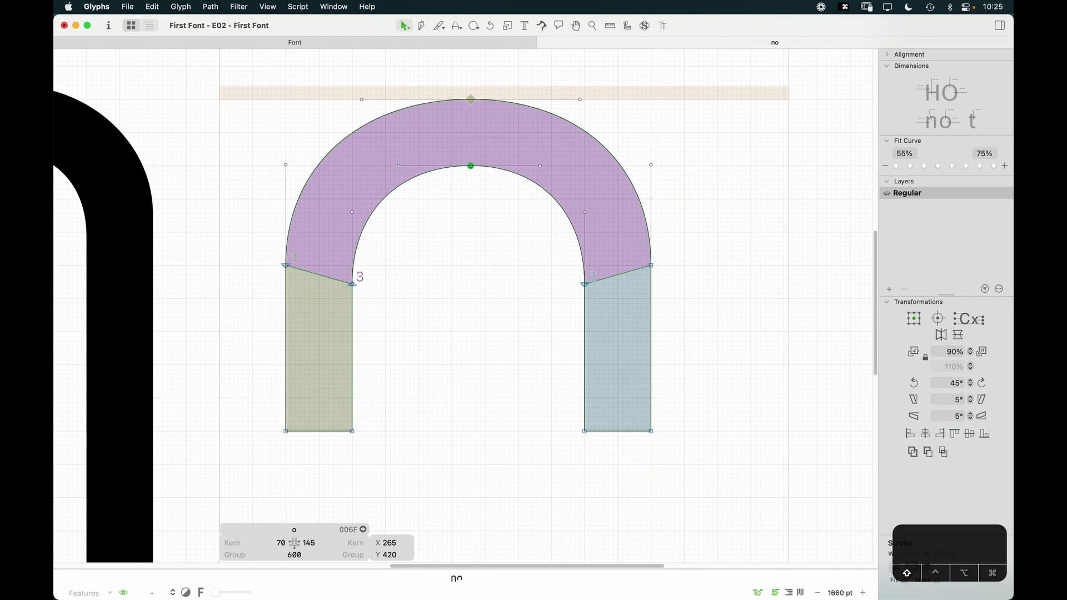
click(352, 284)
shift+click(470, 166)
shift+click(584, 285)
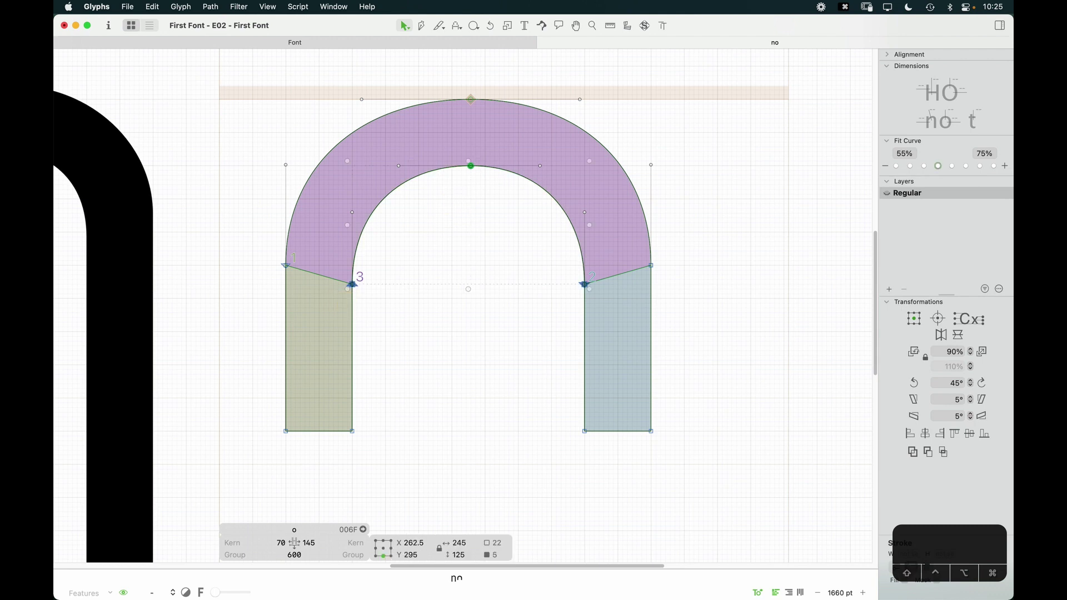
click(938, 165)
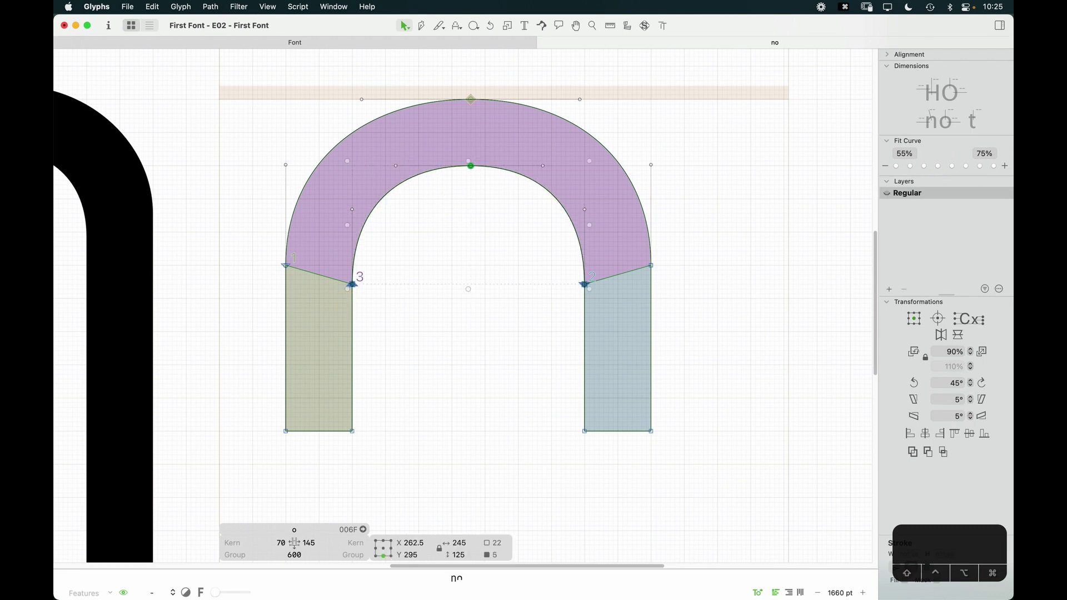
key(space)
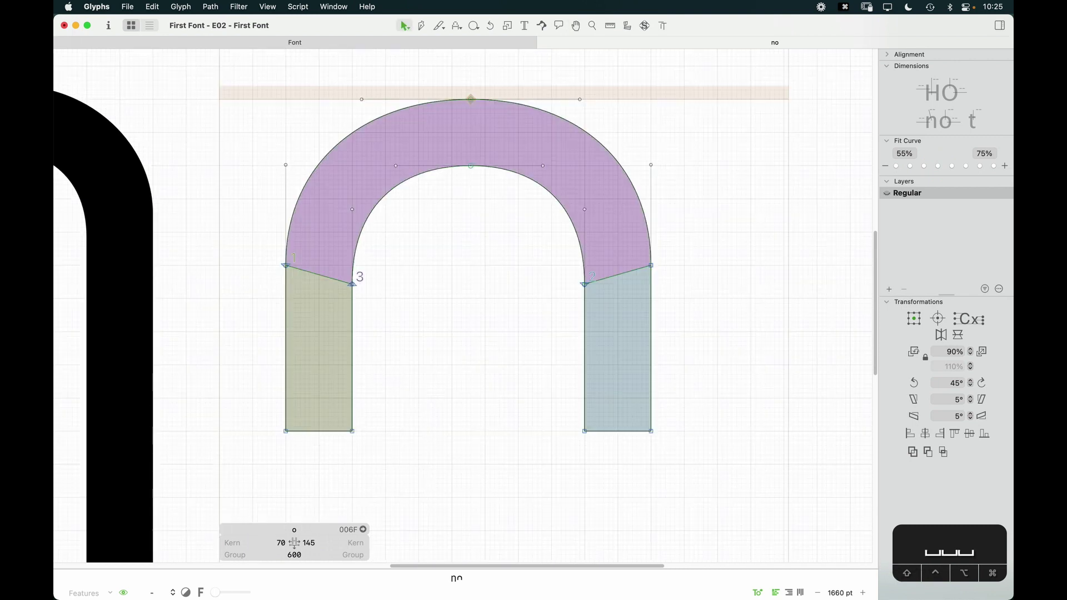
Select the outer arch curve's nodes, fit them with the second Fit Curve step, and preview the filled shape
shift+click(286, 266)
shift+click(650, 265)
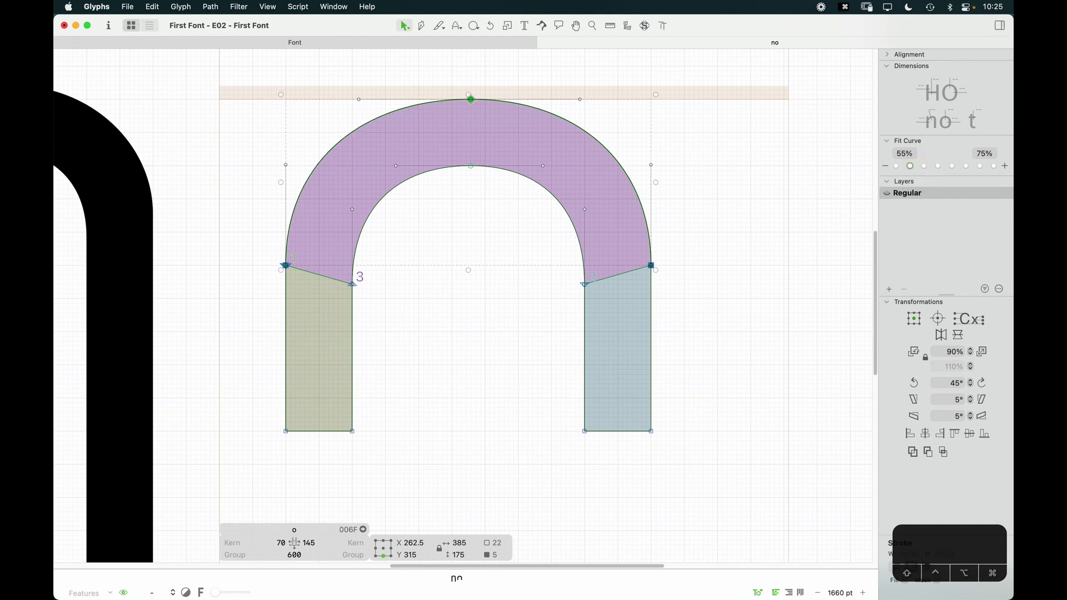
key(space)
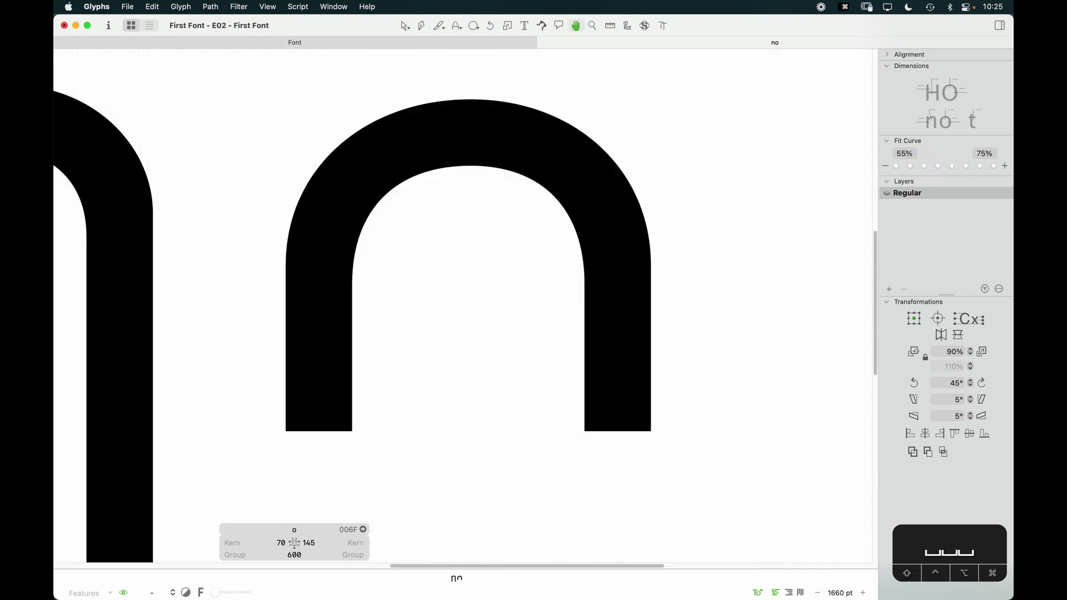
Lower the outer joint nodes on both stems to Y 305 without moving their handles, and preview the filled shape
click(318, 297)
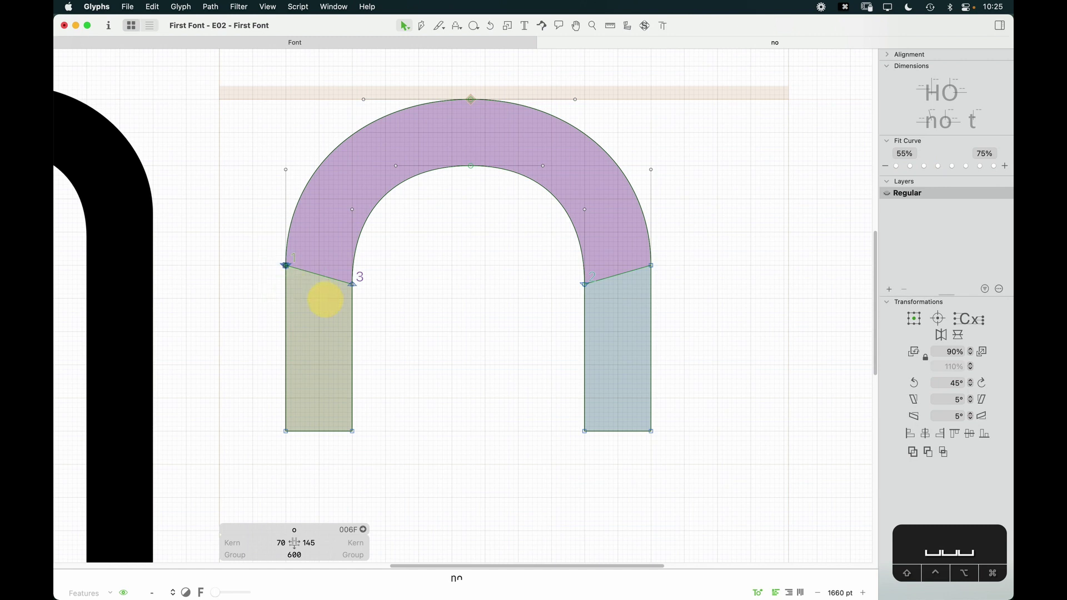
shift+click(640, 291)
key(alt+Down)
key(alt+Down)
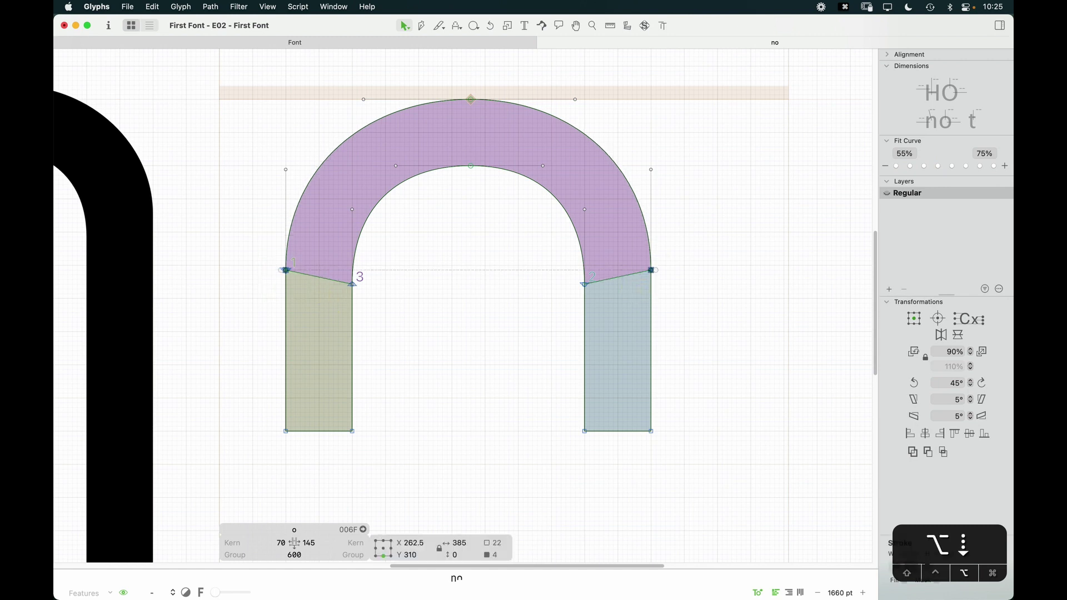
key(space)
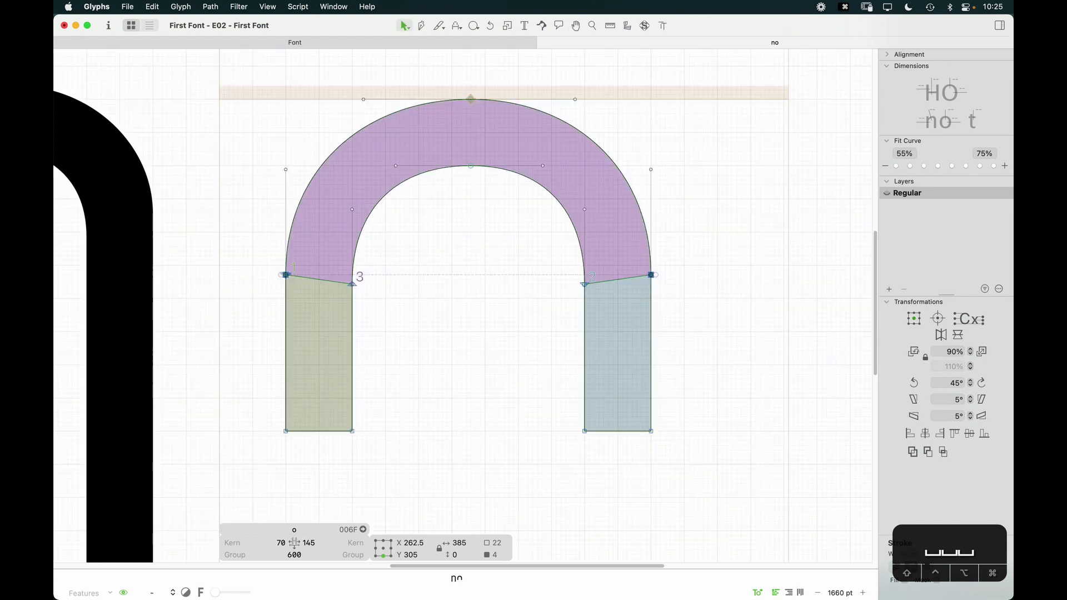
Overlay the n as a component on the o at X 10, Y -15 so both arch tops line up
key(super+minus)
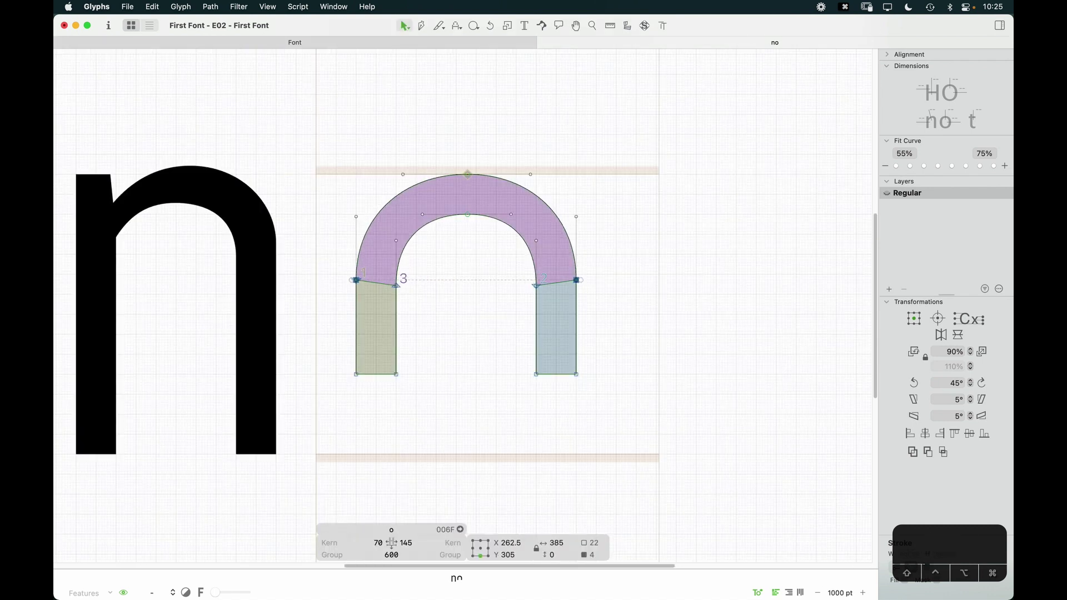
key(Escape)
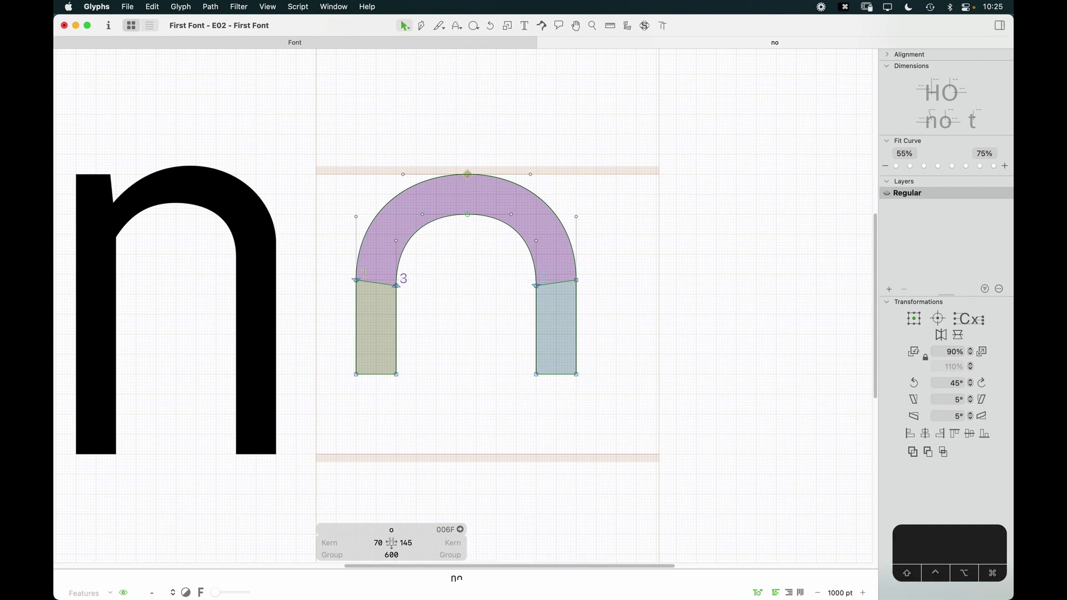
key(super+shift+f)
text(n)
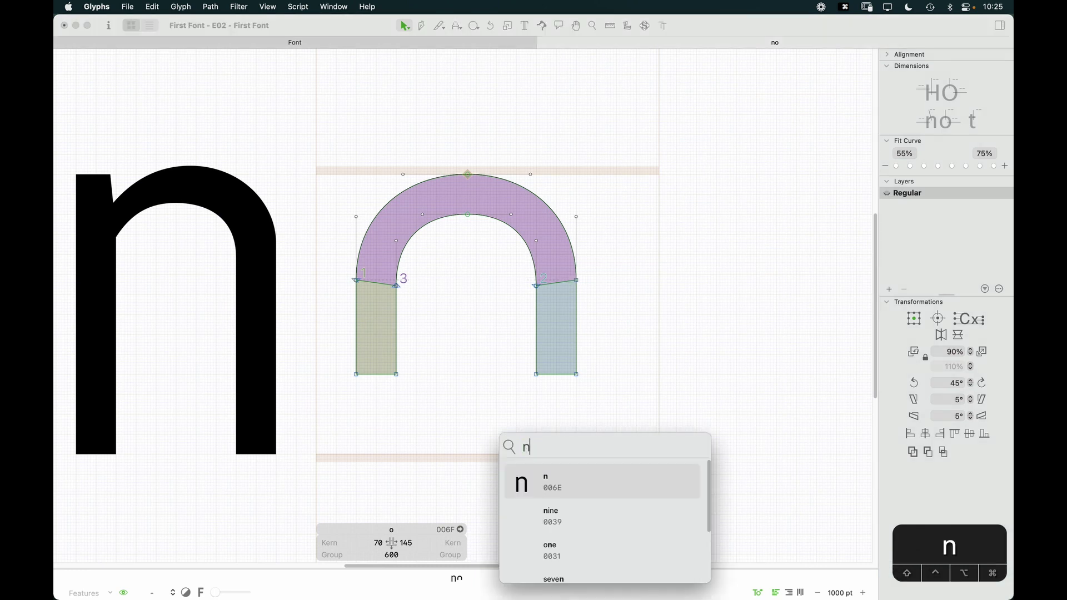
key(Return)
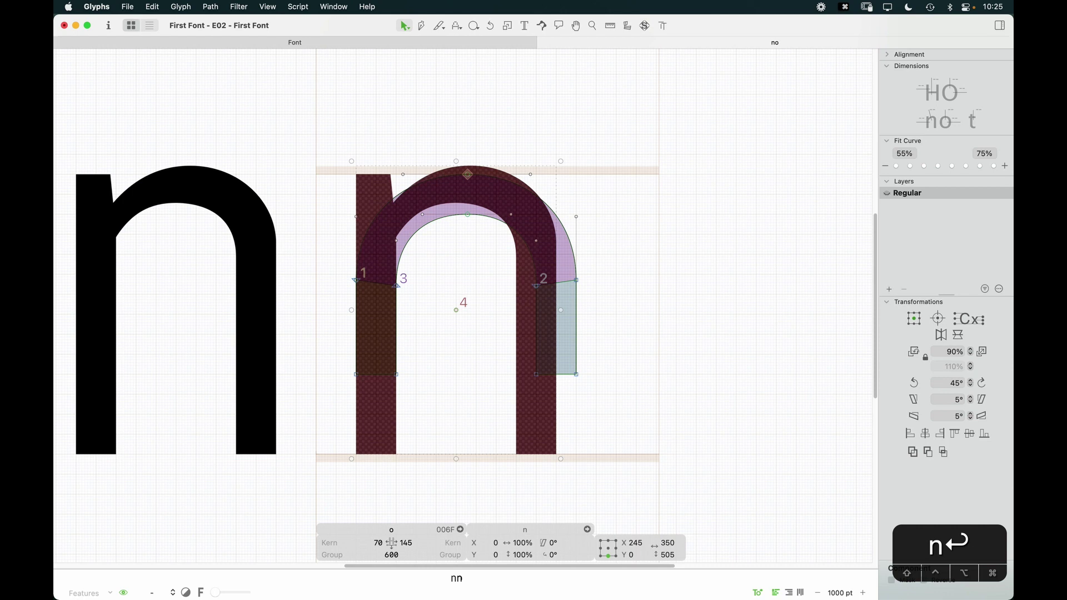
drag(512, 200, 655, 223)
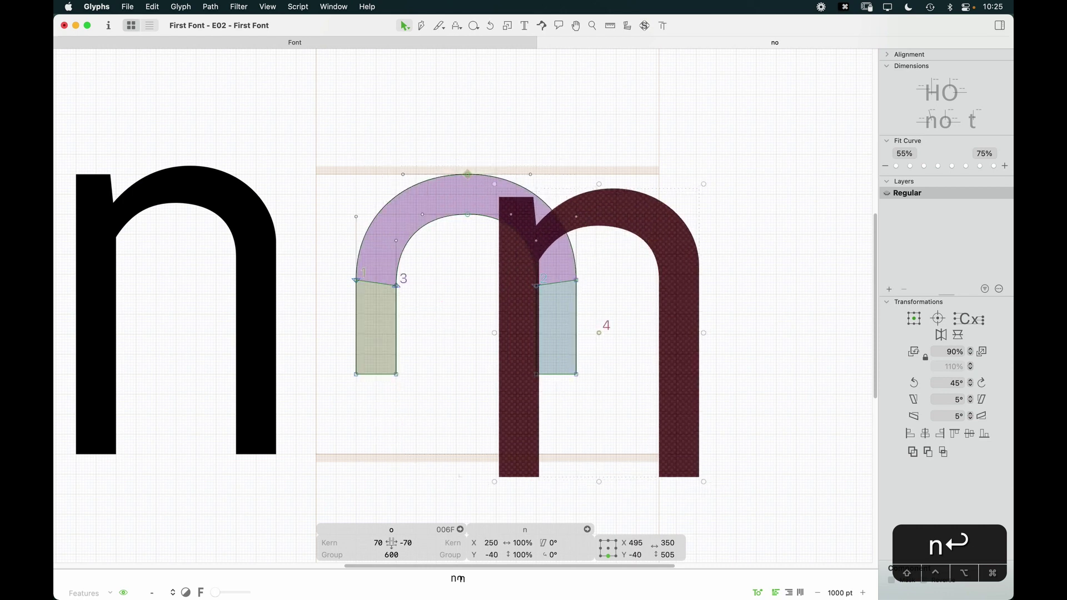
drag(617, 227, 504, 212)
Select the inner peak and both inner joint nodes and raise them together until the joints sit at Y 305
click(428, 269)
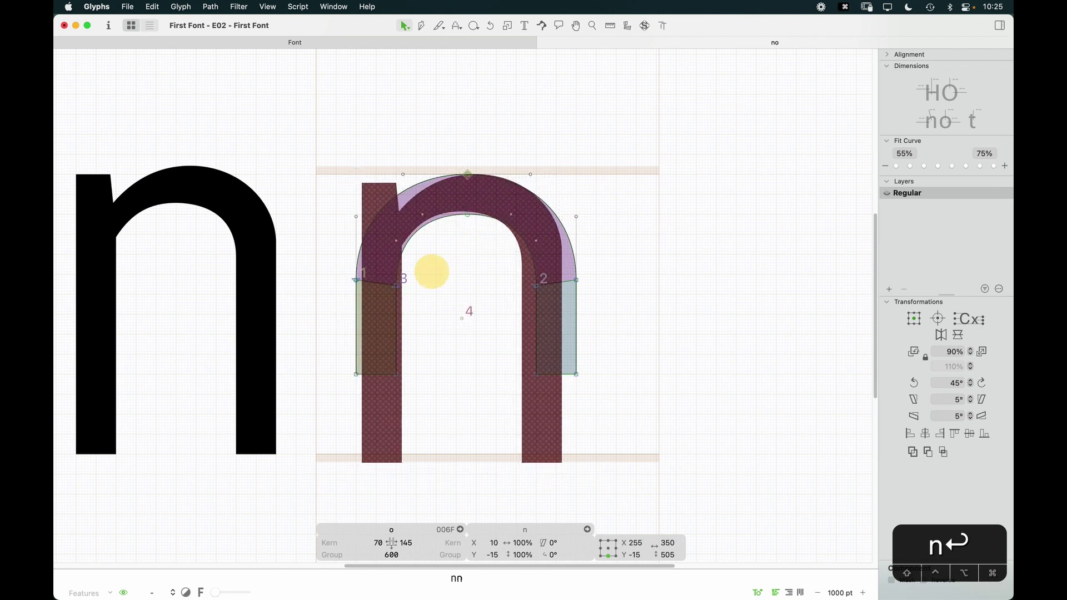
click(481, 207)
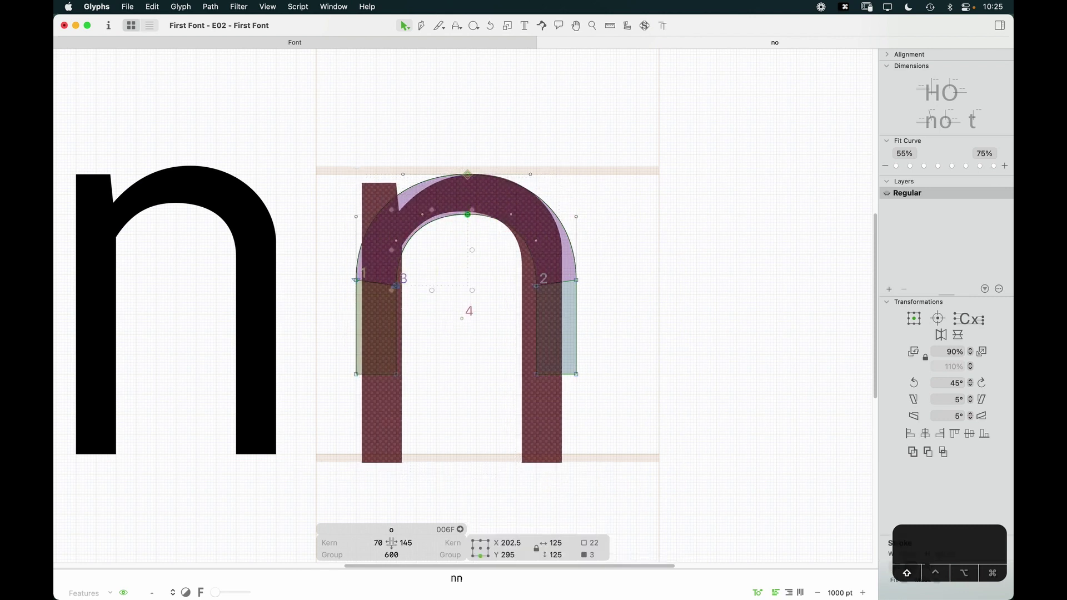
shift+click(536, 287)
key(Down)
key(Down)
key(Down)
key(Down)
key(Down)
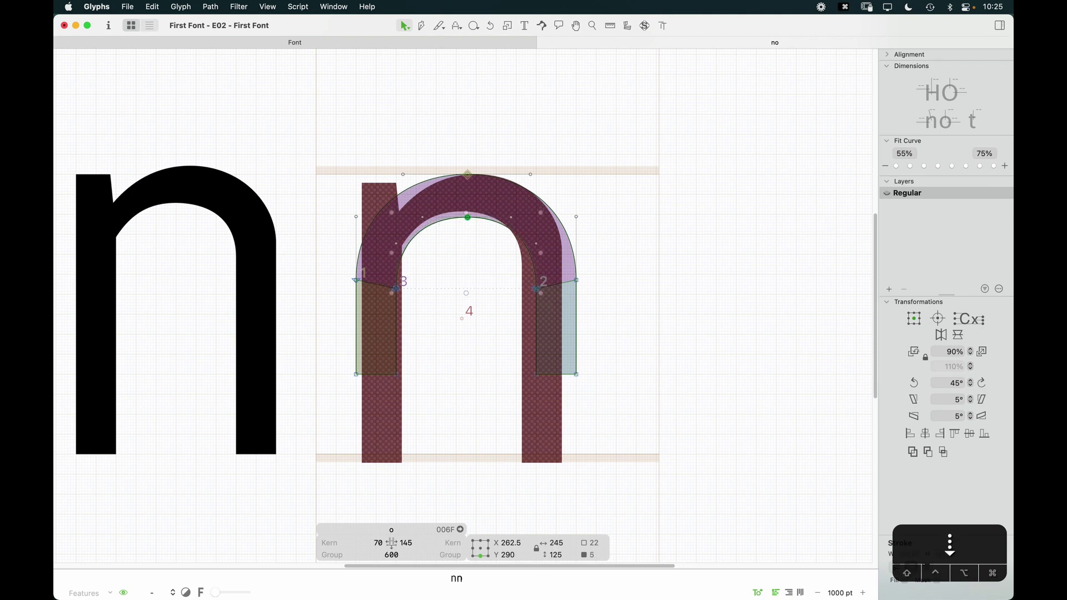
key(Up)
key(Up)
key(Up)
key(Up)
key(Up)
key(Up)
key(Up)
key(Up)
key(Up)
key(Up)
key(Up)
key(Up)
key(Up)
key(Up)
key(Up)
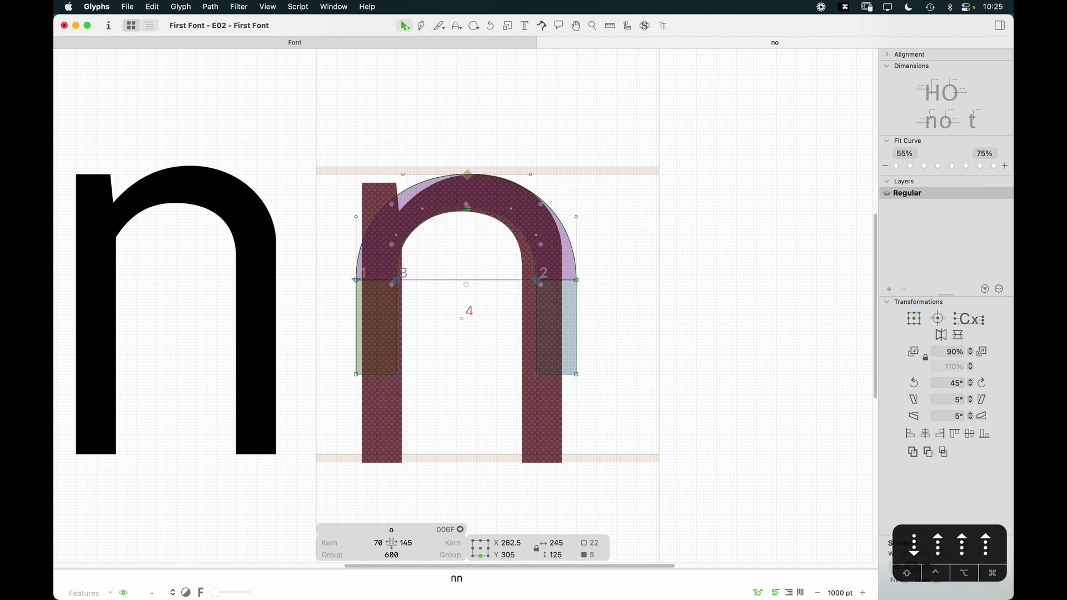
Delete the overlaid n component and preview the filled o shape beside the n
key(Escape)
click(542, 406)
key(BackSpace)
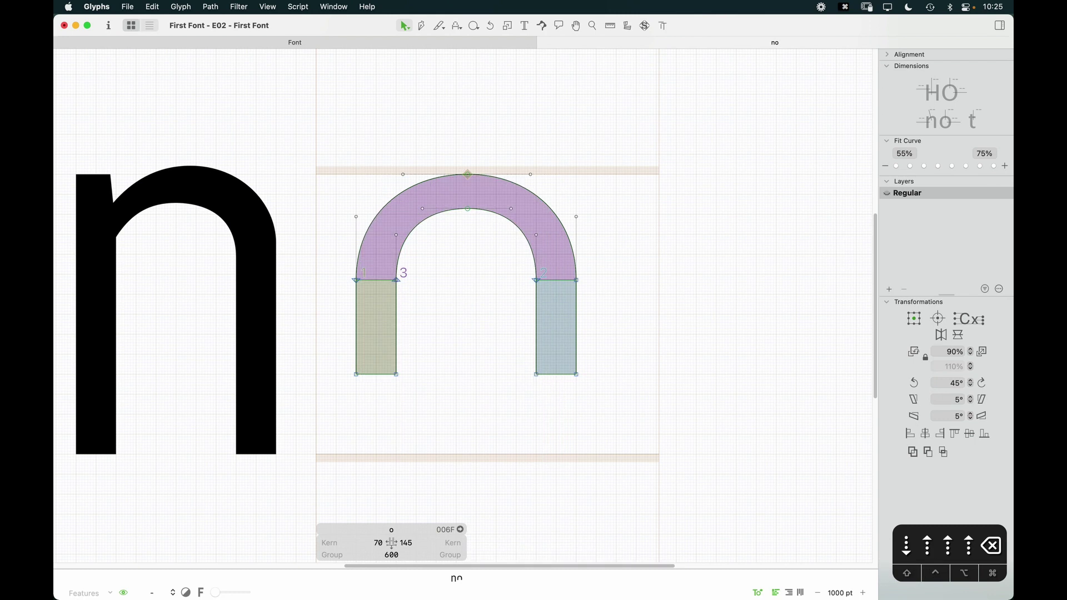
key(space)
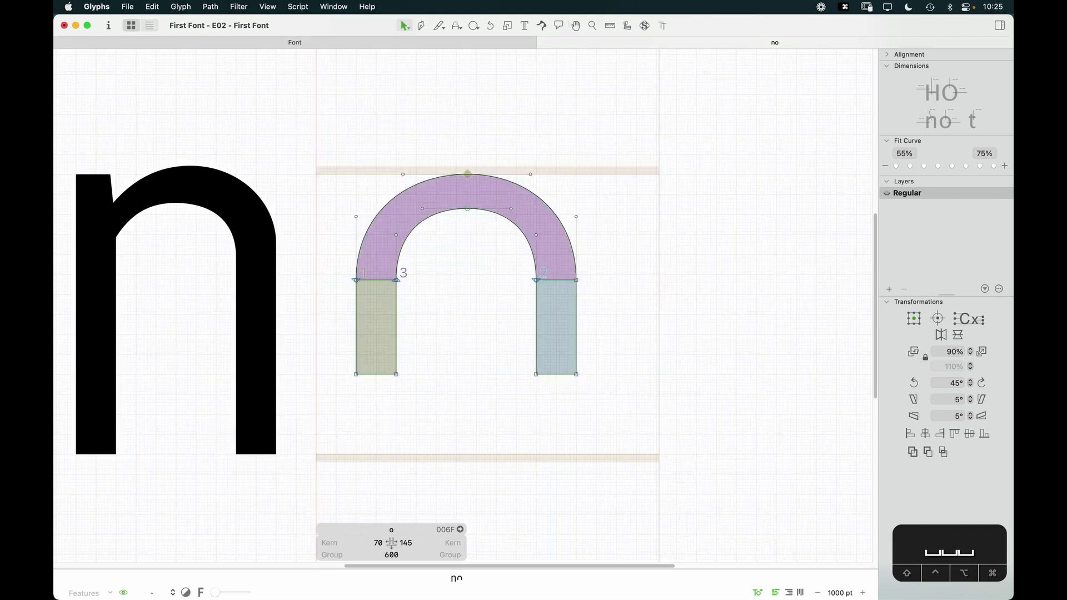
Lower the inner peak and both inner joint nodes together until the joints sit at Y 300, and preview the filled shape
click(397, 279)
shift+click(535, 279)
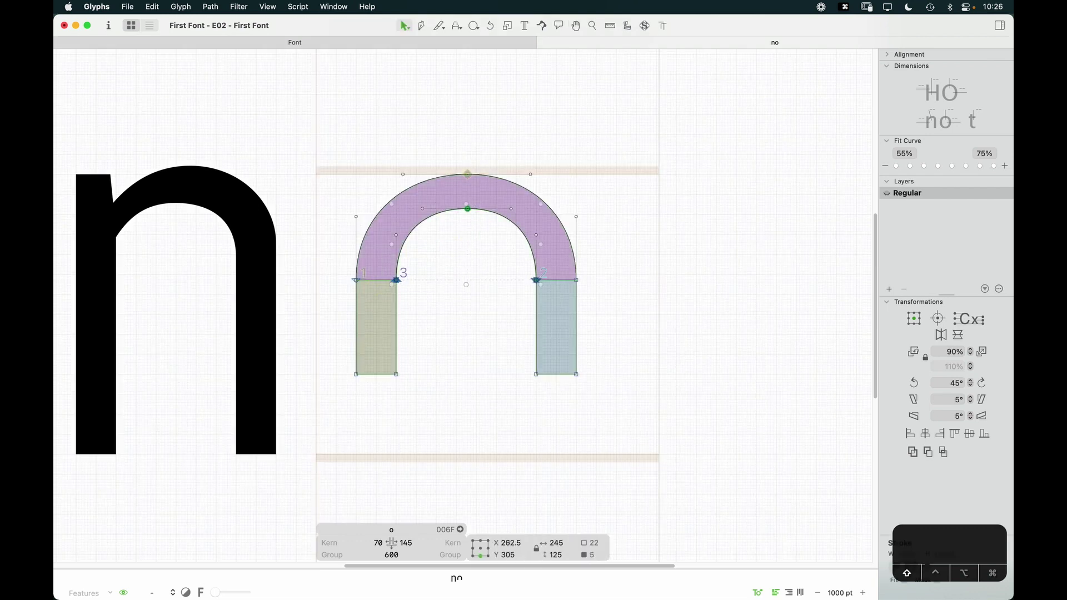
key(Down)
key(Down)
key(Down)
key(Down)
key(Down)
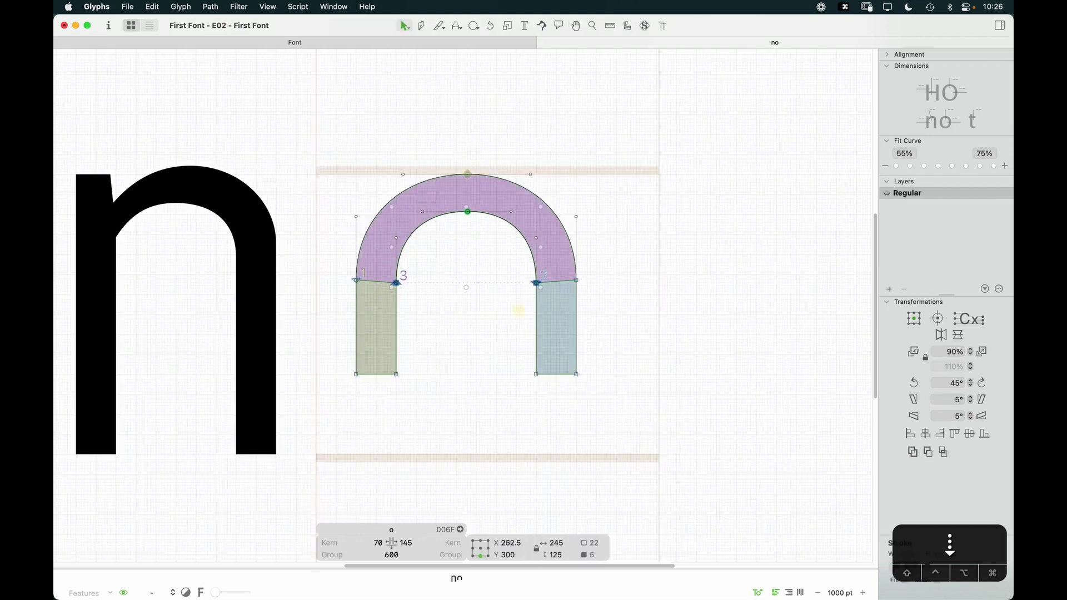
key(space)
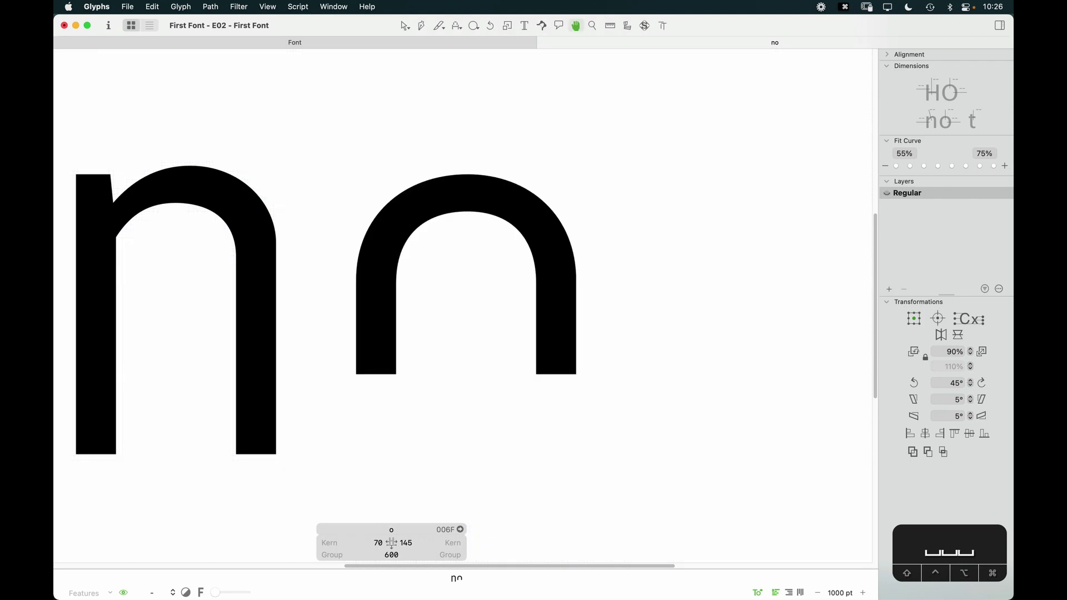
key(space)
key(space)
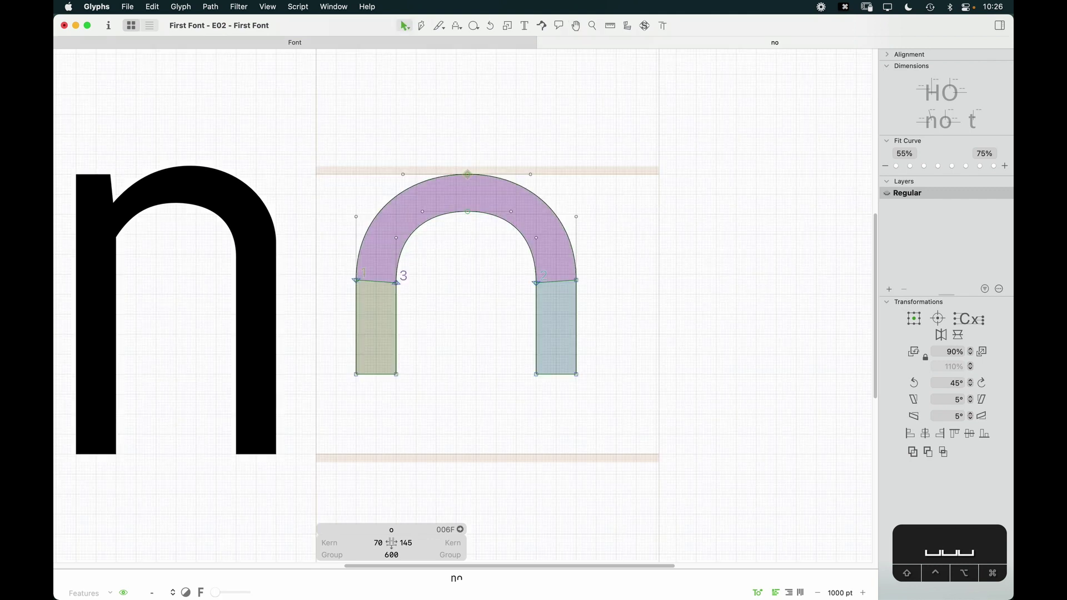
click(490, 345)
key(space)
key(space)
Shorten both stems by raising their four bottom nodes to Y 210
drag(624, 340, 298, 424)
key(shift+Up)
key(shift+Up)
key(shift+Up)
key(shift+Up)
key(shift+Up)
key(shift+Up)
key(shift+Up)
key(shift+Up)
key(shift+Up)
key(shift+Up)
key(Down)
key(Down)
key(Down)
key(Down)
key(Down)
key(Down)
key(Down)
key(Down)
key(Down)
key(Down)
key(Down)
key(Down)
key(Down)
key(Down)
key(Down)
key(Down)
key(Down)
key(Down)
key(Down)
key(Down)
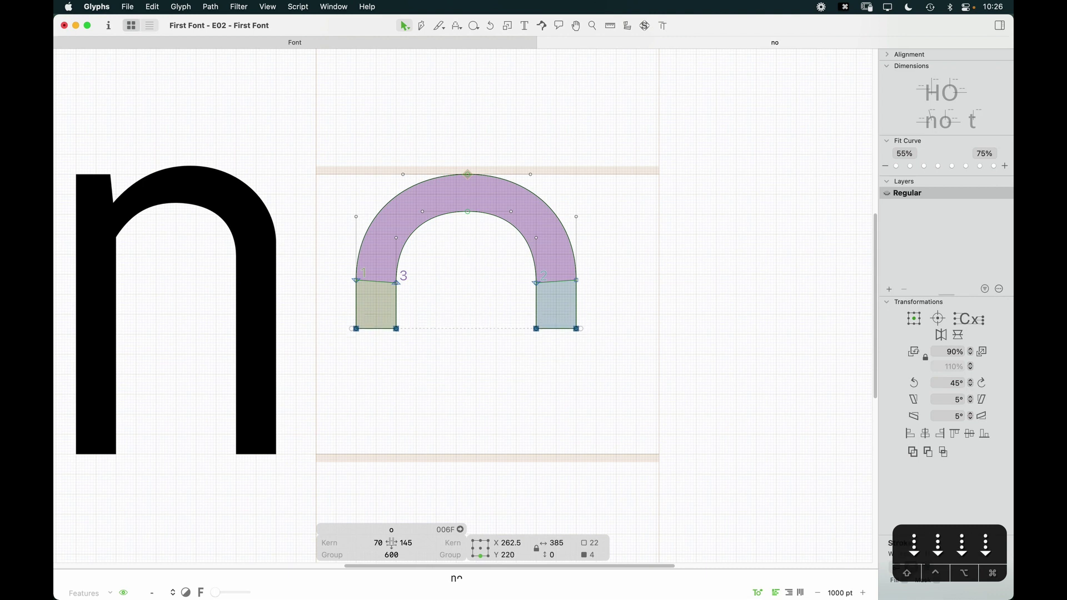
Duplicate all paths of the half o in place and flip the copy vertically
click(423, 391)
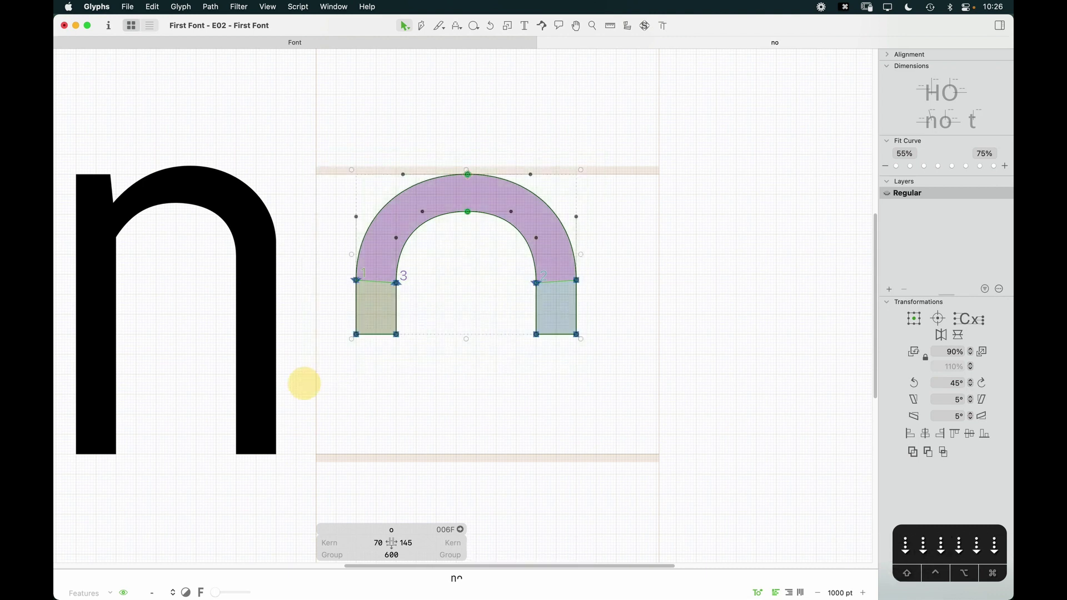
key(cmd+a)
key(cmd+c)
key(cmd+v)
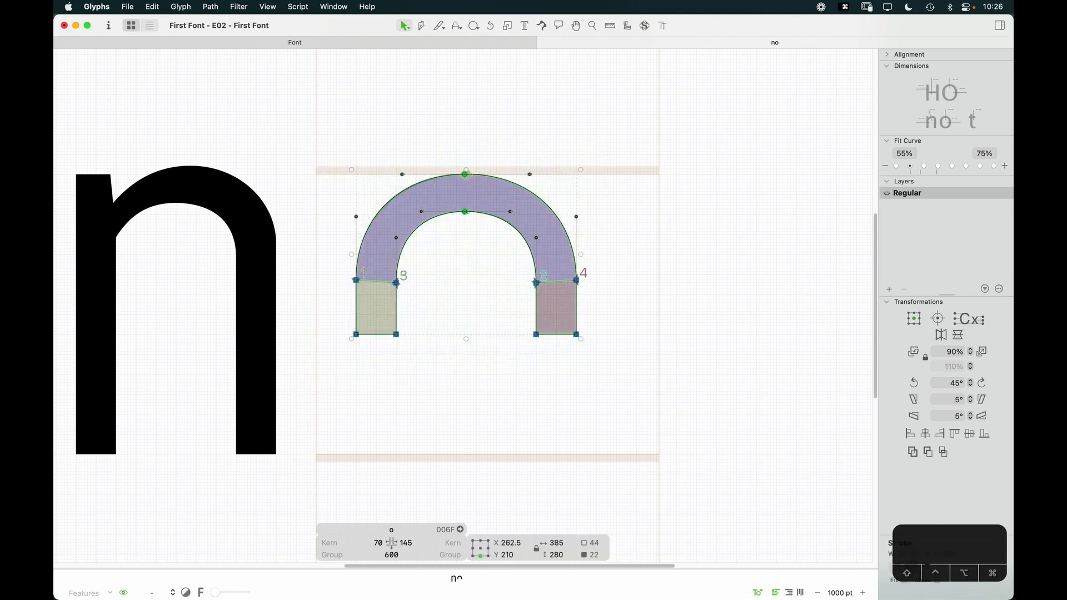
click(956, 334)
Move the flipped copy straight down until its stem ends meet the stem ends of the upper half
key(shift+Down)
key(shift+Down)
key(shift+Down)
key(shift+Down)
key(shift+Down)
key(shift+Down)
key(shift+Down)
key(shift+Down)
key(shift+Down)
key(shift+Down)
key(shift+Down)
key(shift+Down)
key(shift+Down)
key(shift+Down)
key(shift+Down)
key(shift+Down)
key(shift+Down)
key(shift+Down)
key(shift+Down)
key(shift+Down)
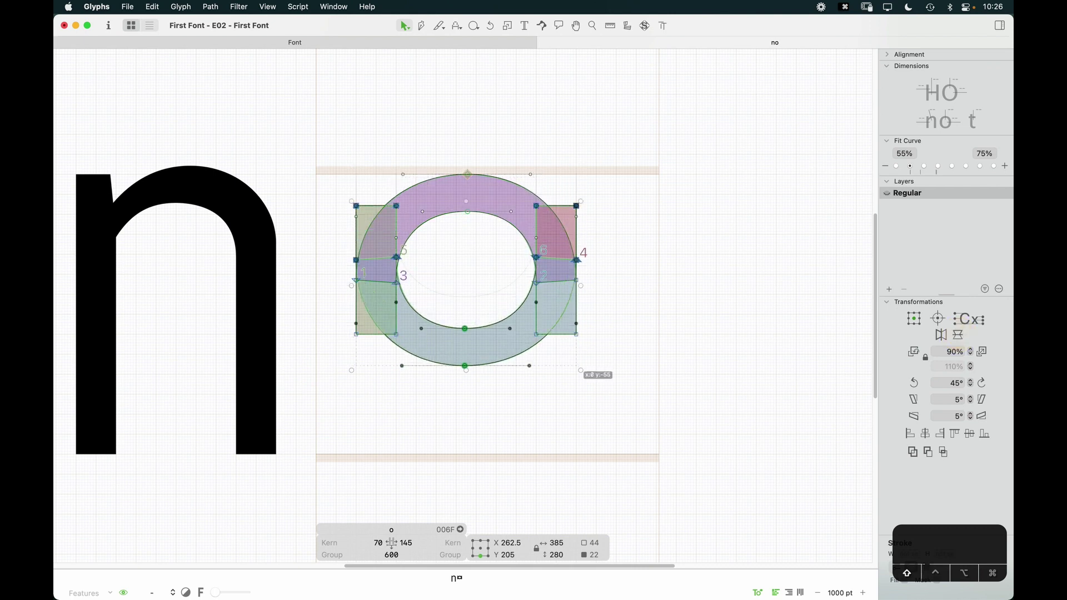
key(shift+Up)
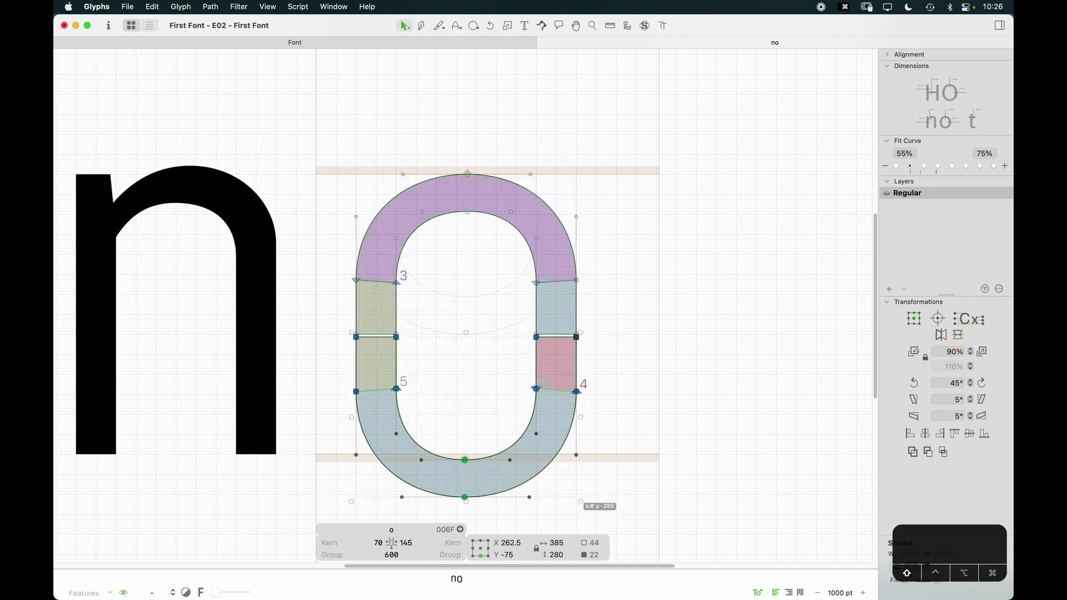
key(Escape)
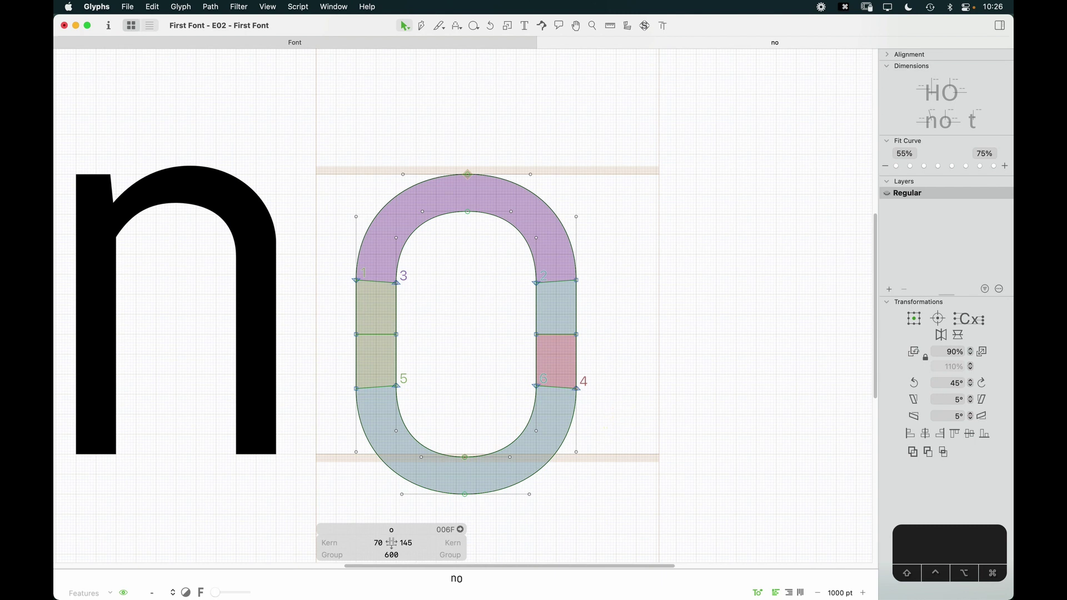
Merge the two stacked stem pieces on each side of the o into a single path per side
double_click(581, 308)
shift+double_click(583, 352)
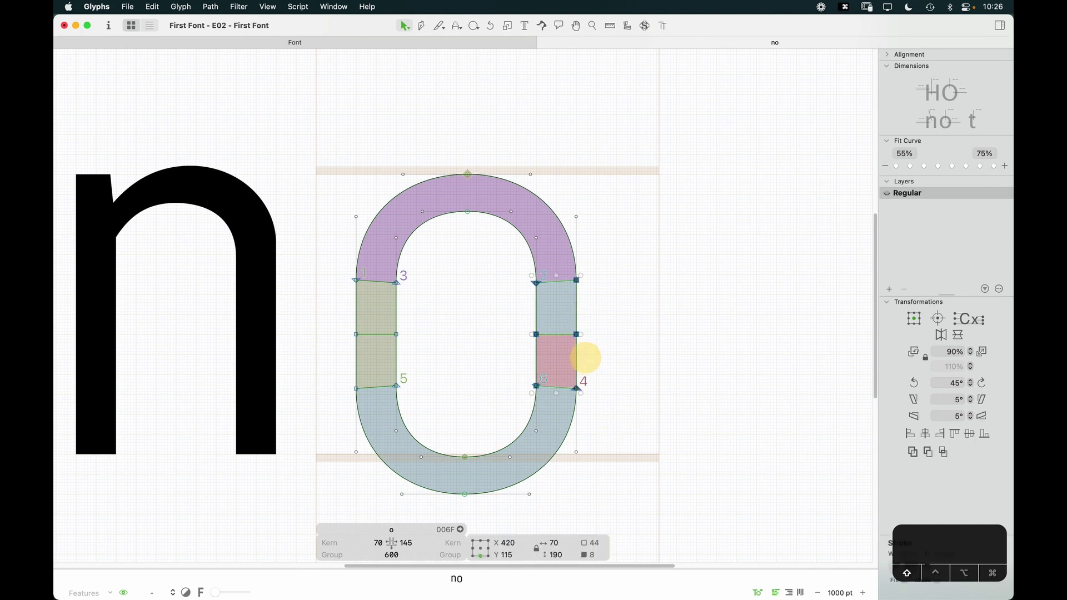
key(BackSpace)
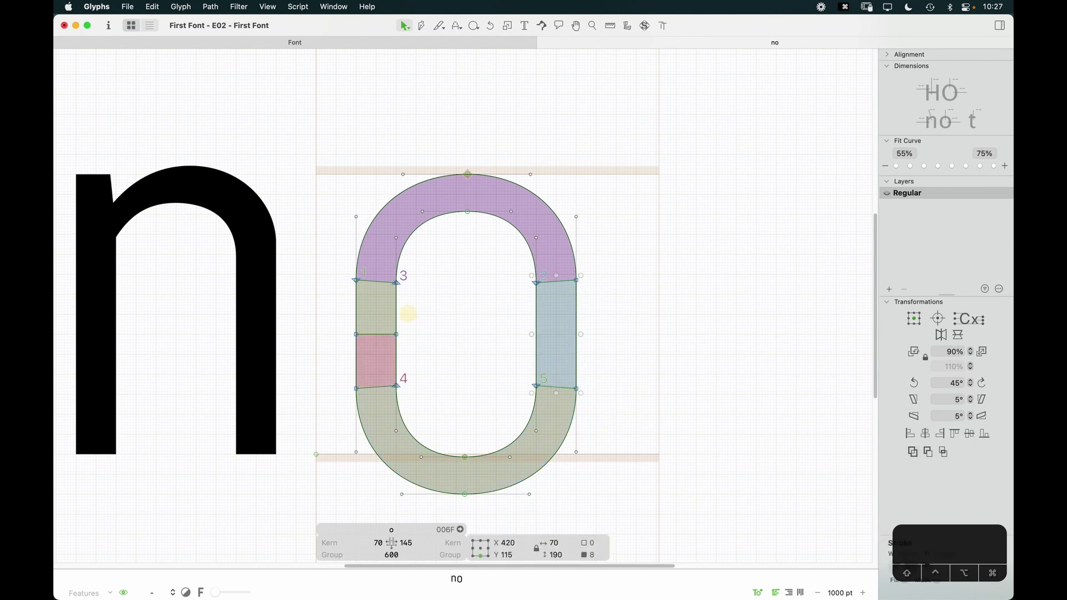
click(394, 314)
double_click(393, 316)
shift+double_click(397, 356)
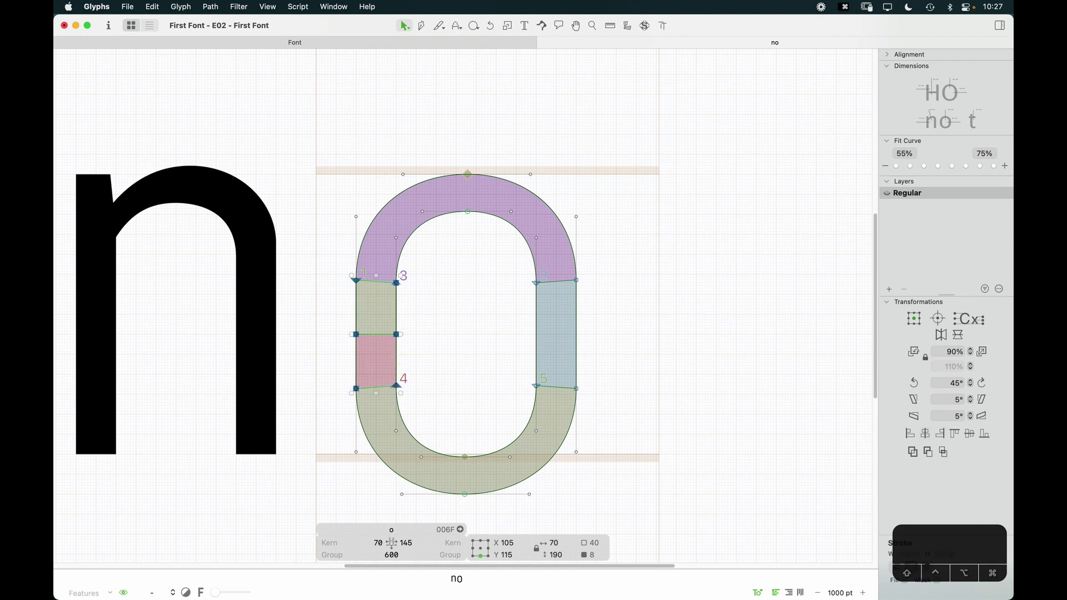
key(BackSpace)
click(674, 374)
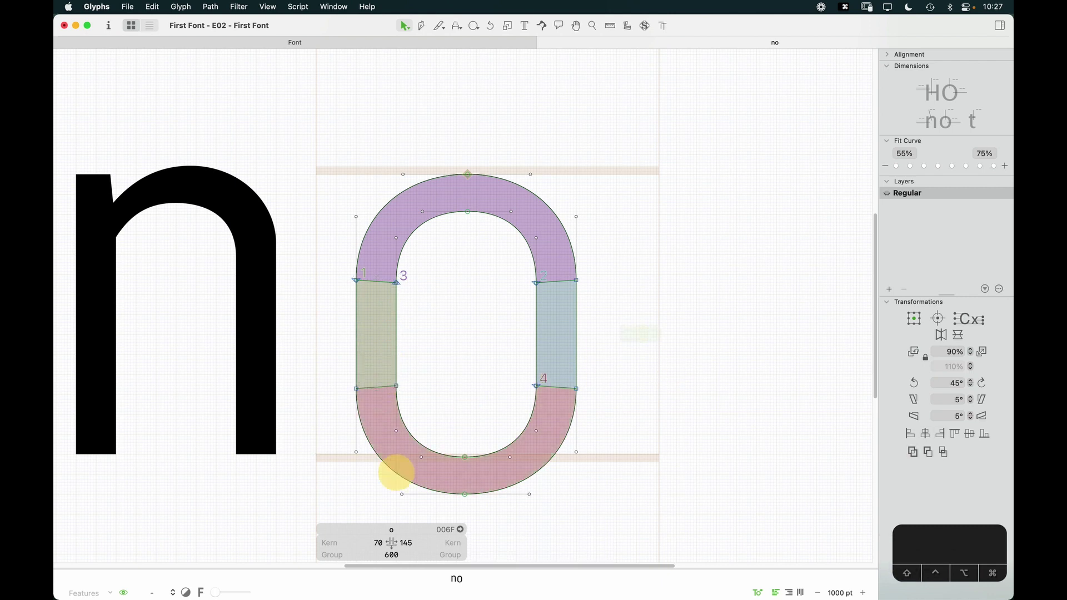
Raise the whole lower arch, shortening both stems, until its outer curve rests on the baseline, and preview the o
double_click(393, 476)
key(shift+Up)
key(shift+Up)
key(shift+Up)
key(shift+Up)
key(shift+Up)
key(shift+Up)
key(shift+Up)
key(shift+Up)
key(shift+Up)
key(Down)
key(Down)
key(Down)
key(Down)
key(Down)
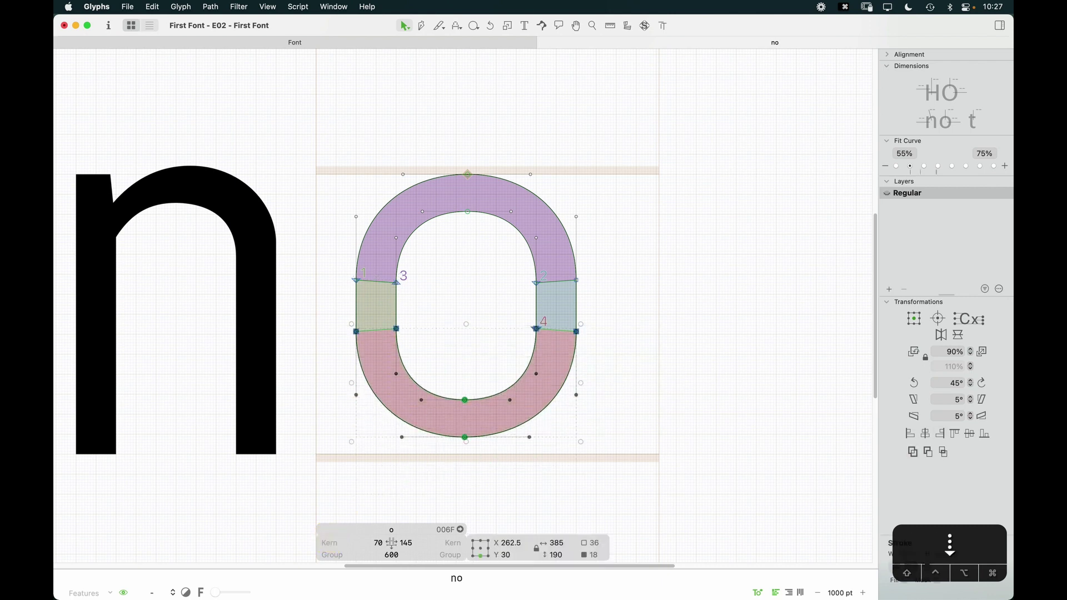
key(shift+Down)
key(Down)
key(Down)
key(Down)
key(Down)
key(Down)
key(space)
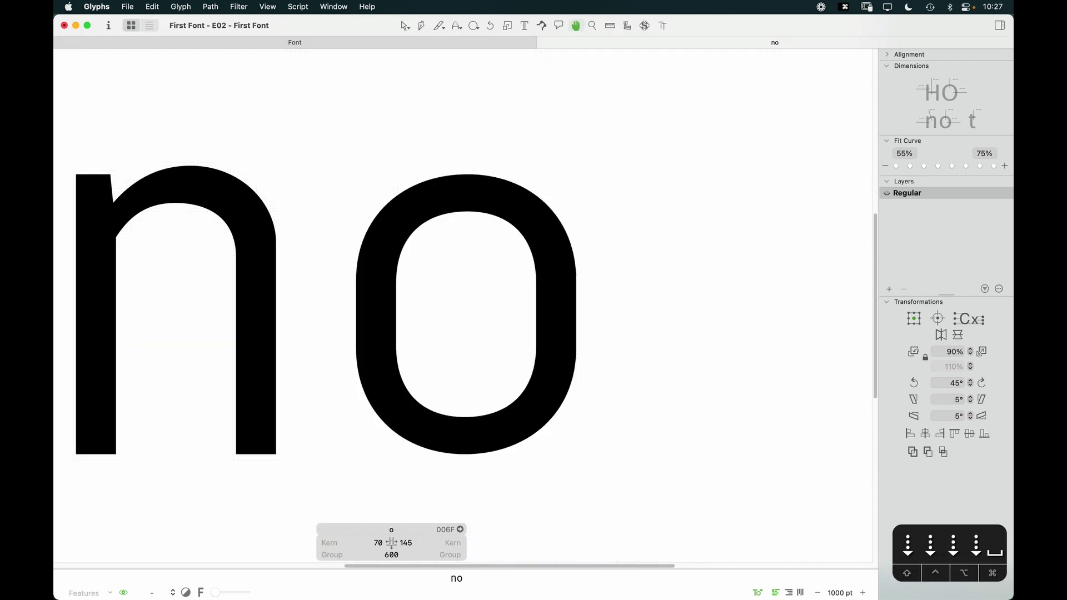
Examine the filled o up close, checking how the straight sides join the curved arches
drag(644, 461, 676, 453)
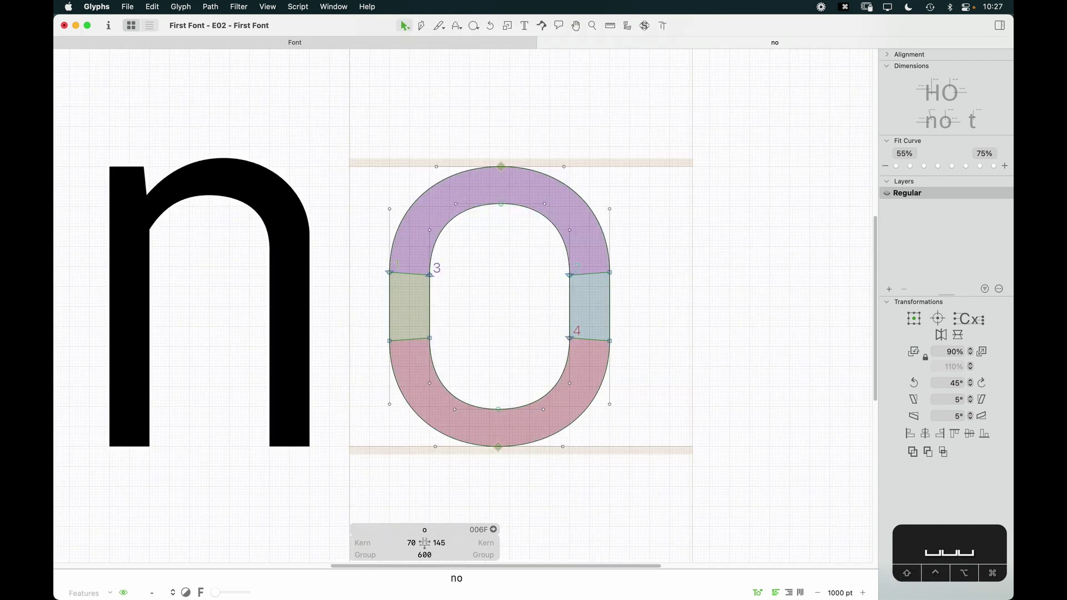
key(space)
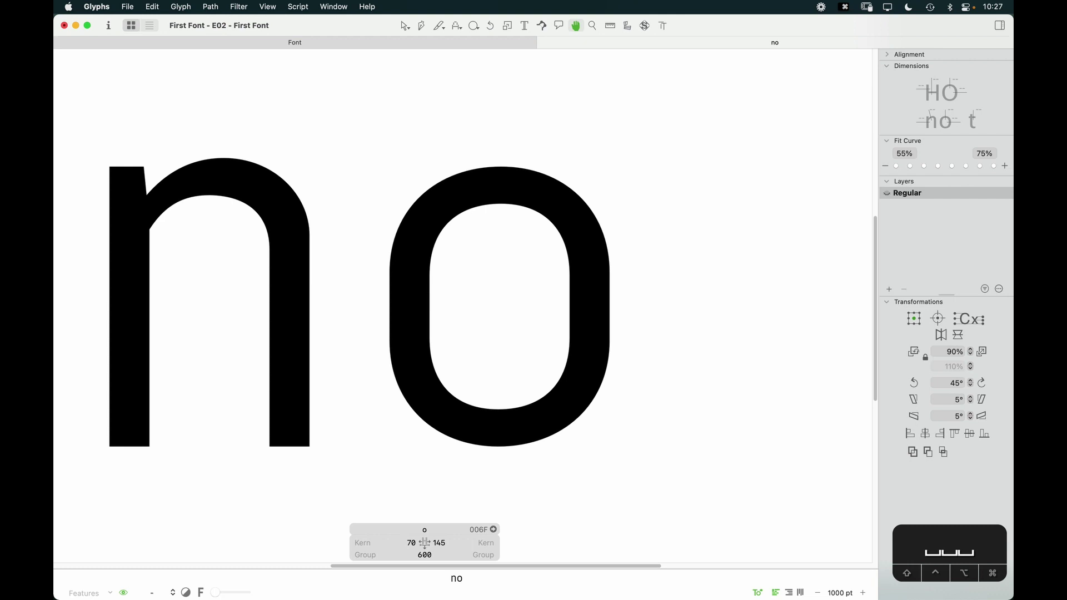
key(space)
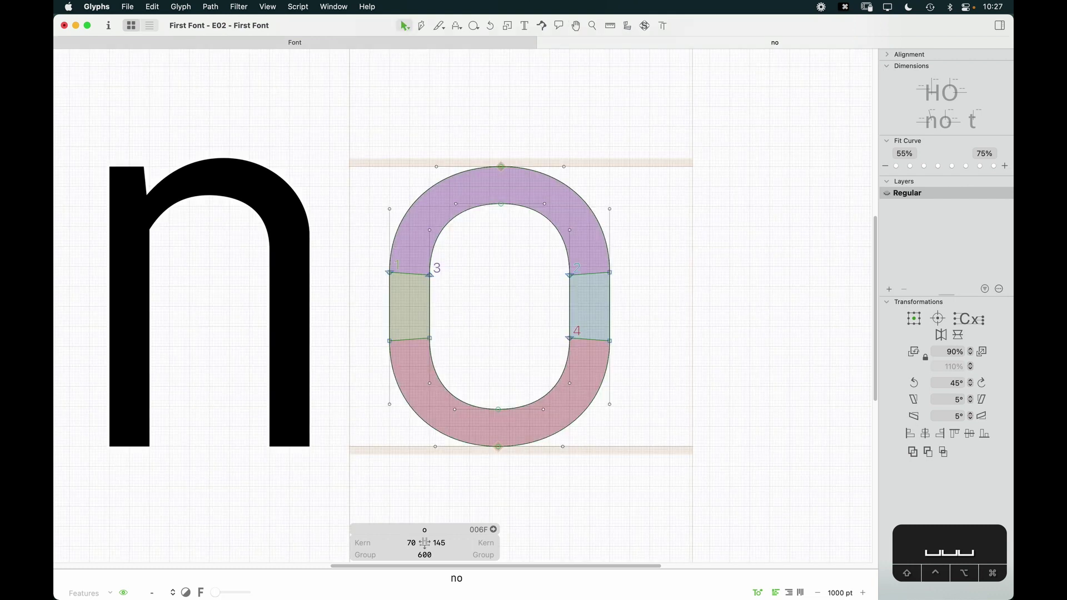
key(z)
drag(512, 198, 667, 309)
key(space)
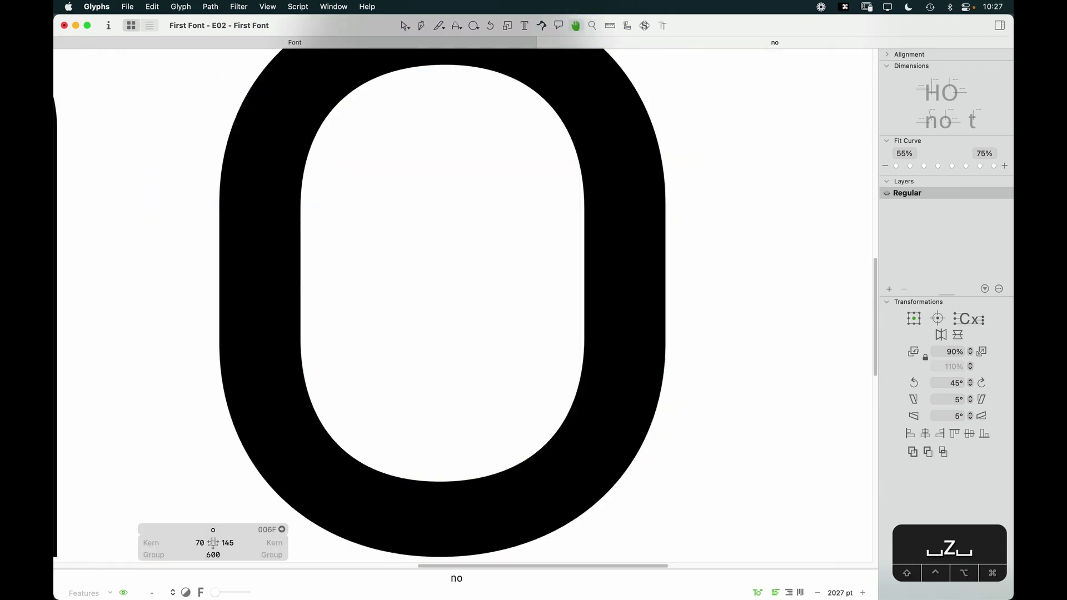
scroll(459, 277, left, 3)
scroll(458, 276, up, 2)
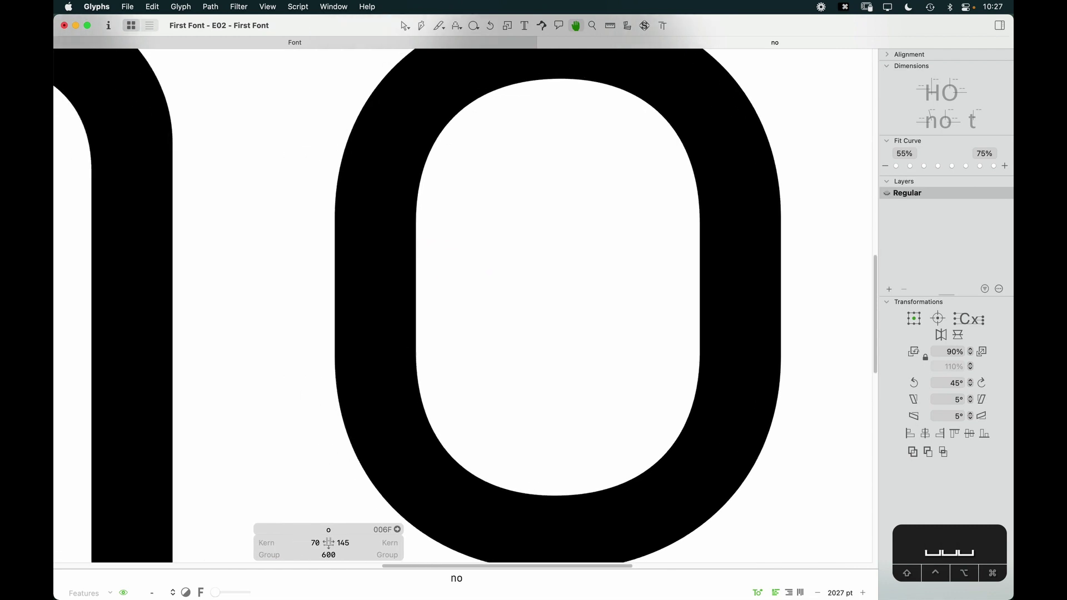
key(space)
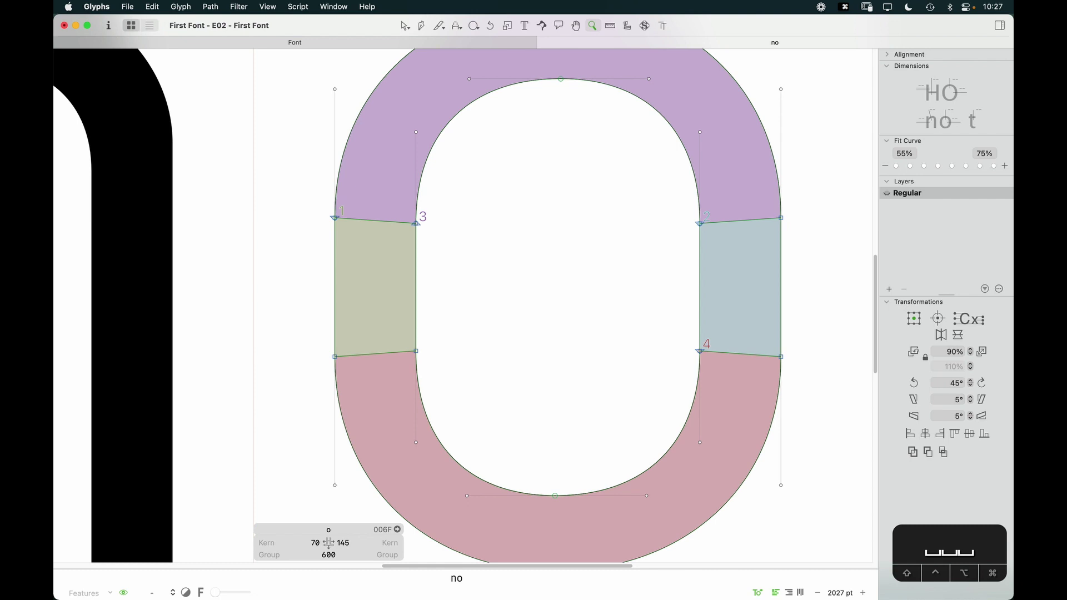
Convert the outer and inner straight segments of the left stem into curve segments with handles
key(v)
click(338, 287)
click(369, 286)
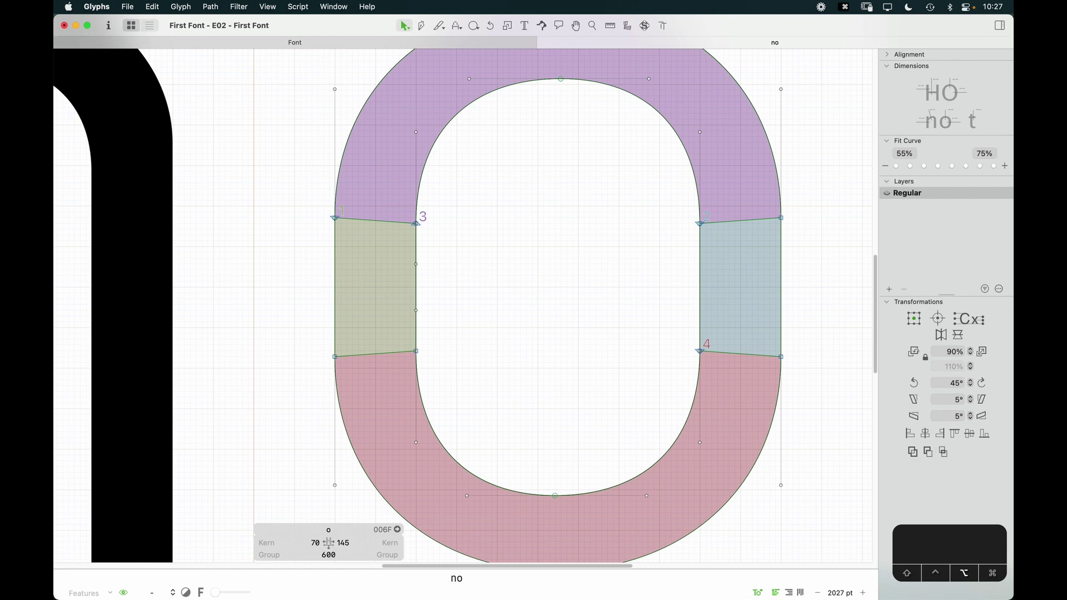
Try bowing the left stem by shifting its four segment handles 2 units left and the whole stem 5 units left without the arch handles
drag(440, 245, 303, 332)
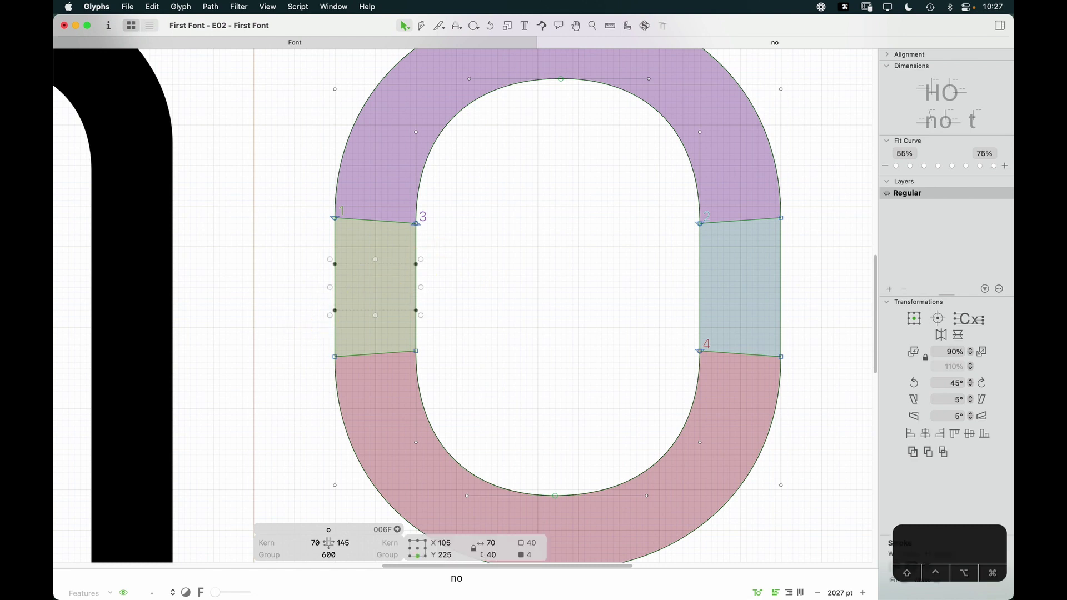
key(Left)
key(Left)
key(space)
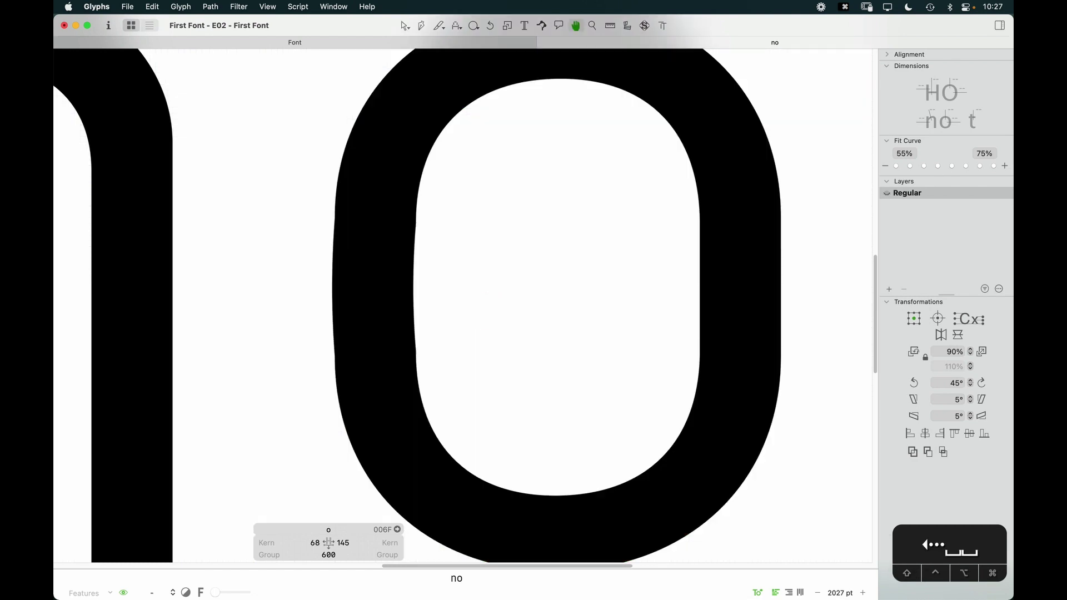
drag(427, 205, 314, 365)
key(alt+Left)
key(alt+Left)
key(alt+Left)
key(alt+Left)
key(alt+Left)
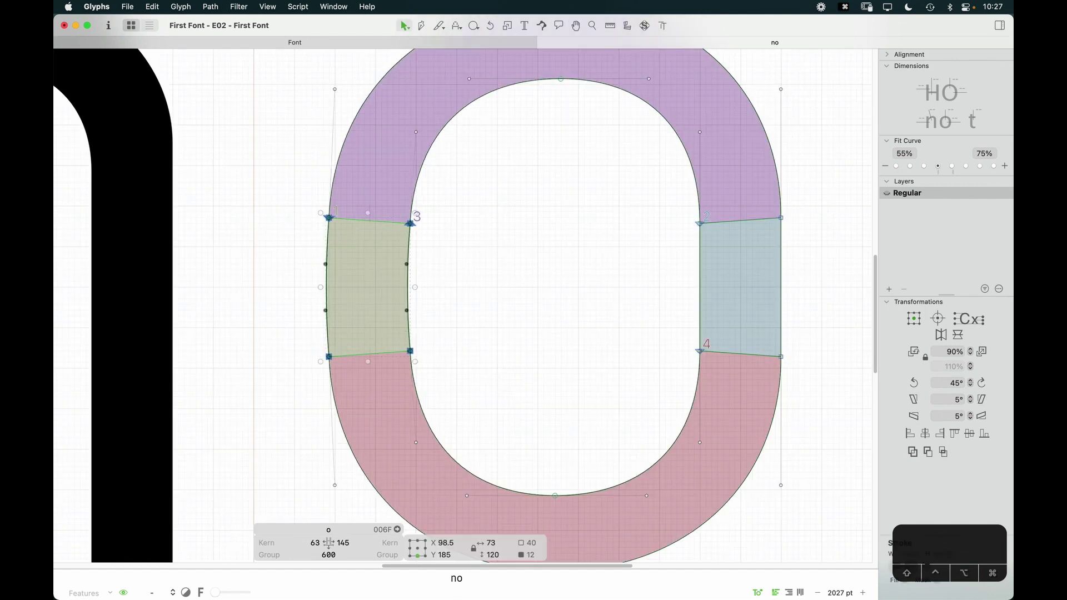
Preview the o with its bowed left side at a wider view, and undo both leftward moves
click(626, 296)
key(space)
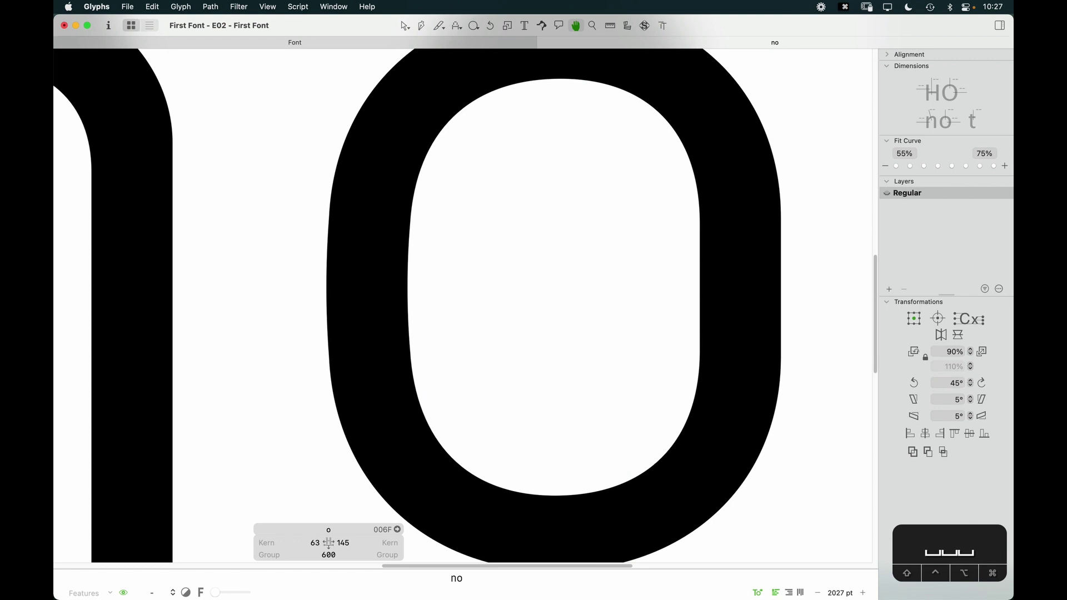
key(super+minus)
key(super+minus)
key(space)
drag(578, 336, 532, 339)
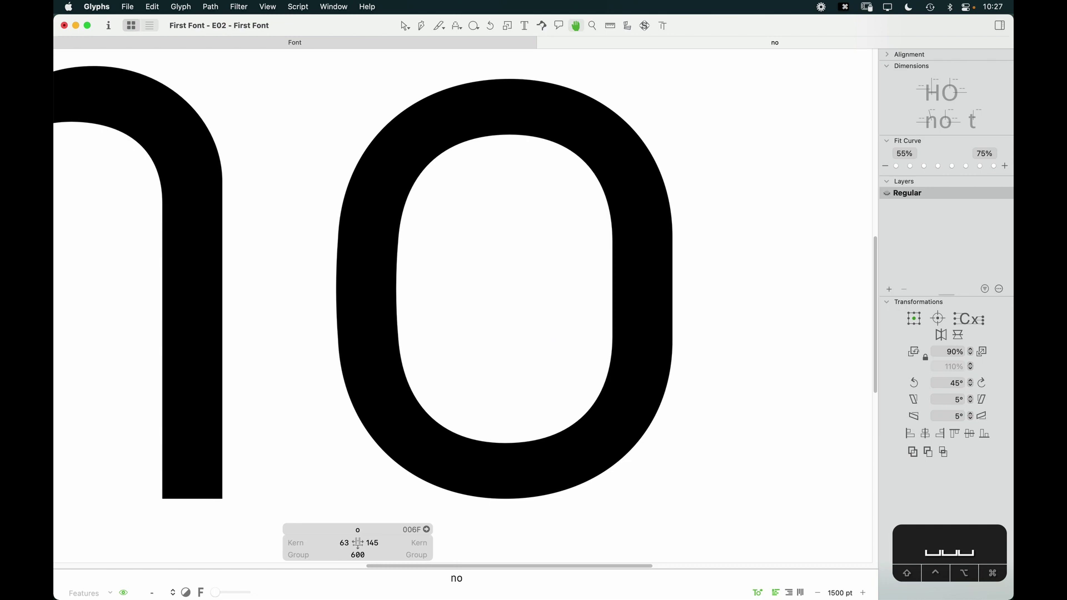
key(space)
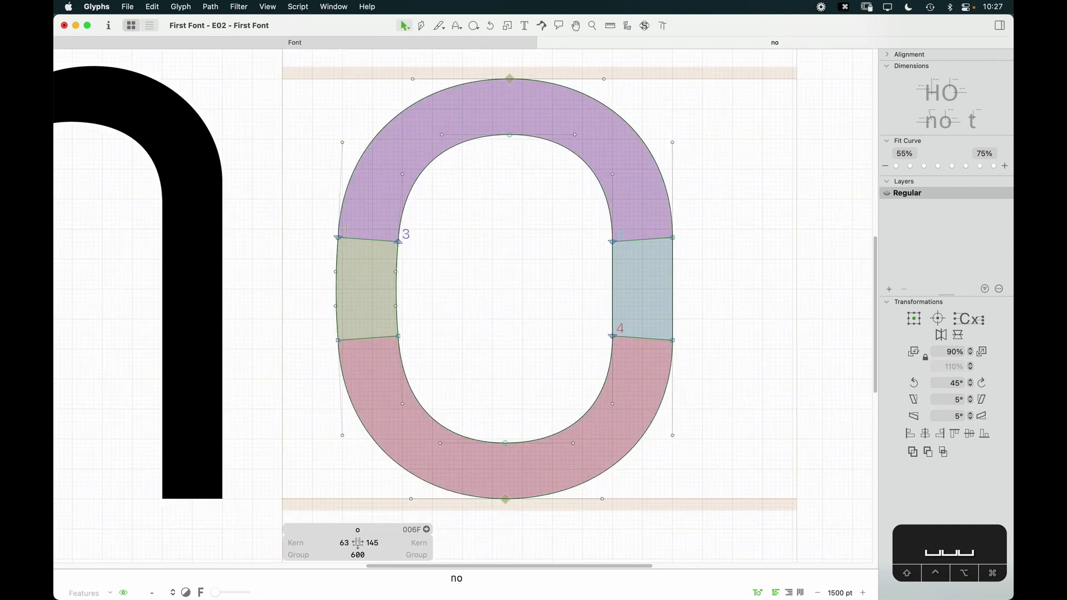
key(super+z)
key(super+z)
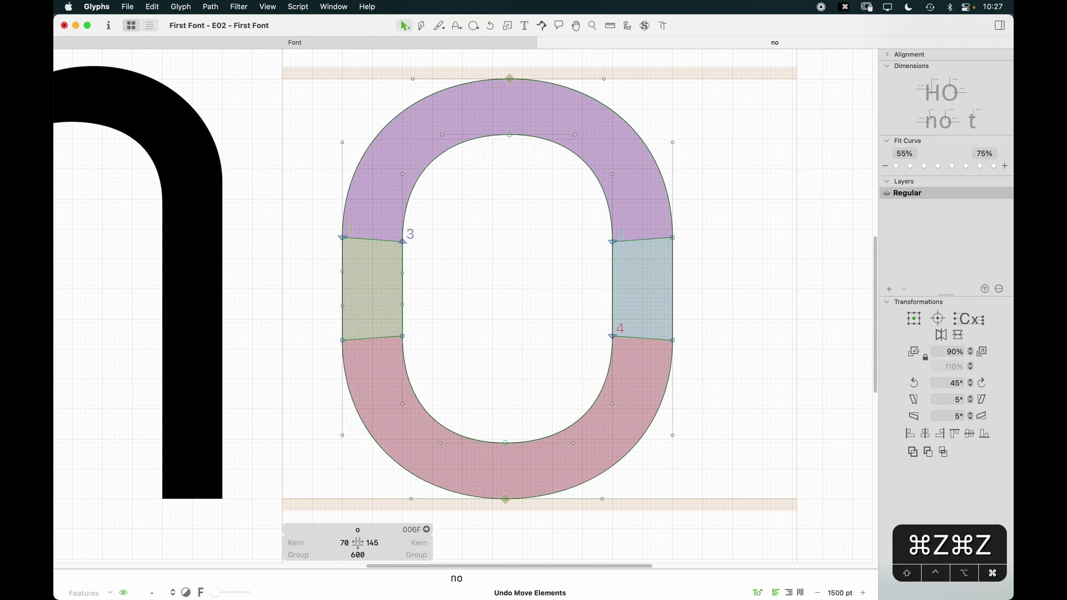
drag(404, 241, 470, 246)
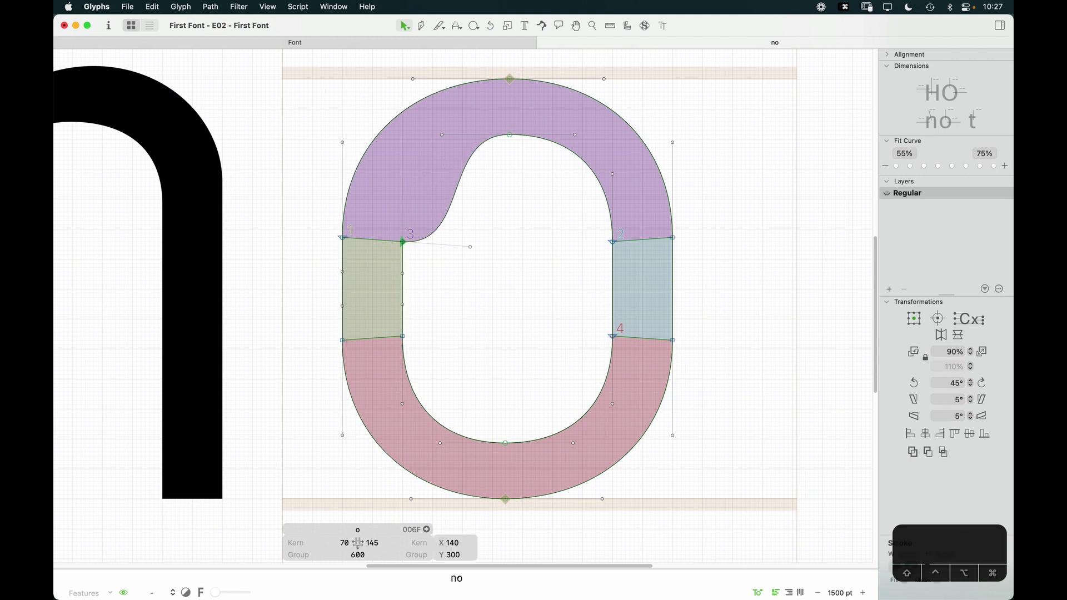
key(super+z)
key(super+z)
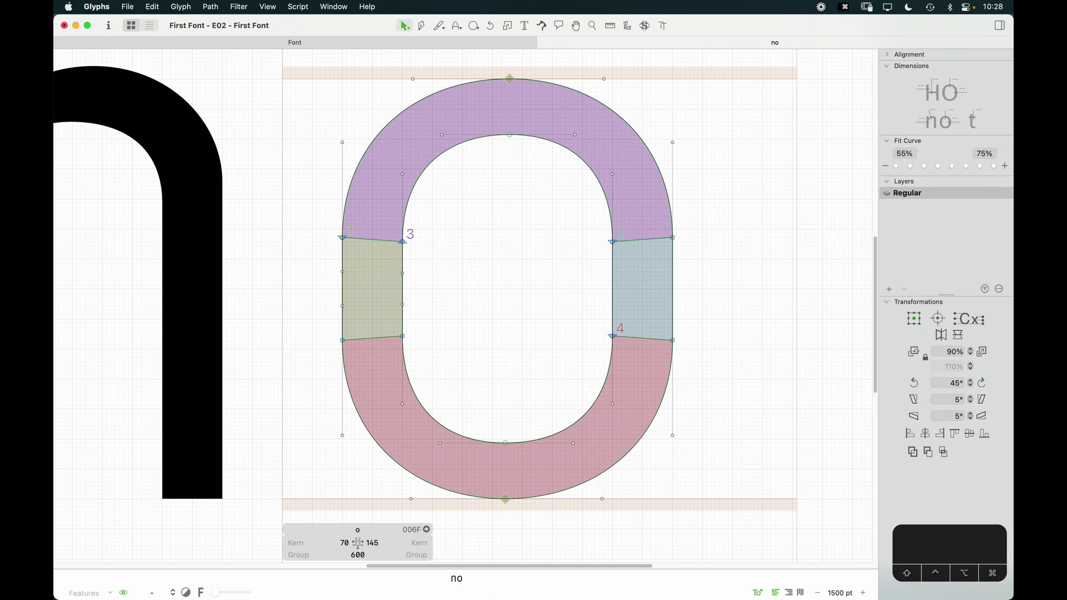
Bow the left stem outward: shift its four segment handles 2 units left, and the whole stem 5 units left without moving the arch handles
drag(295, 329, 414, 259)
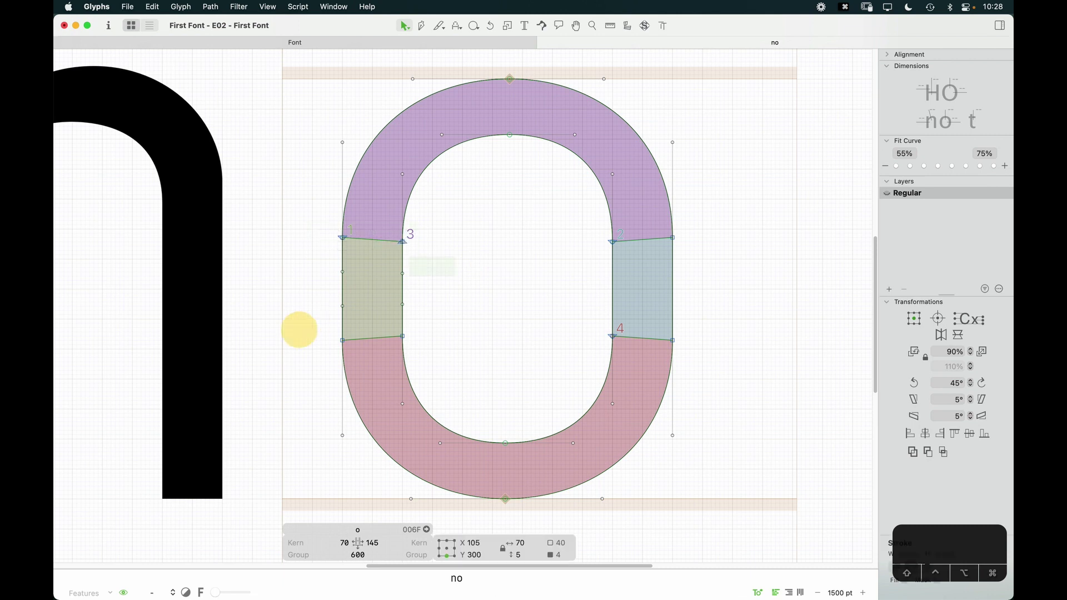
key(Left)
key(Left)
drag(417, 215, 310, 345)
key(alt+Left)
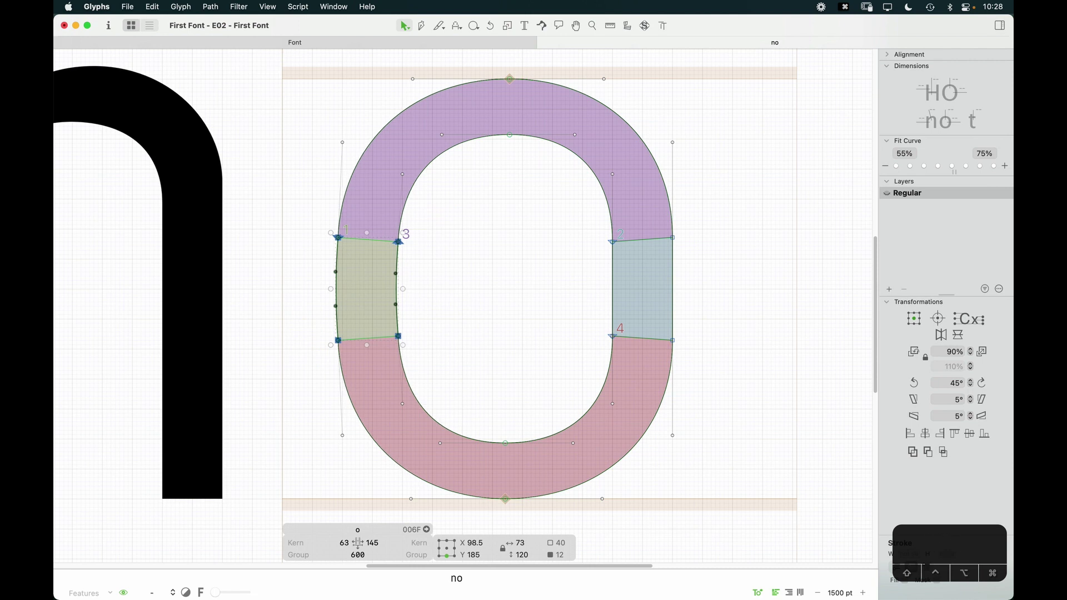
key(Escape)
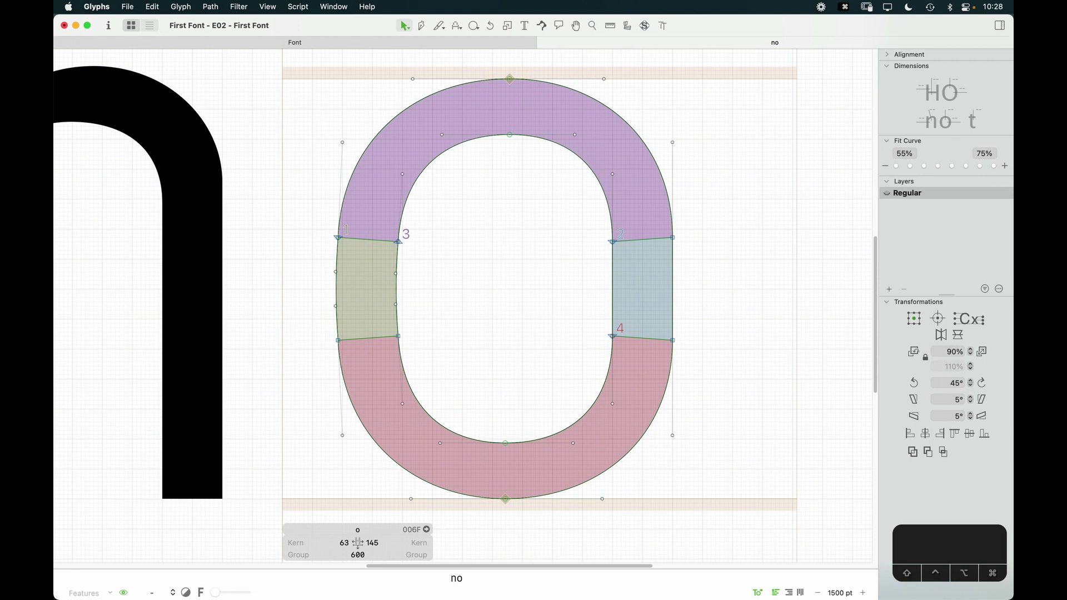
Shift the four vertical arch handles on the o's left side 3 units right and preview the n and o together
click(392, 345)
shift+click(402, 404)
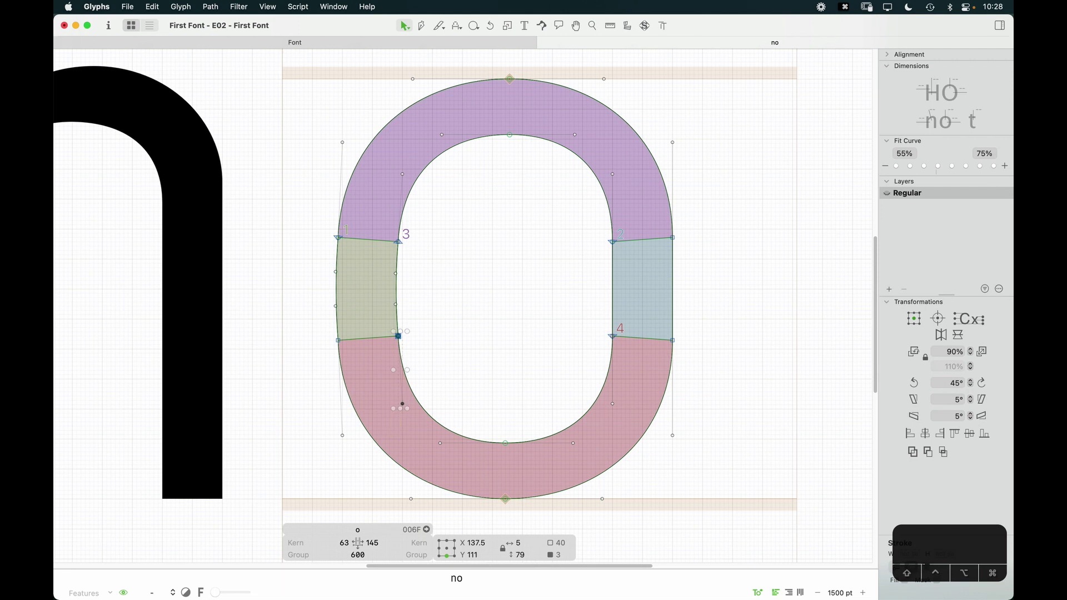
click(454, 329)
drag(333, 127, 412, 180)
click(474, 362)
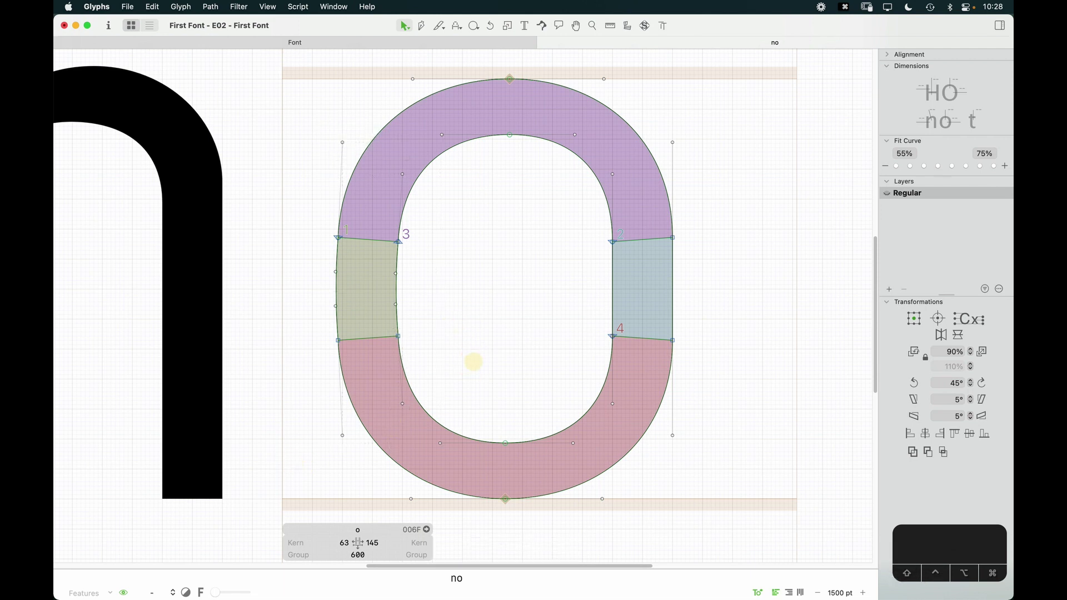
drag(404, 397, 309, 450)
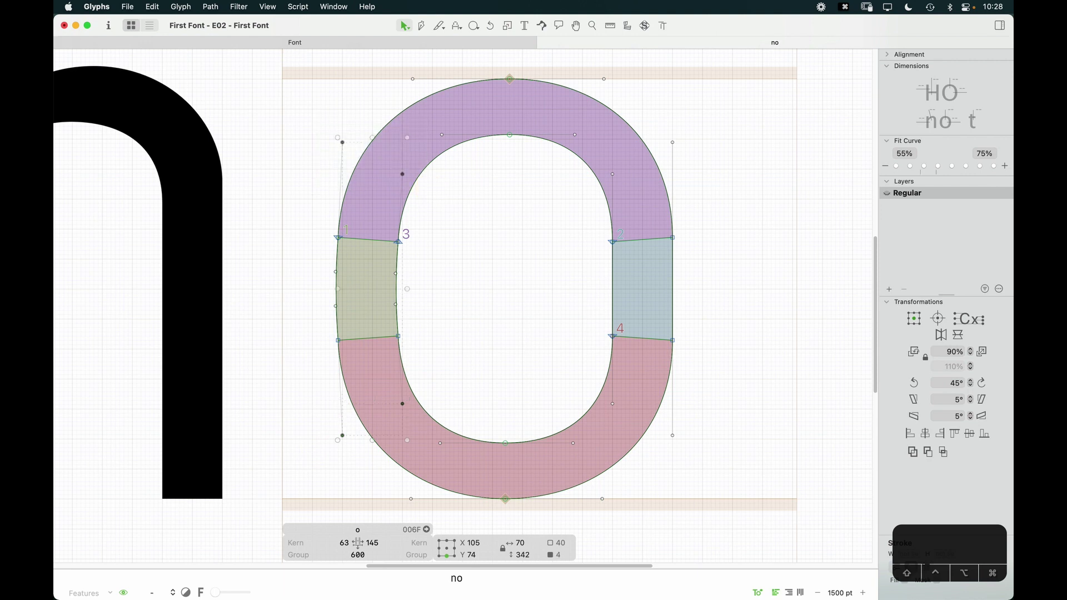
key(space)
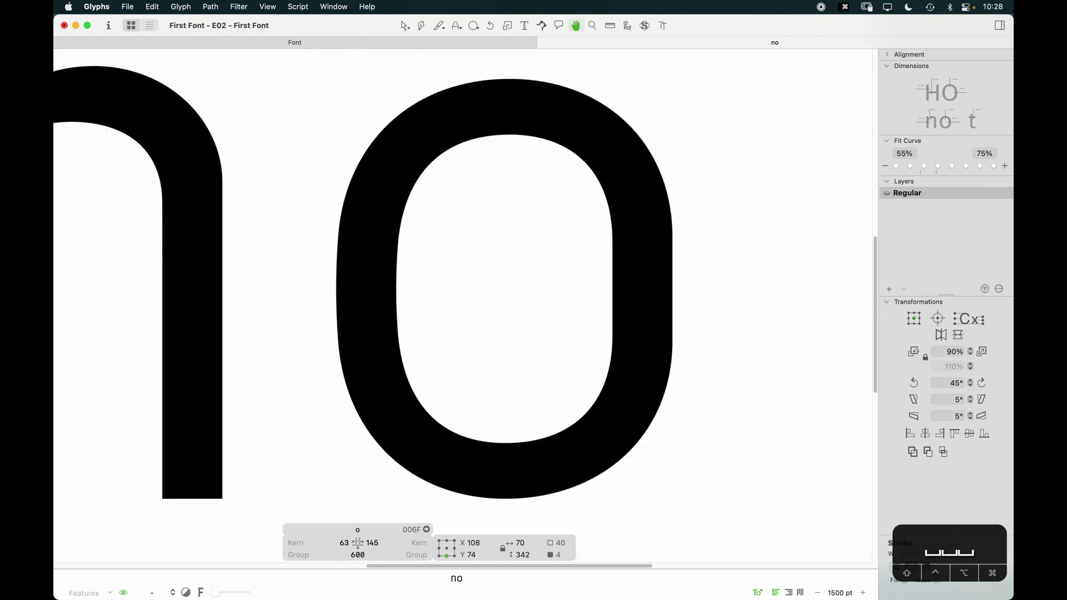
key(super+minus)
key(super+minus)
key(super+minus)
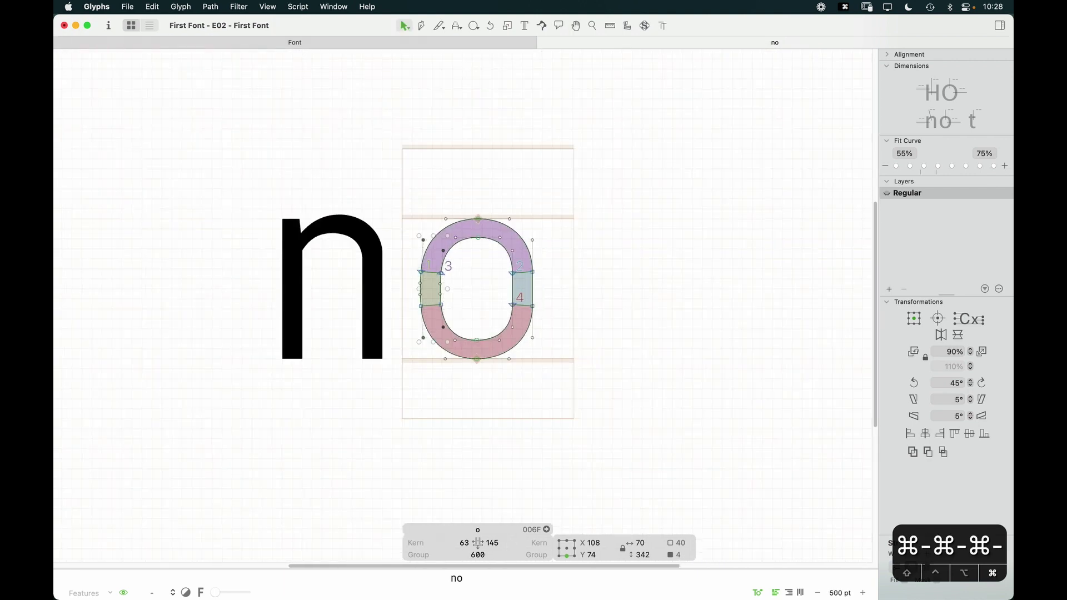
key(space)
scroll(389, 286, right, 1)
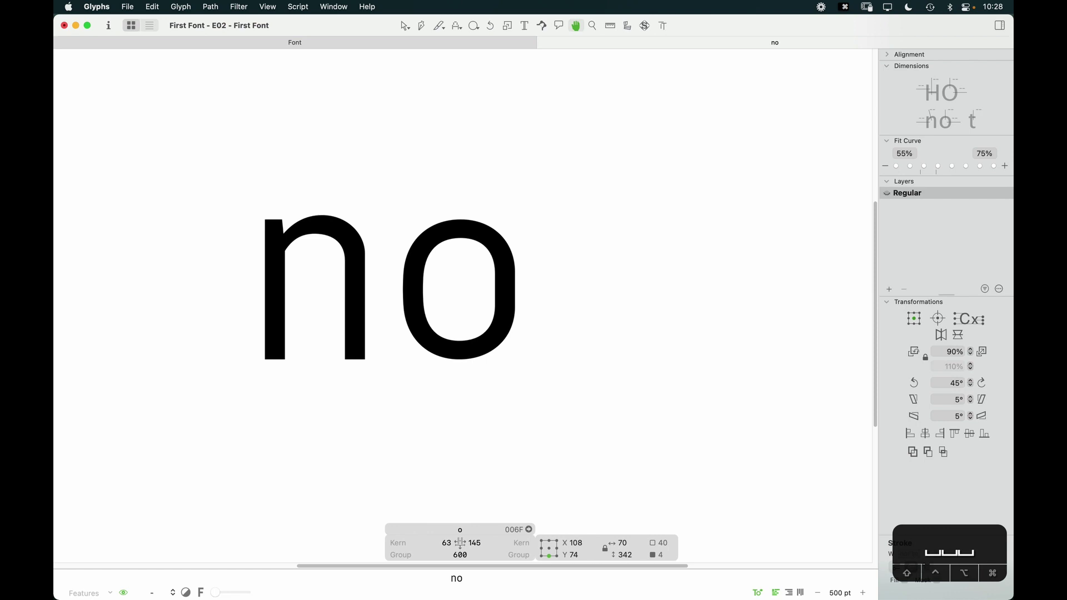
Cut the o into left and right halves along a vertical line through its centre with the Knife tool
double_click(424, 362)
key(z)
drag(361, 191, 537, 391)
key(v)
key(l)
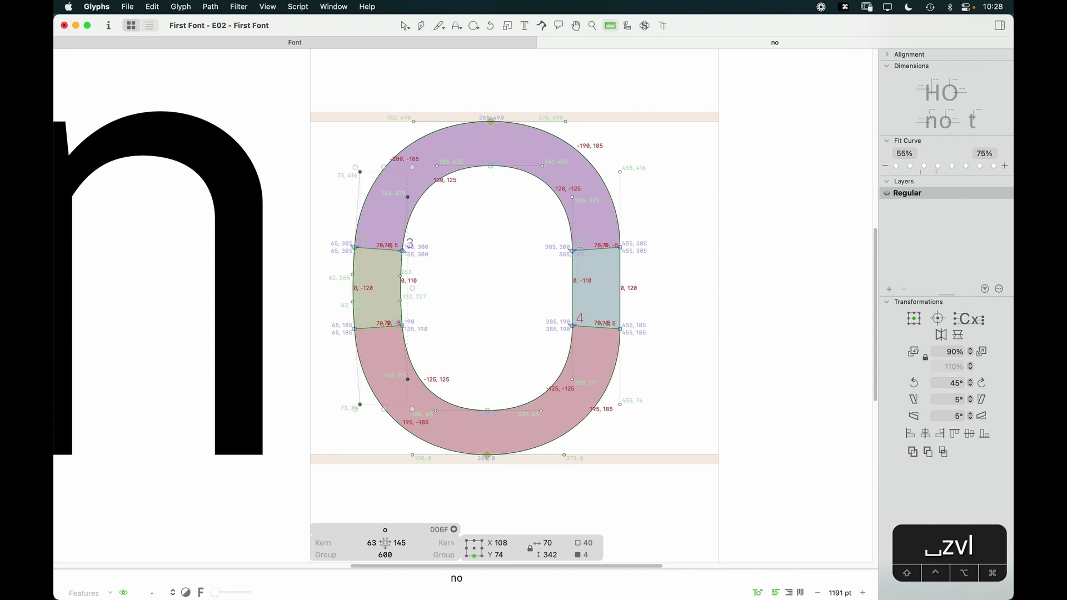
click(439, 25)
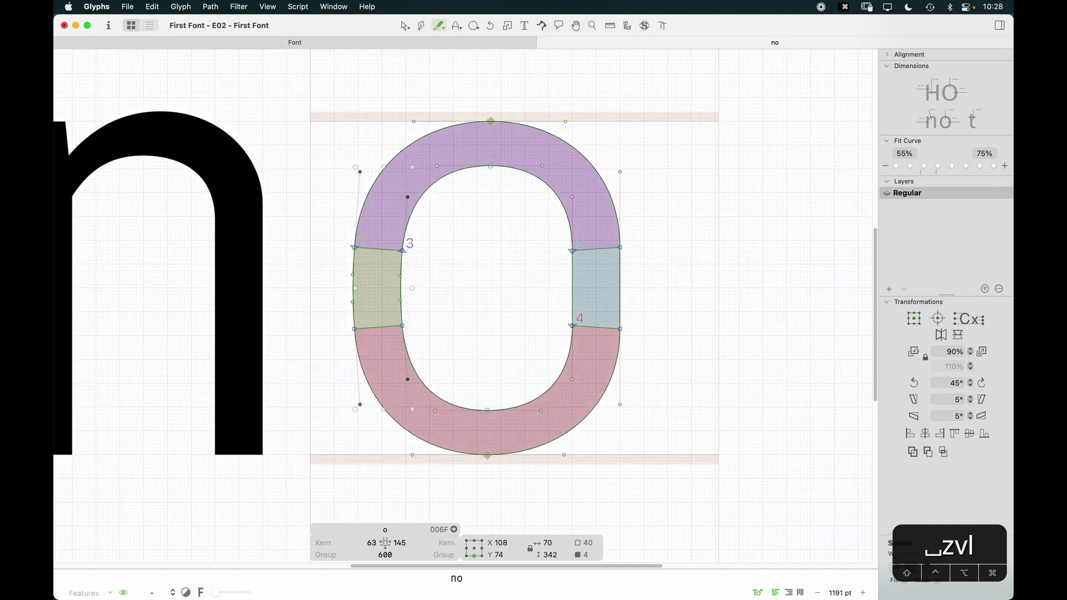
drag(490, 164, 490, 461)
key(v)
Delete the right half of the o
click(562, 349)
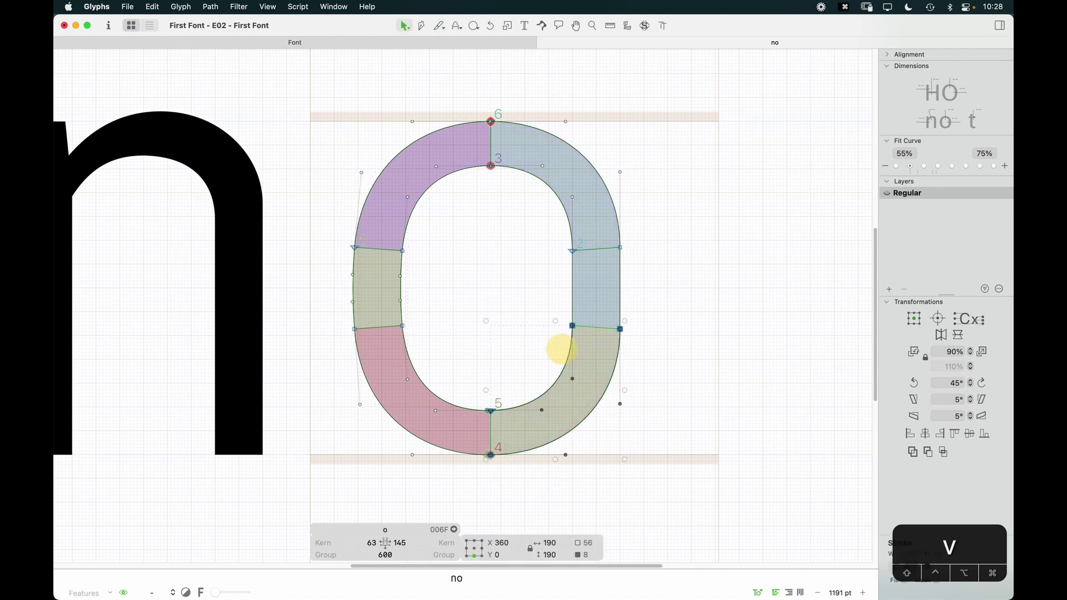
key(BackSpace)
key(BackSpace)
key(BackSpace)
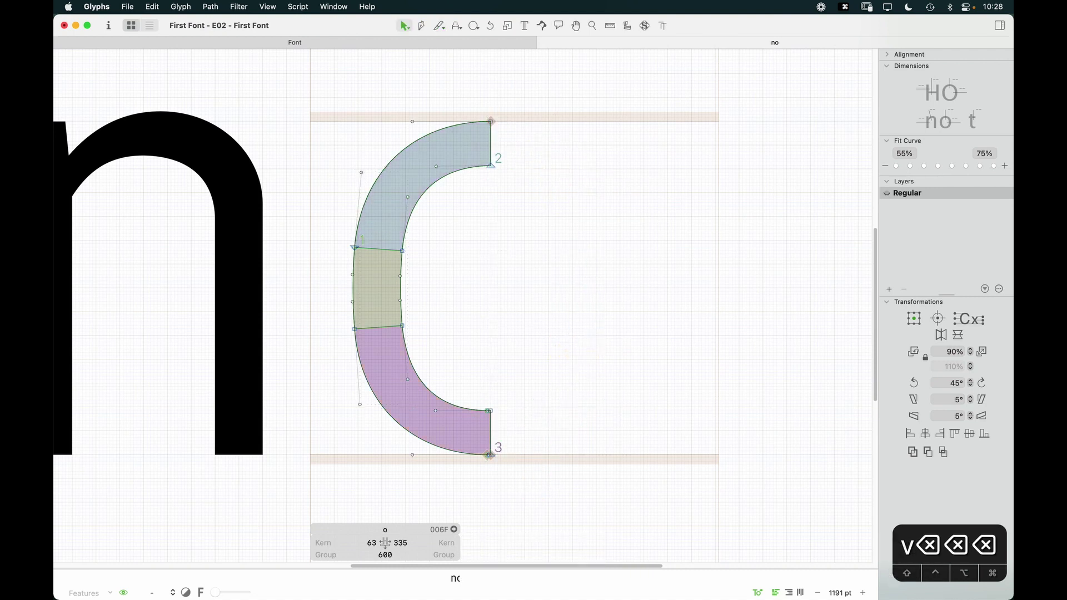
Remove the redundant nodes beside the lower cut end so the half bowl ends cleanly at X 265
key(z)
drag(512, 369, 467, 481)
key(v)
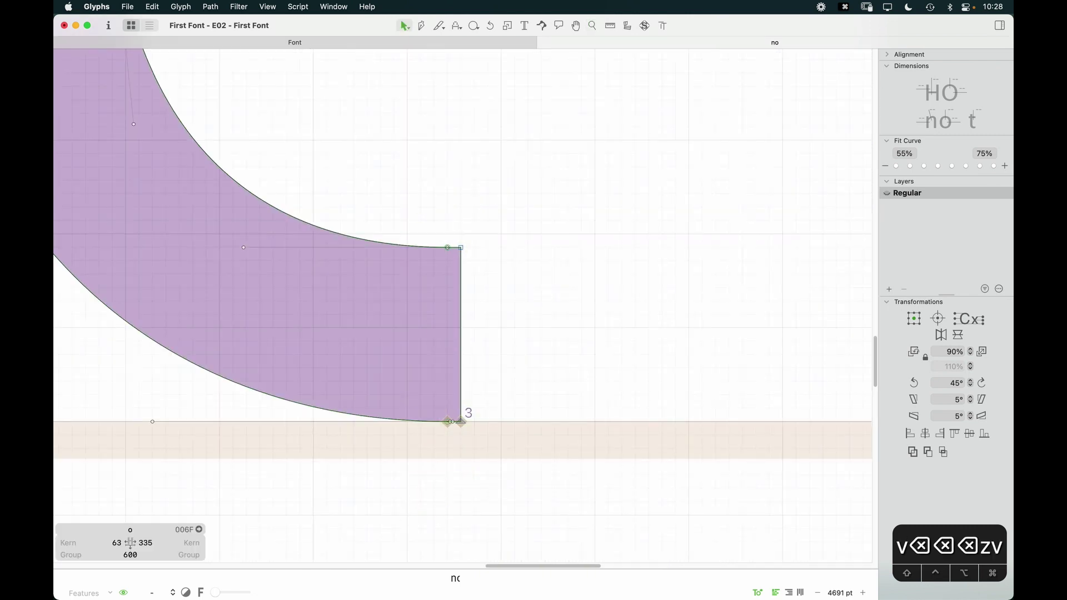
drag(418, 238, 451, 467)
key(super+minus)
key(super+minus)
key(super+minus)
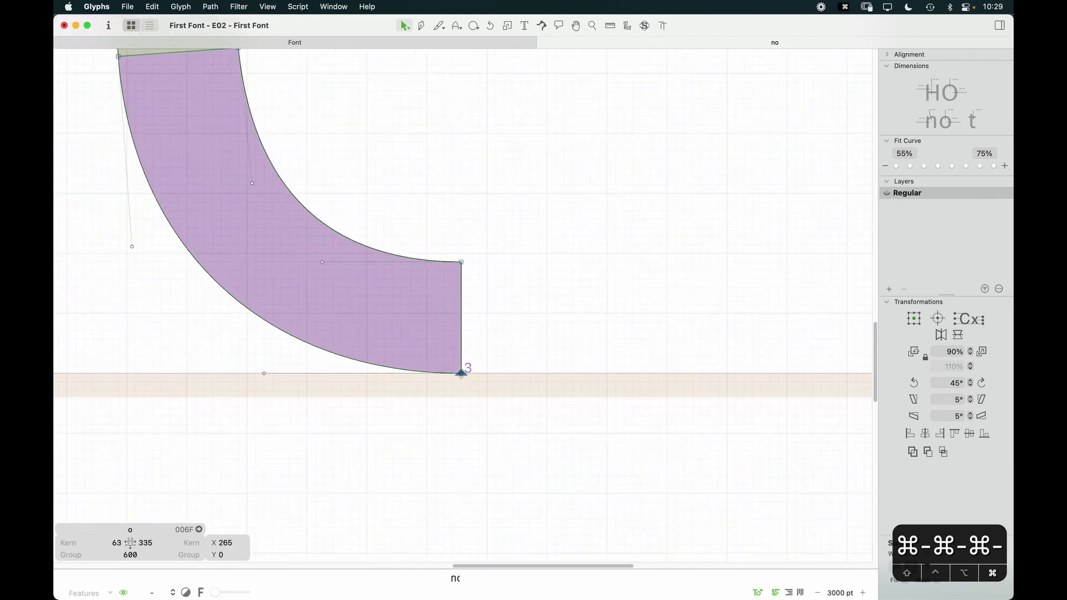
key(super+minus)
key(super+minus)
key(super+minus)
key(space)
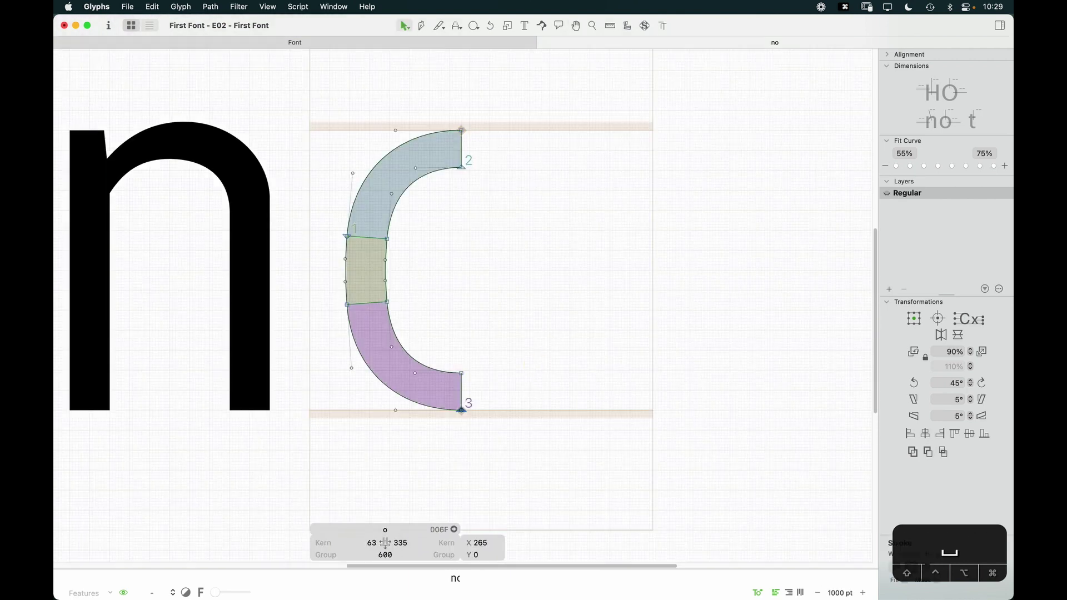
Duplicate the remaining half bowl in place and flip the copy horizontally
key(super+a)
key(super+c)
key(super+v)
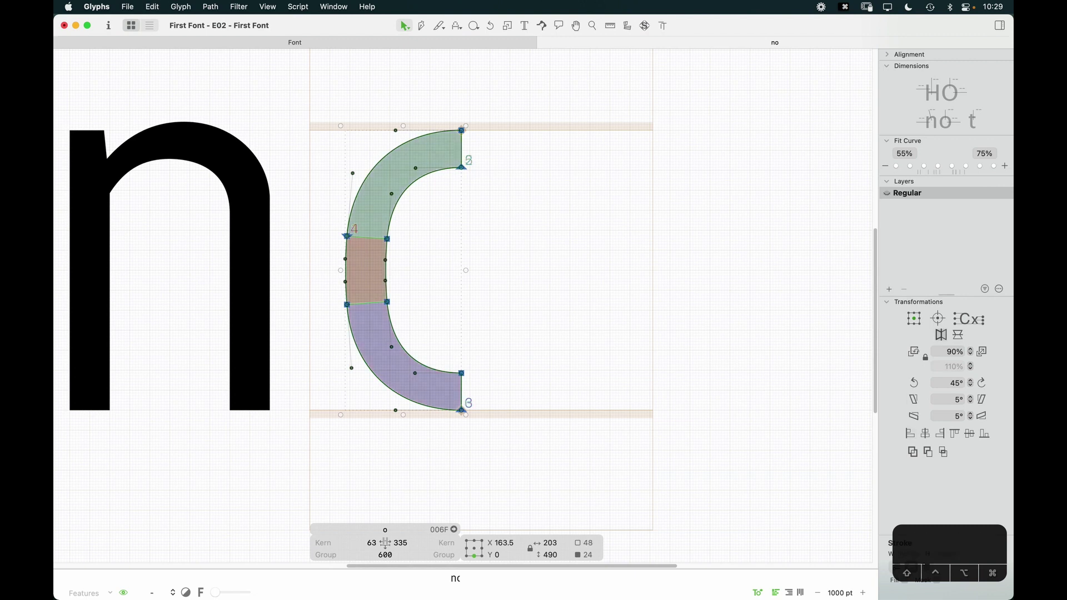
click(940, 334)
Move the mirrored half to the right side so its cut ends meet the left half at X 265, and preview the o
drag(347, 373, 470, 372)
key(Left)
key(Left)
key(Left)
key(Left)
key(Left)
key(Left)
key(Left)
key(Left)
key(Left)
key(Left)
key(Left)
key(Left)
key(Left)
key(Left)
key(Left)
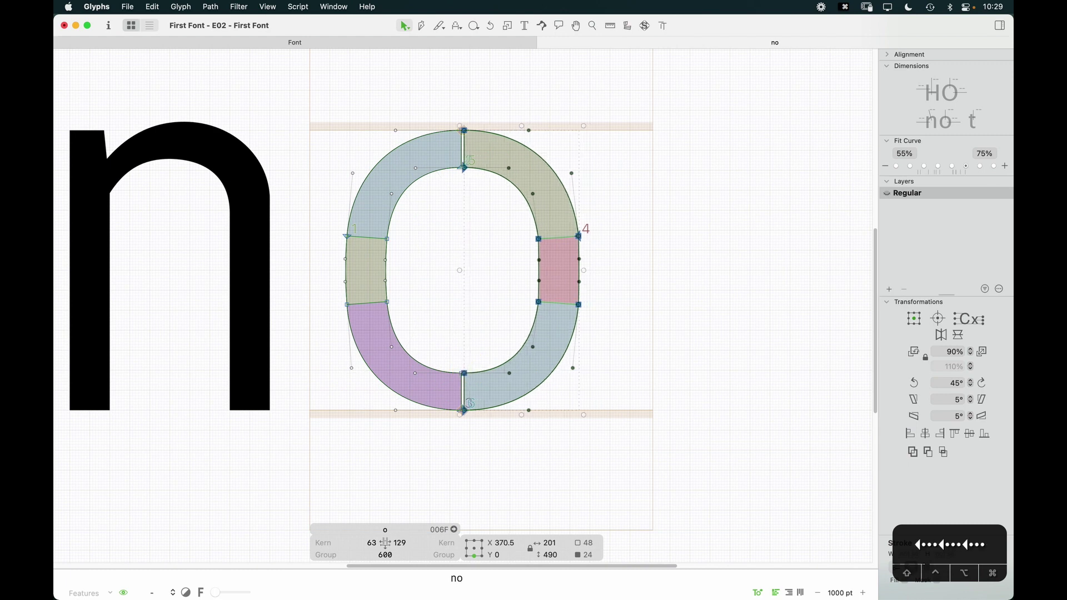
key(space)
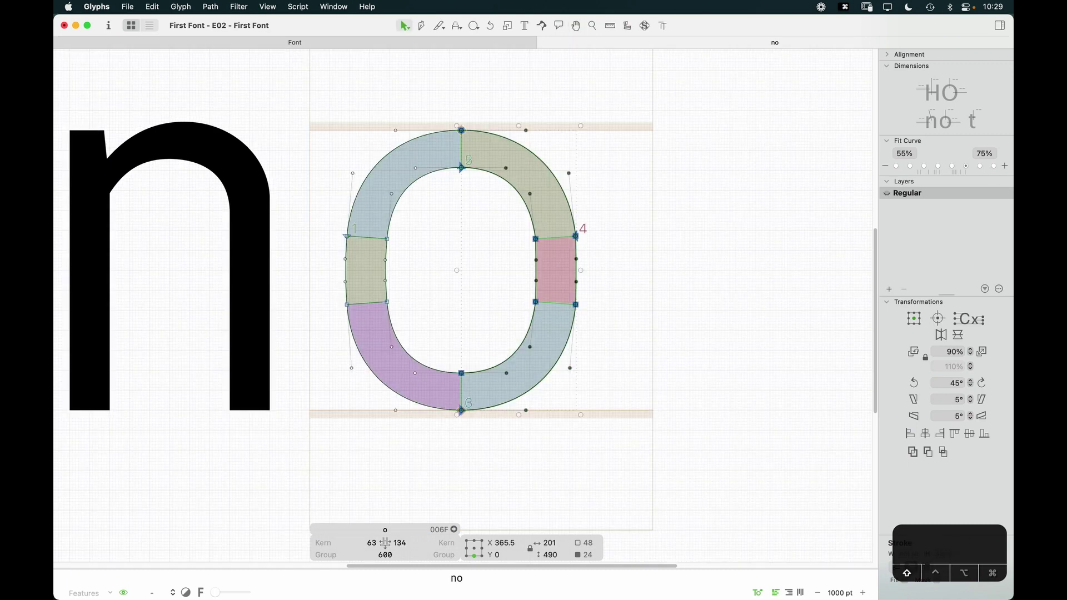
key(space)
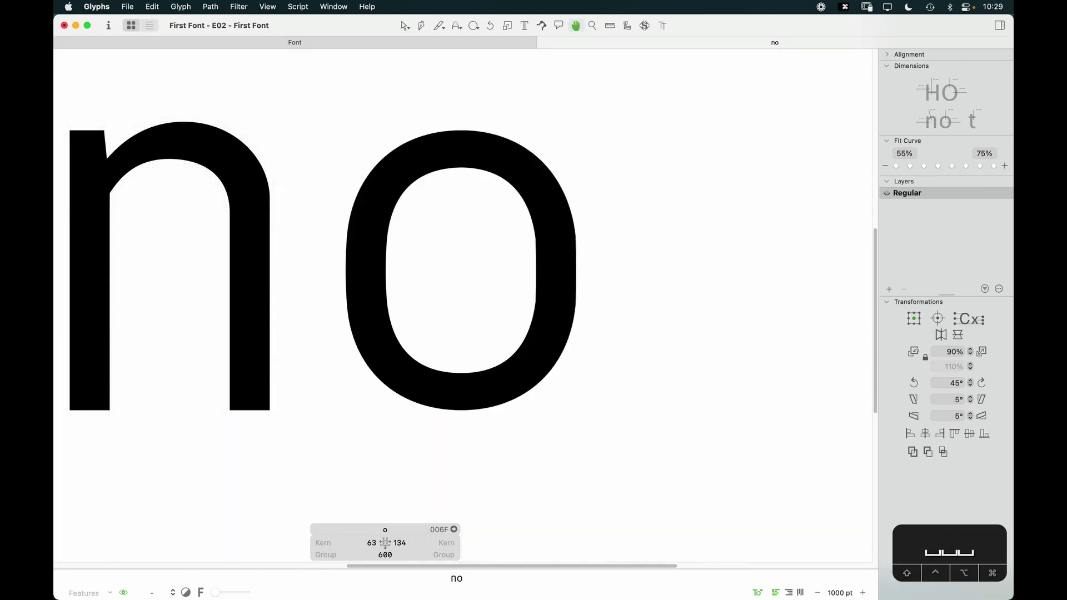
Shift the four segment handles of the right stem a few units right to match the left stem's bow
key(z)
click(587, 284)
key(v)
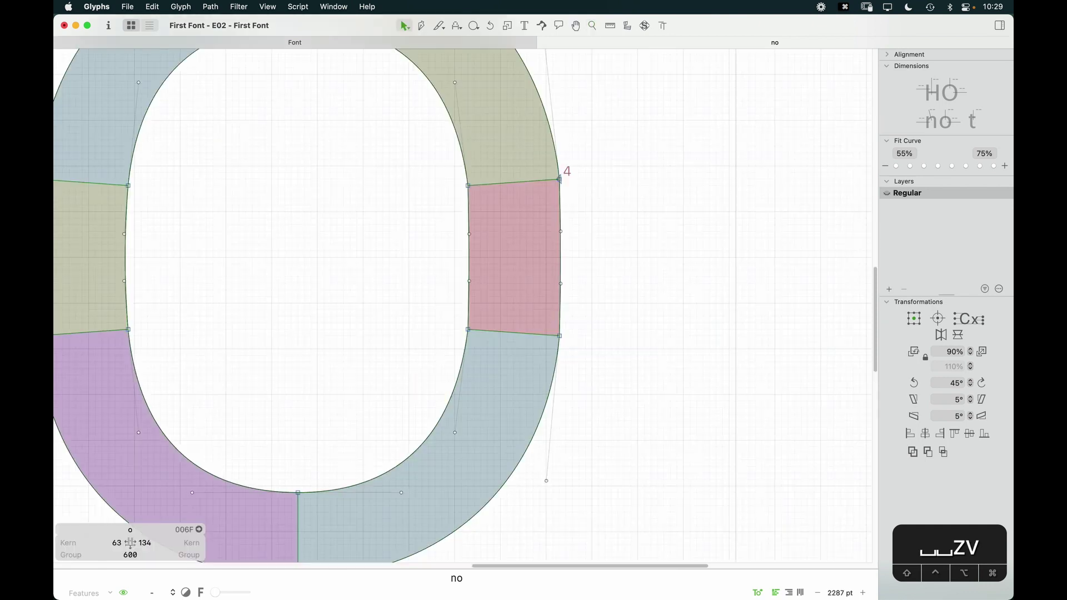
key(space)
drag(428, 299, 567, 220)
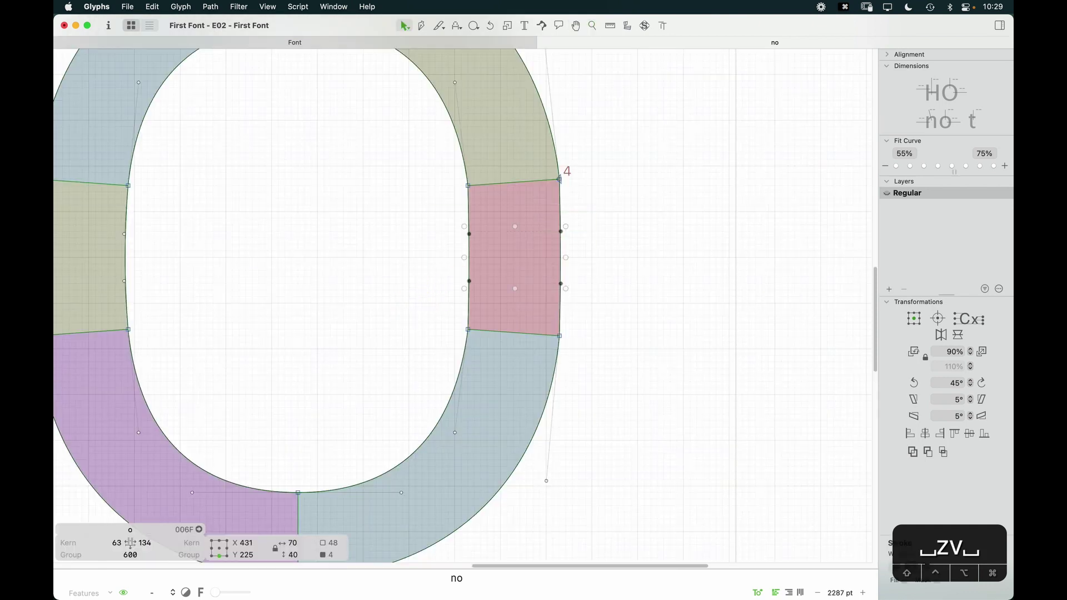
drag(587, 164, 461, 225)
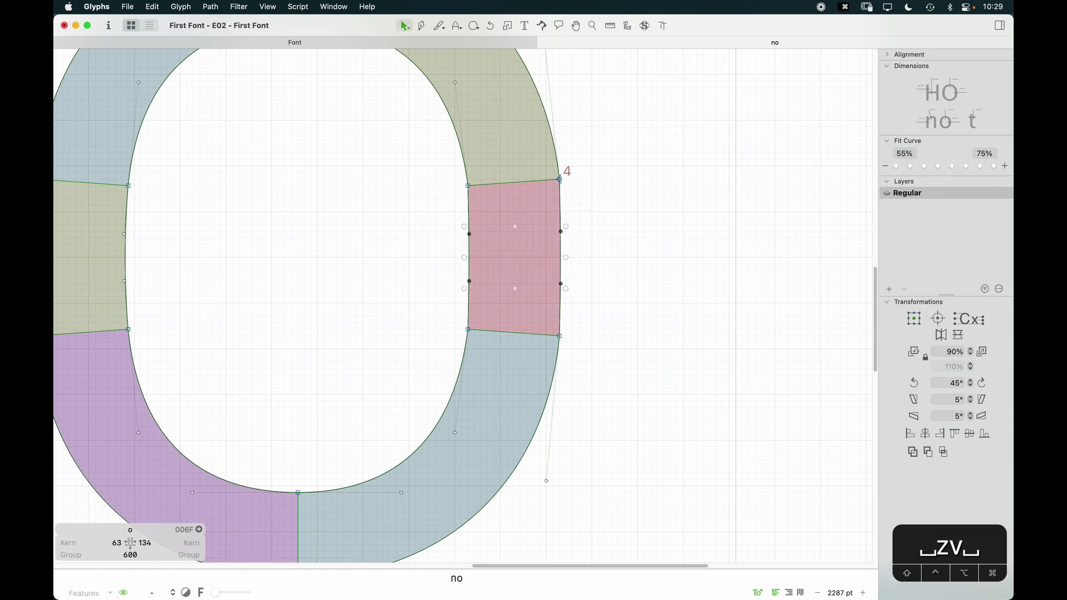
key(Right)
key(Right)
key(Right)
key(Right)
Examine the bowed sides up close and compare the filled o with the n in preview
click(422, 315)
key(space)
drag(423, 315, 538, 311)
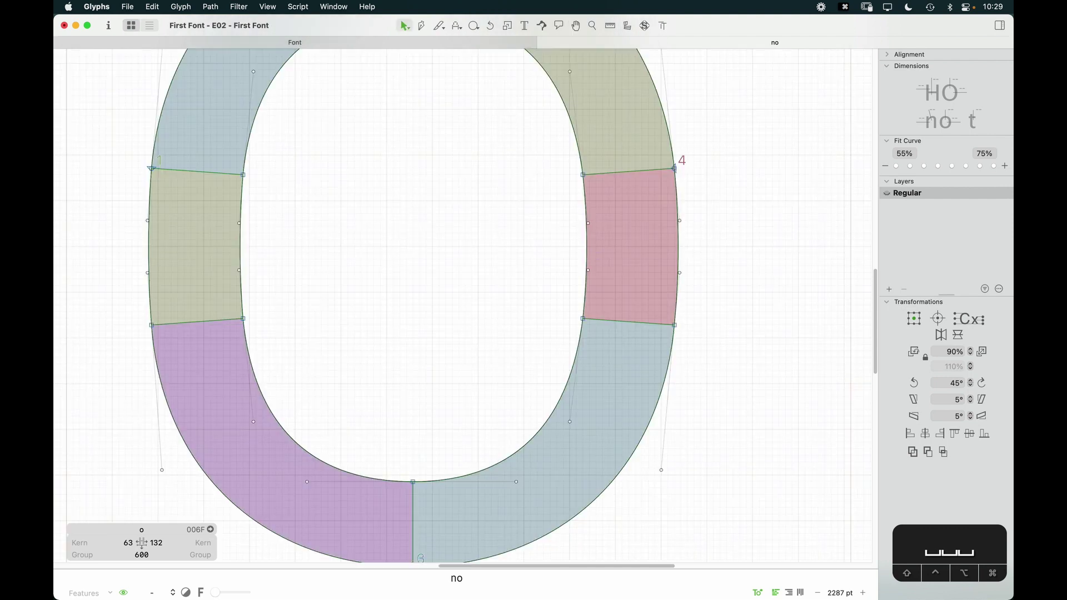
key(cmd+0)
key(space)
drag(485, 273, 529, 285)
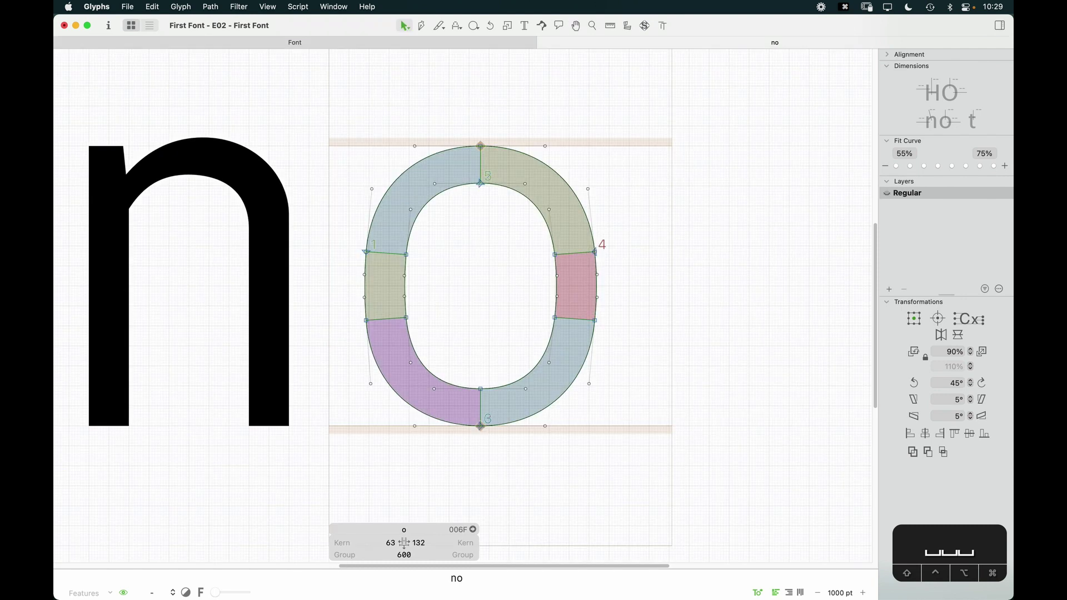
key(space)
key(space)
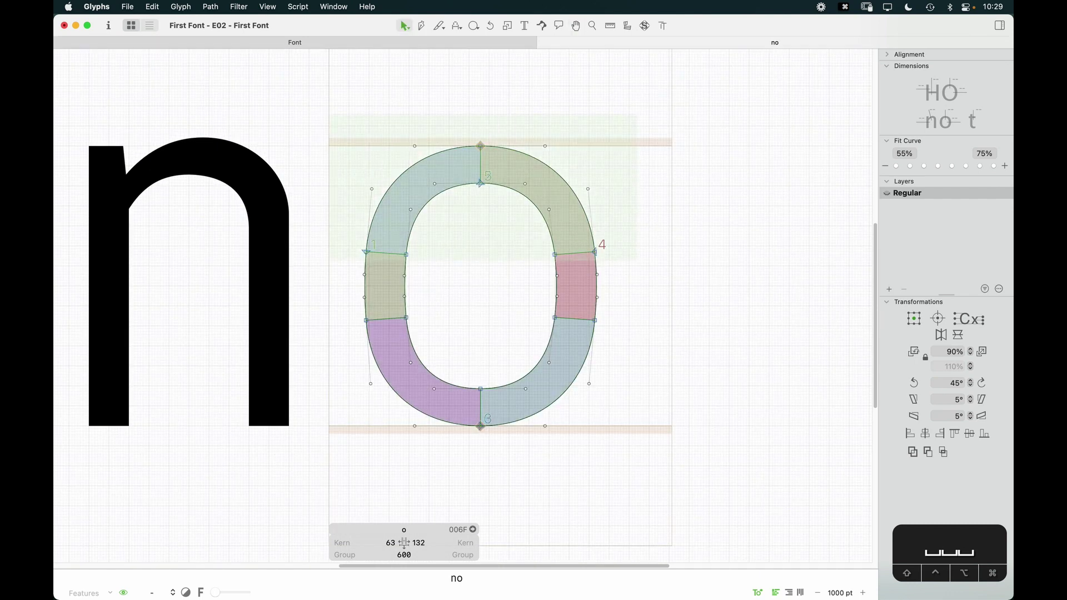
Raise the top half of the o, including its arch nodes and handles, by 15 units as overshoot
key(z)
click(373, 303)
key(v)
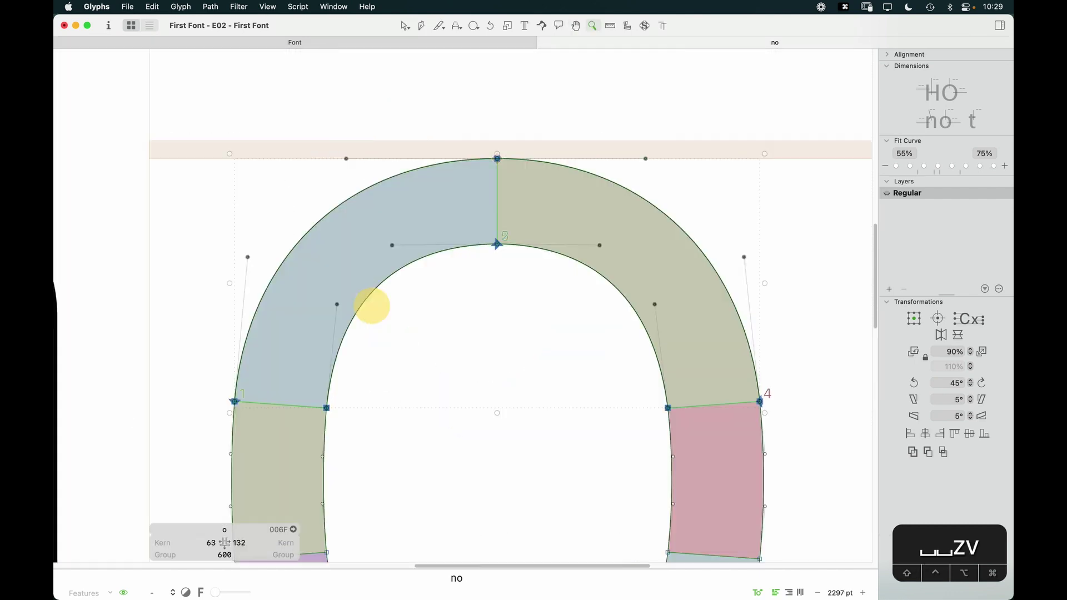
key(Up)
key(Up)
key(Up)
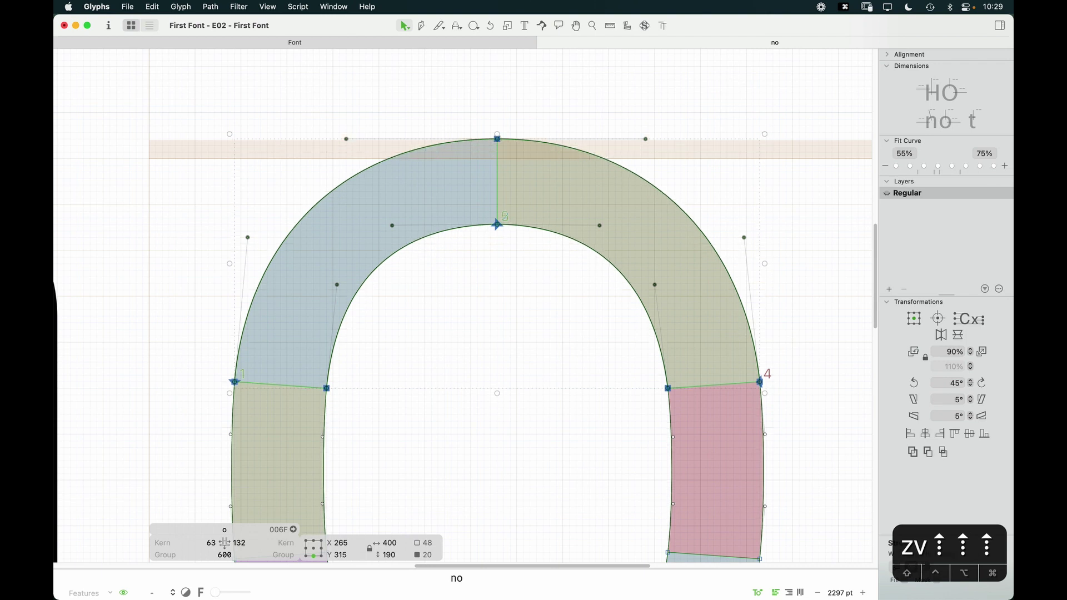
key(super+minus)
key(super+minus)
key(super+minus)
key(space)
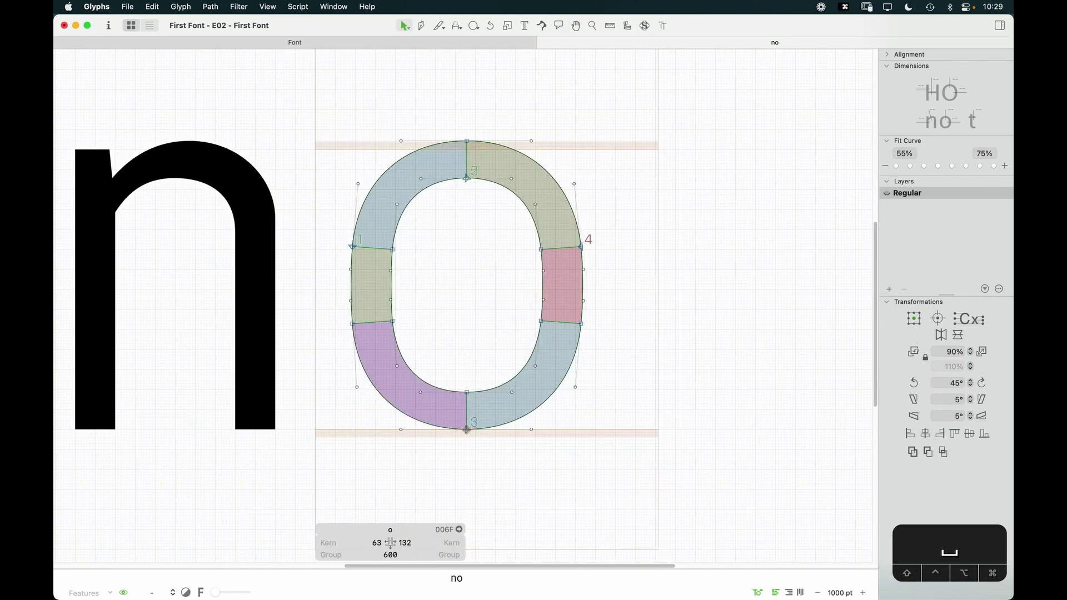
Lower the bottom half of the o below the baseline to match the top overshoot, and preview the pair
drag(625, 305, 321, 448)
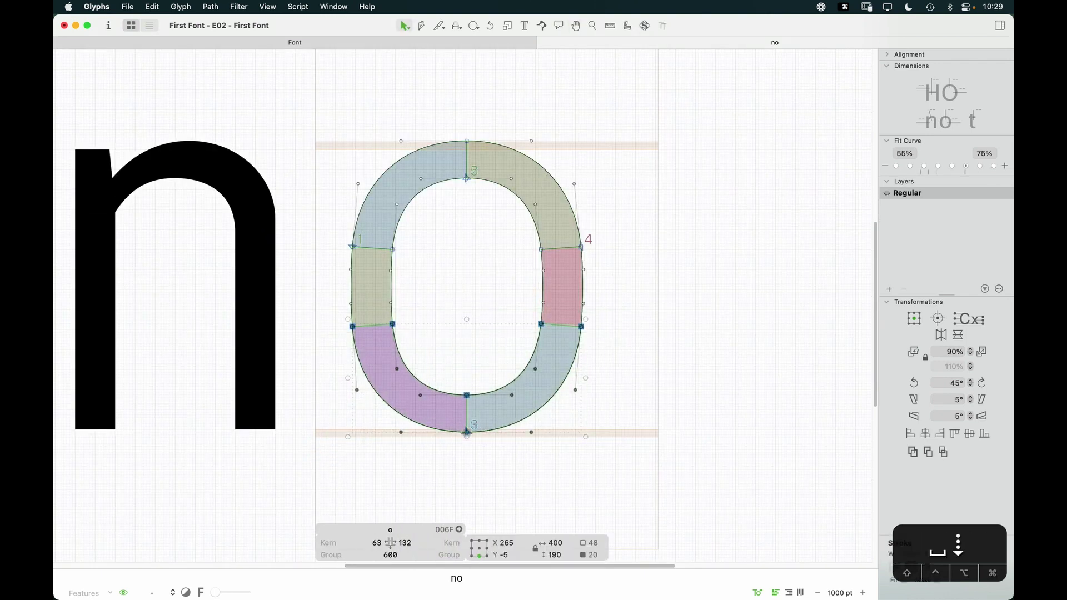
key(Escape)
key(super+minus)
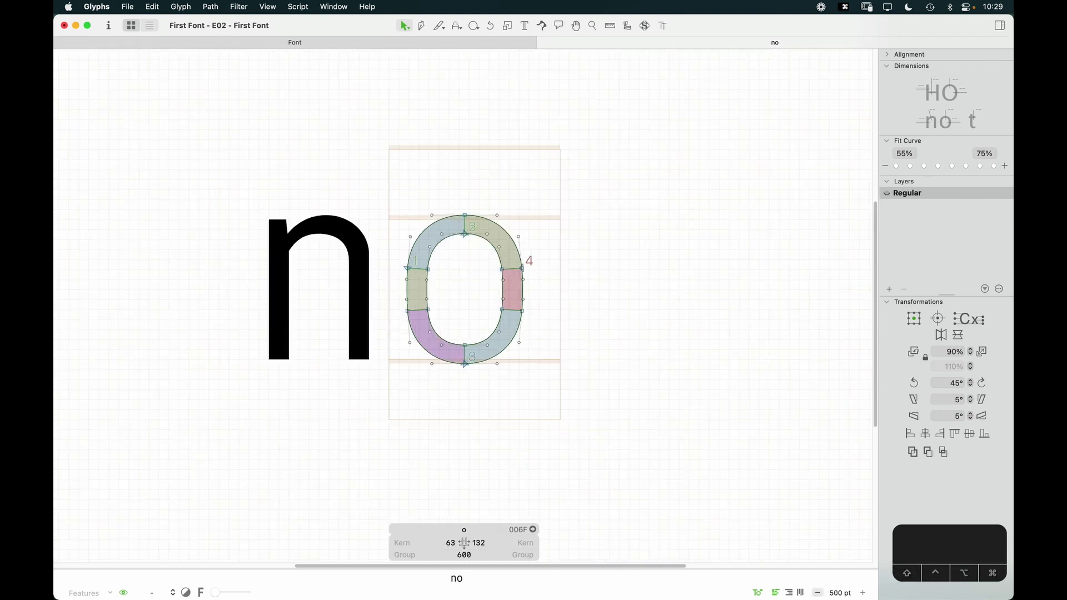
key(space)
Check the n's sidebearings and enter 70 for both sidebearings of the o
double_click(315, 330)
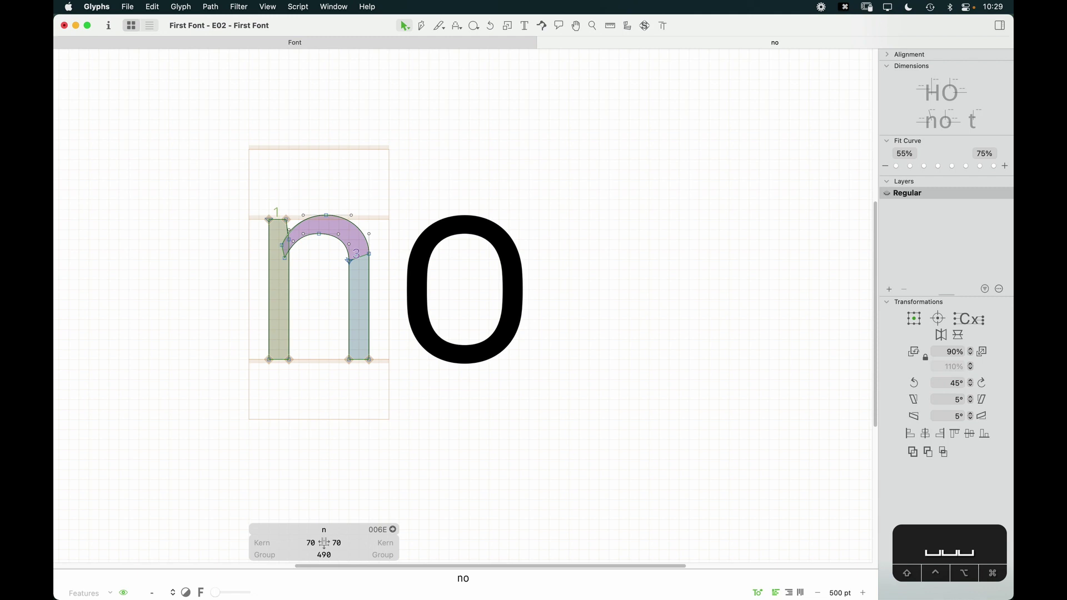
double_click(458, 296)
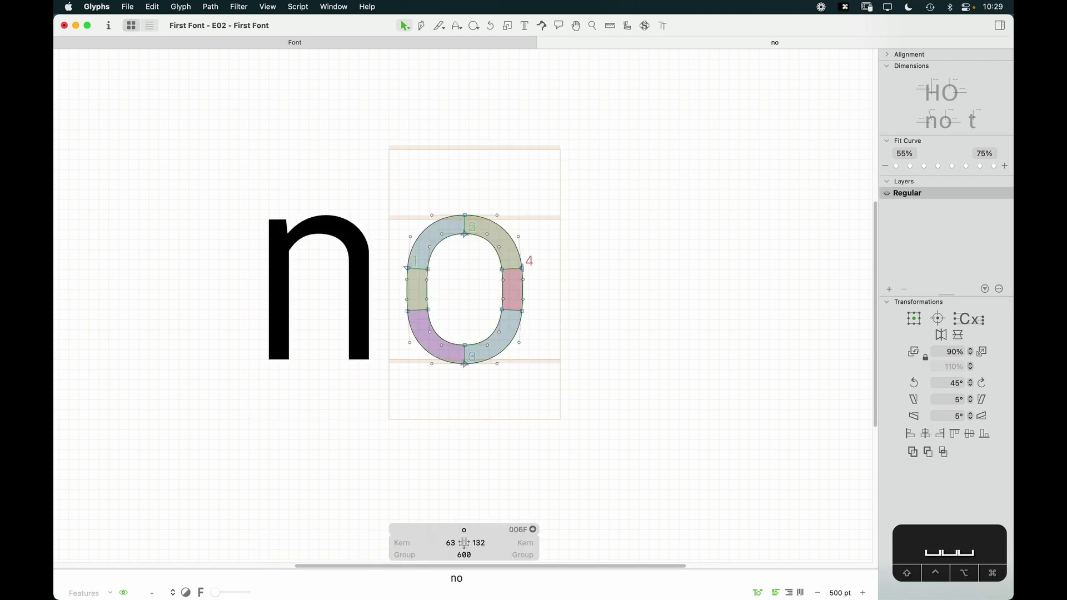
click(468, 534)
text(70)
key(Tab)
text(70)
key(Return)
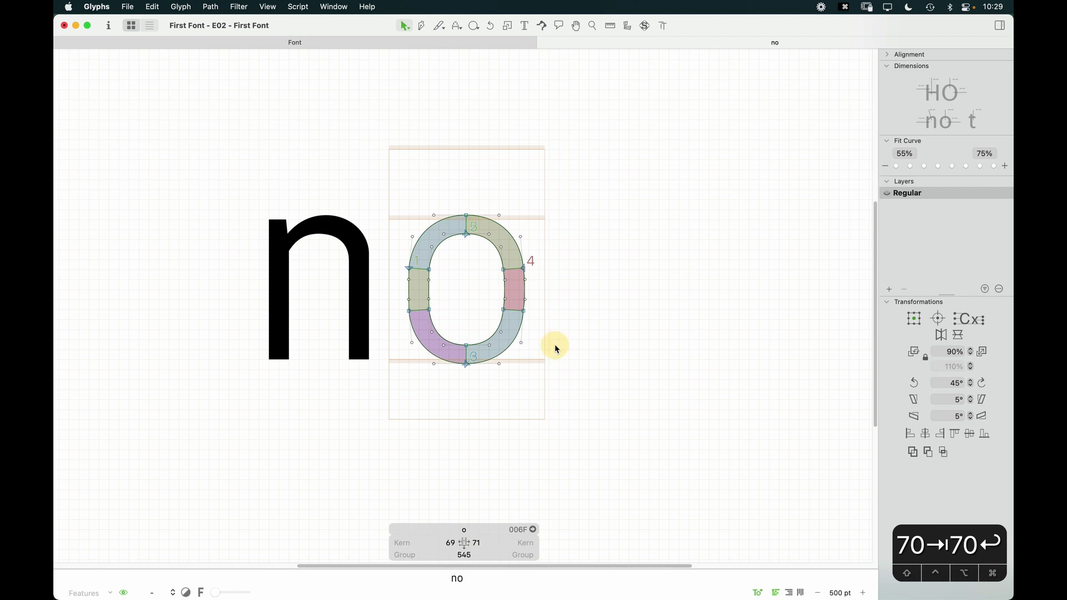
Re-enter 70 for the left and right sidebearings of the o
click(459, 542)
text(70)
key(Tab)
text(70)
key(Return)
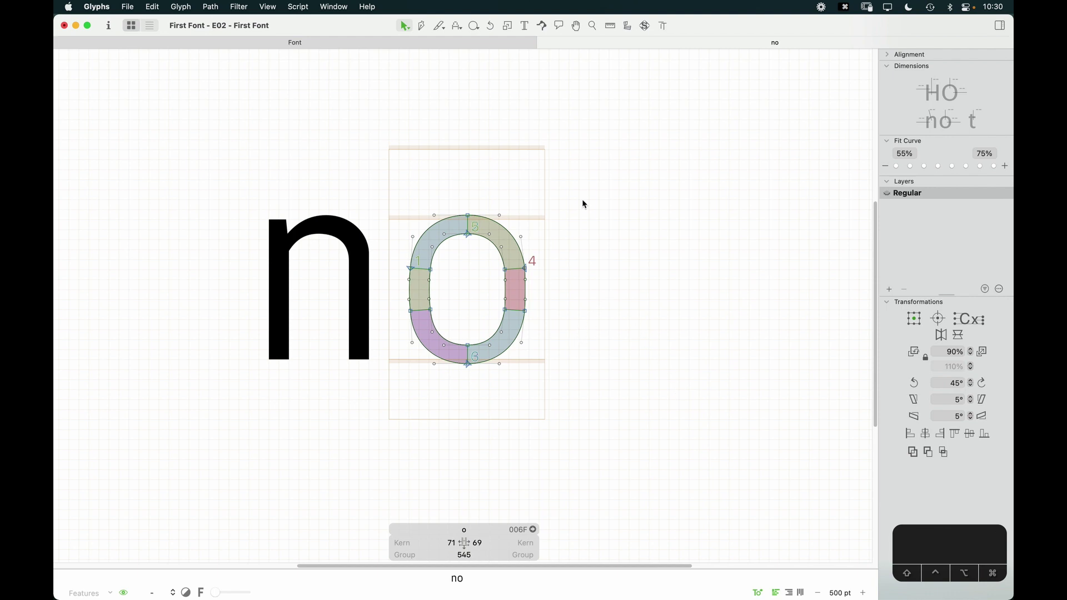
Examine the outer curve, nodes and handles of the o's left stem up close
key(z)
drag(584, 169, 341, 412)
key(z)
drag(417, 240, 347, 327)
key(v)
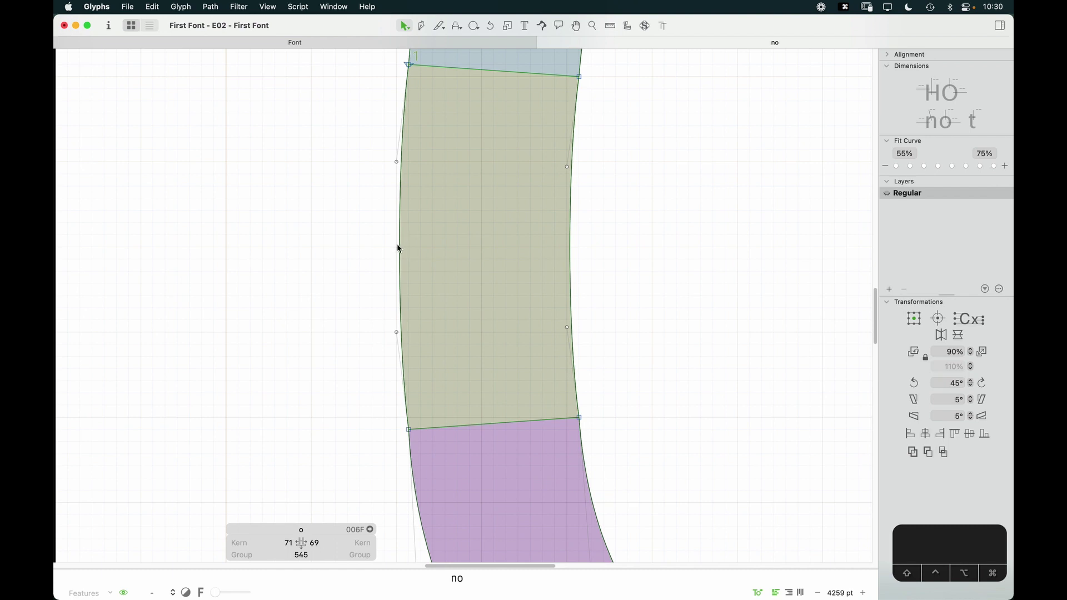
key(super+minus)
key(super+minus)
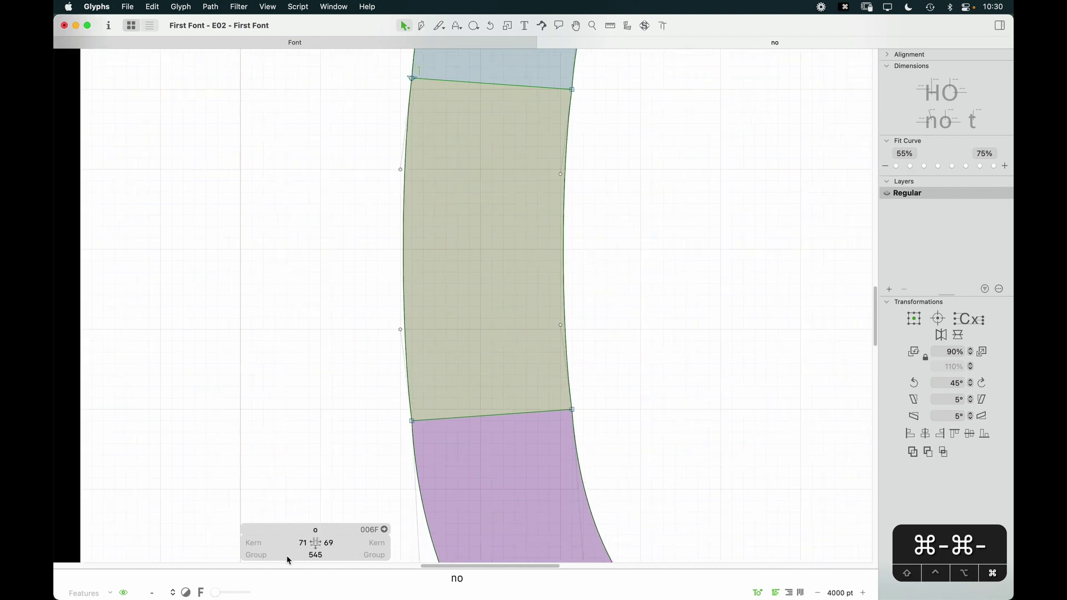
key(super+minus)
key(super+equal)
key(super+equal)
key(super+equal)
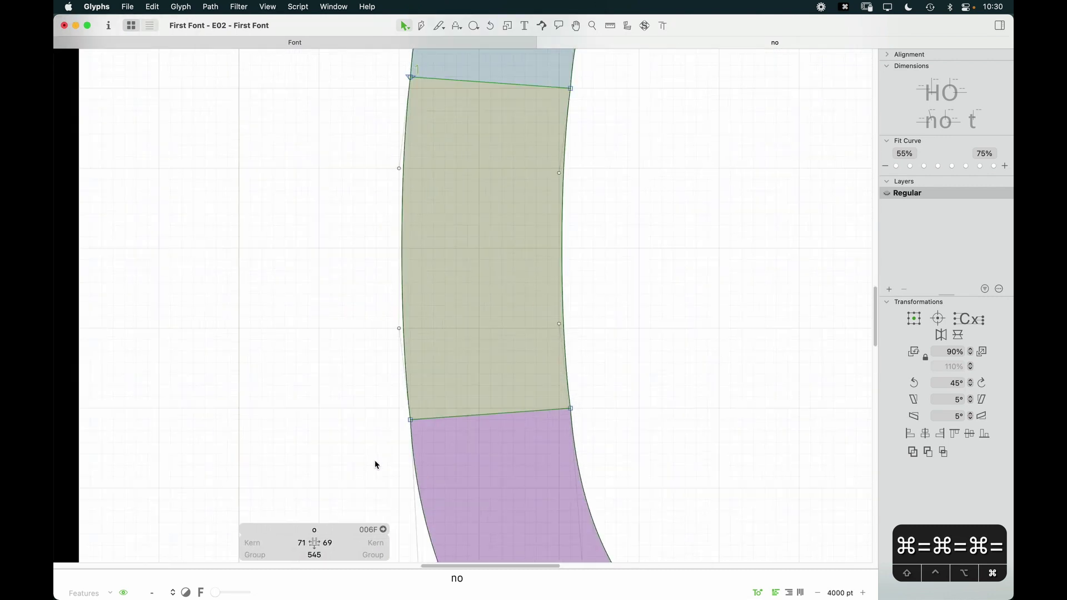
Try to delete the lower handle on the outer curve of the o's left stem, and undo the deletion
key(space)
drag(514, 435, 481, 374)
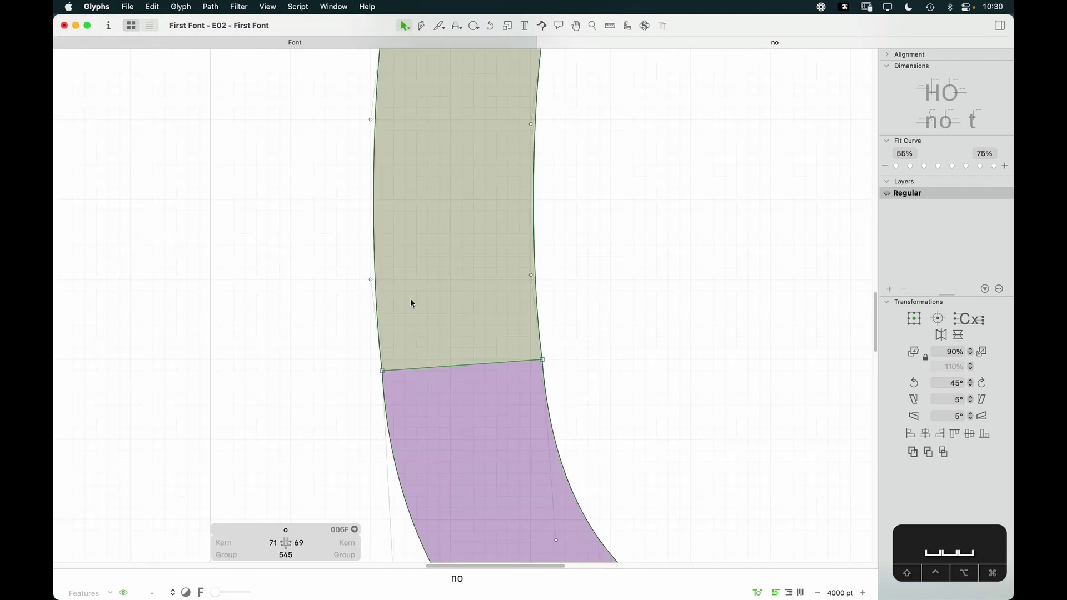
key(Tab)
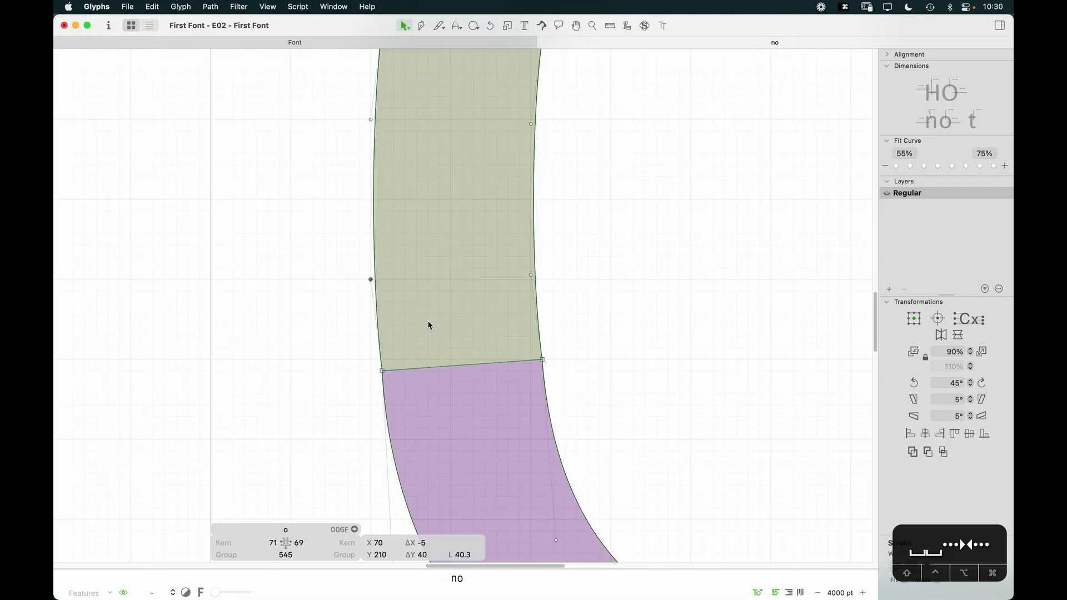
key(alt+BackSpace)
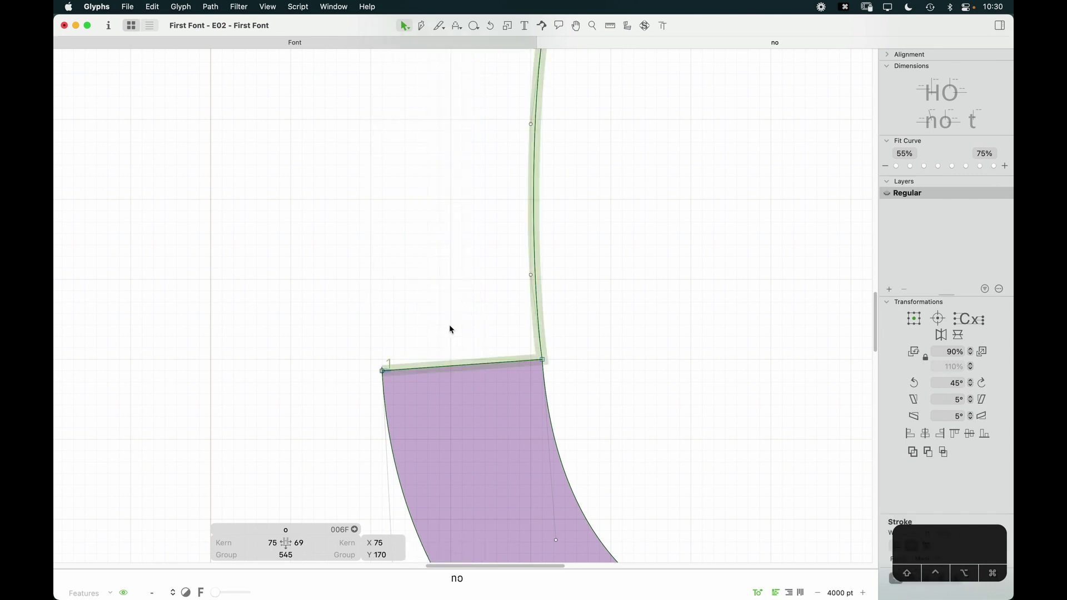
key(super+z)
Undo the o's sidebearing changes while keeping its bottom half lowered below the baseline
key(super+minus)
key(super+minus)
key(super+minus)
key(space)
drag(757, 274, 589, 253)
click(526, 285)
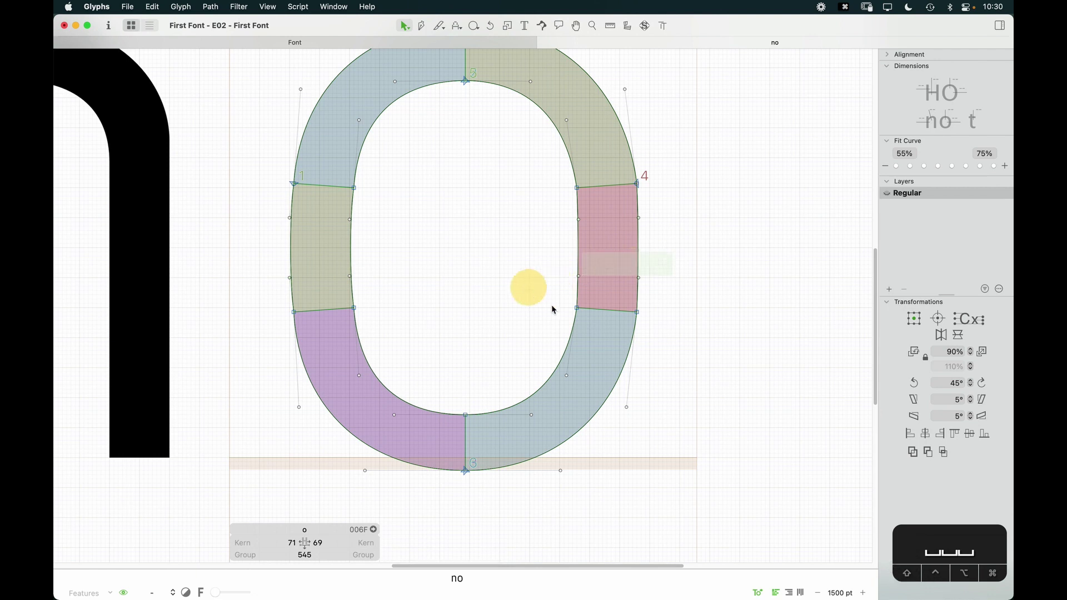
key(super+z)
key(super+z)
key(super+z)
key(super+z)
key(super+z)
key(super+z)
key(super+z)
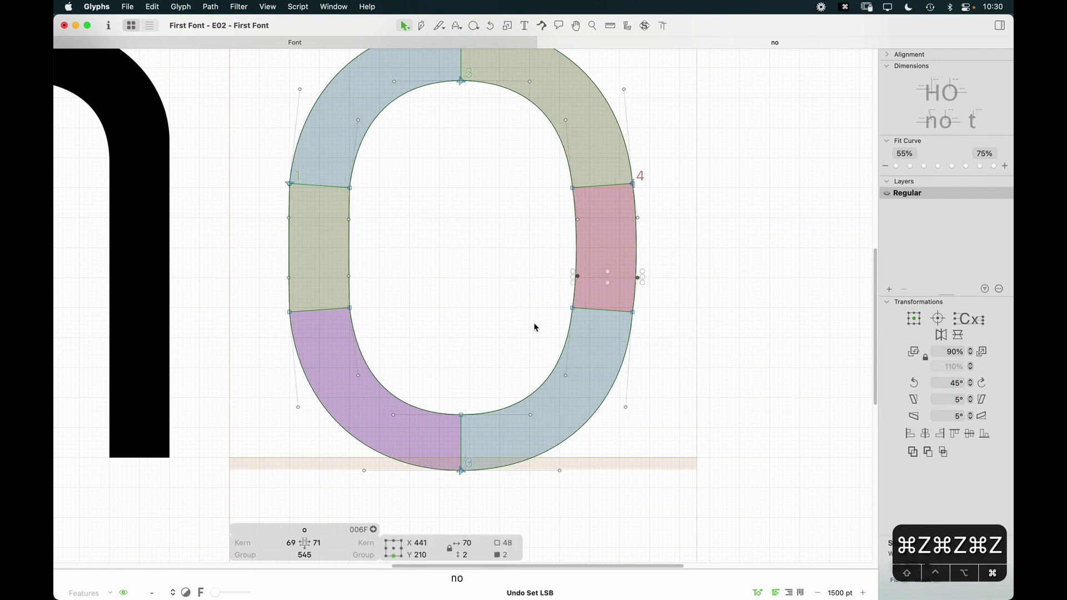
key(shift+super+z)
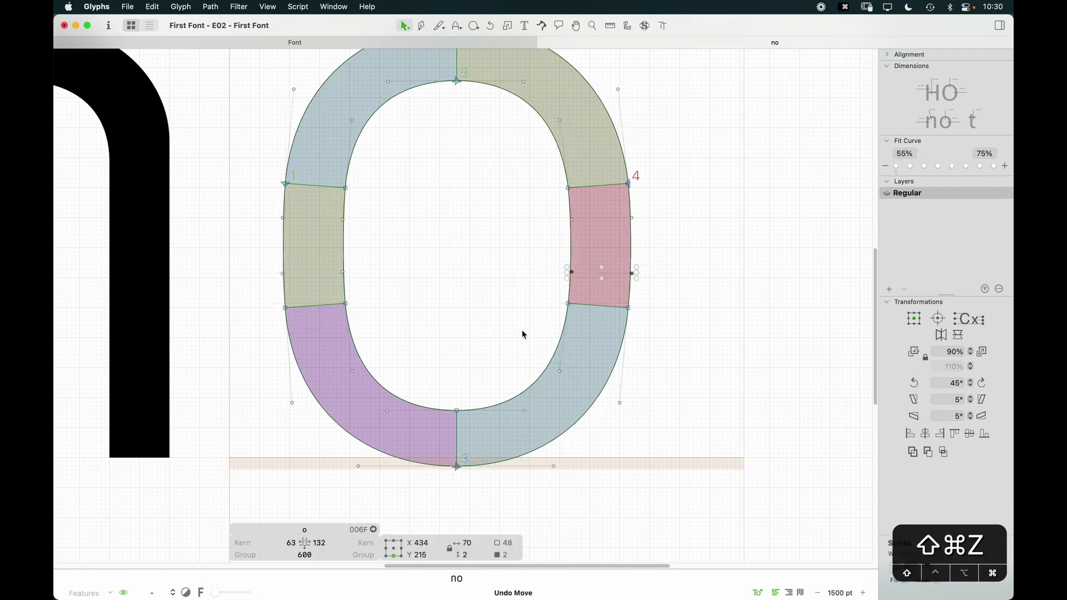
key(space)
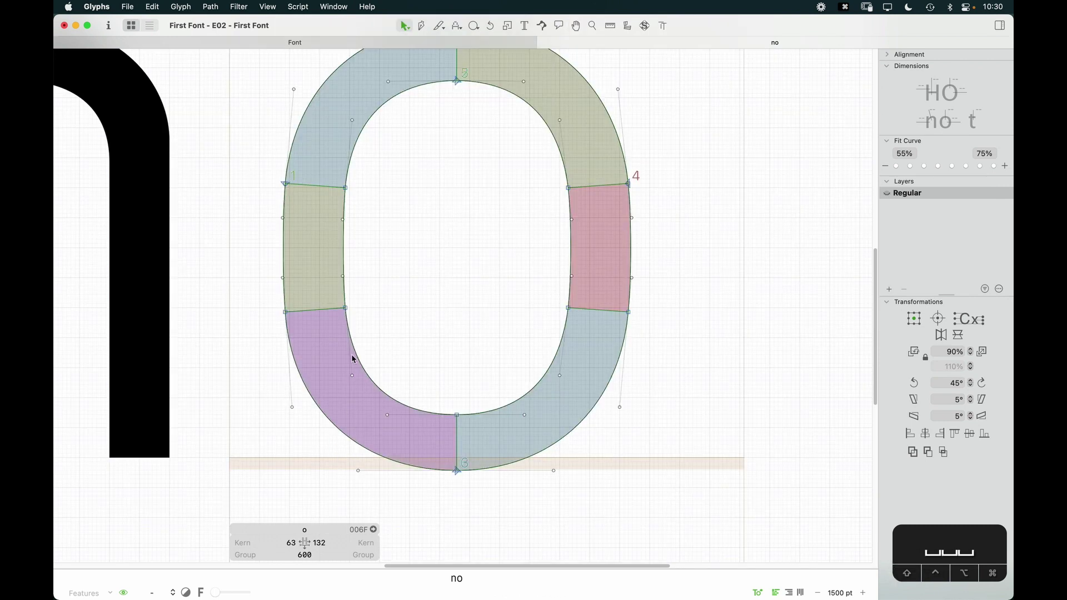
Select the whole o outline and nudge it 5 units left and back again
key(z)
drag(396, 138, 274, 317)
key(super+a)
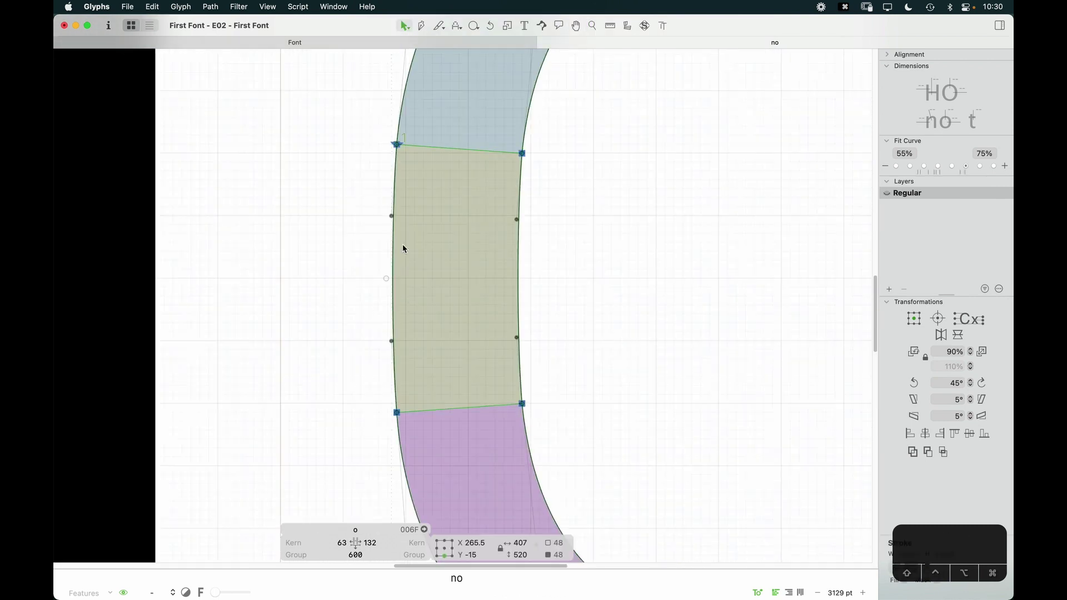
key(Left)
key(Left)
key(Left)
key(Left)
key(Left)
key(Right)
key(Right)
key(Right)
key(Right)
key(Right)
Try to set the X position of the whole o outline to 266
click(482, 544)
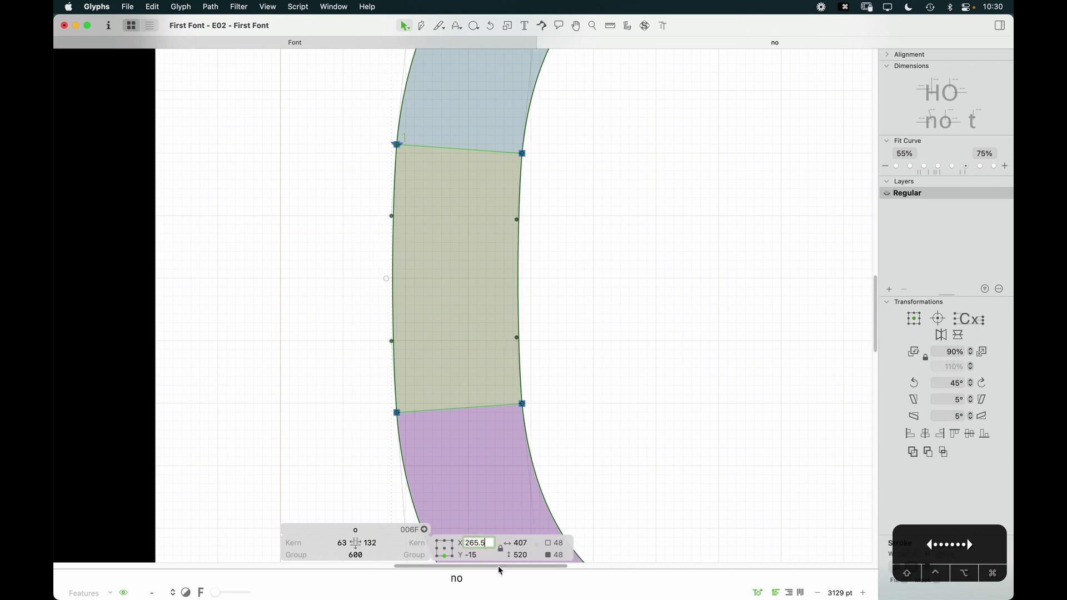
key(super+a)
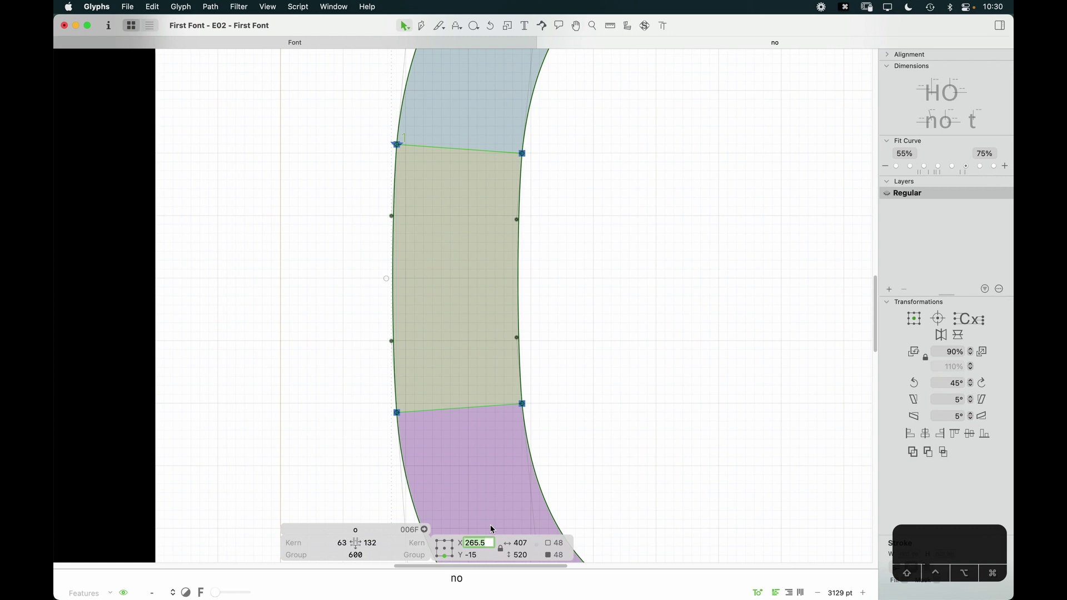
text(266)
key(Return)
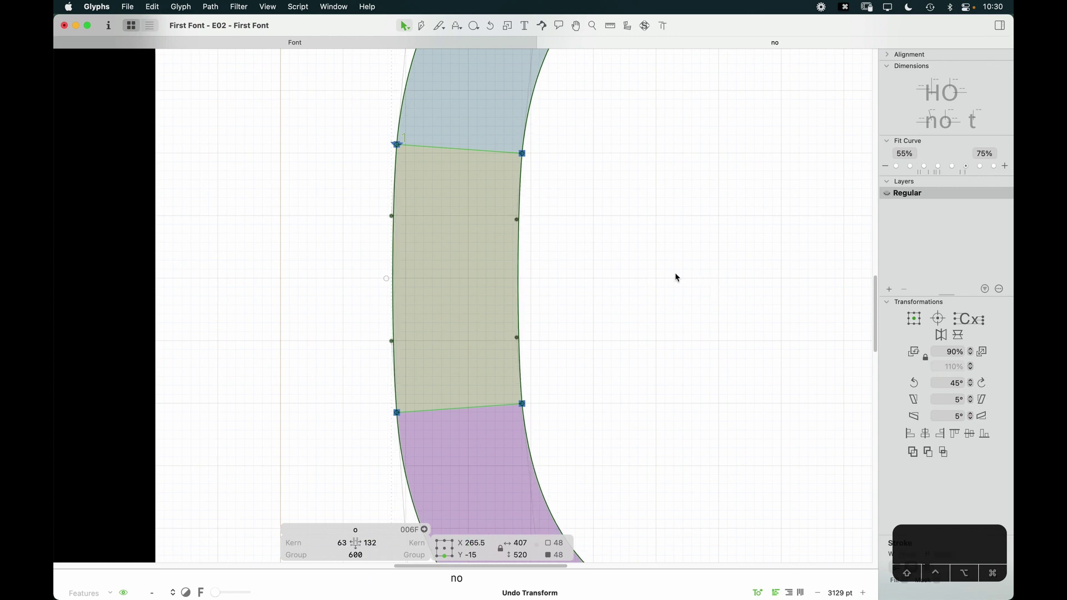
click(631, 321)
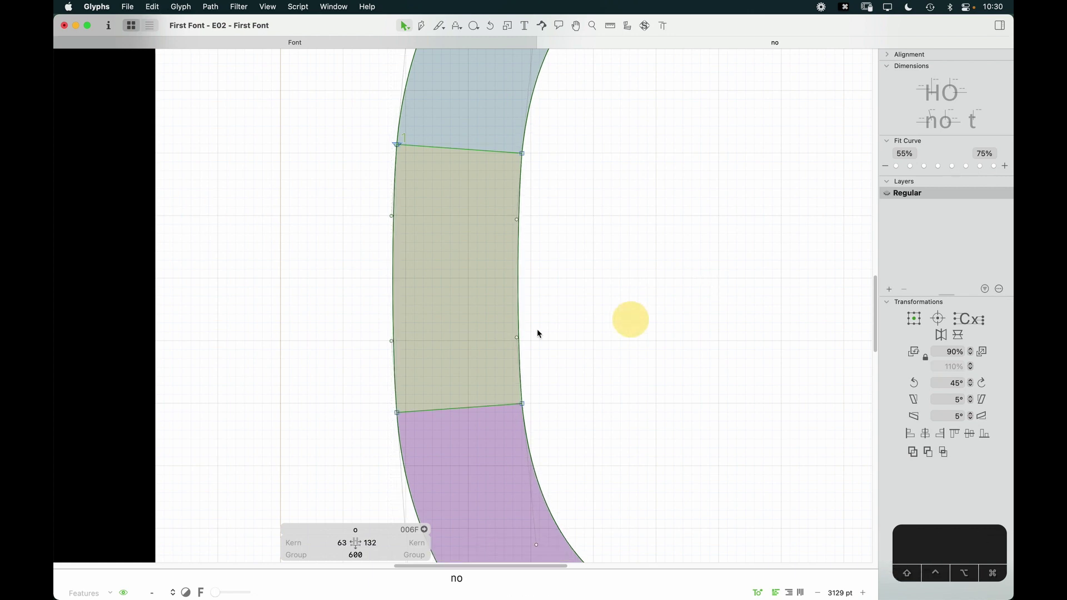
Try left and right sidebearings of 70 on the o, and undo both changes
click(340, 543)
text(70)
key(Tab)
text(70)
key(Return)
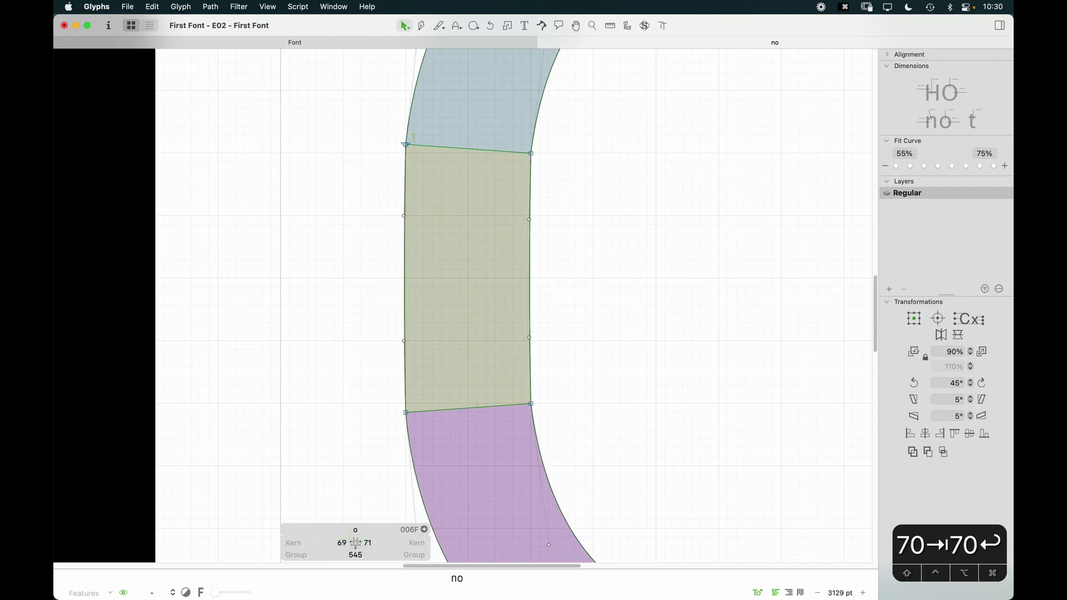
key(super+z)
key(super+z)
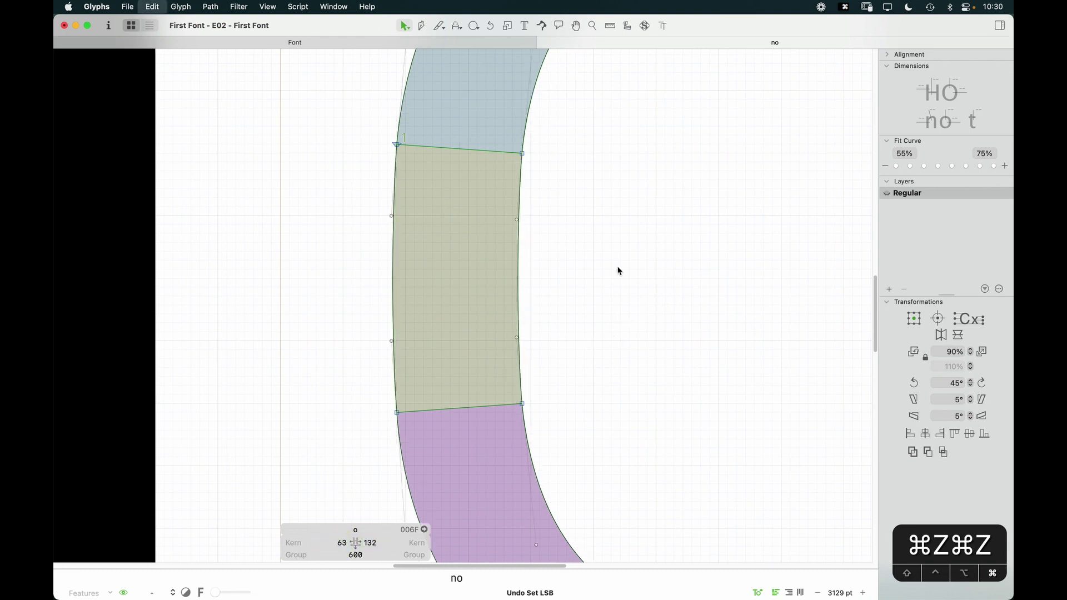
Move the whole o outline 5 units right and set its right sidebearing to 58
key(super+a)
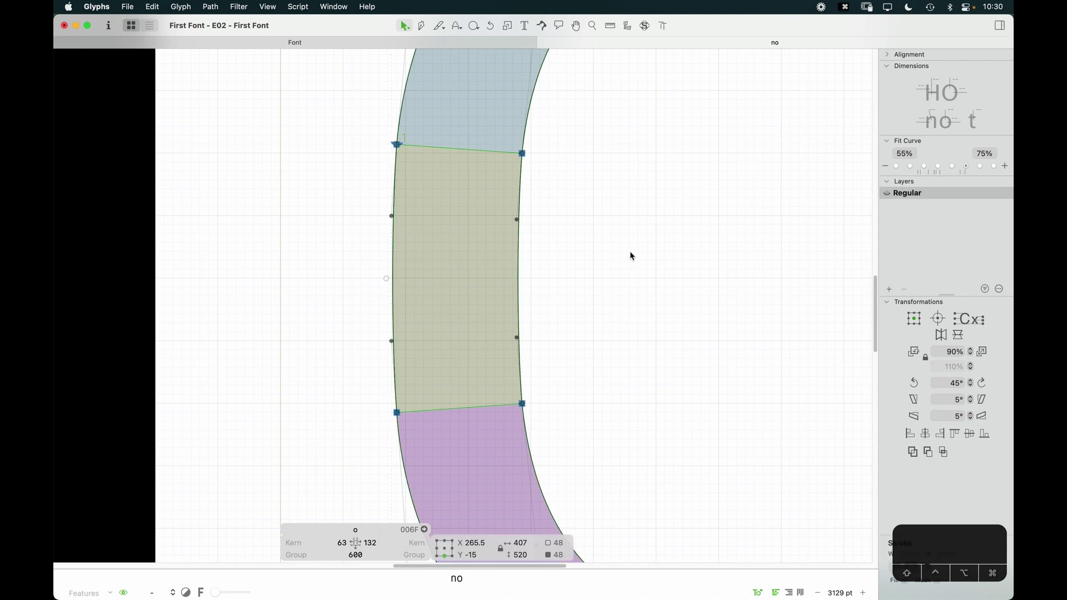
key(Right)
key(Right)
key(Right)
key(Right)
key(Right)
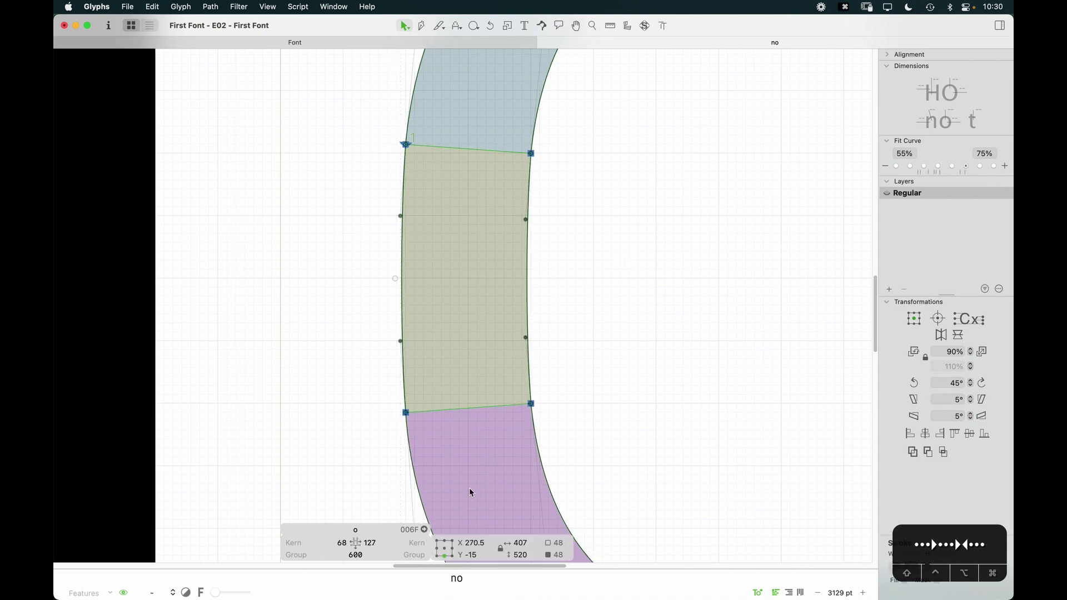
click(380, 540)
text(57)
key(Return)
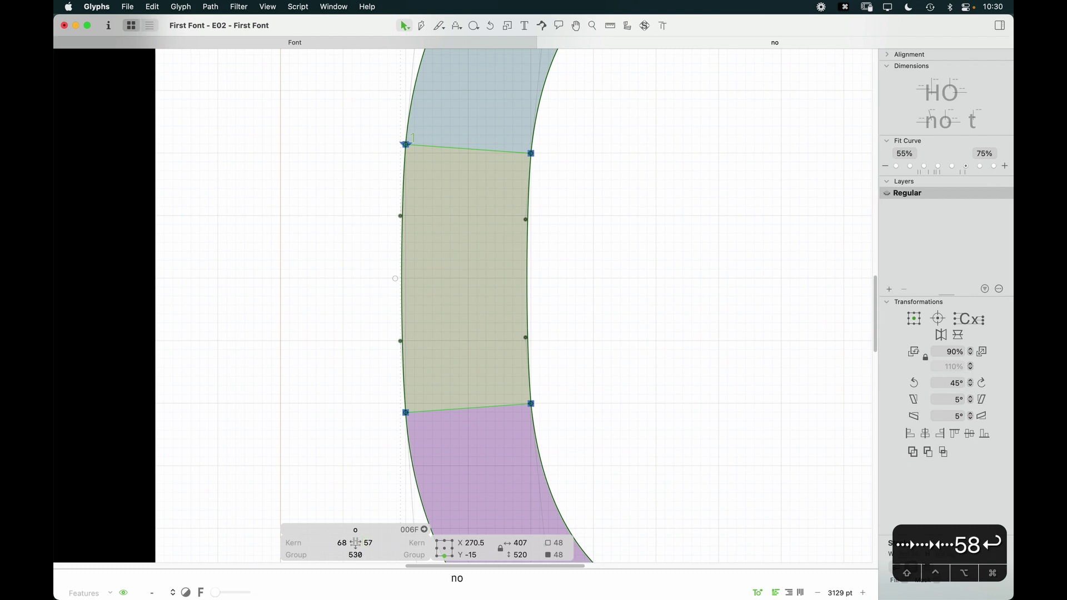
Set the o's right sidebearing to 68 and preview it beside the n
key(super+minus)
key(super+minus)
key(super+minus)
key(space)
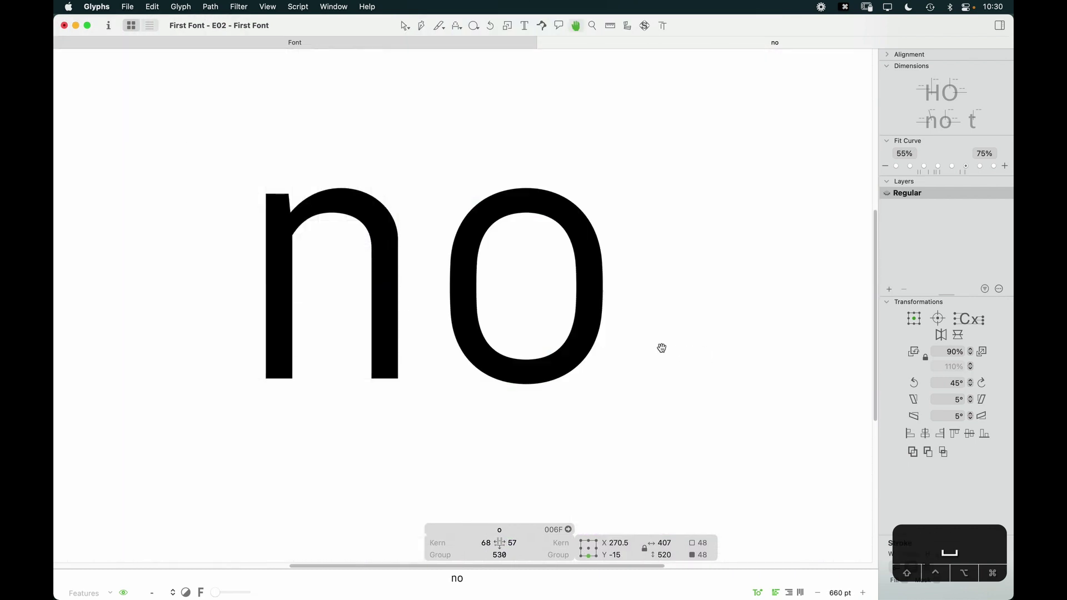
drag(662, 348, 639, 352)
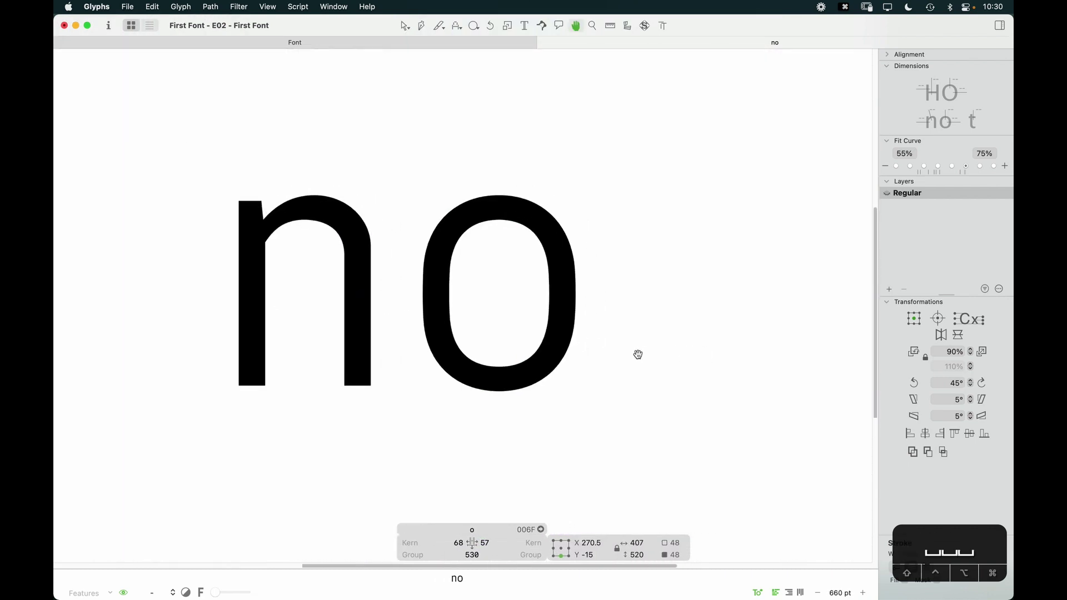
click(496, 542)
key(super+a)
text(68)
key(Return)
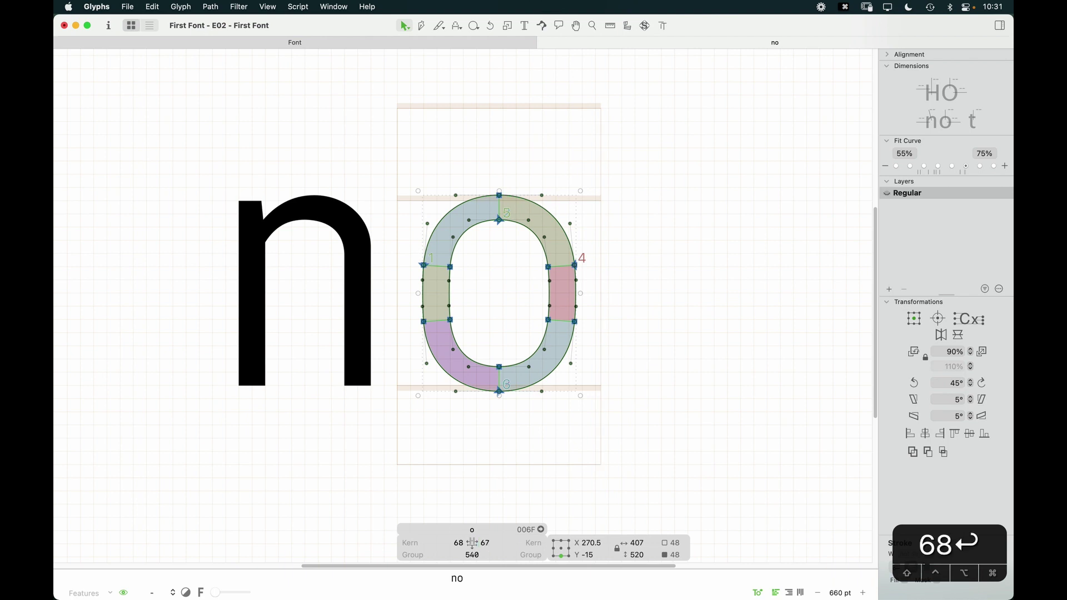
click(632, 390)
key(space)
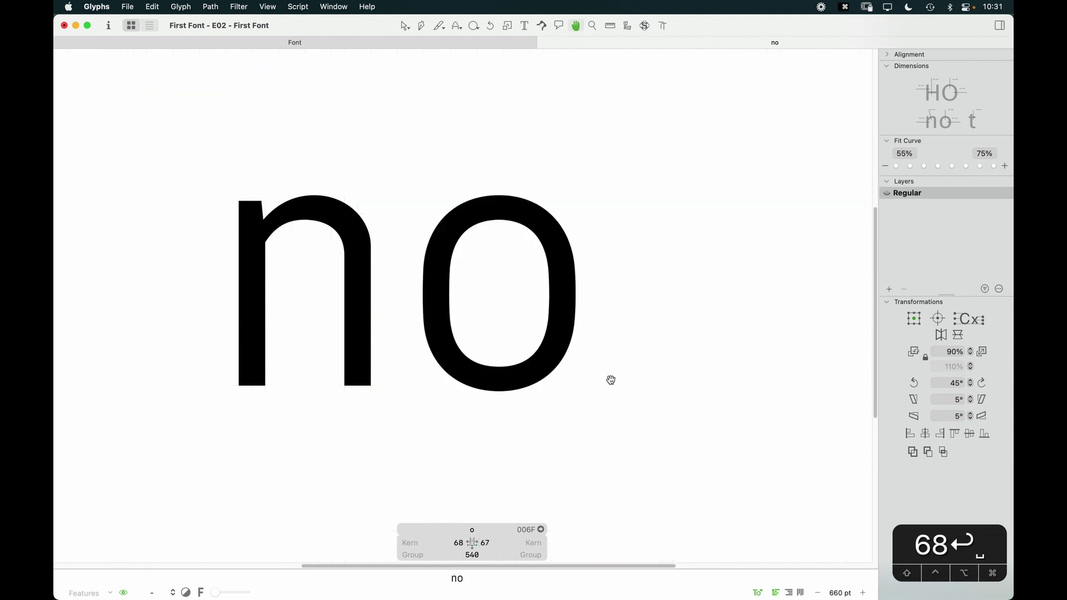
Replace the sample text with a row of nnnnn above a row of ooooo and preview the spacing
key(t)
key(super+minus)
key(super+minus)
key(super+minus)
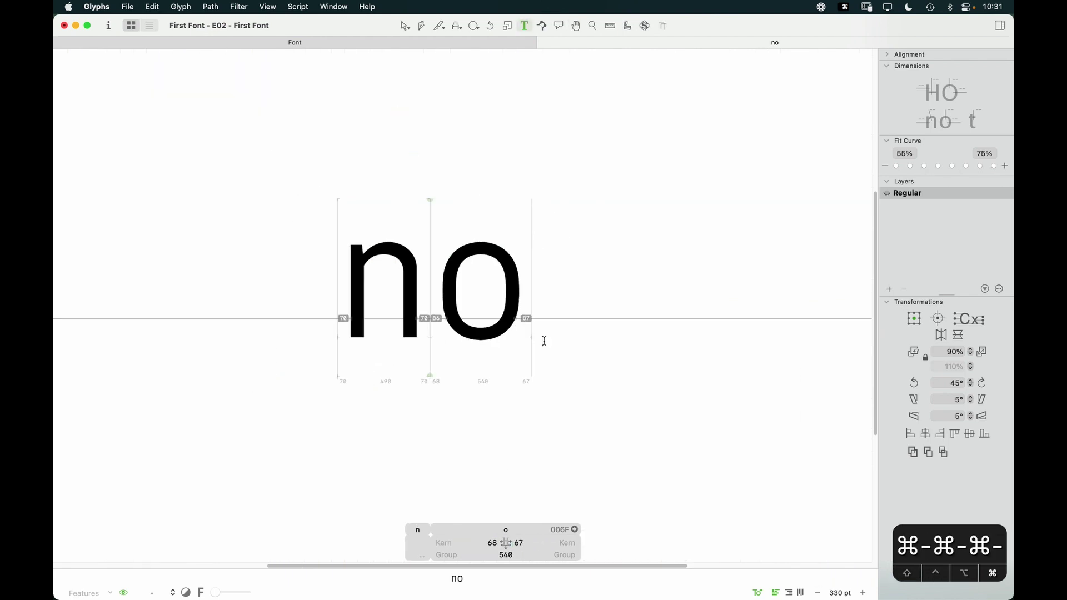
key(super+a)
text(nnnnn)
key(Return)
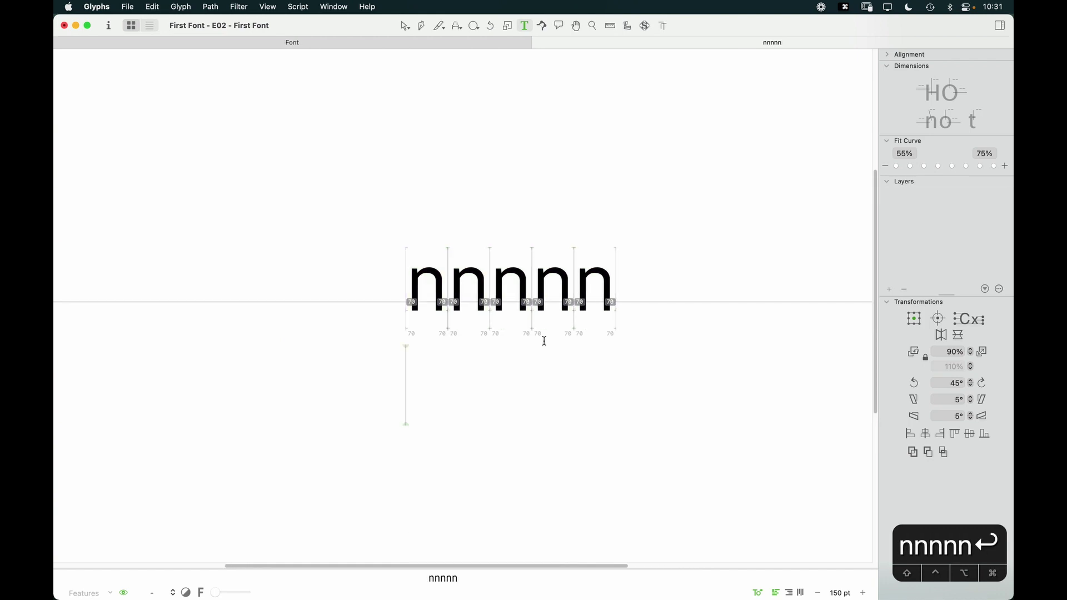
text(ooooo)
key(Escape)
key(space)
drag(681, 266, 669, 310)
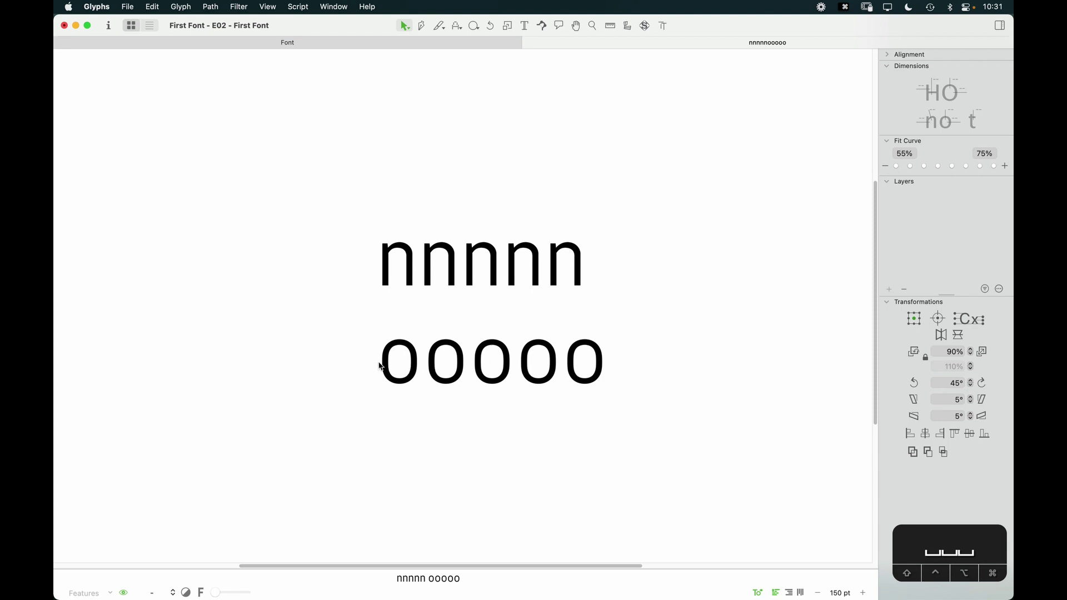
Open the first o of the second row for editing and move its whole outline 10 units left
key(z)
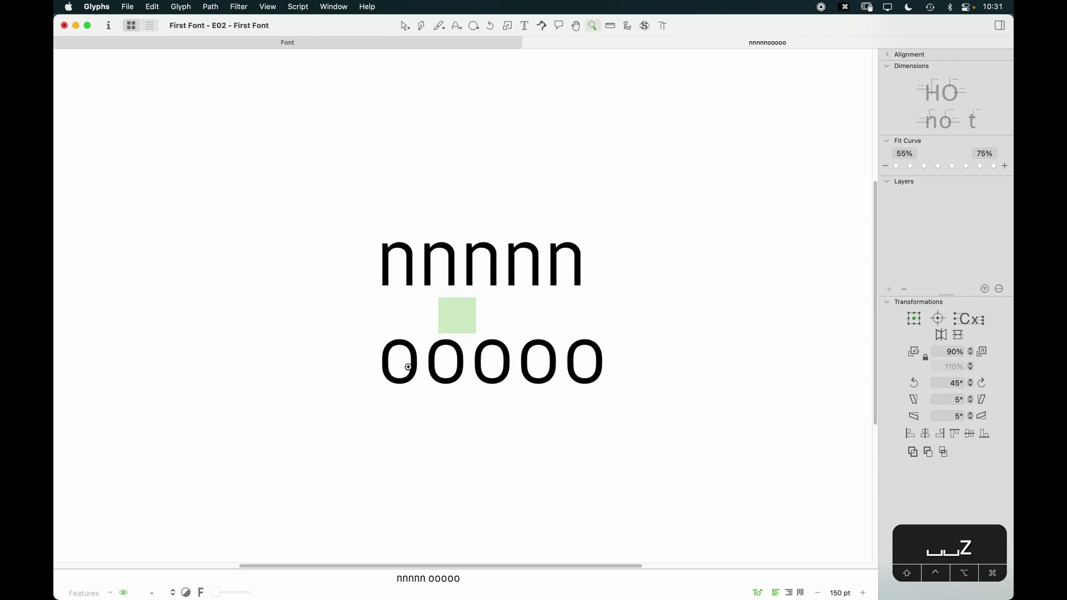
click(414, 371)
key(v)
double_click(382, 350)
key(super+a)
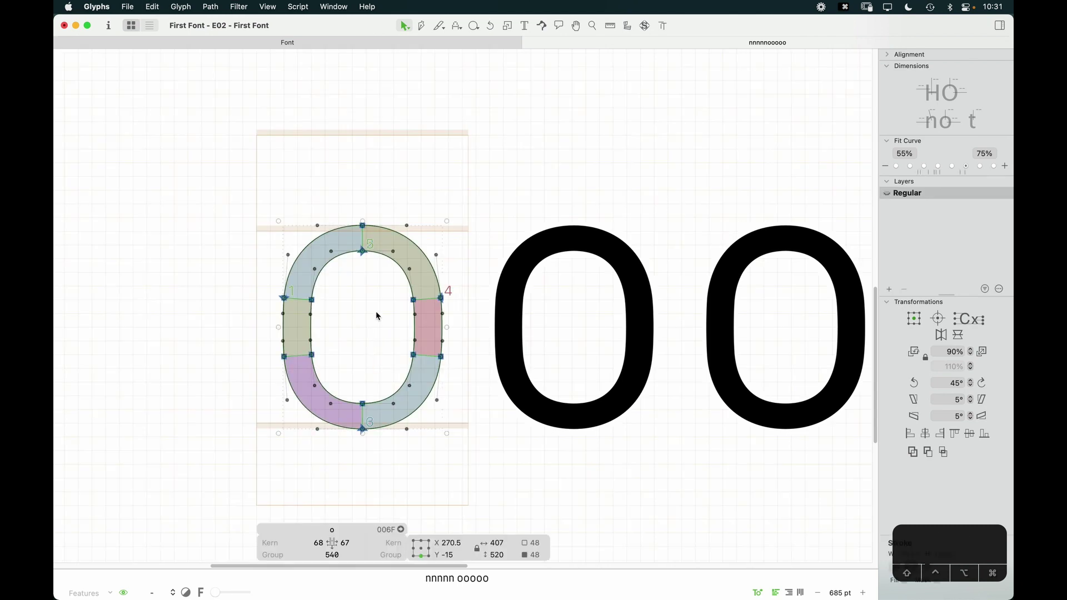
key(Left)
key(Left)
key(Left)
key(Left)
key(Left)
key(Left)
key(Left)
key(Left)
key(Left)
key(Left)
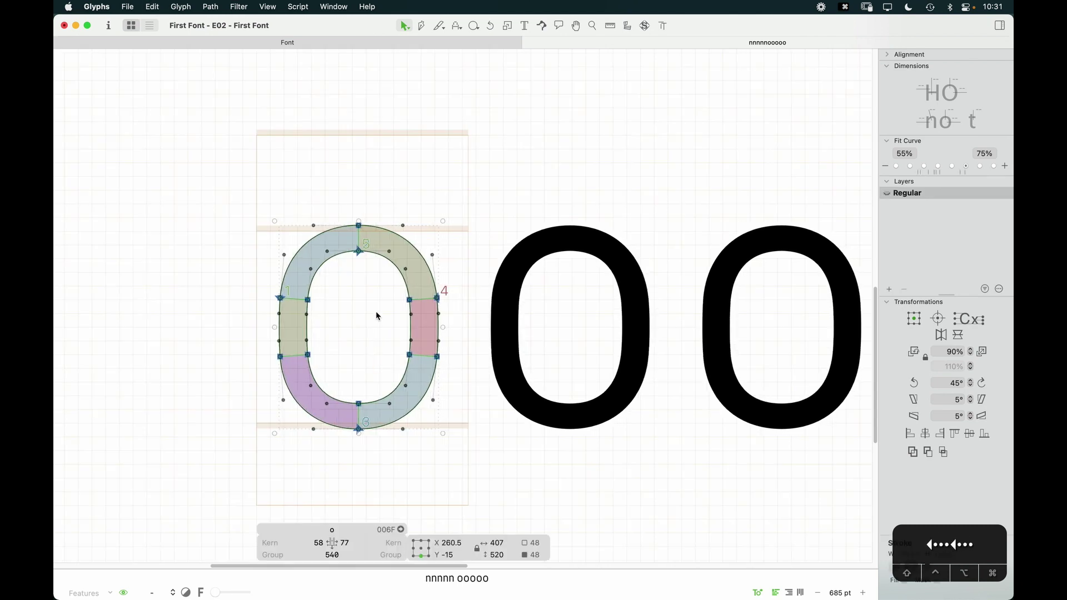
Set the o's right sidebearing to 57 and bring both rows into view
click(356, 542)
key(super+a)
text(57)
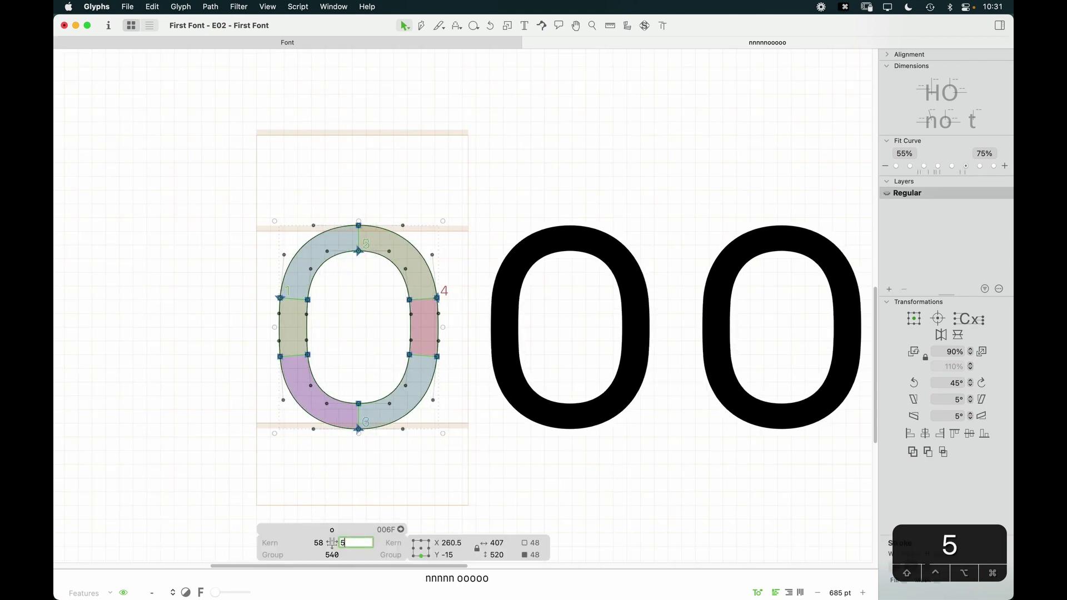
key(Return)
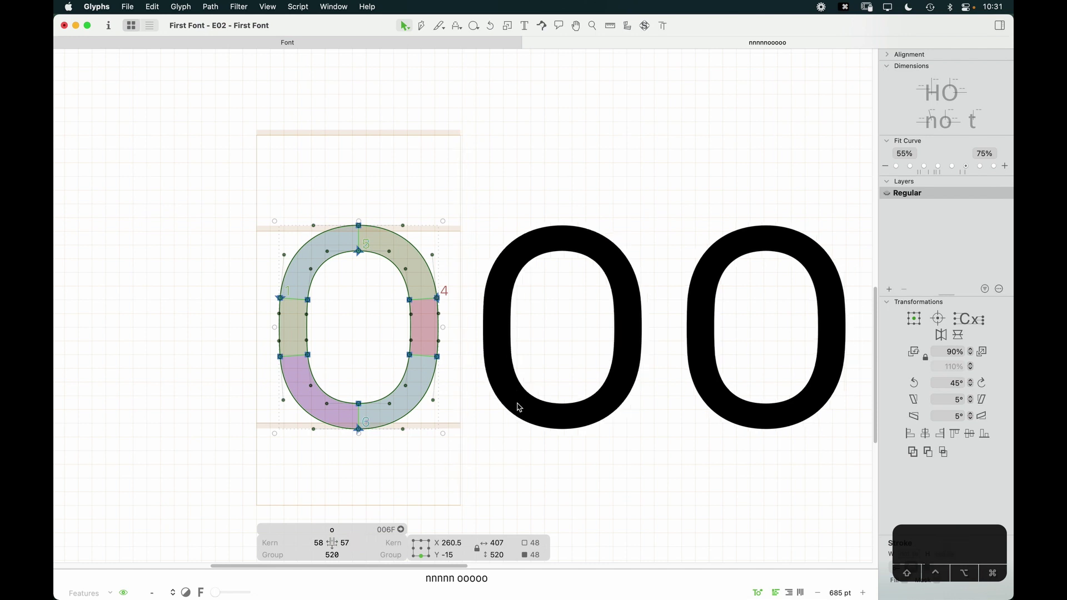
key(super+minus)
key(super+minus)
key(super+minus)
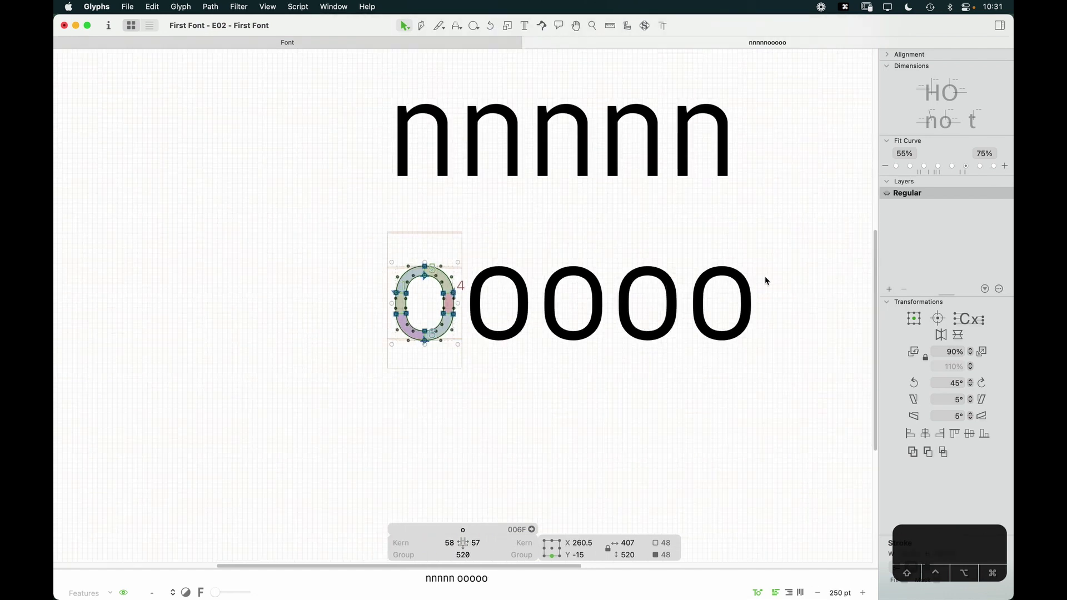
Undo and restore the right sidebearing change to compare the spacing of the n and o rows
click(776, 296)
key(super+z)
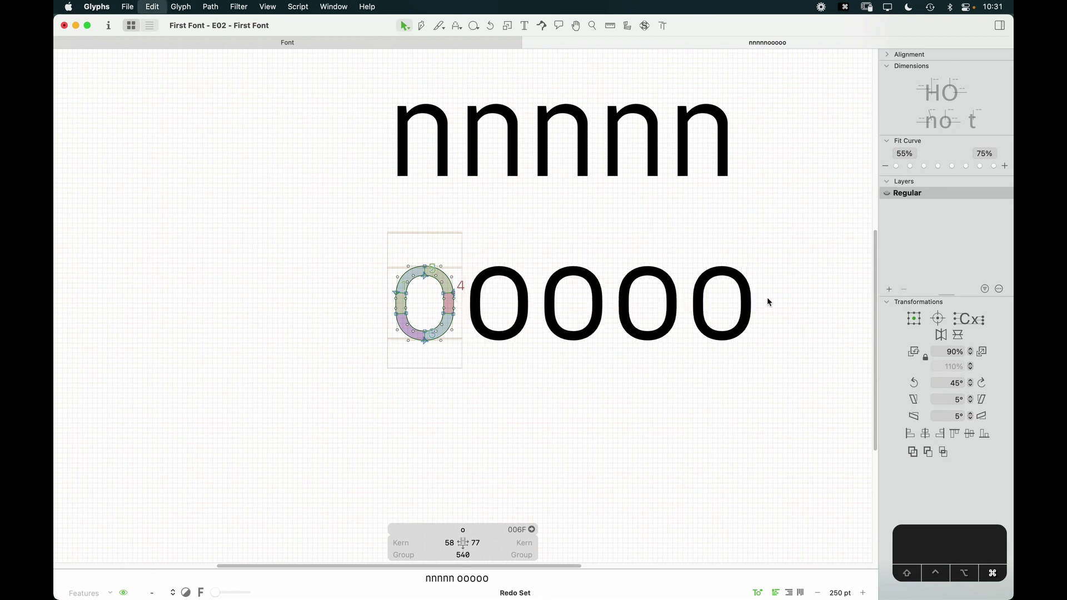
key(t)
click(756, 313)
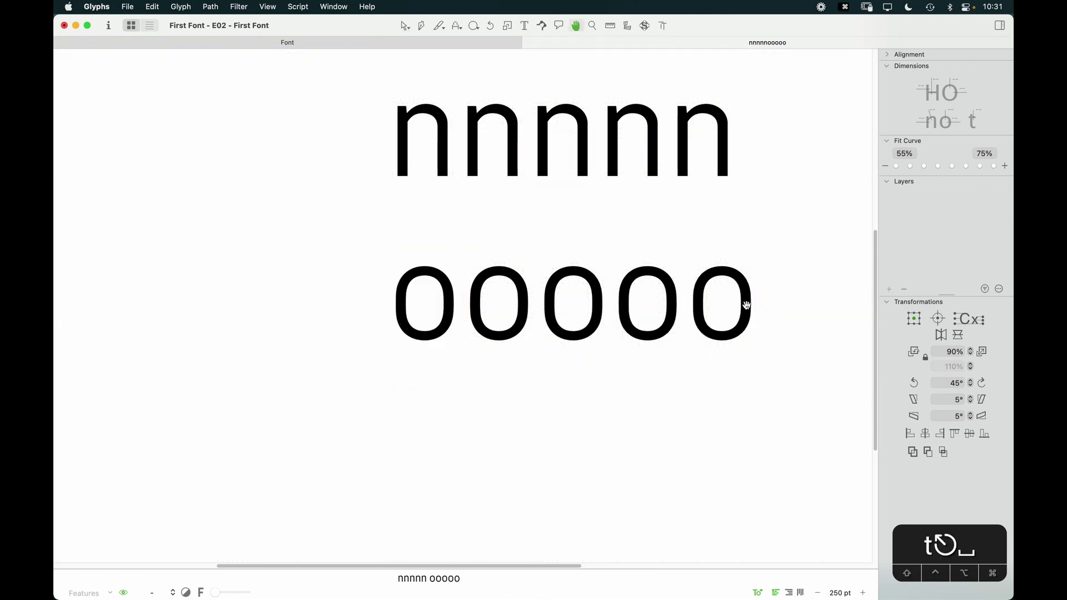
scroll(739, 311, right, 2)
key(super+minus)
key(space)
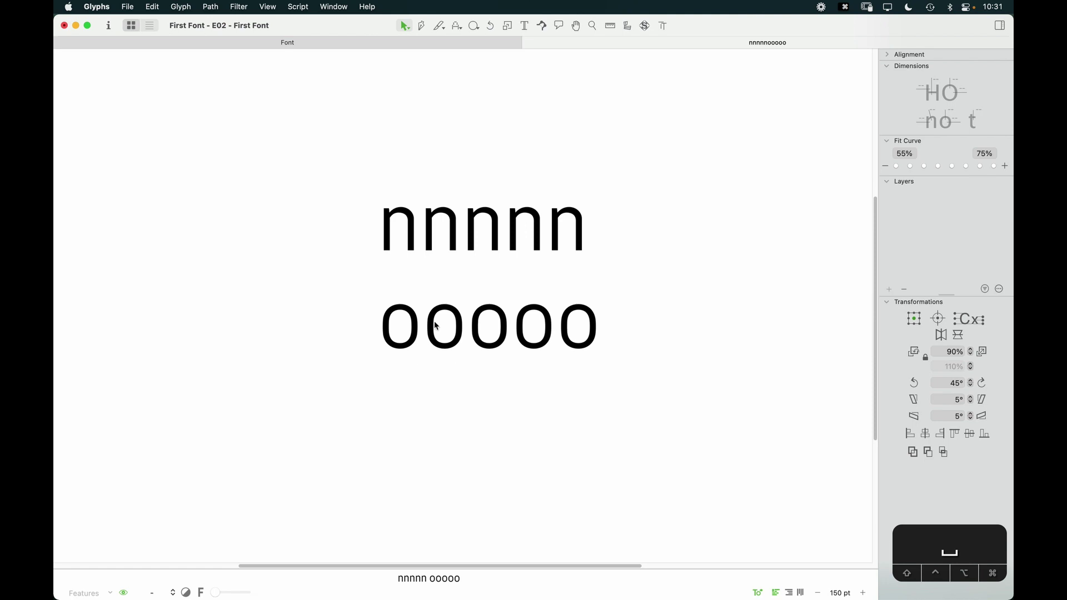
Add a third row reading nnoonn below the o row and preview the combined spacing
key(t)
click(599, 327)
text(nnoonn)
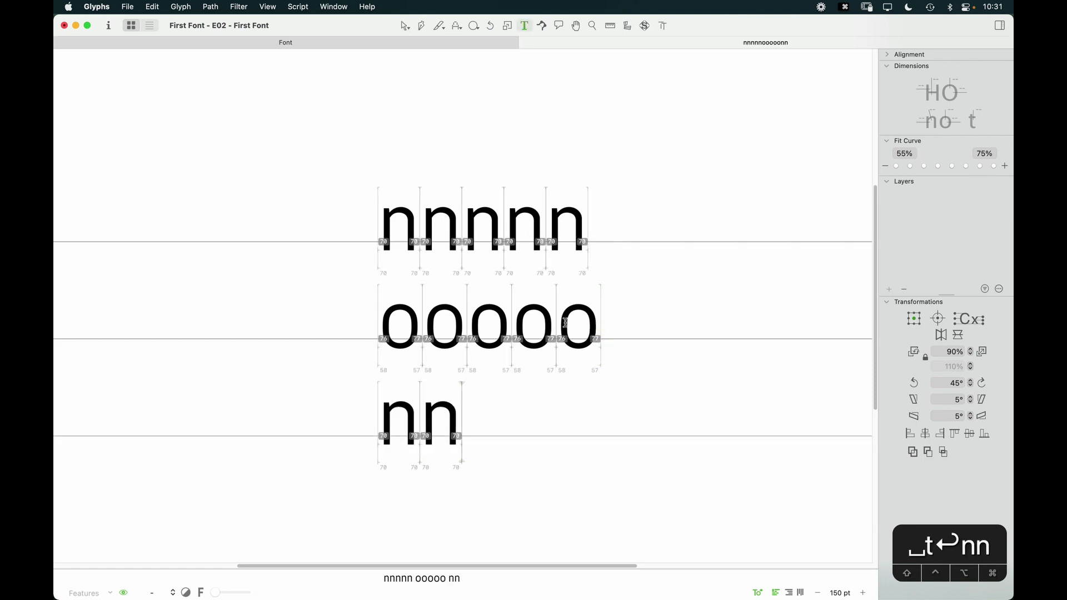
key(Escape)
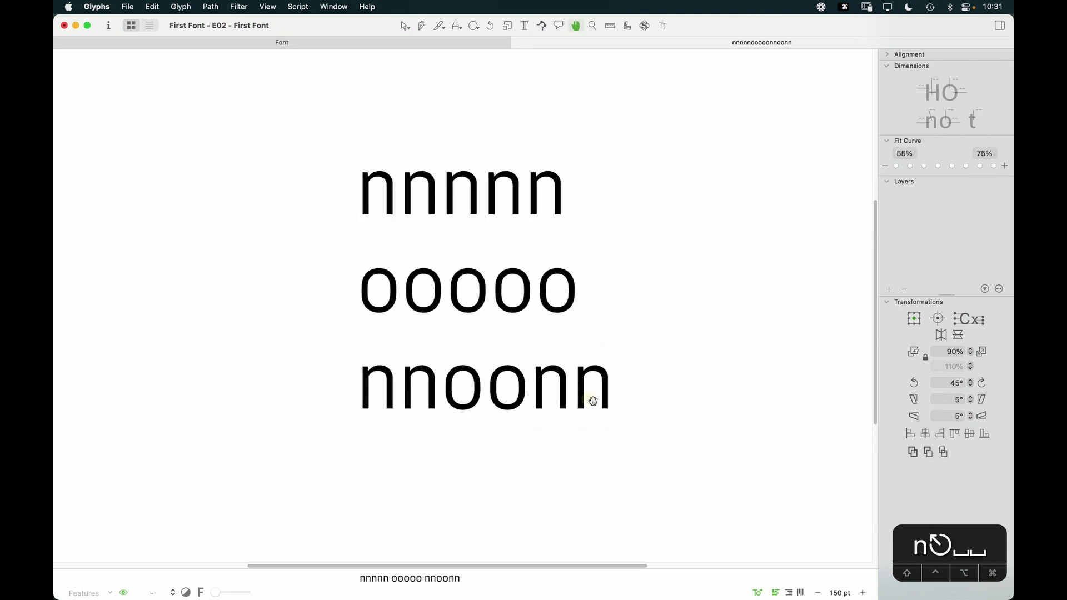
Examine the spacing of the nnnnn, ooooo and nnoonn rows at large and small sizes, comparing the rhythm and width of the letters
key(z)
drag(592, 398, 435, 384)
key(space)
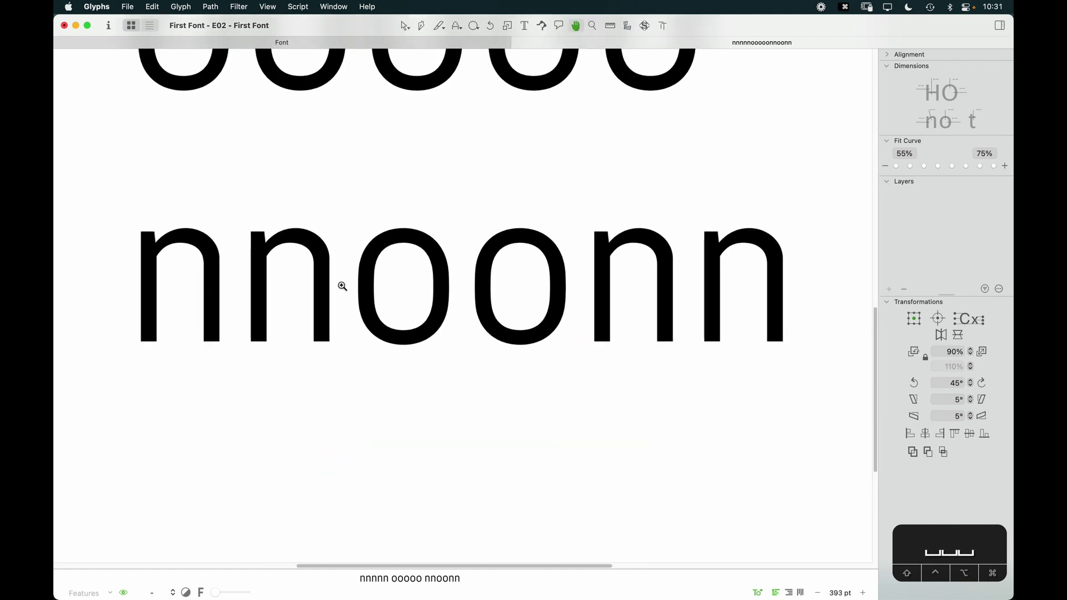
key(z)
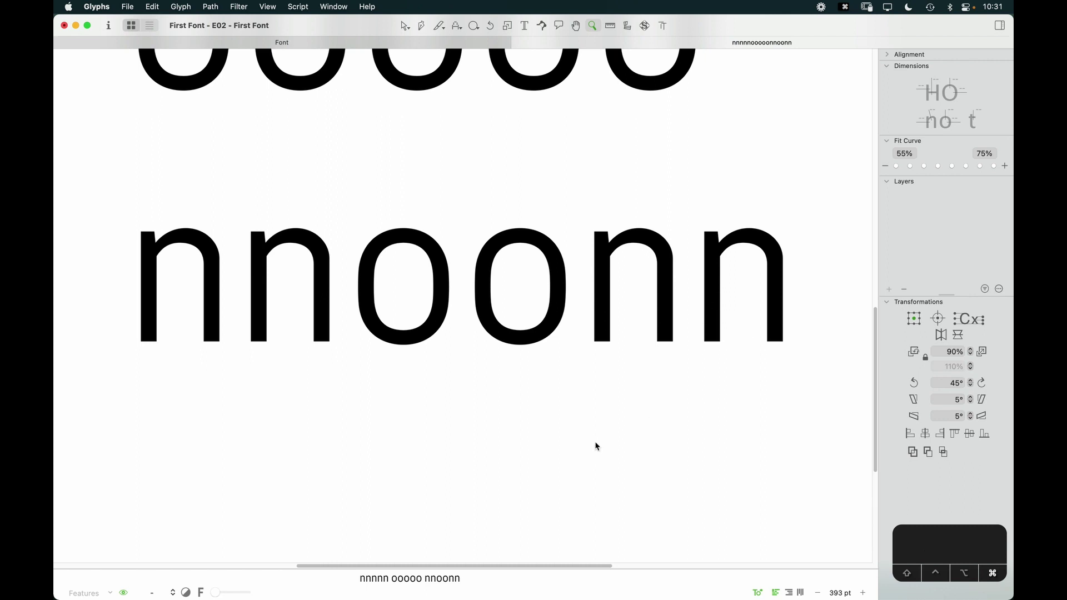
key(super+minus)
key(super+minus)
key(super+minus)
key(super+minus)
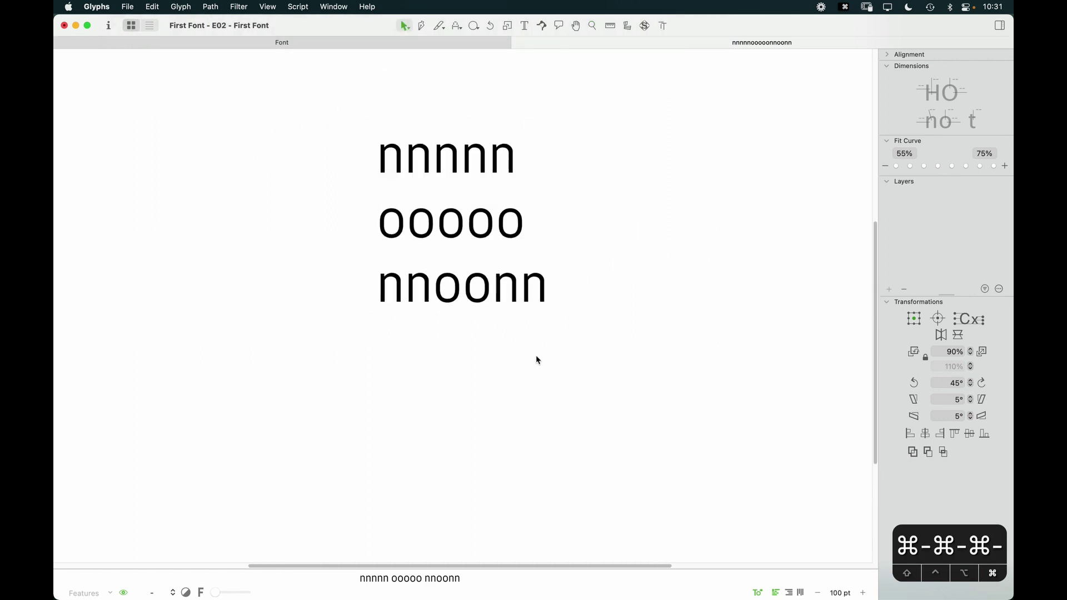
key(super+equal)
key(super+equal)
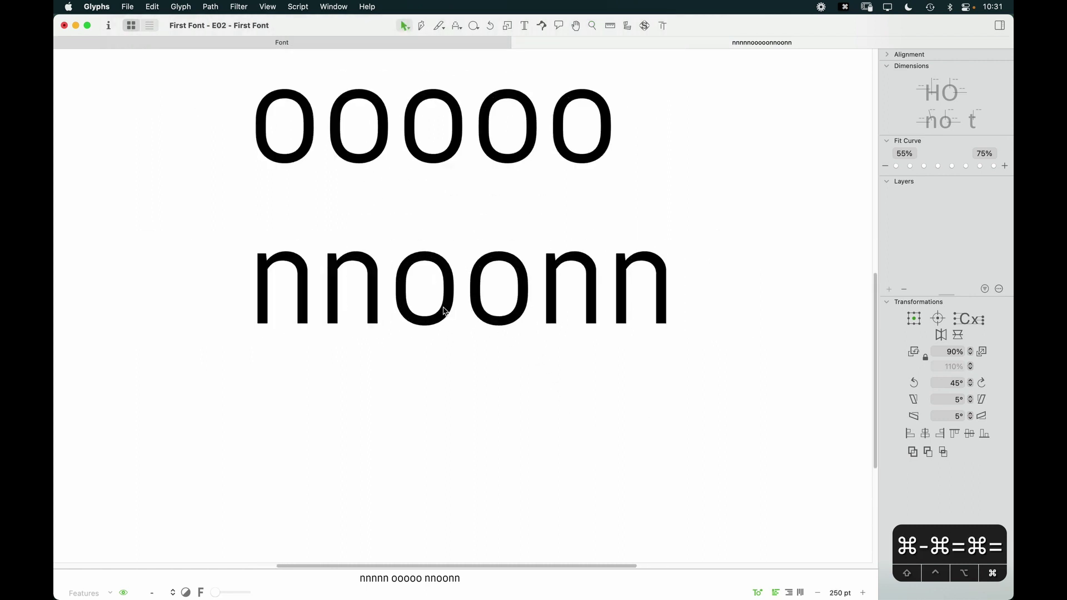
key(super+minus)
key(super+minus)
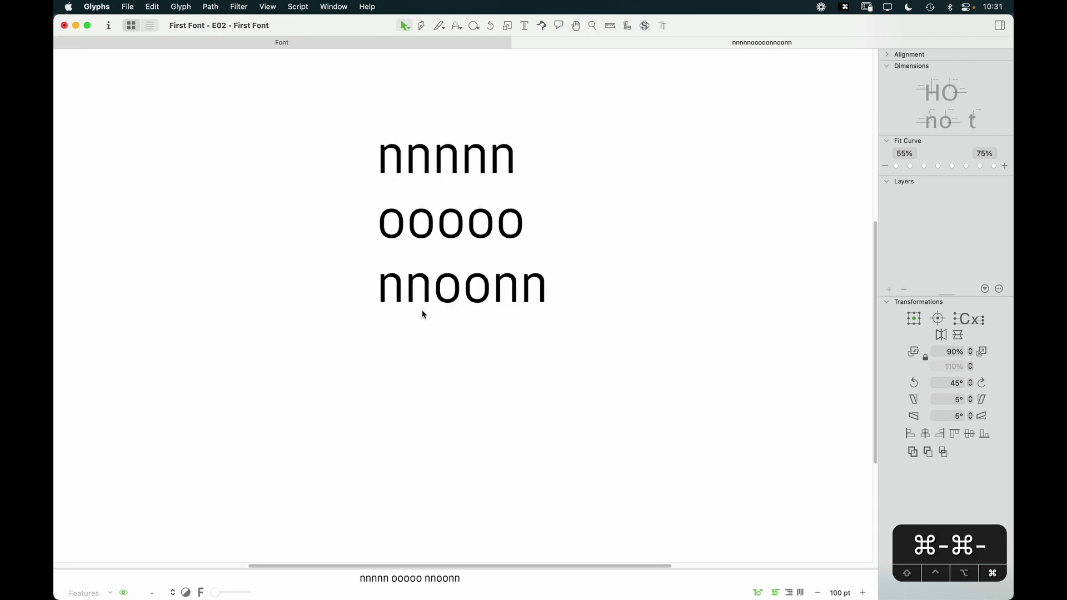
key(space)
drag(570, 246, 558, 282)
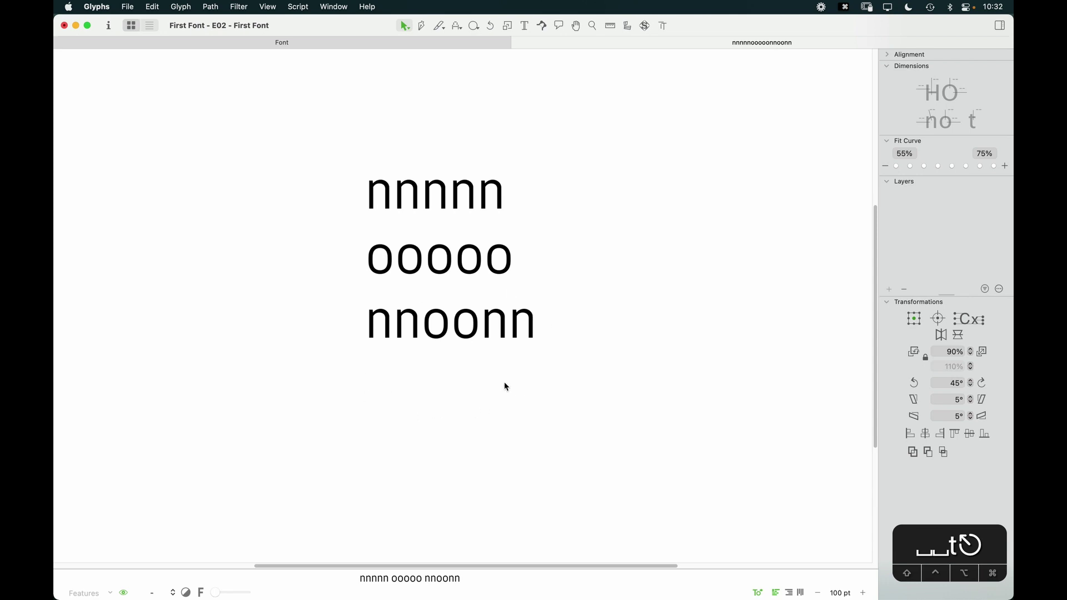
Open the second o of the nnoonn row for editing and shift its centre and right-half nodes 5 units left
key(z)
drag(505, 278, 395, 364)
key(v)
double_click(565, 308)
key(z)
drag(488, 388, 430, 456)
key(v)
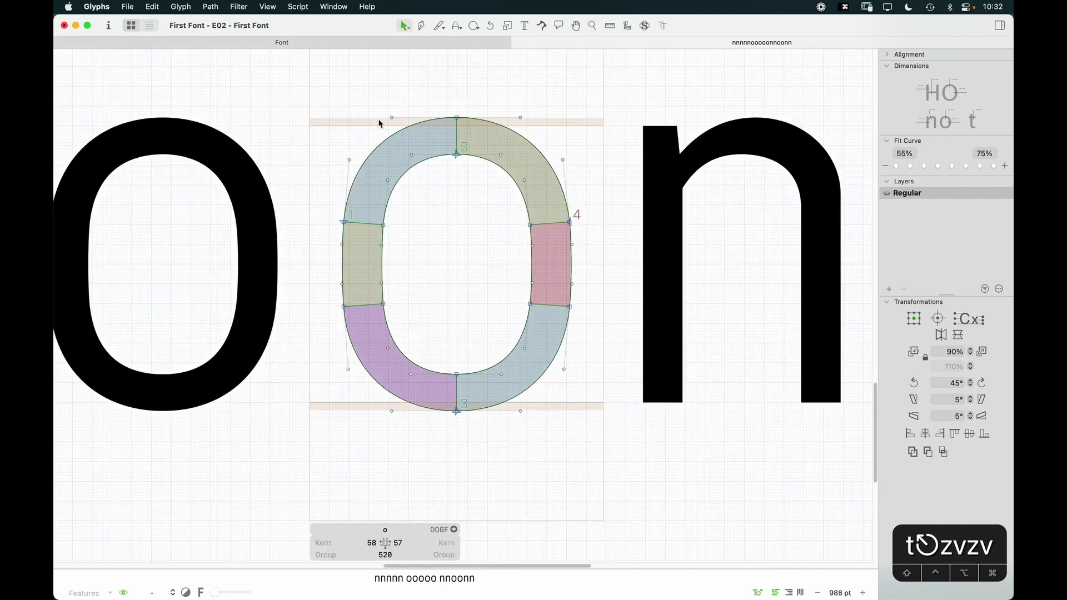
drag(597, 89, 431, 441)
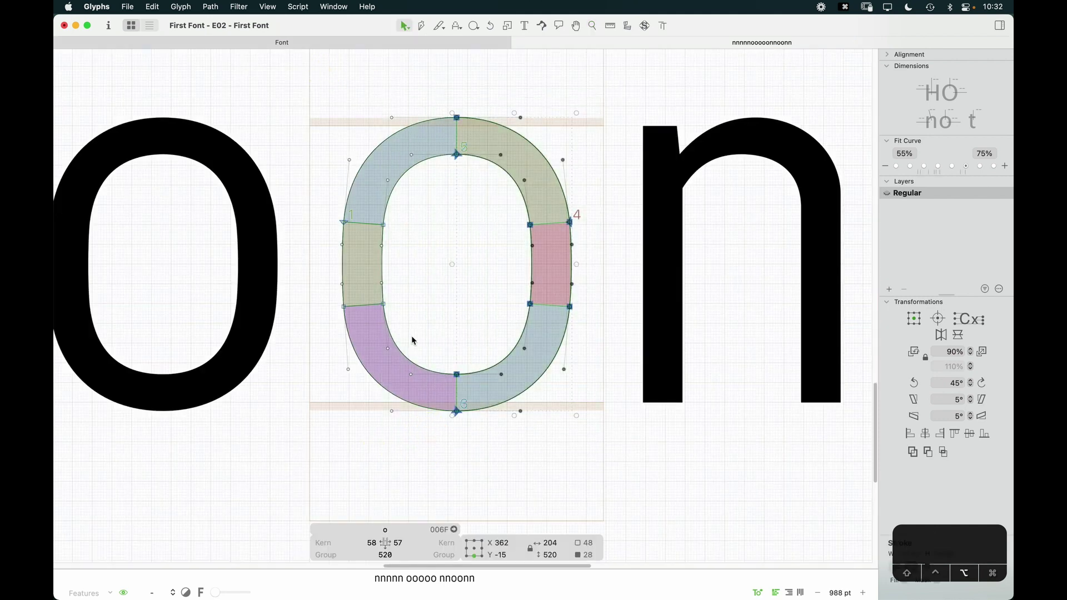
key(alt+Left)
key(alt+Left)
key(alt+Left)
key(alt+Left)
key(alt+Left)
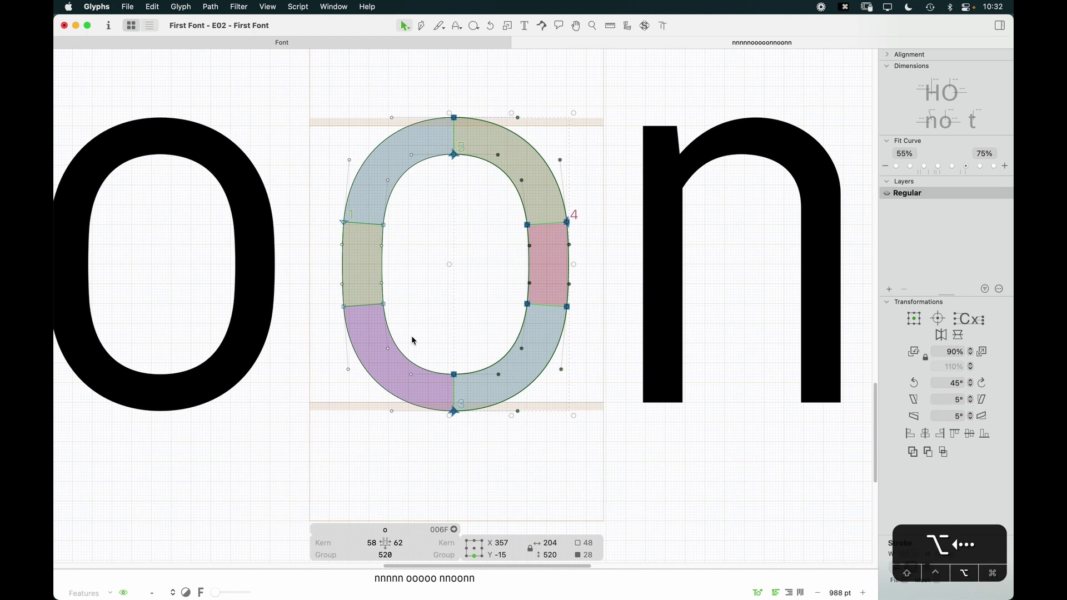
Move only the o's right-side nodes a further 5 units left to narrow its right half evenly
drag(601, 90, 452, 460)
key(alt+Left)
key(alt+Left)
key(alt+Left)
key(alt+Left)
key(alt+Left)
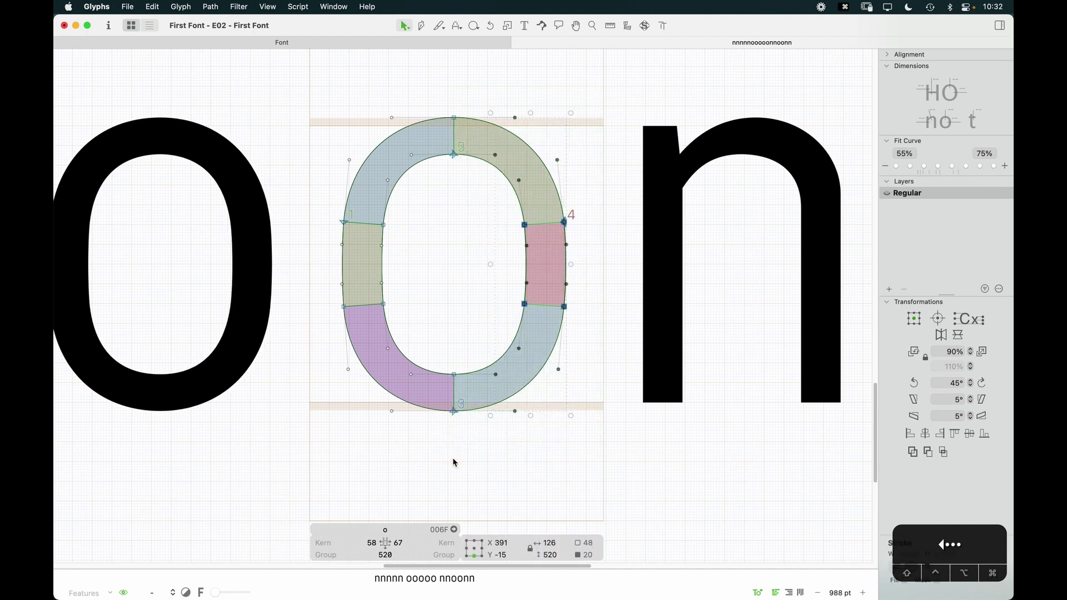
click(471, 451)
Set the narrowed o's right sidebearing to 57 and preview it in the o and nnoonn rows
click(397, 538)
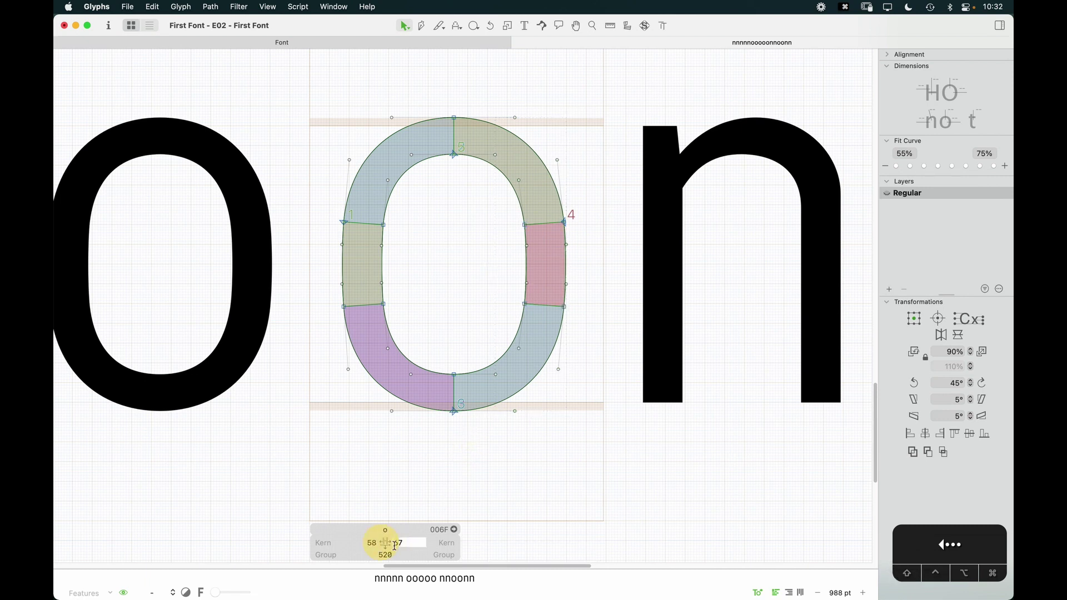
text(57)
key(Return)
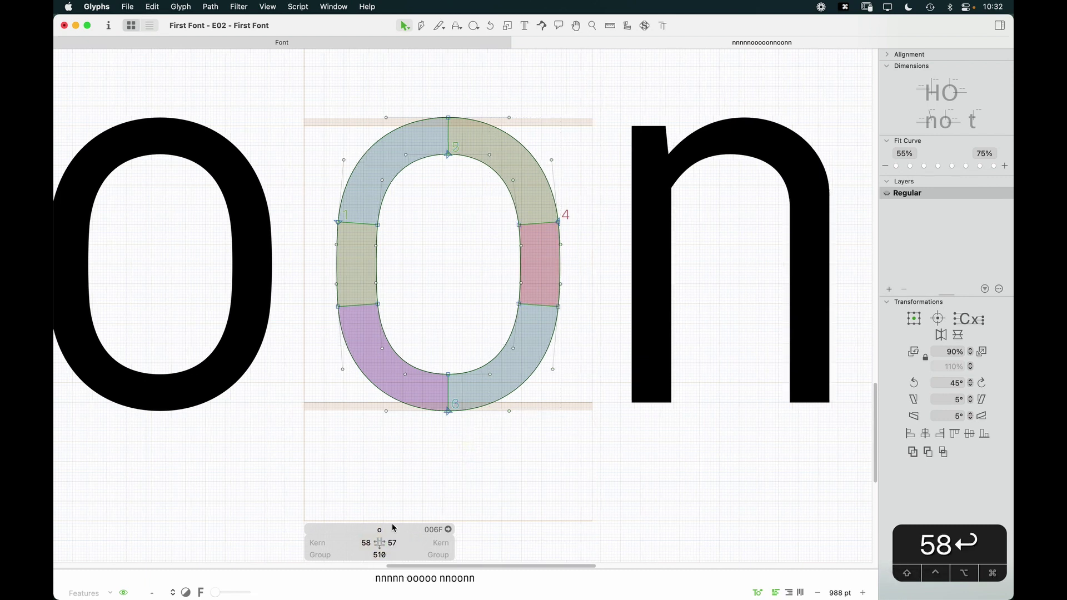
key(super+minus)
key(super+minus)
key(super+minus)
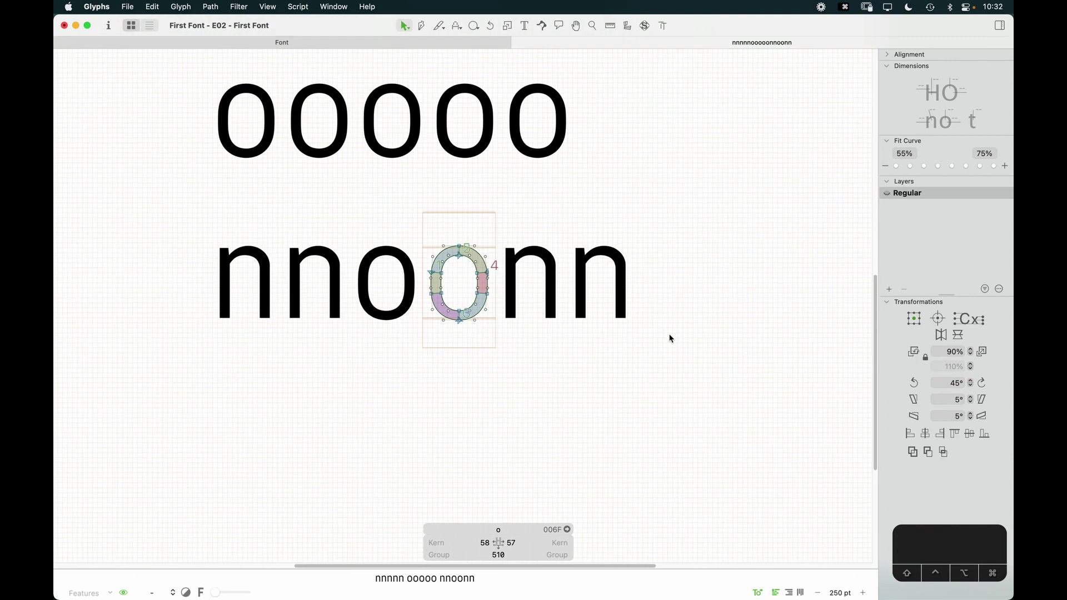
key(space)
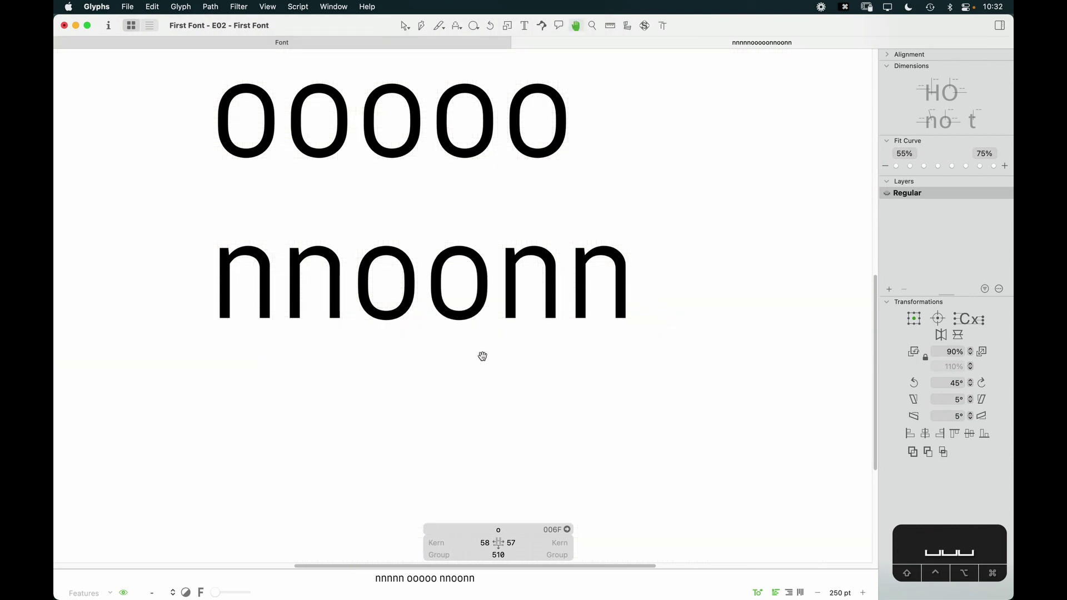
Overlay the n as a component on the o, shift it 20 units right to compare widths, and remove it
double_click(483, 277)
click(483, 276)
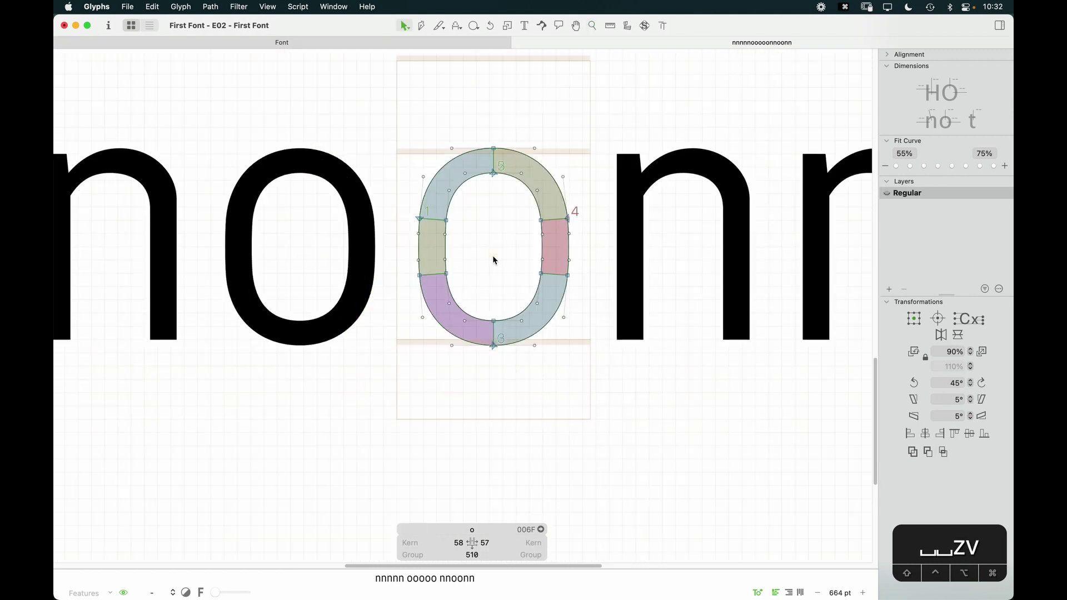
key(super+f)
text(n)
key(Return)
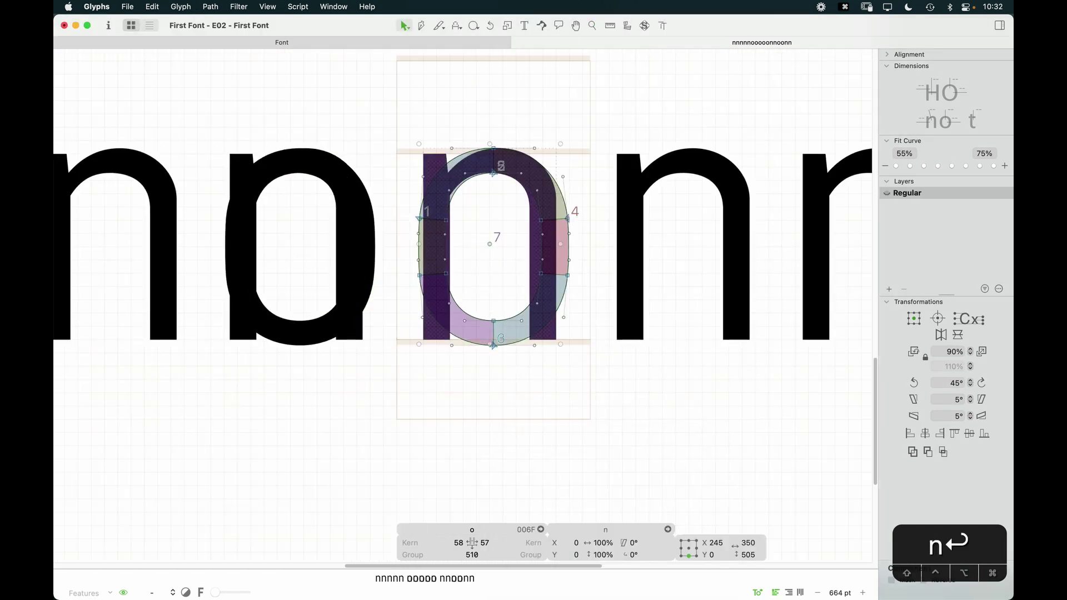
key(Right)
key(Right)
key(Right)
key(Right)
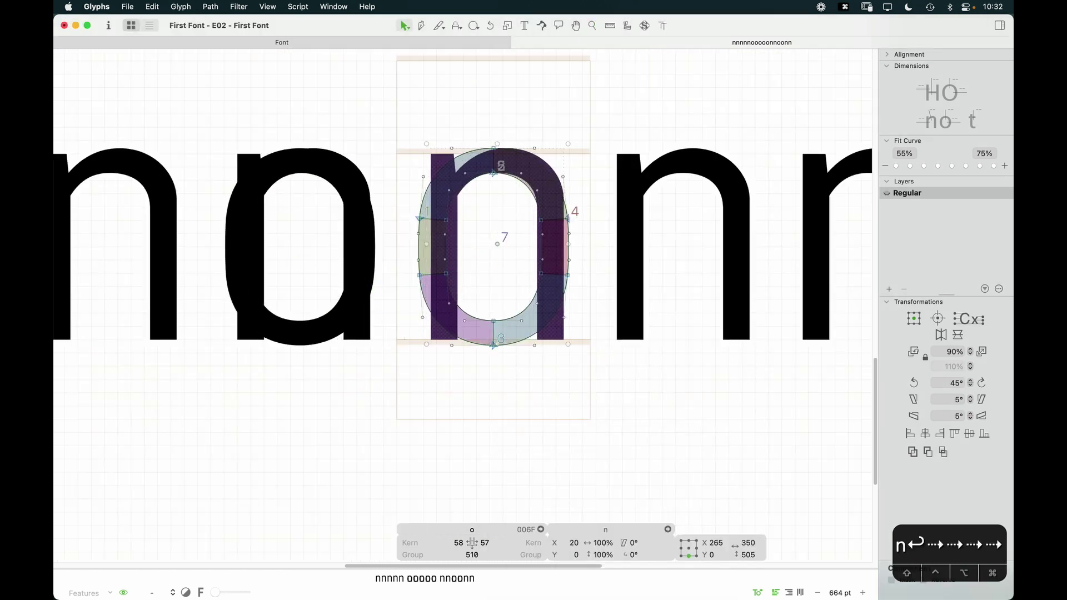
key(BackSpace)
Shift the o's centre and right-half nodes another 5 units left
drag(592, 89, 478, 396)
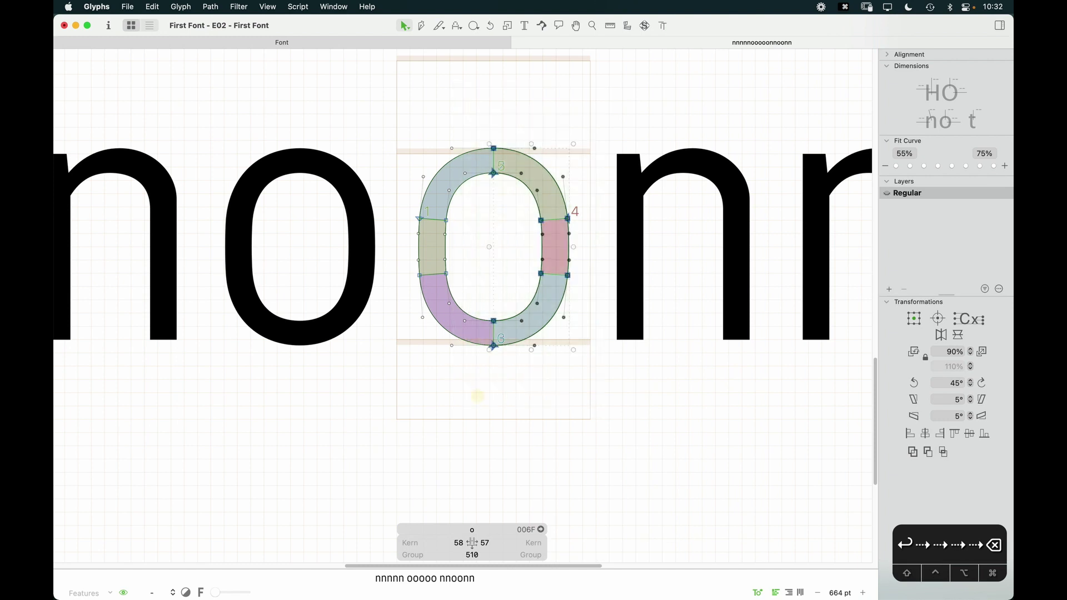
key(Left)
key(Left)
key(Left)
key(Left)
key(Left)
Move the o's right-side nodes alone 5 units left to balance the second narrowing
drag(607, 108, 504, 414)
key(Left)
key(Left)
key(Left)
key(Left)
key(Left)
click(534, 481)
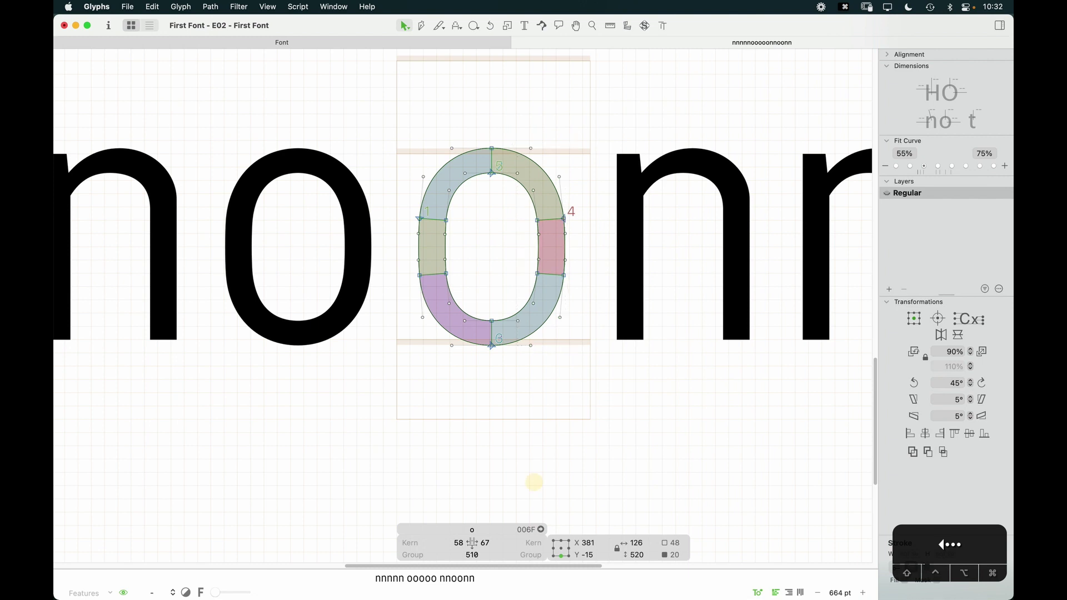
key(ctrl+super+m)
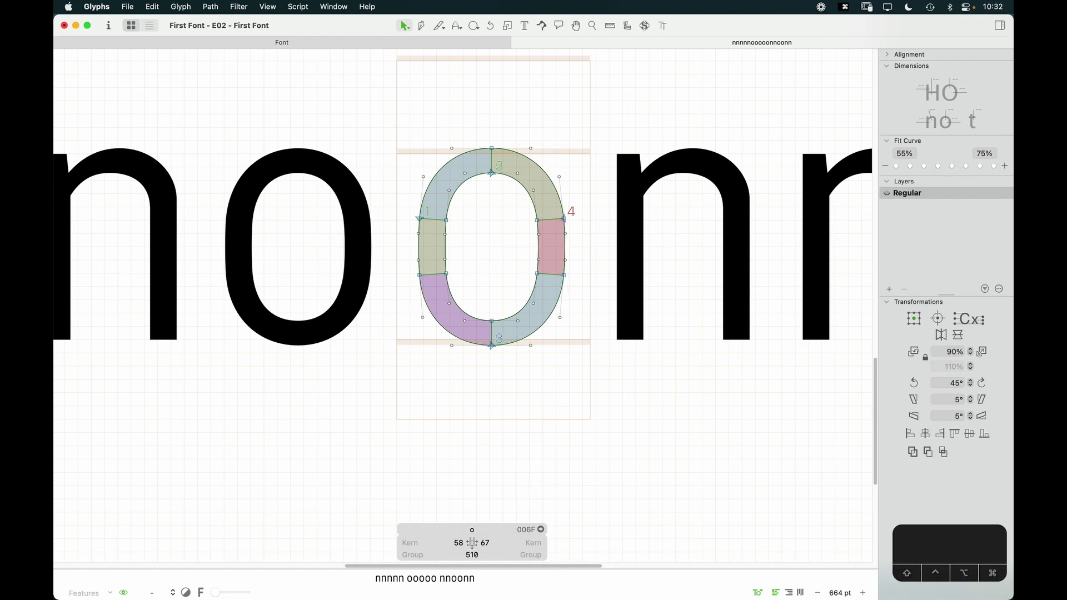
Reset the o's right sidebearing to 57 and bring the o and nnoonn rows into view
click(494, 542)
text(57)
key(Return)
key(super+minus)
key(super+minus)
key(super+minus)
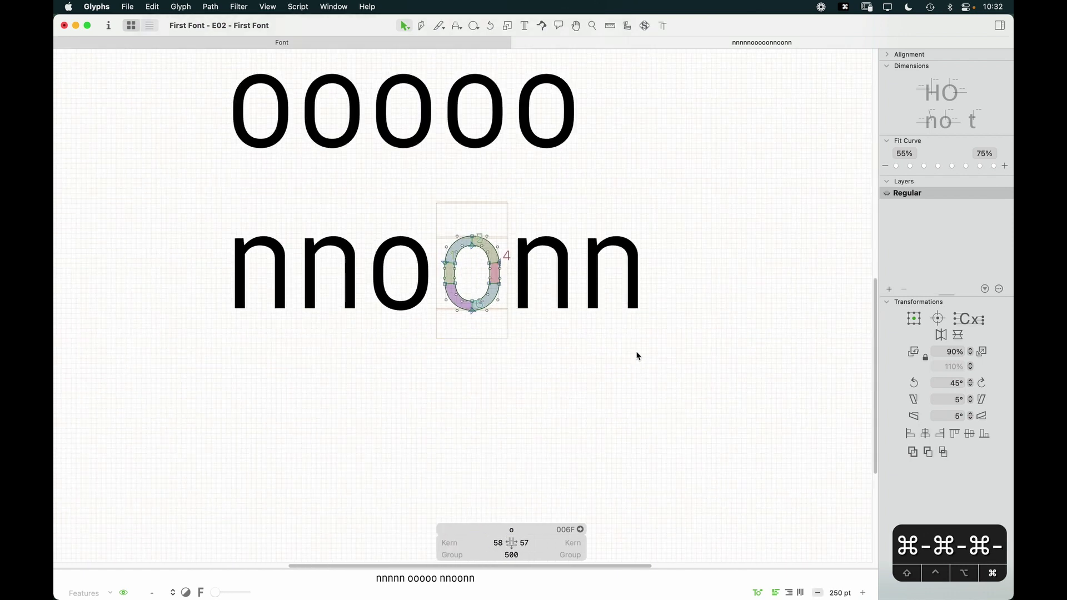
Review the spacing and sidebearings of all three n and o rows with the narrower o
key(t)
click(584, 278)
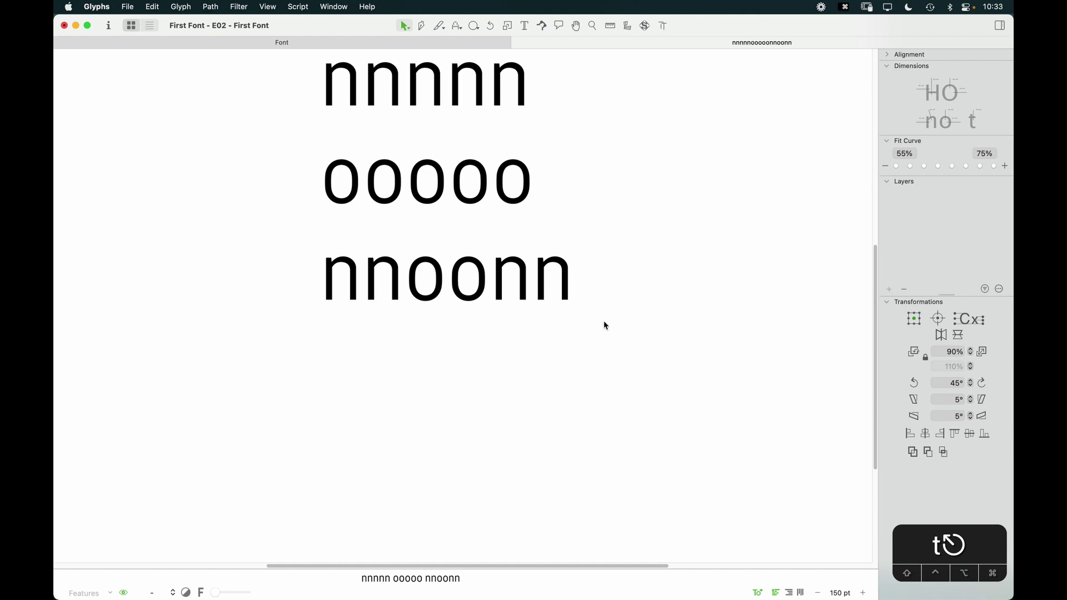
scroll(622, 295, up, 3)
key(space)
key(space)
key(space)
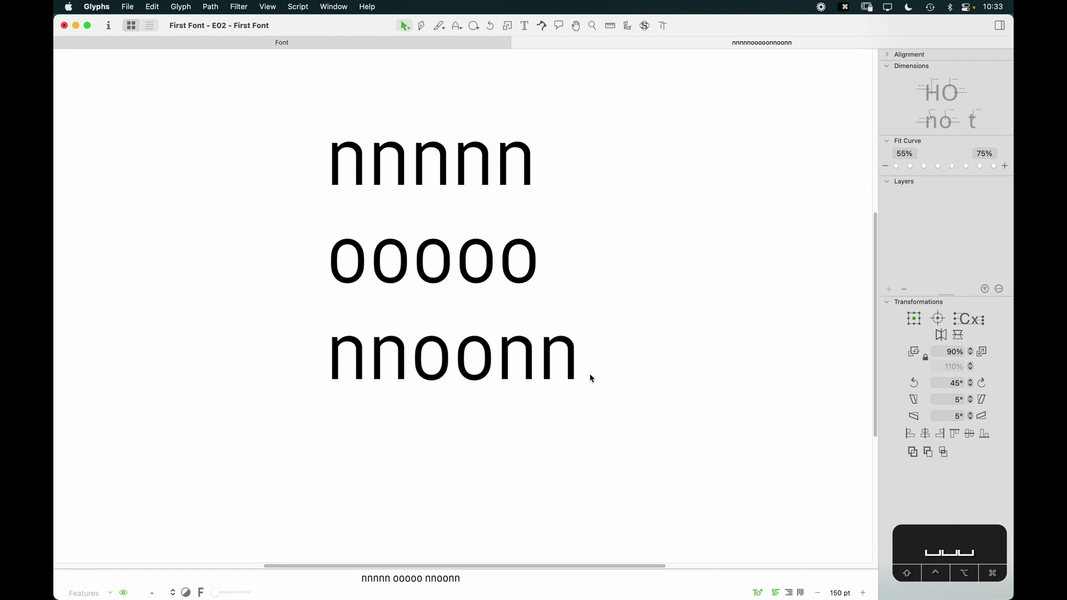
key(t)
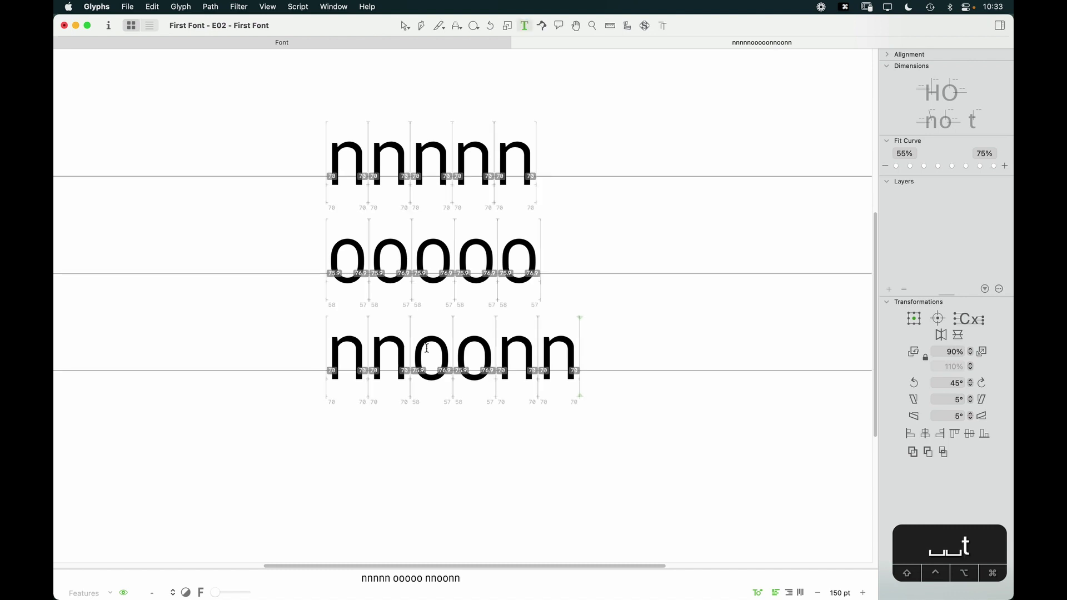
Open the o in a new tab from the font overview and replace its text with the test word onion
click(488, 43)
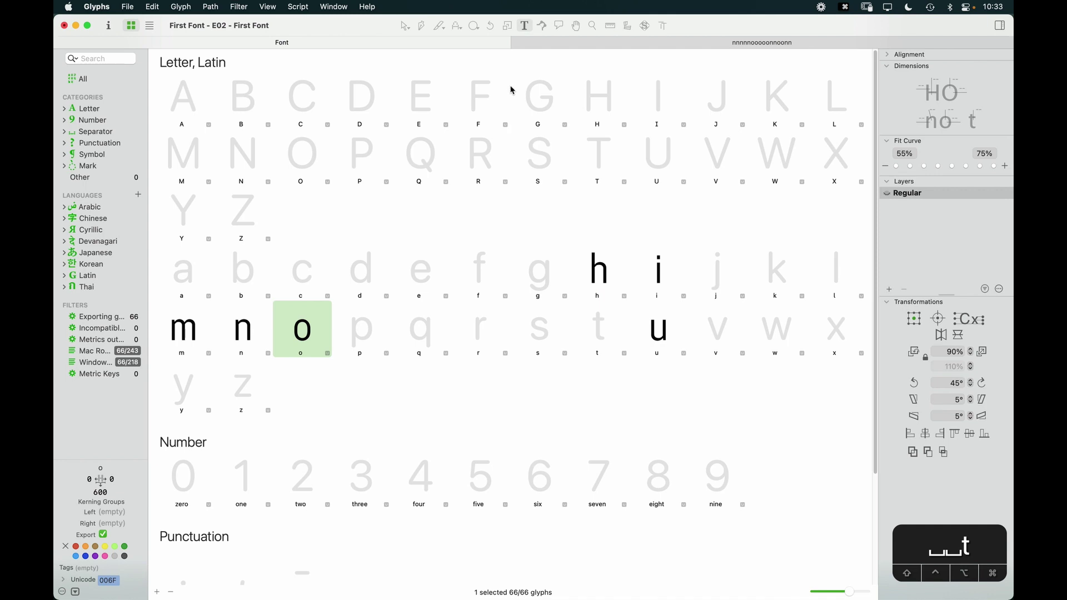
double_click(305, 318)
text(to)
key(super+a)
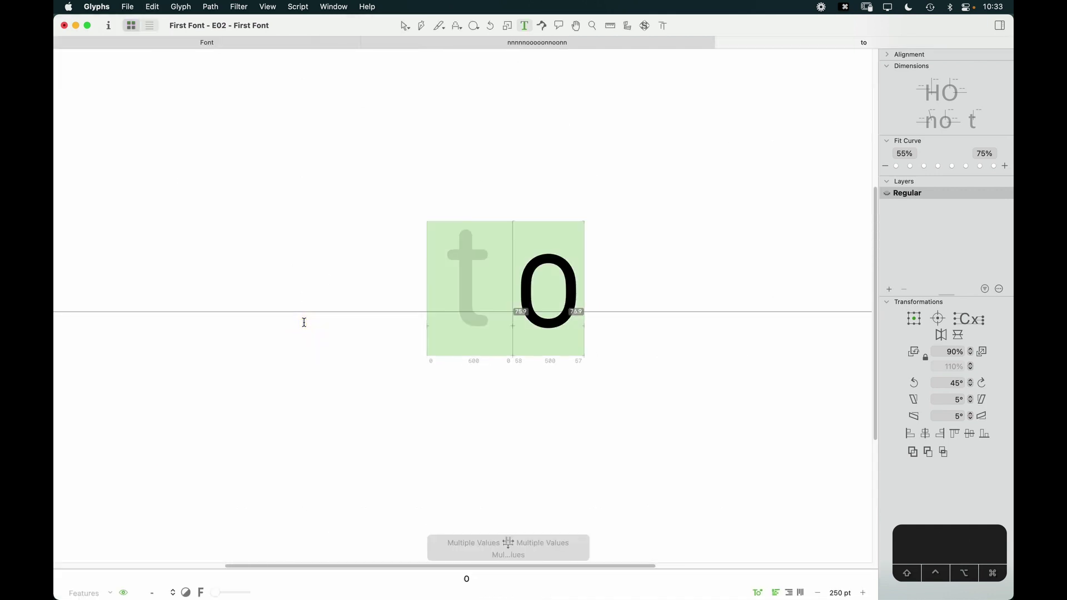
text(i)
key(BackSpace)
text(onion)
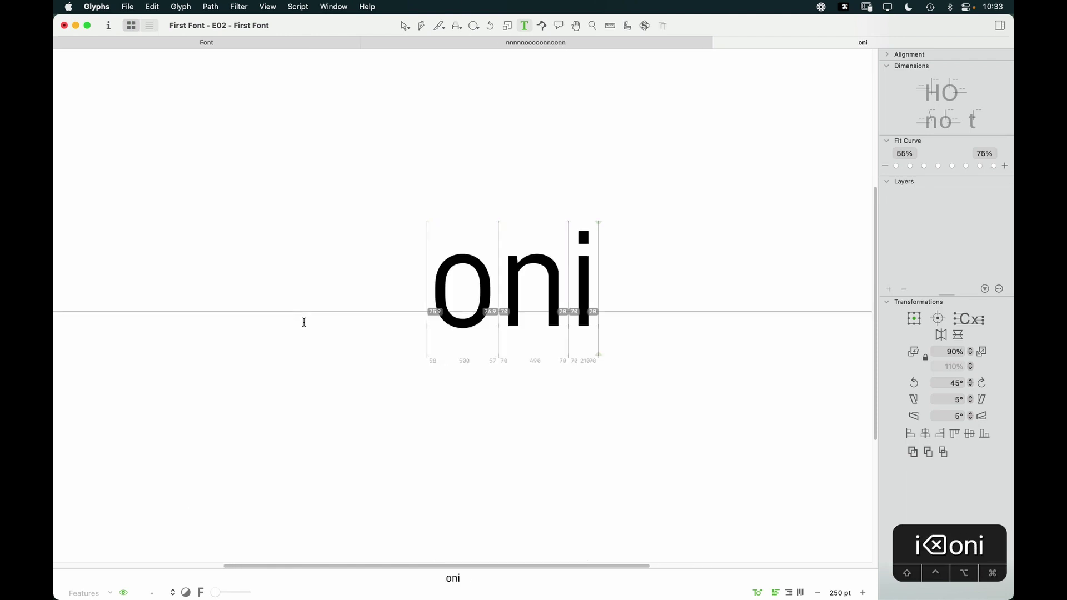
key(Escape)
drag(741, 286, 637, 291)
Add a second line reading minion below onion and preview both words at small and large sizes
key(t)
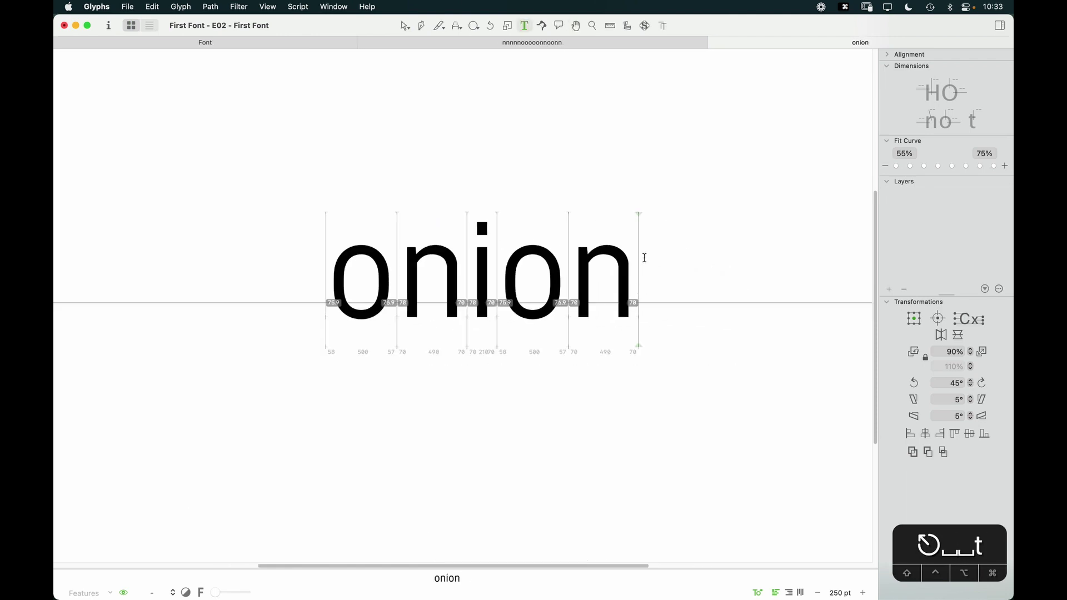
key(Return)
text(minion)
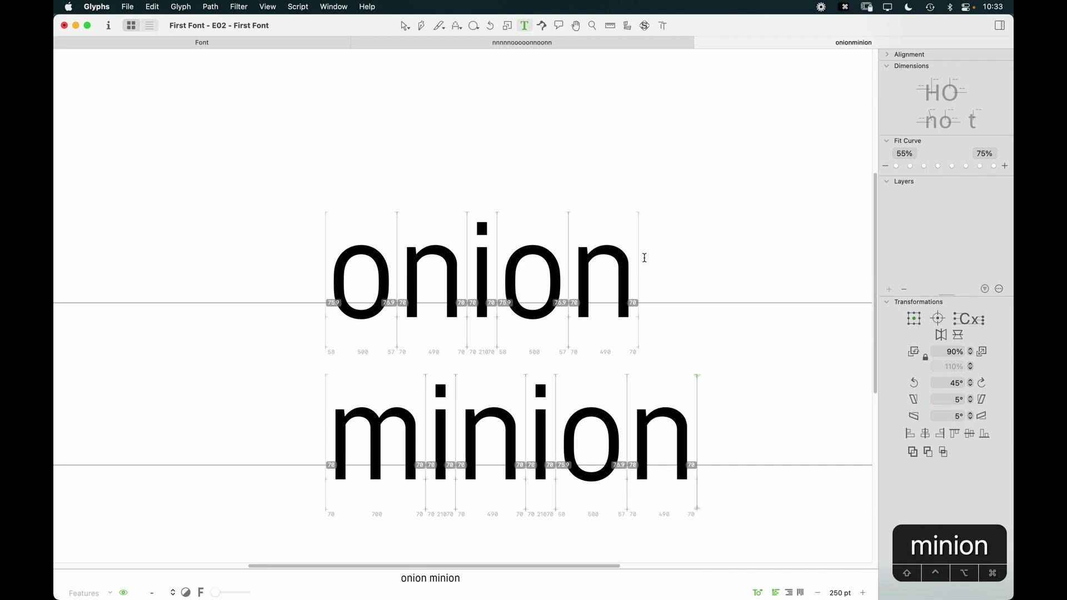
key(super+minus)
key(super+minus)
key(Escape)
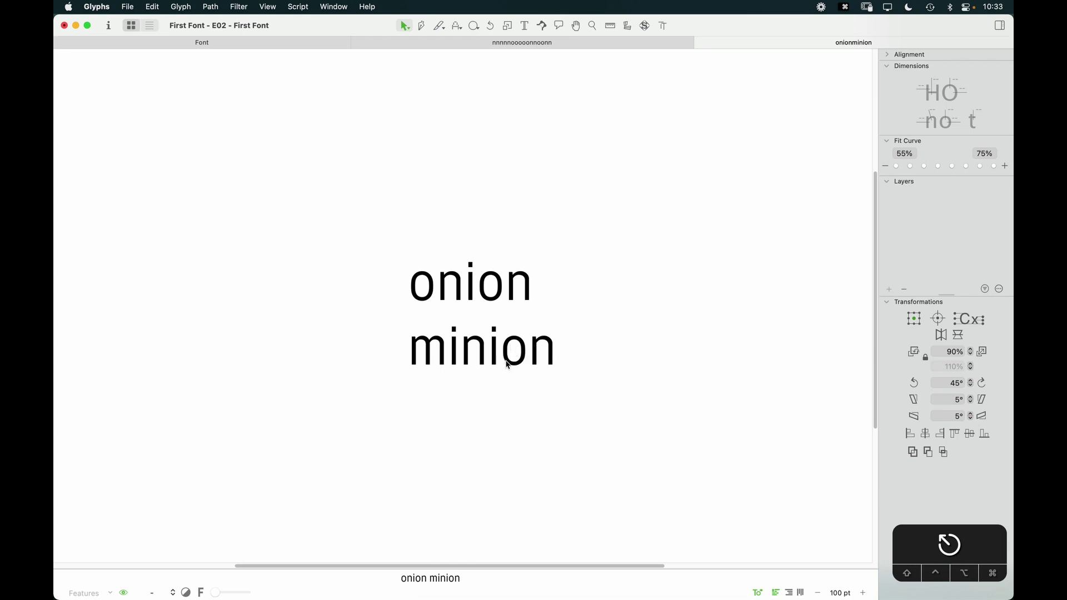
key(z)
drag(629, 215, 345, 388)
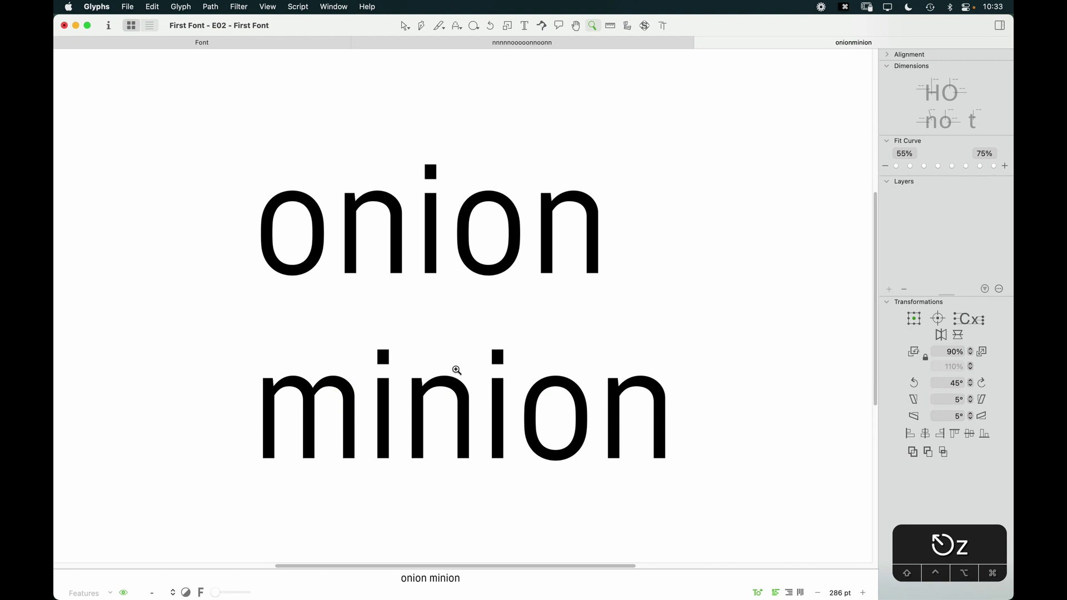
Replace the test words with op and compare the finished o with the empty p glyph's placeholder up close
key(t)
key(super+a)
text(o)
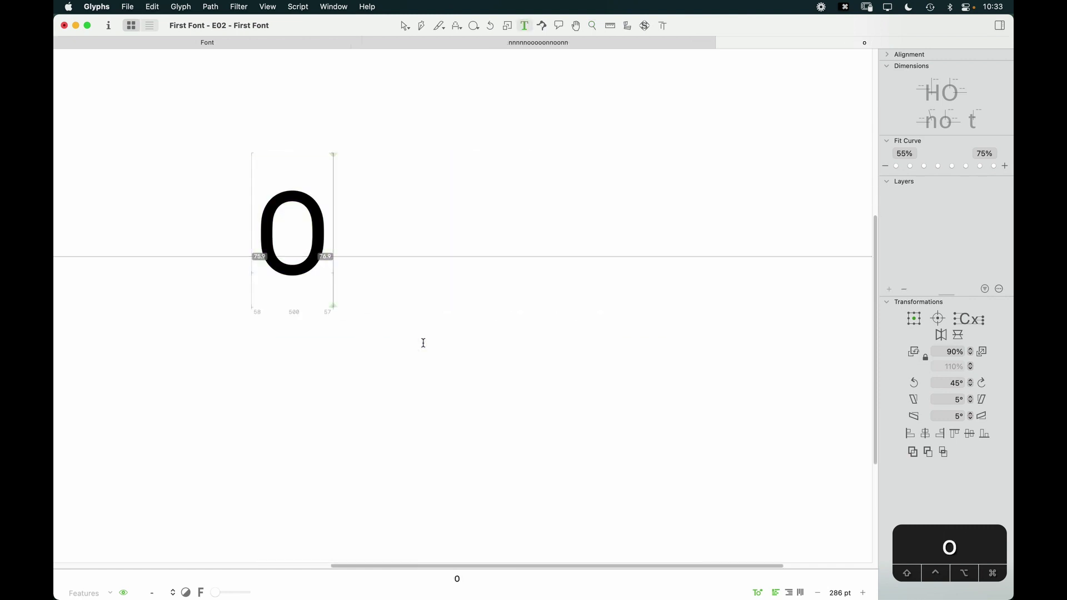
text(p)
key(Escape)
key(z)
drag(511, 164, 228, 336)
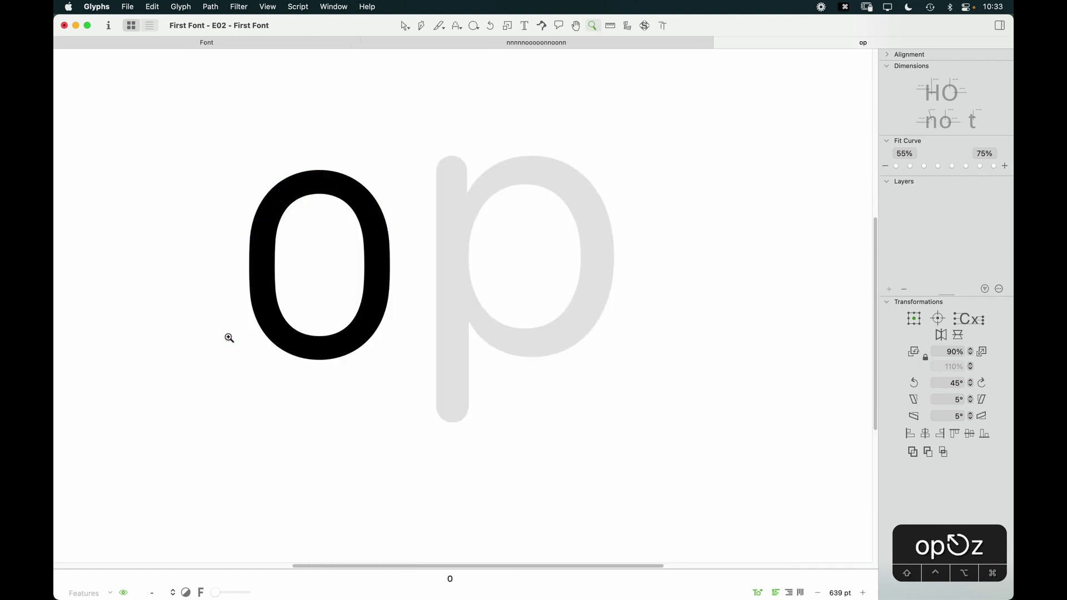
key(space)
super+click(352, 297)
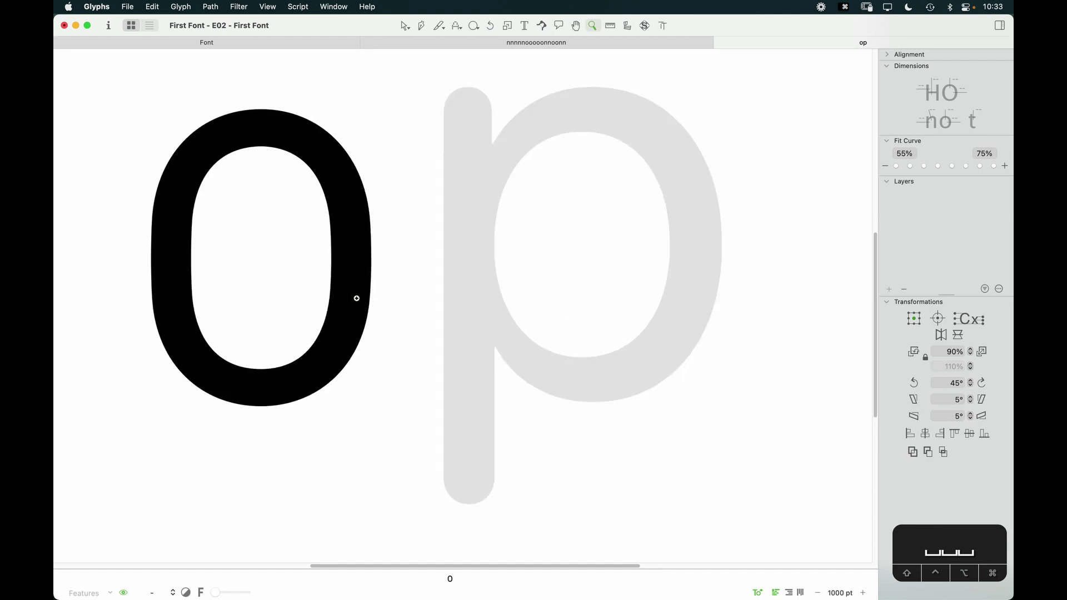
key(super+minus)
text(t)
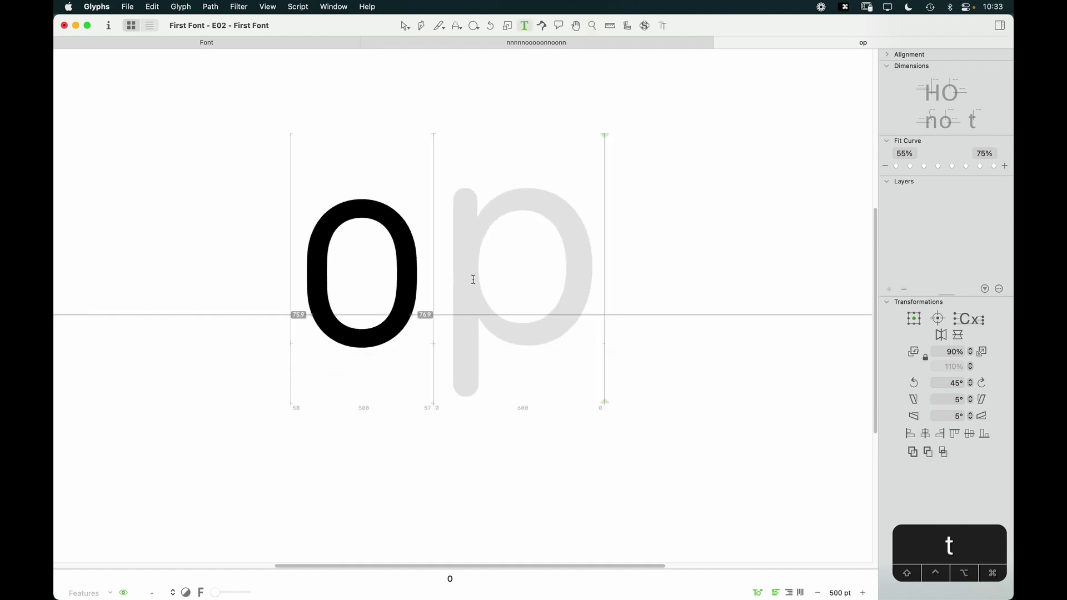
Add an n after the p in the test text and copy all of its outlines into the empty p glyph
text(n)
key(Escape)
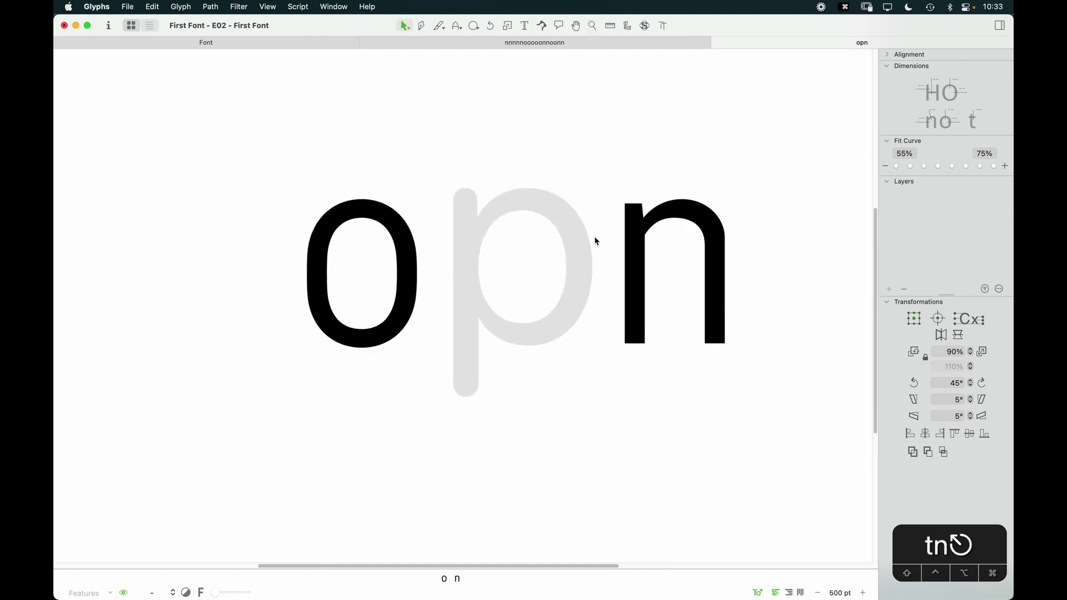
double_click(692, 297)
key(super+a)
key(super+c)
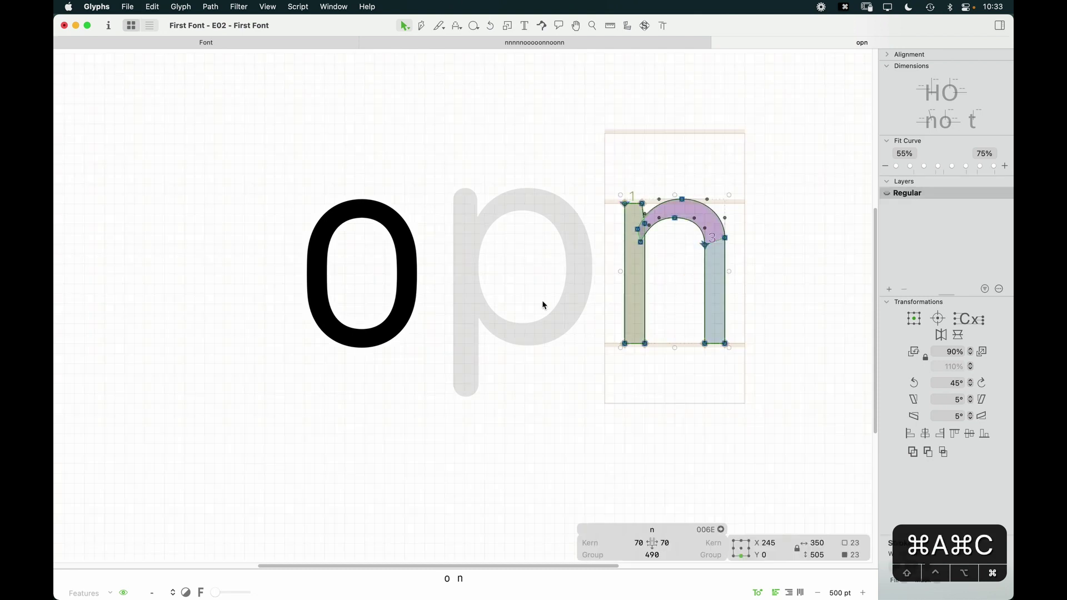
double_click(507, 302)
key(super+v)
click(498, 350)
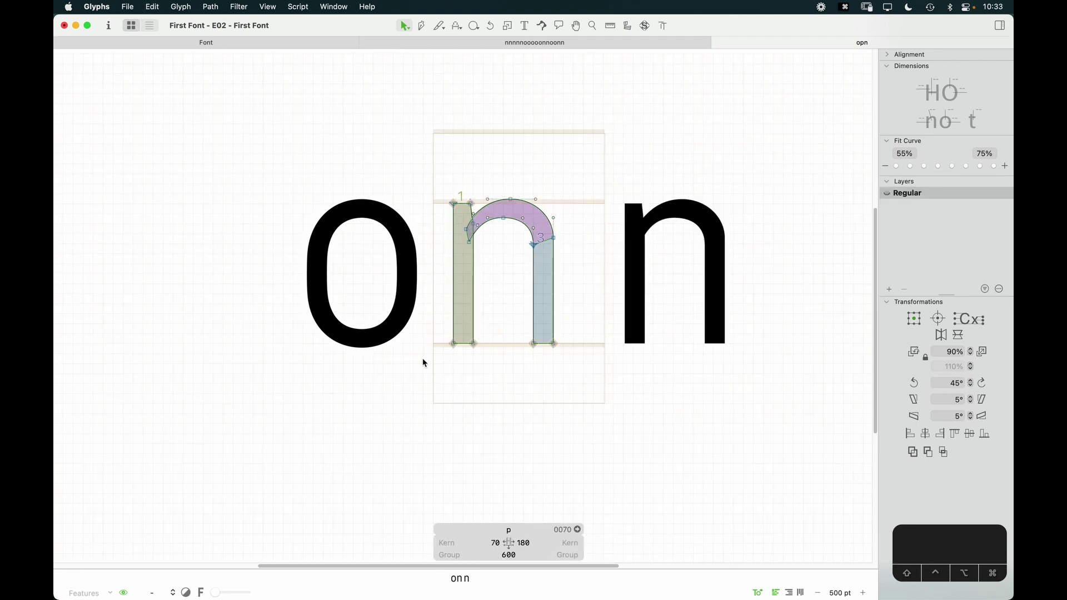
Extend the bottom of the p's left stem down to the descender at Y -205 and preview the shape
drag(424, 362, 477, 419)
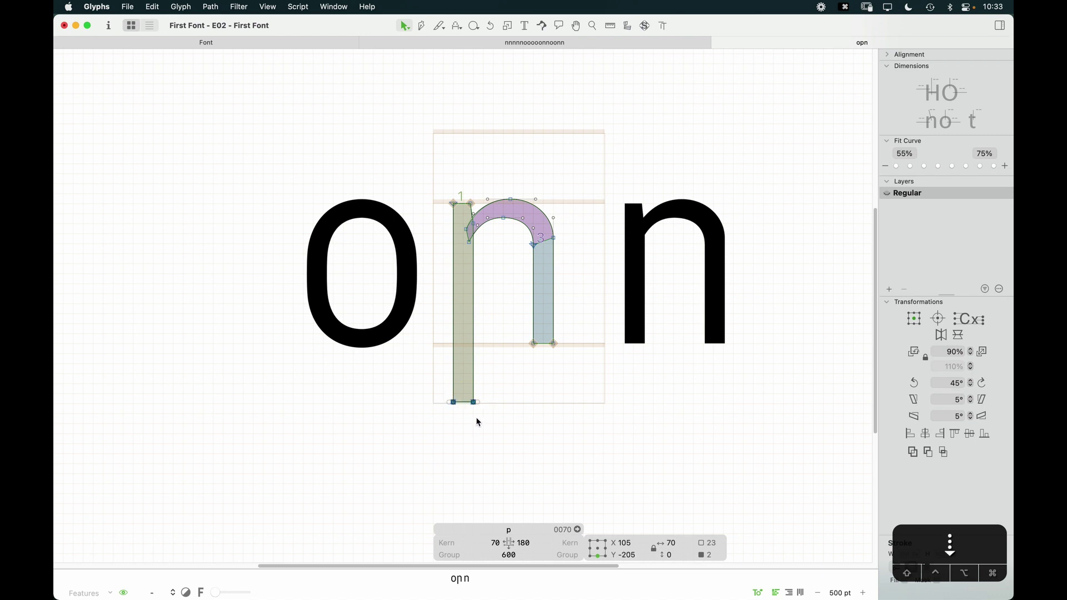
click(479, 427)
key(space)
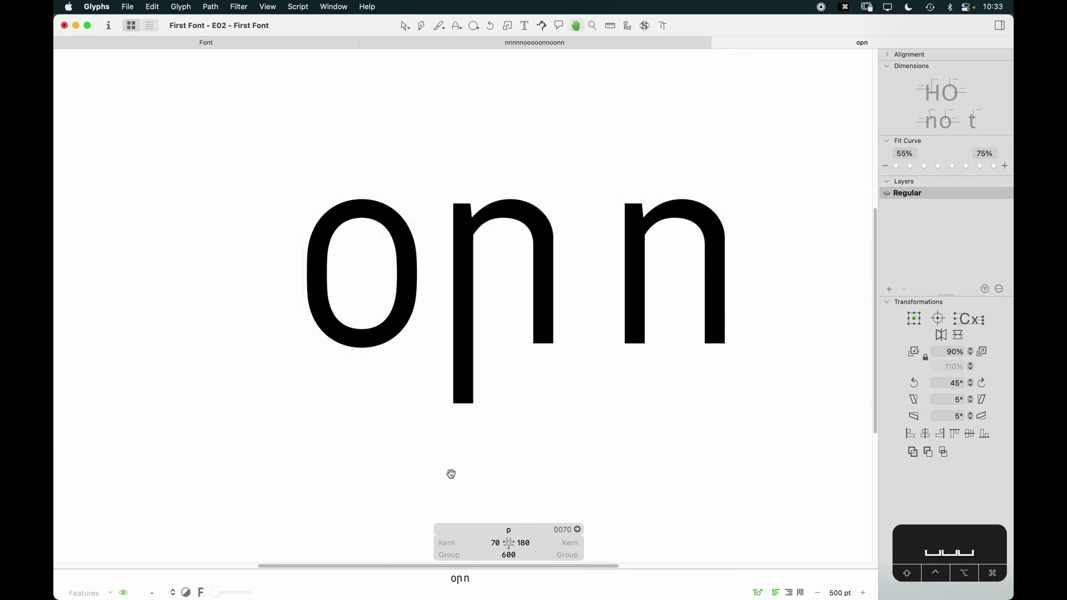
Shorten the p's right stem by raising its bottom edge to about the middle of the x-height
key(z)
drag(604, 174, 392, 360)
key(v)
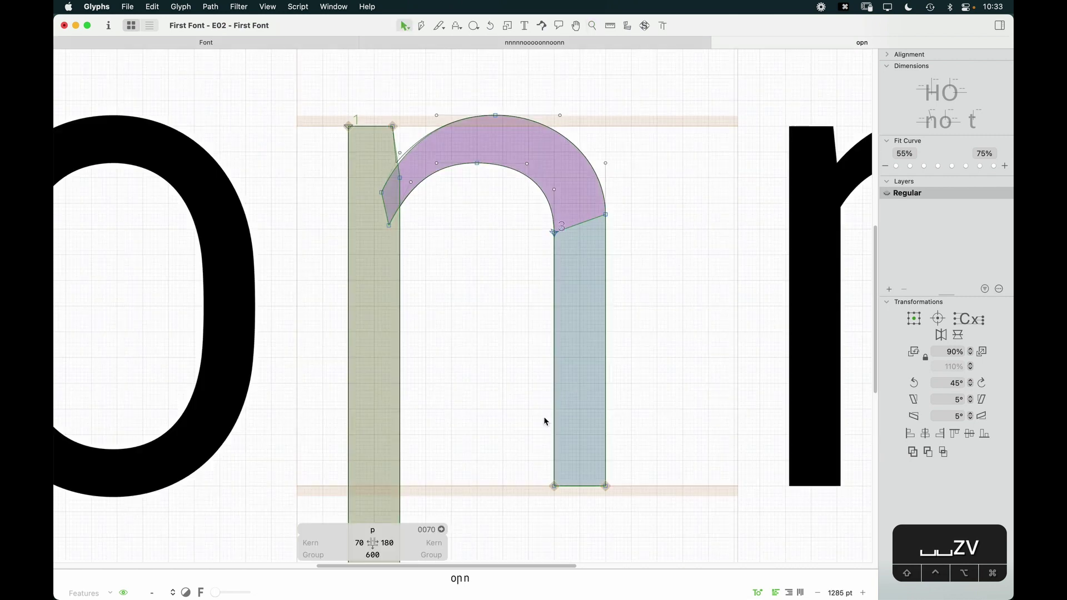
drag(635, 503, 604, 327)
click(606, 372)
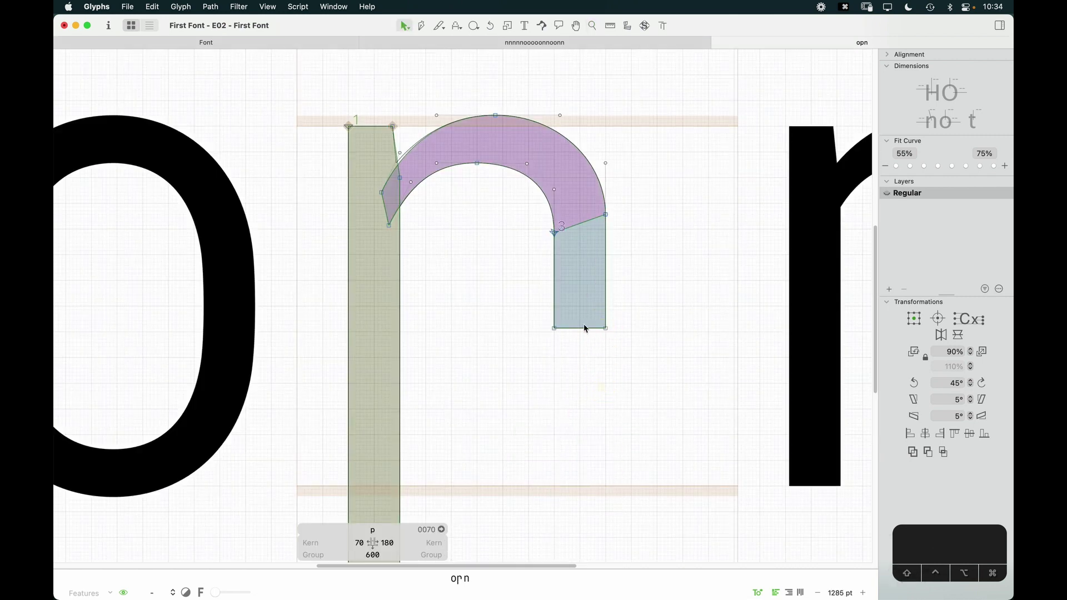
Duplicate the p's upper arch, flip the copy vertically, and move it down to form the bowl's bottom curve at the baseline
double_click(535, 189)
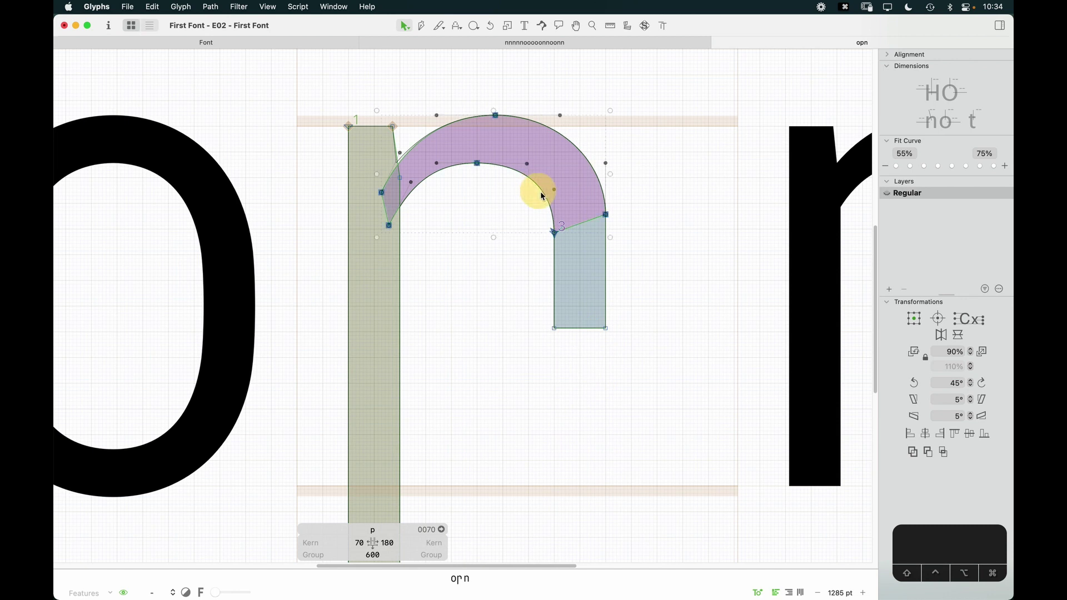
key(super+c)
key(super+v)
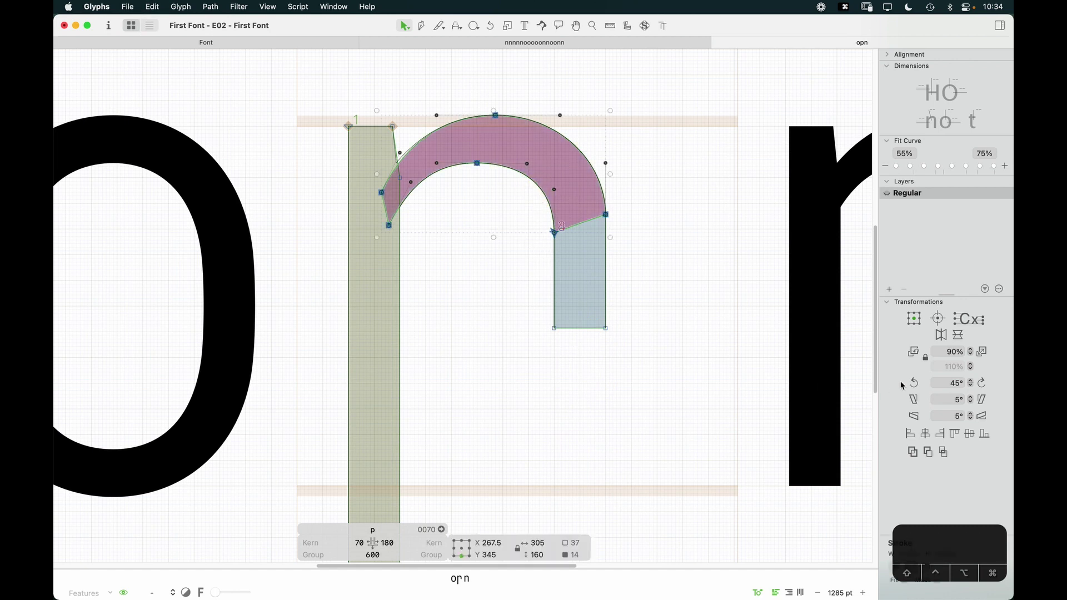
click(959, 337)
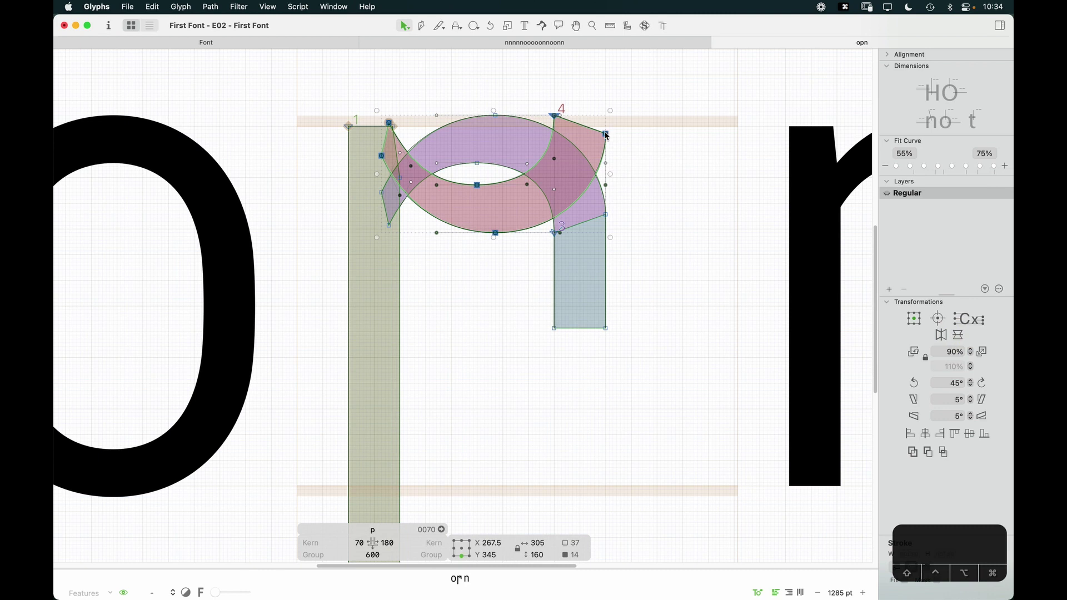
drag(606, 135, 623, 398)
key(Down)
click(647, 357)
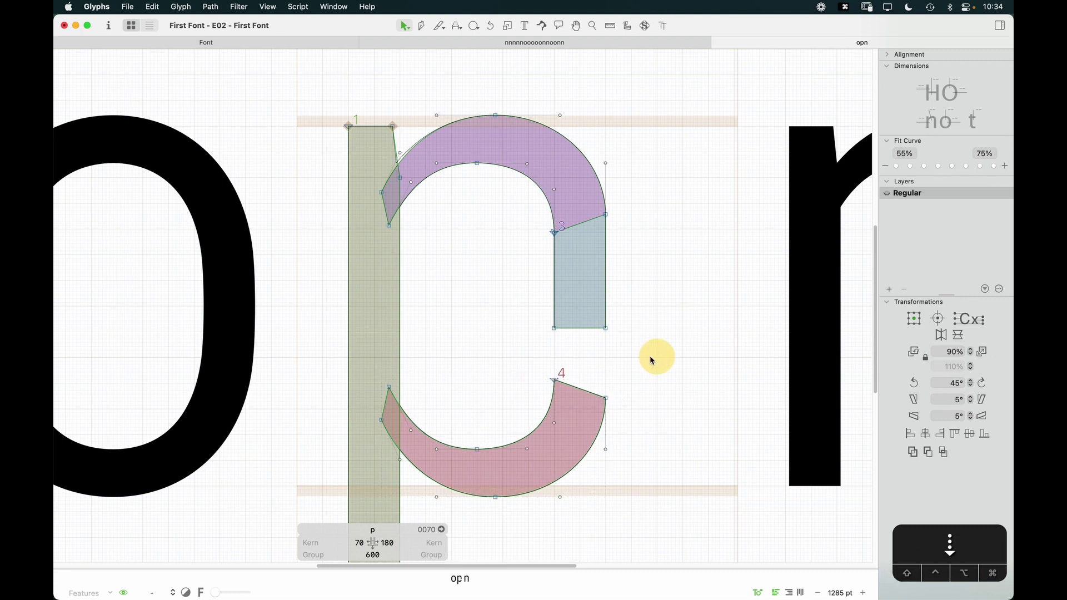
Lengthen the bowl's straight right side down to the bottom curve, matching its two lower corners to the curve's slanted end
key(super+minus)
key(super+minus)
key(z)
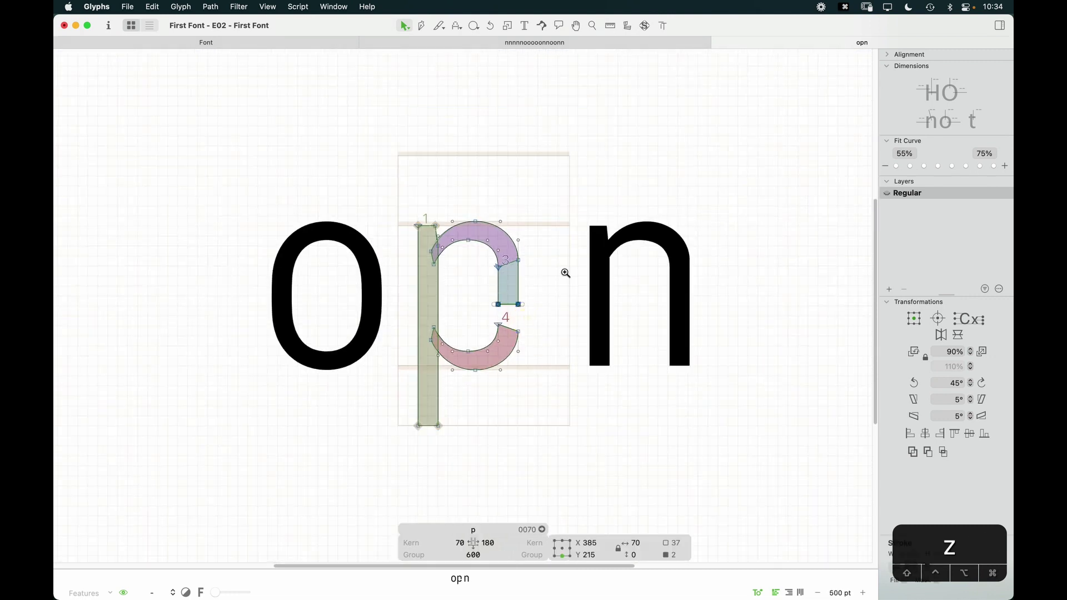
drag(564, 274, 435, 395)
key(v)
click(501, 304)
drag(459, 197, 459, 261)
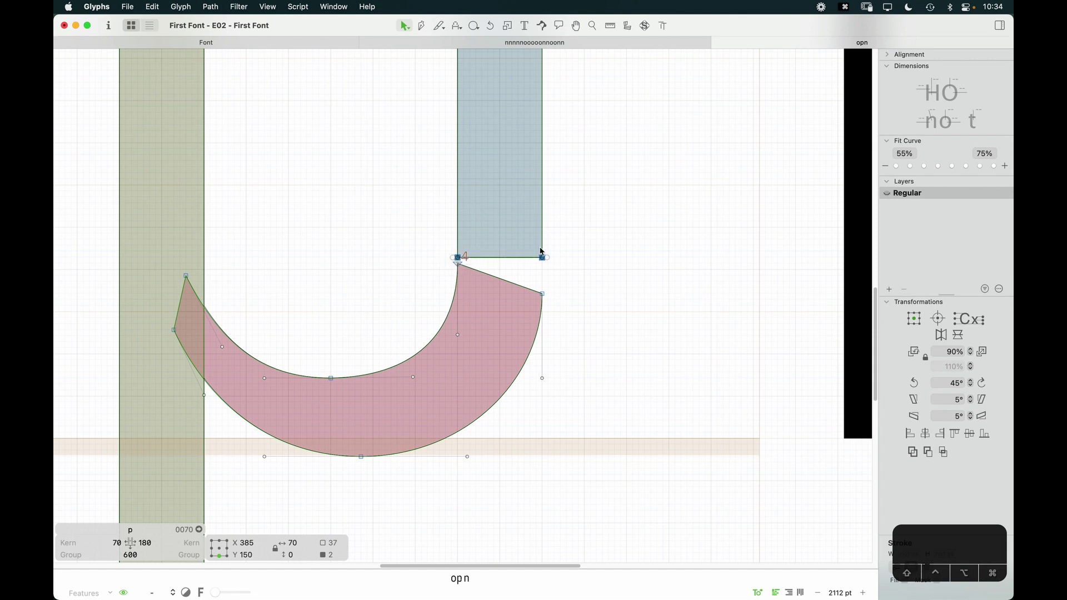
key(Down)
key(Down)
key(Down)
key(Down)
key(Down)
click(524, 272)
drag(543, 264, 543, 294)
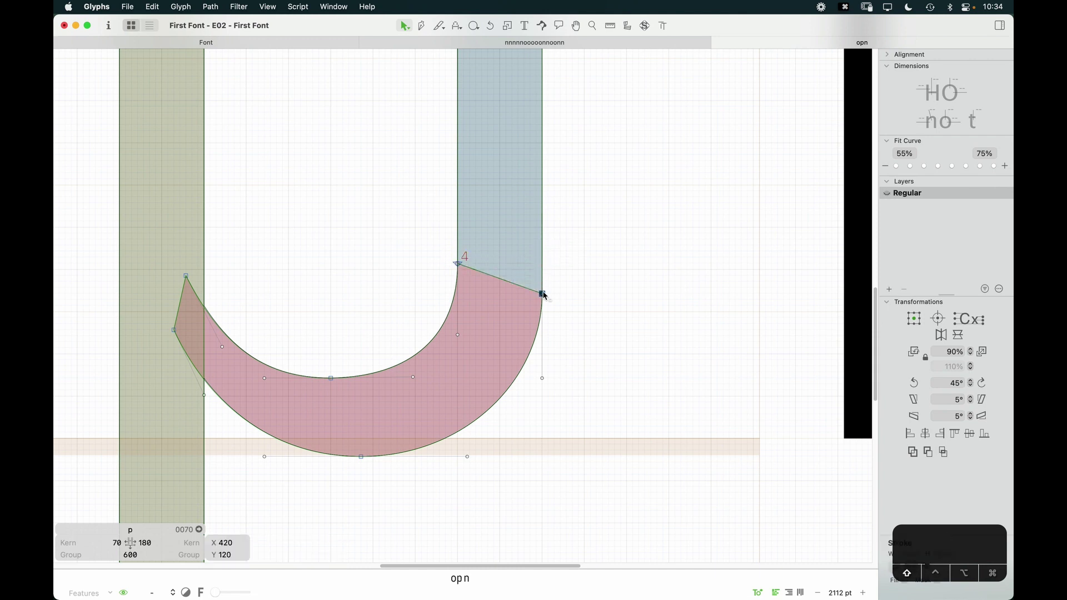
Preview the p between o and n, and lower the bottom curve's outer node and handle inside the stem
key(super+minus)
key(super+minus)
key(super+minus)
key(super+minus)
key(space)
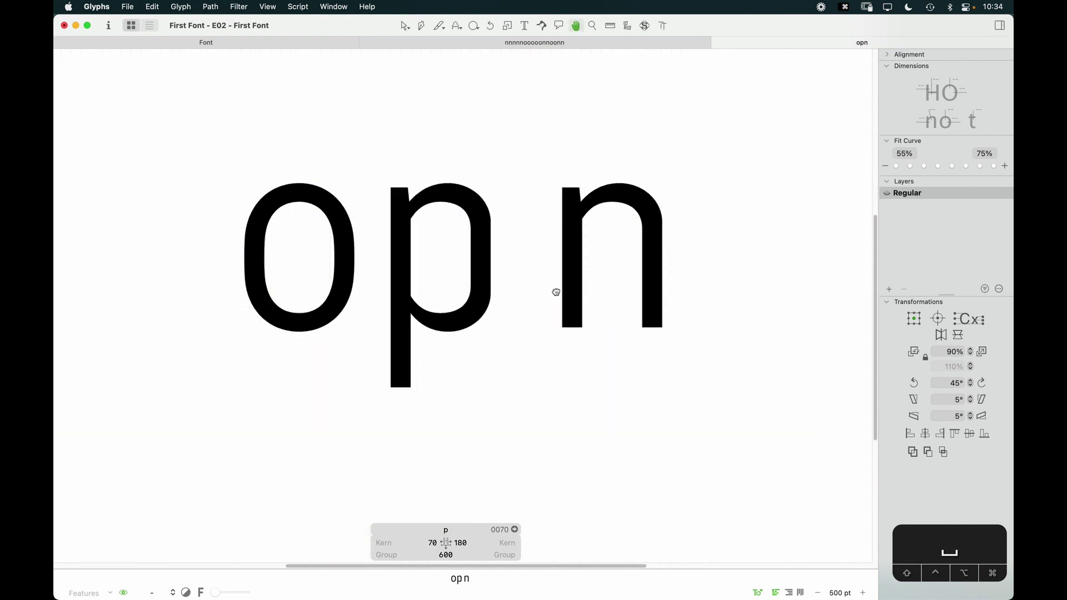
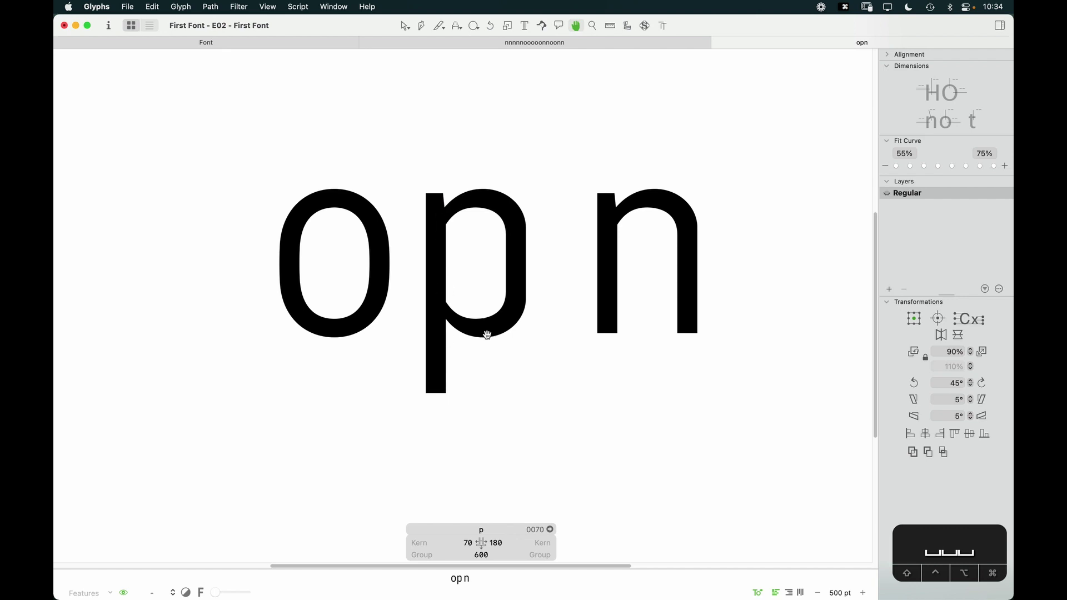
key(z)
click(456, 321)
key(v)
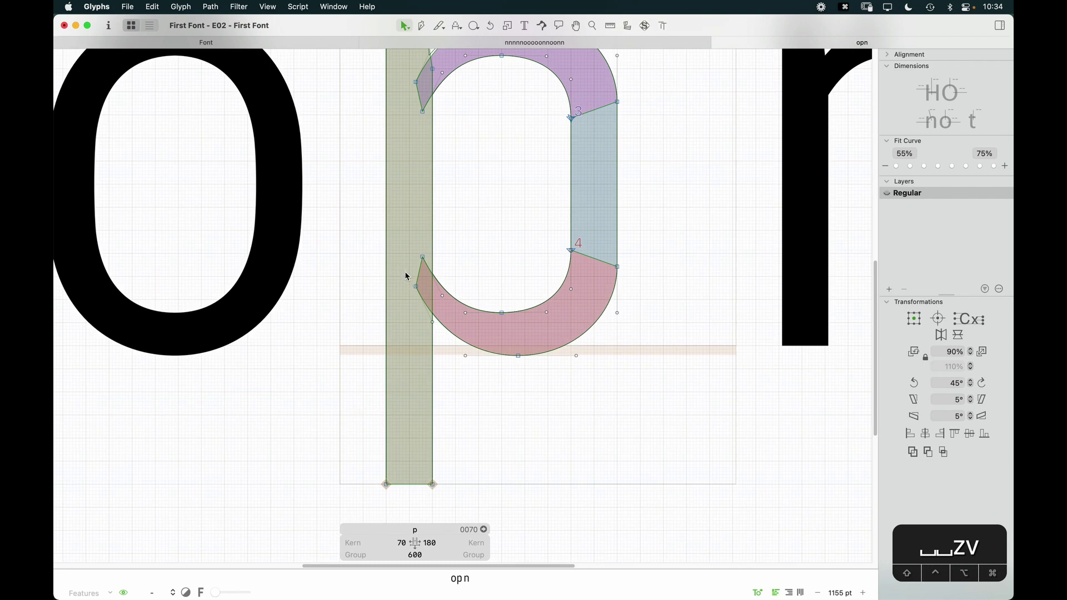
alt+click(491, 245)
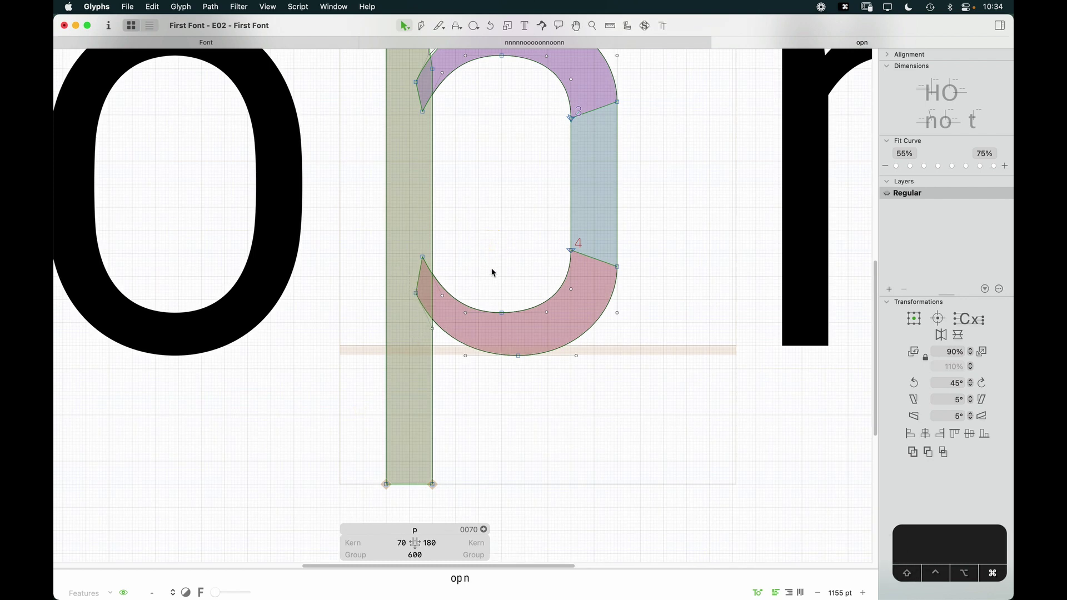
key(space)
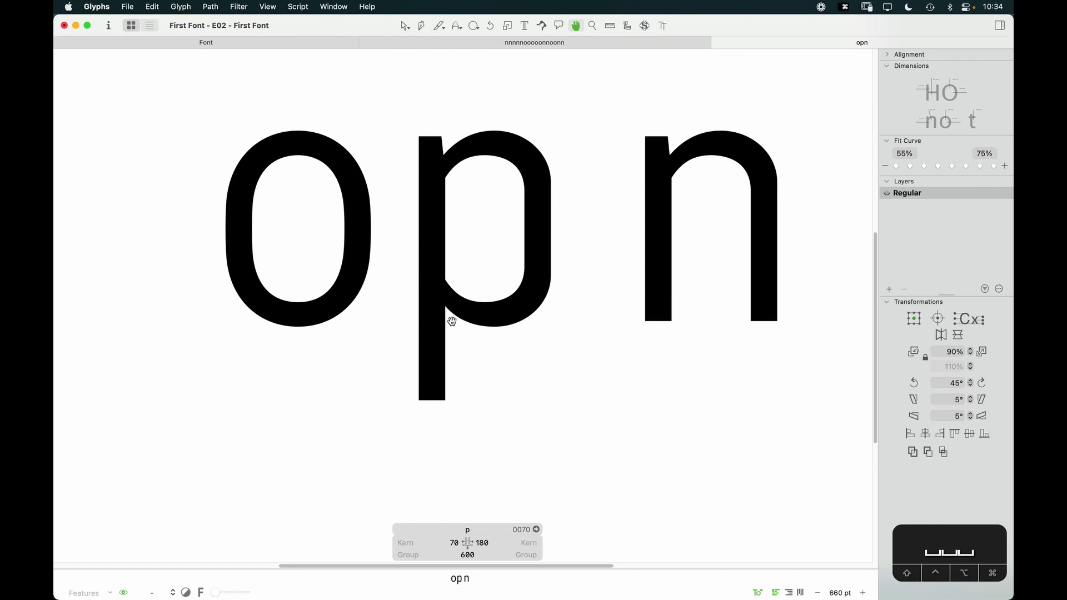
Refine the bottom curve's join with the stem, placing its inner node at Y 140 and its outer node at Y 70
click(439, 272)
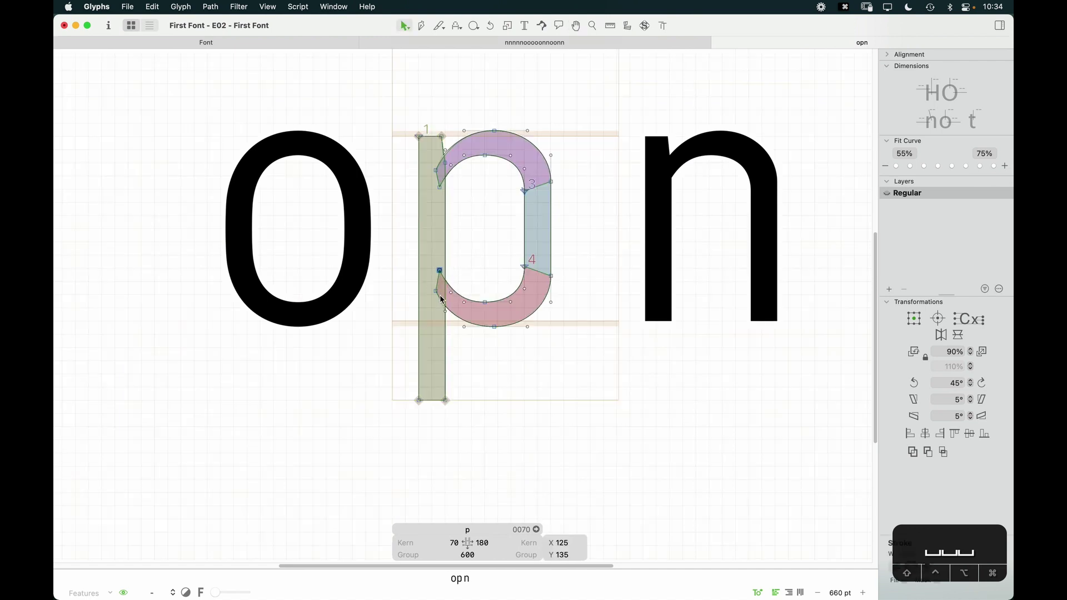
key(shift+Up)
key(super+z)
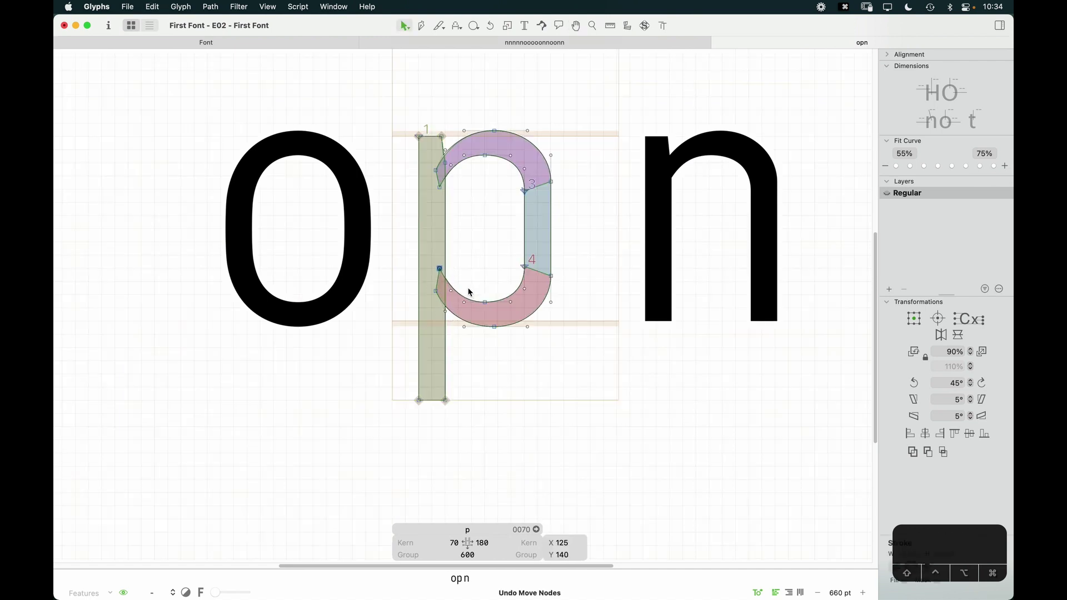
key(space)
click(437, 309)
key(space)
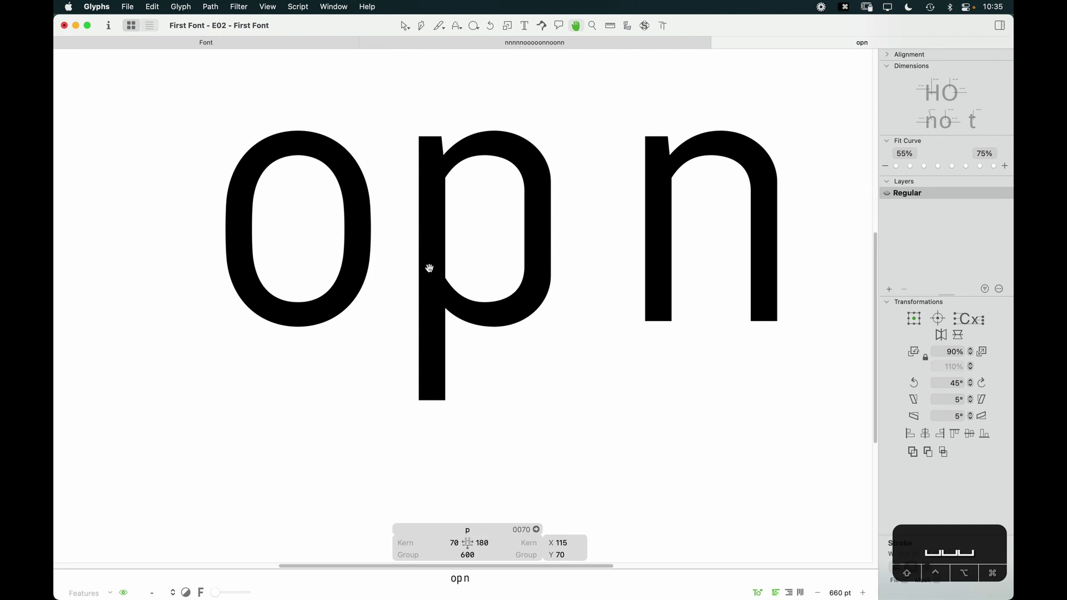
Delete the right half of the p's bowl, keeping only the upper and lower curve pieces that join the stem
key(space)
click(485, 254)
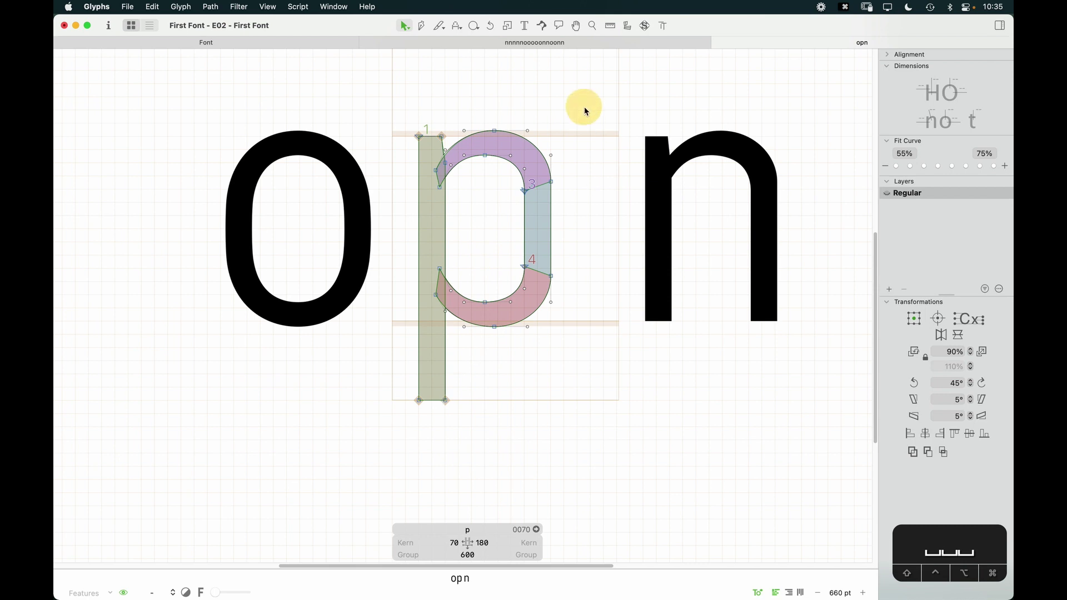
drag(567, 106, 503, 358)
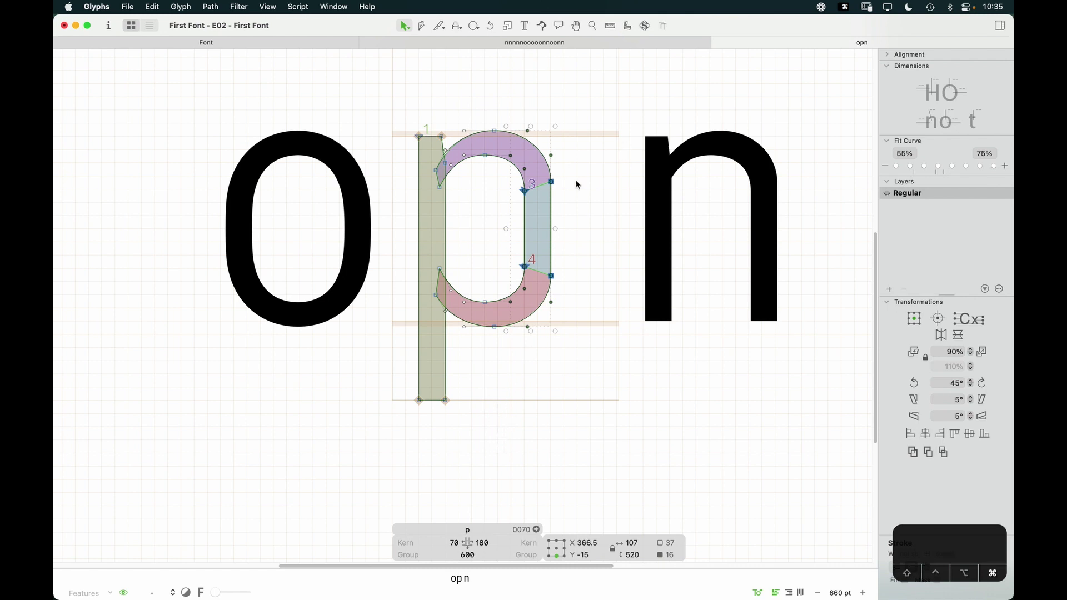
key(BackSpace)
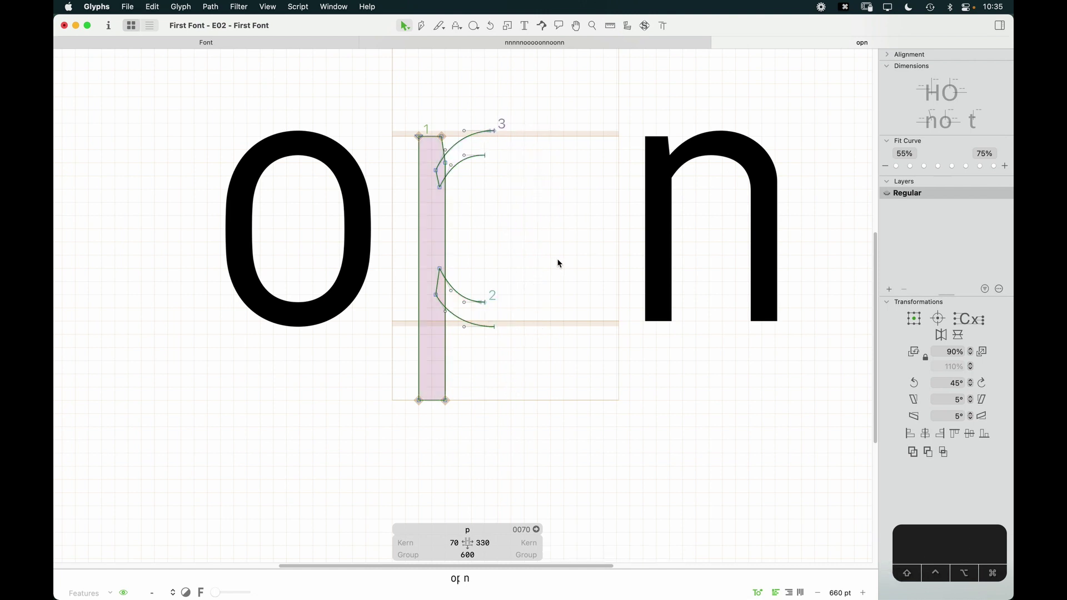
double_click(284, 222)
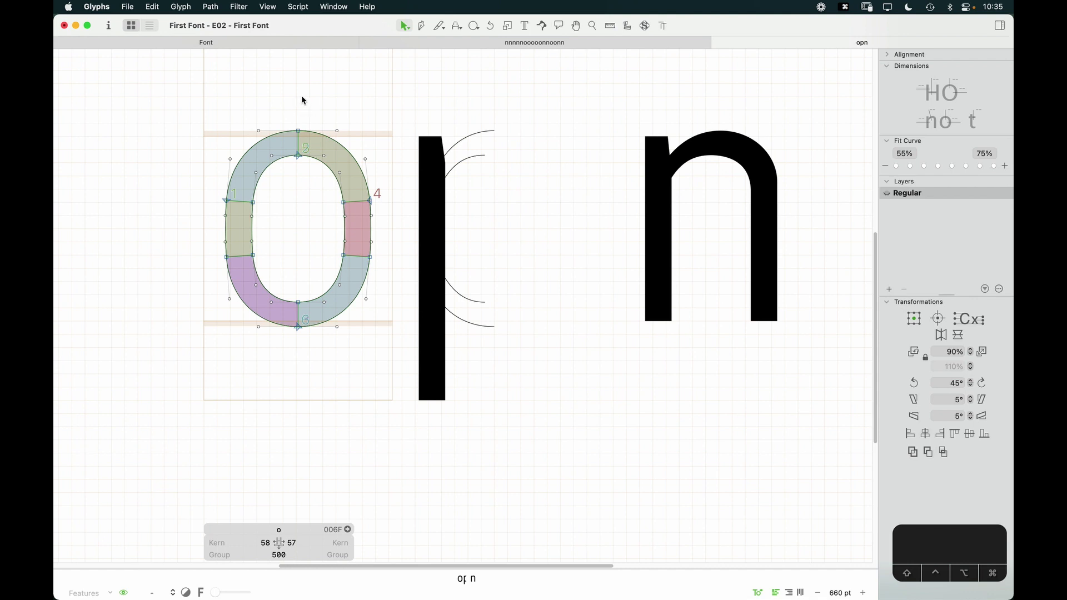
drag(301, 95, 386, 377)
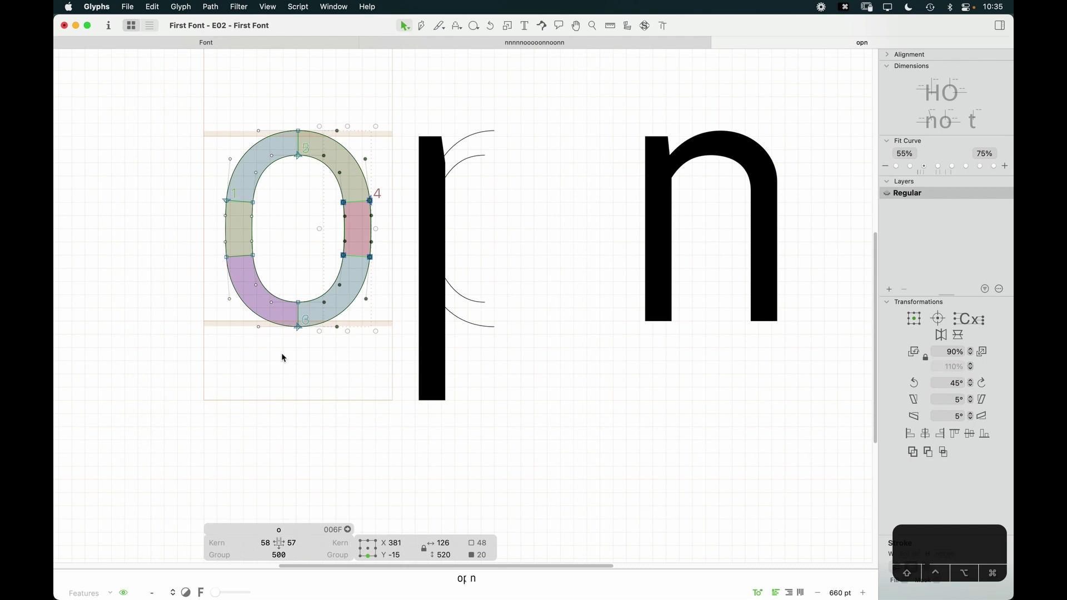
key(super+c)
double_click(495, 281)
key(super+v)
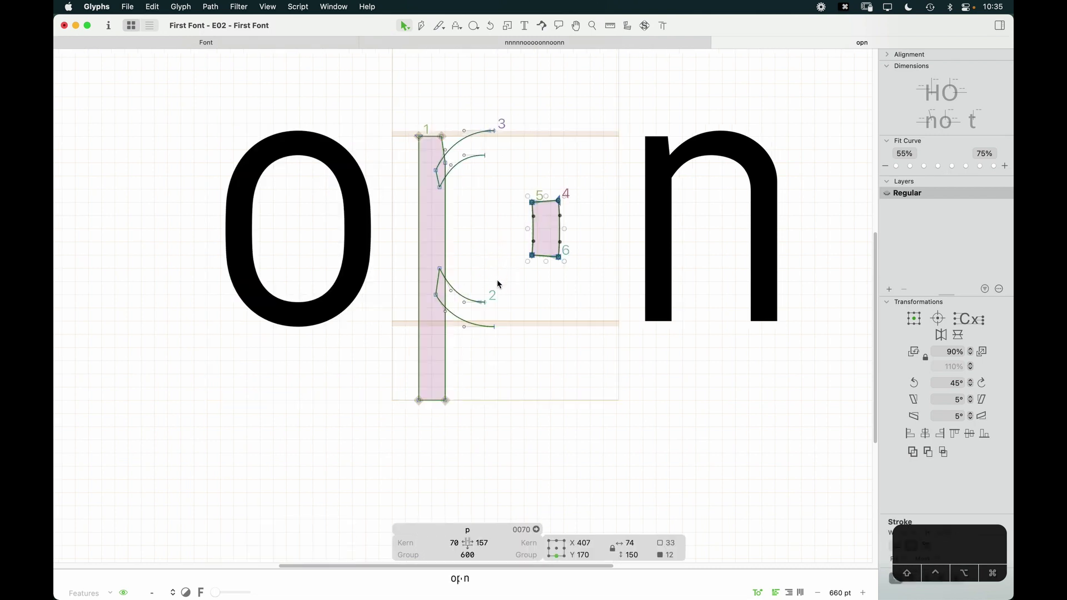
key(super+z)
Copy the right half of the o, including its top and bottom extreme nodes, and paste it into the p
double_click(295, 250)
drag(303, 317, 296, 378)
click(303, 386)
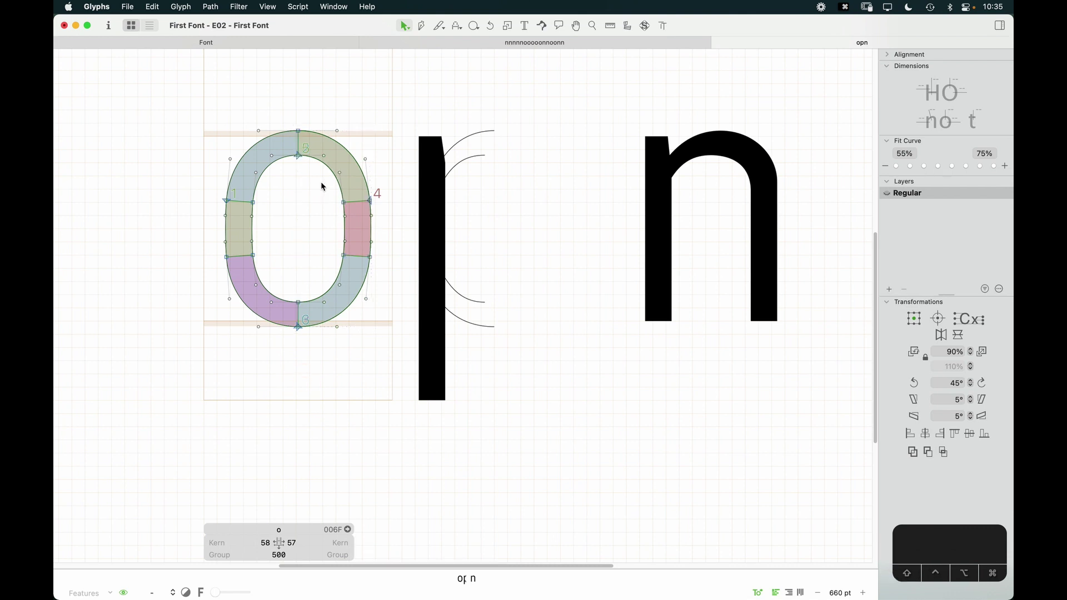
click(328, 173)
click(332, 237)
shift+click(340, 232)
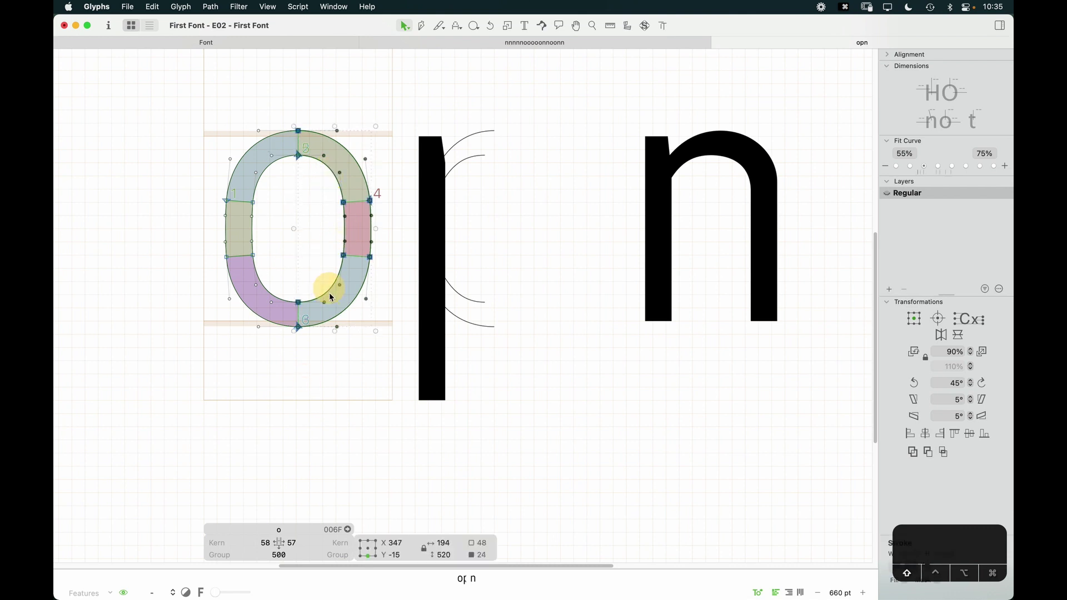
double_click(494, 298)
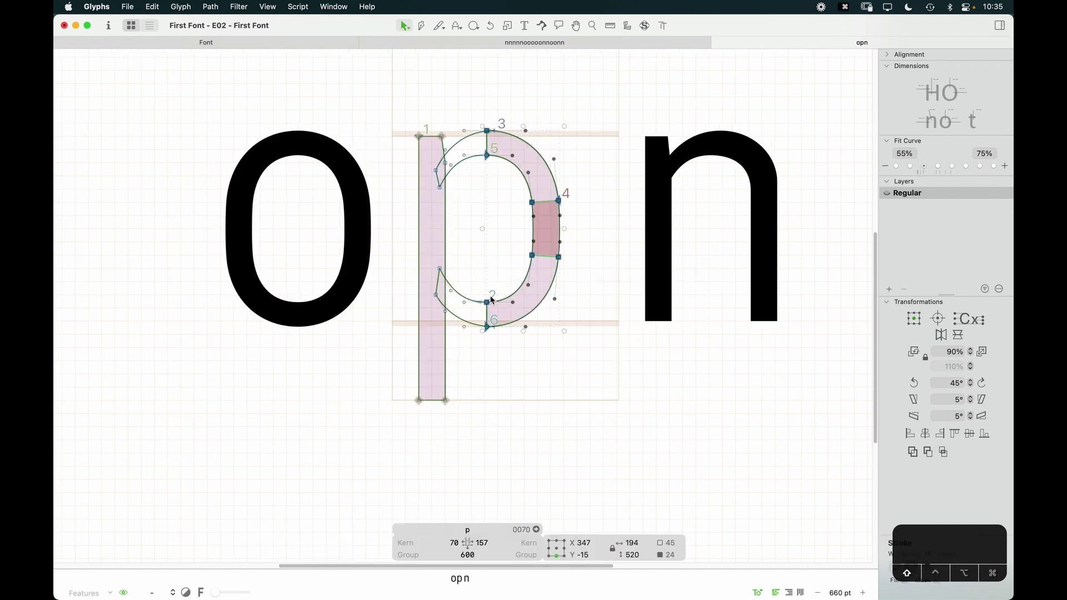
Shift the pasted half-bowl 100 units right and remove the straight segments closing its upper and lower open ends
key(shift+Right)
key(shift+Right)
key(shift+Right)
key(shift+Right)
key(shift+Right)
key(shift+Right)
key(shift+Right)
key(shift+Right)
key(shift+Right)
key(shift+Right)
click(488, 239)
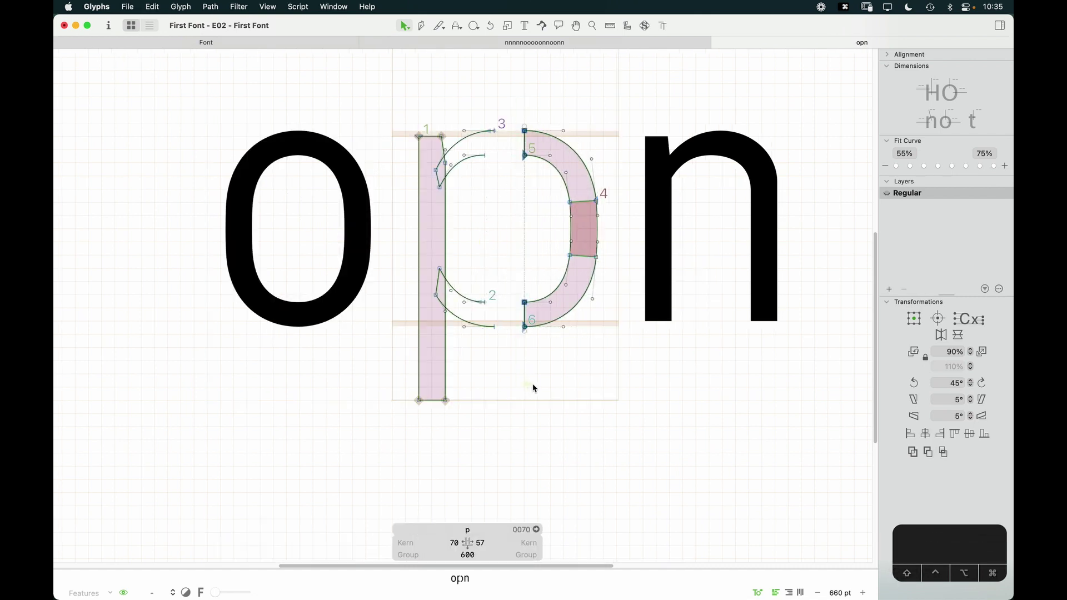
key(Tab)
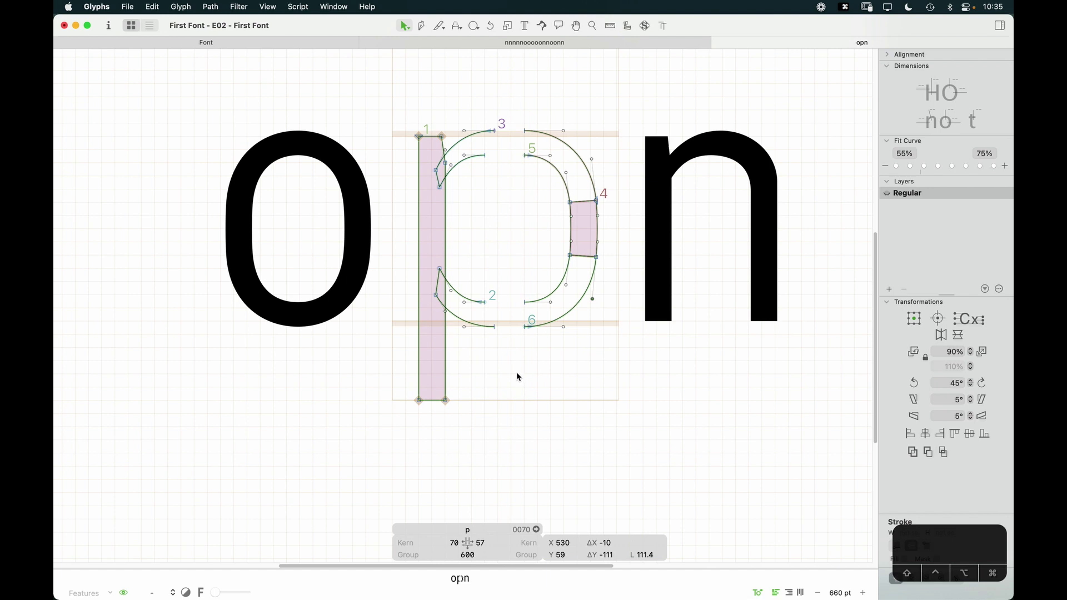
Move the half-bowl 80 units left until its outer curve ends connect with the p's remaining top and bottom curves
drag(517, 112, 618, 392)
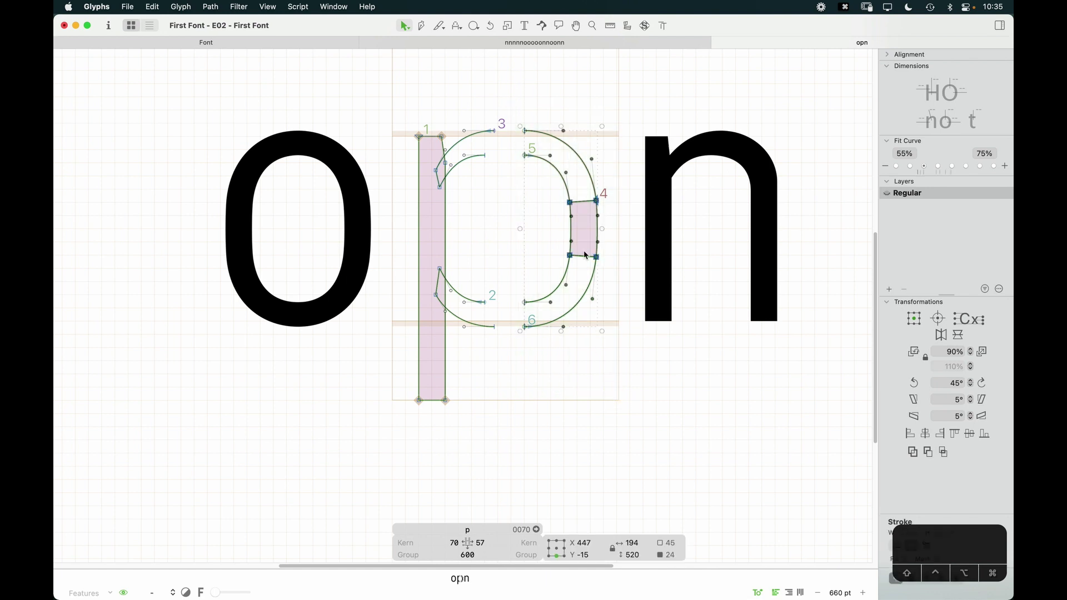
key(shift+Left)
key(shift+Left)
key(shift+Left)
key(shift+Left)
key(shift+Left)
key(z)
drag(566, 257, 435, 292)
key(v)
key(Left)
key(Left)
key(Left)
key(Left)
key(Left)
key(Left)
key(Left)
key(Left)
key(Left)
key(Left)
key(Left)
key(Left)
key(Left)
key(Left)
key(Left)
key(Left)
key(Left)
key(Left)
key(Left)
key(Left)
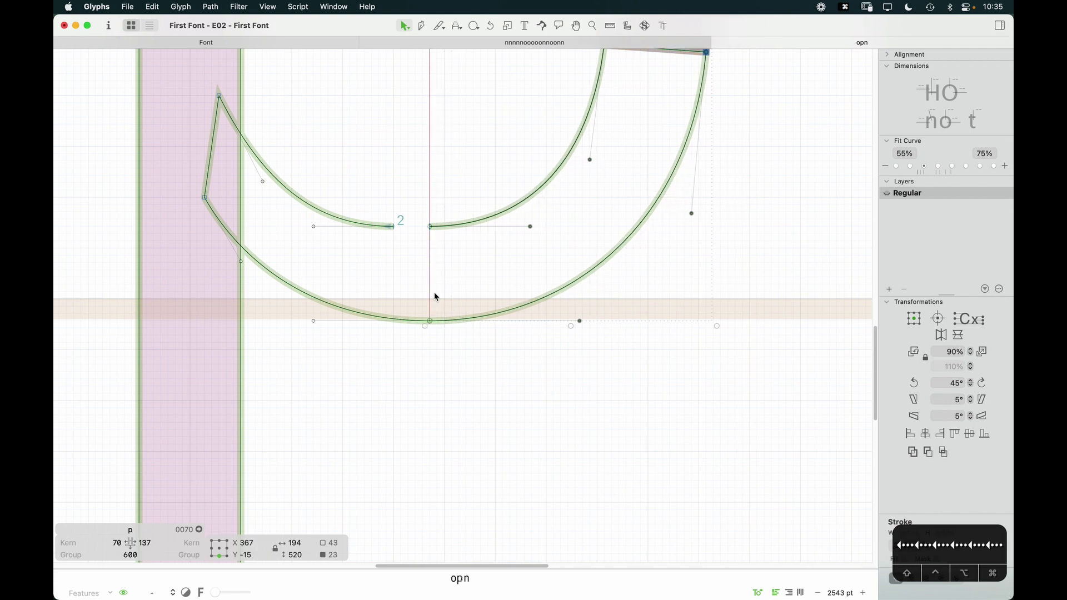
Move the half-bowl's upper and lower inner end nodes left to X 245, joining them to the inner curves near the stem
key(super+minus)
key(super+minus)
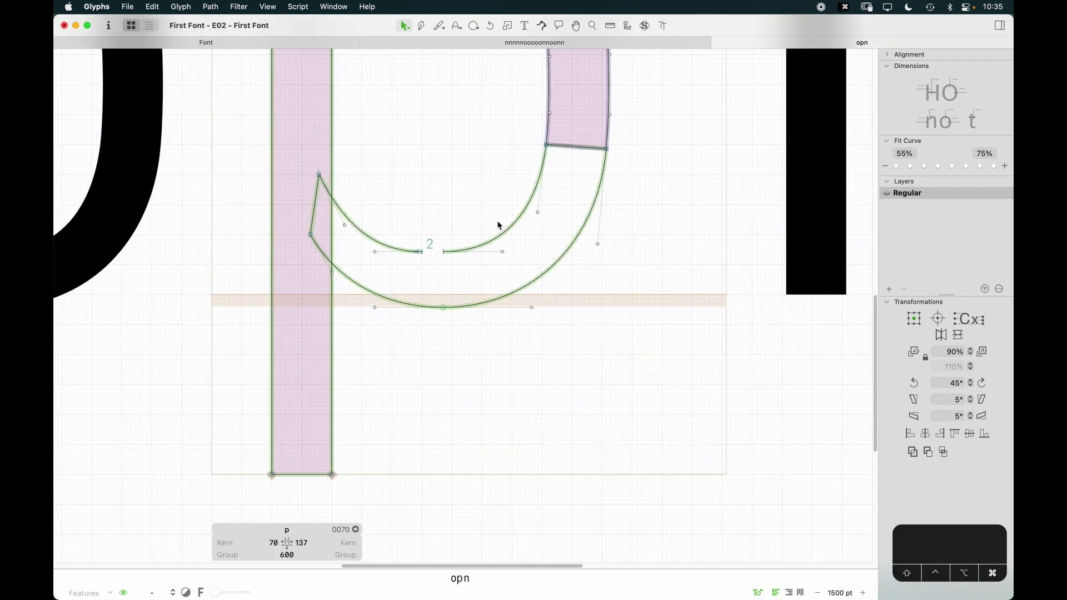
key(space)
drag(458, 282, 463, 320)
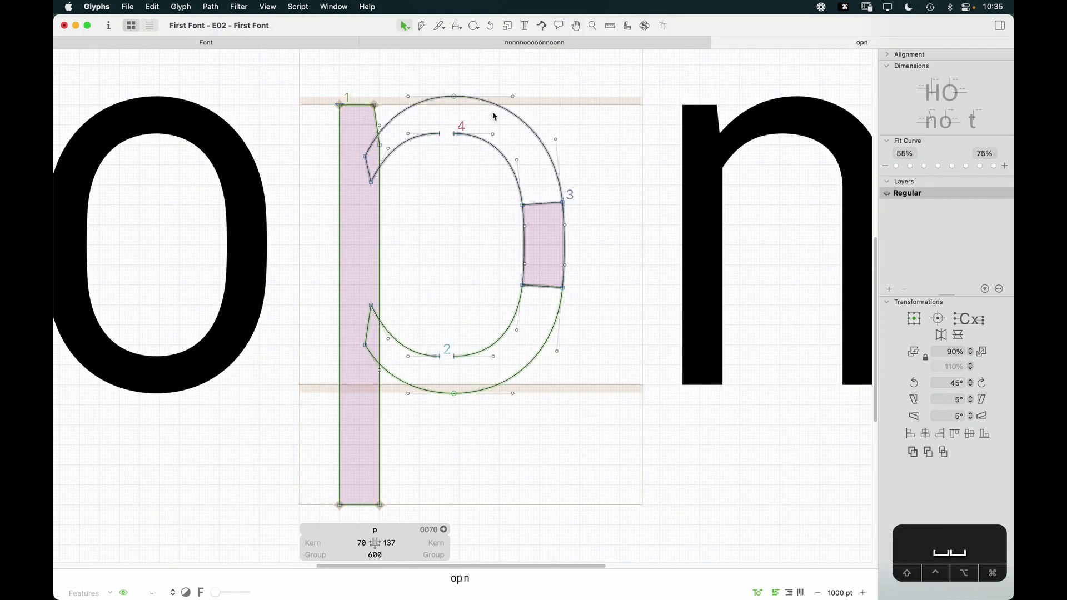
key(z)
drag(493, 116, 405, 179)
key(v)
click(499, 267)
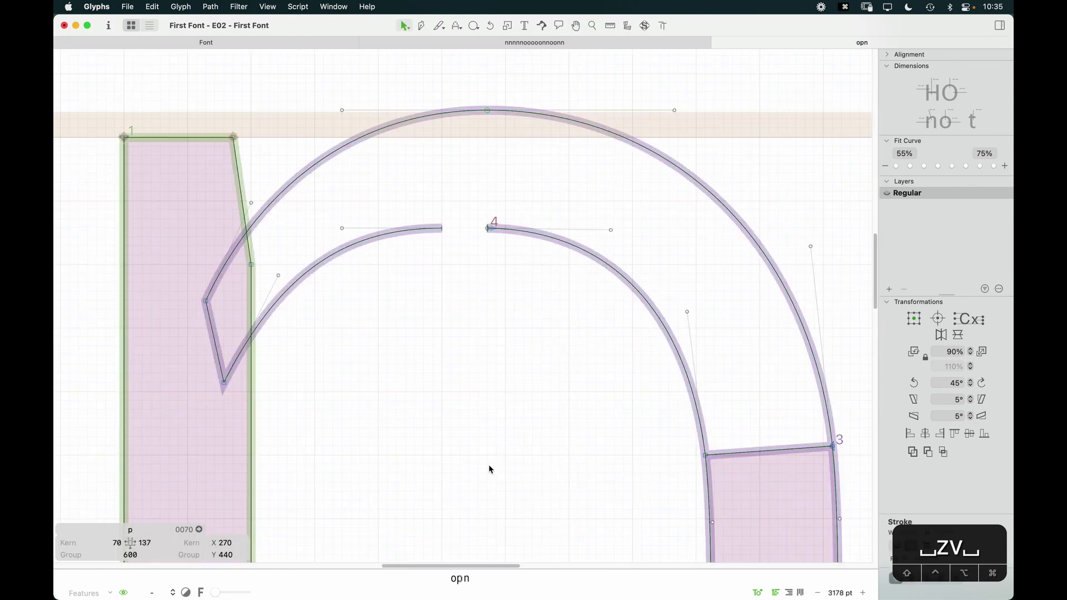
key(space)
drag(486, 472, 481, 94)
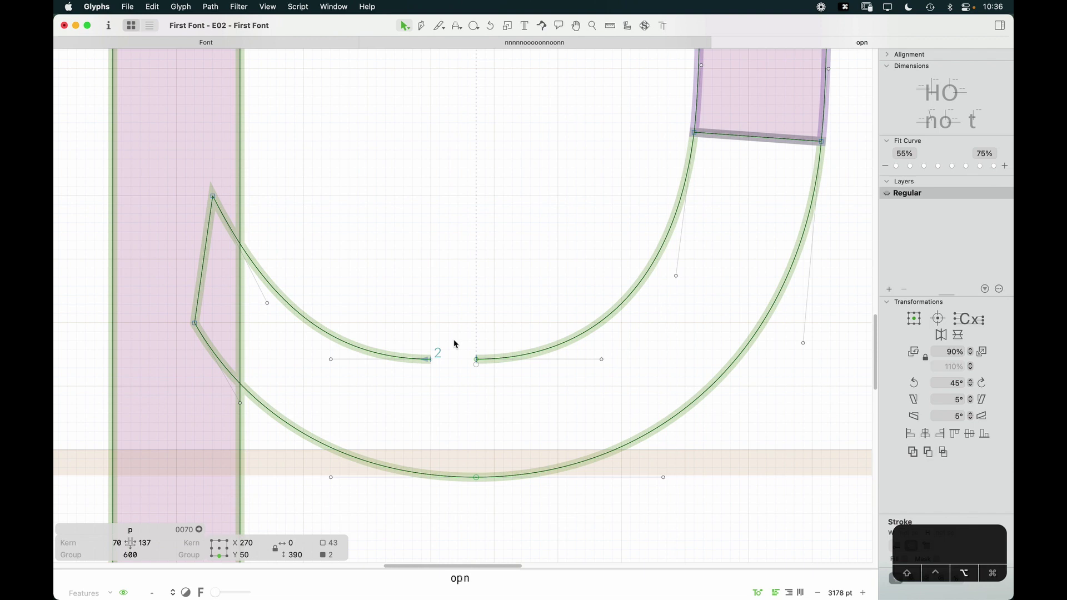
key(alt+Left)
key(alt+Left)
key(alt+Left)
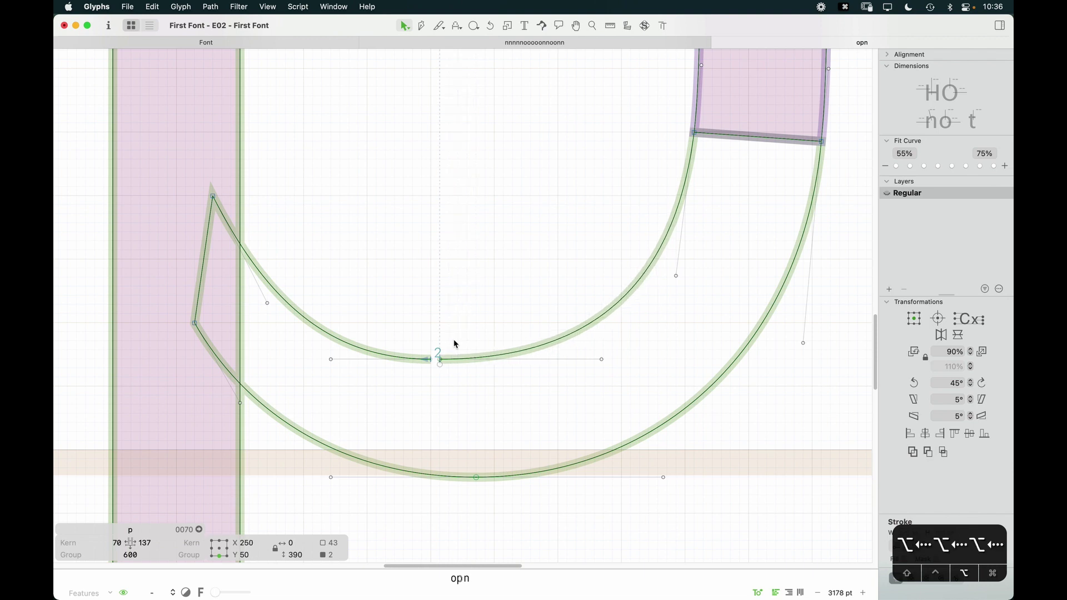
click(453, 340)
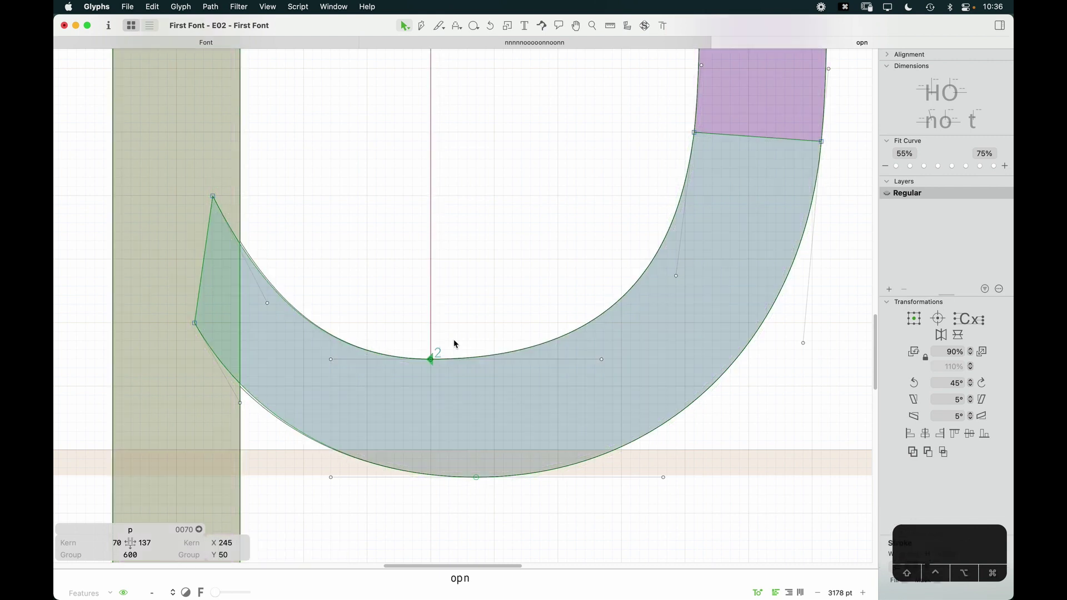
key(super+minus)
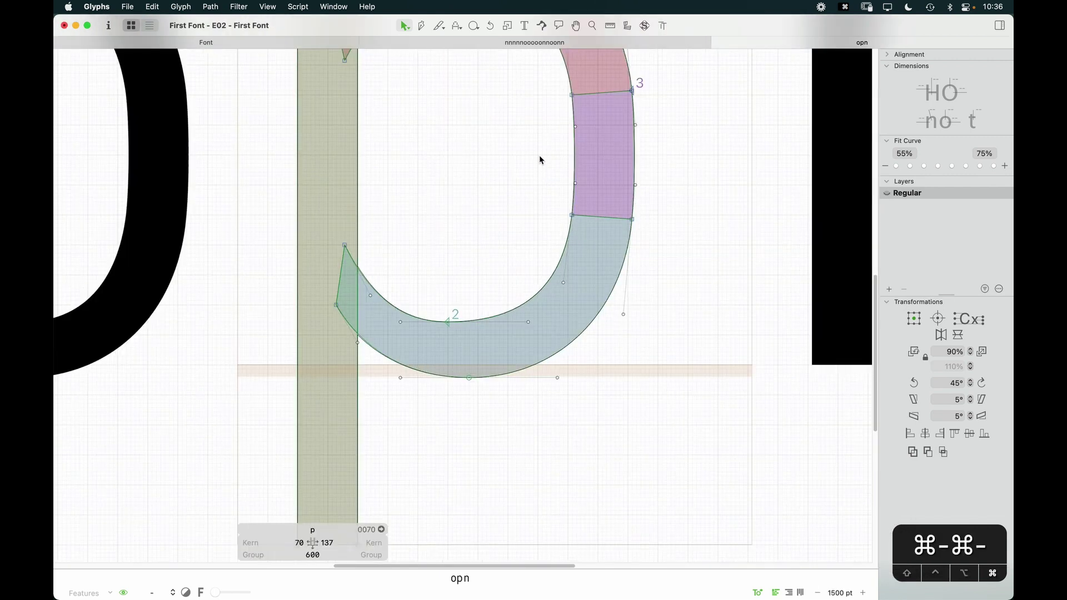
Shift the bowl's two inner extreme nodes, upper and lower, 15 units right to X 260
key(space)
drag(478, 154, 506, 237)
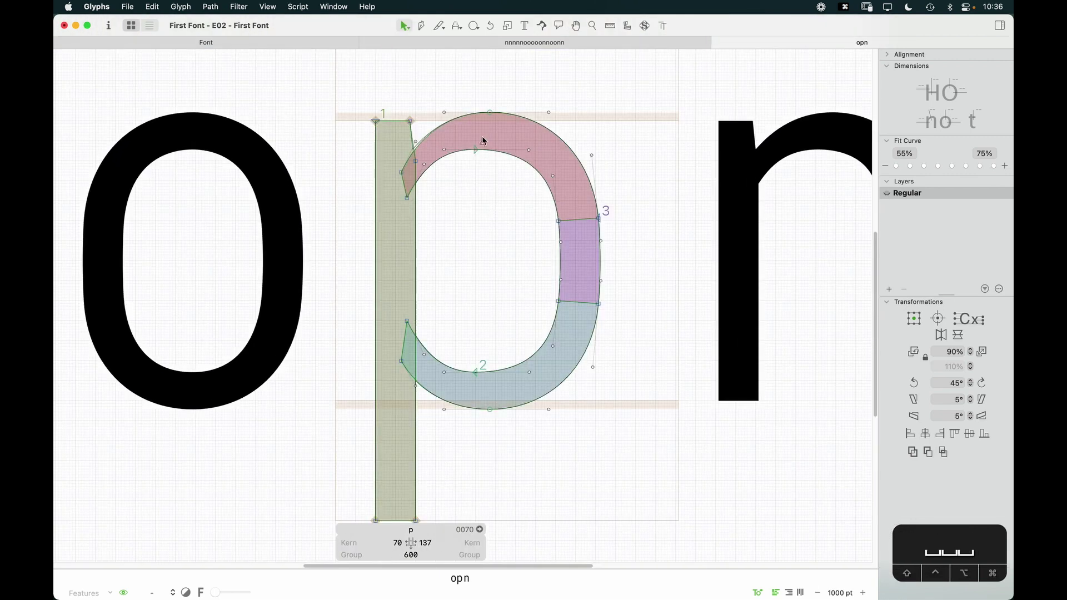
click(475, 372)
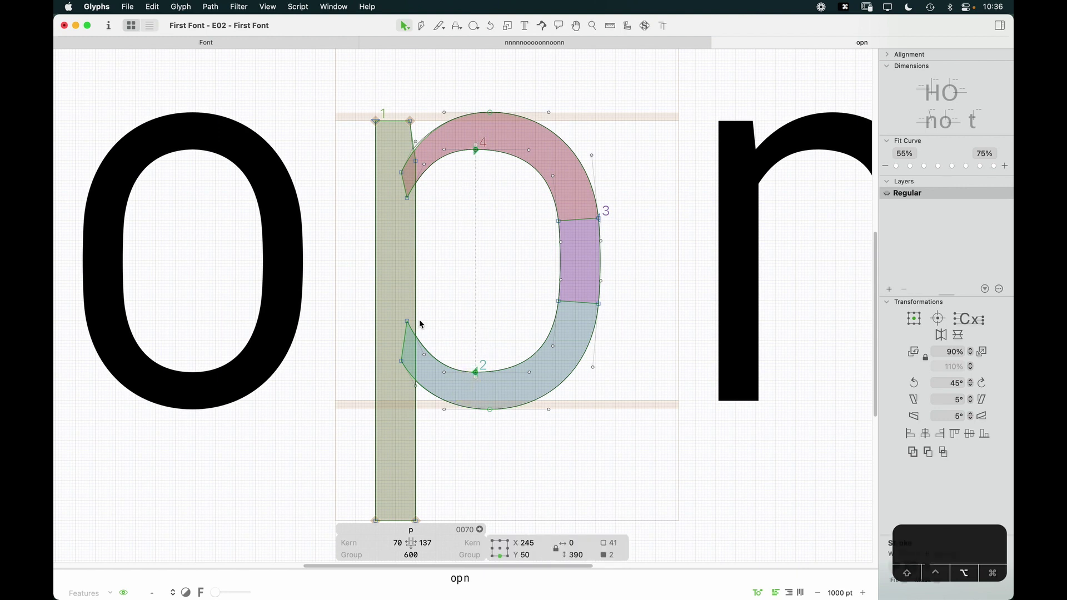
key(alt+Right)
key(alt+Right)
key(alt+Right)
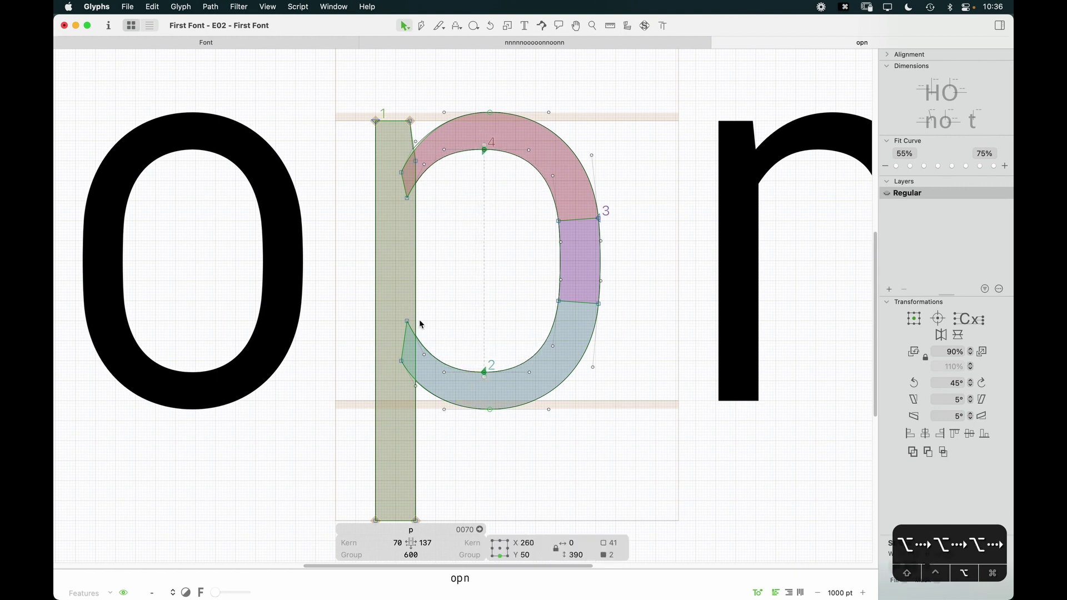
click(526, 239)
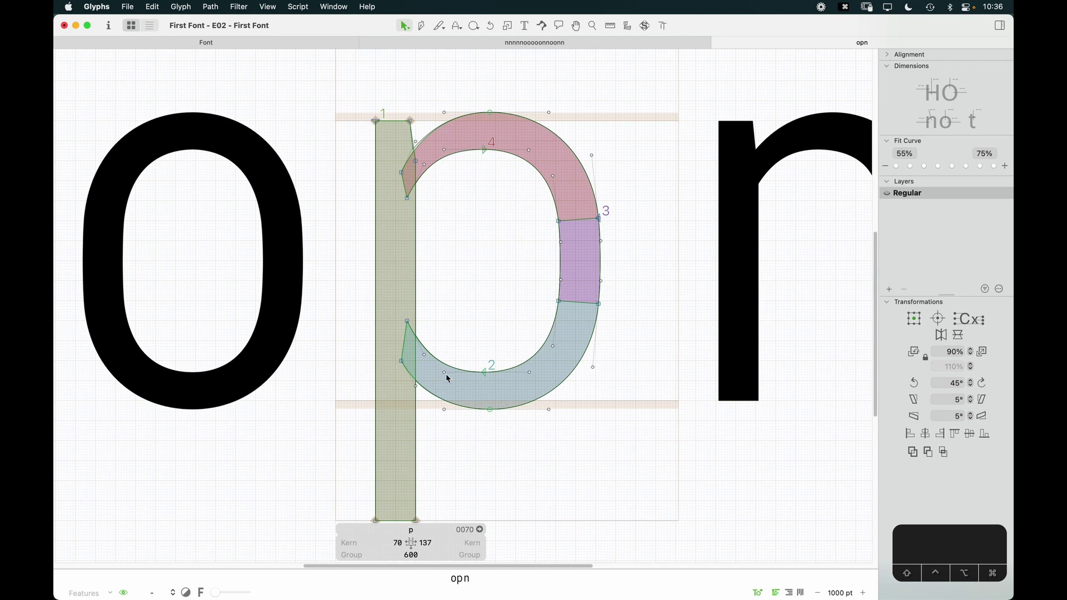
Link the p's left sidebearing to n and its right sidebearing to o, and preview the spacing
key(super+minus)
key(space)
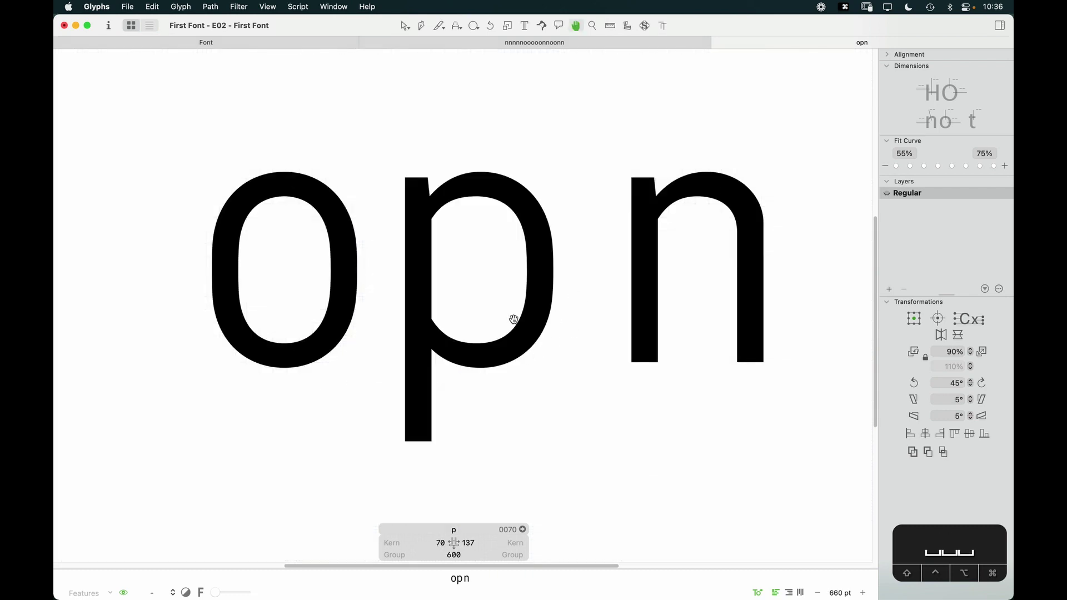
click(433, 543)
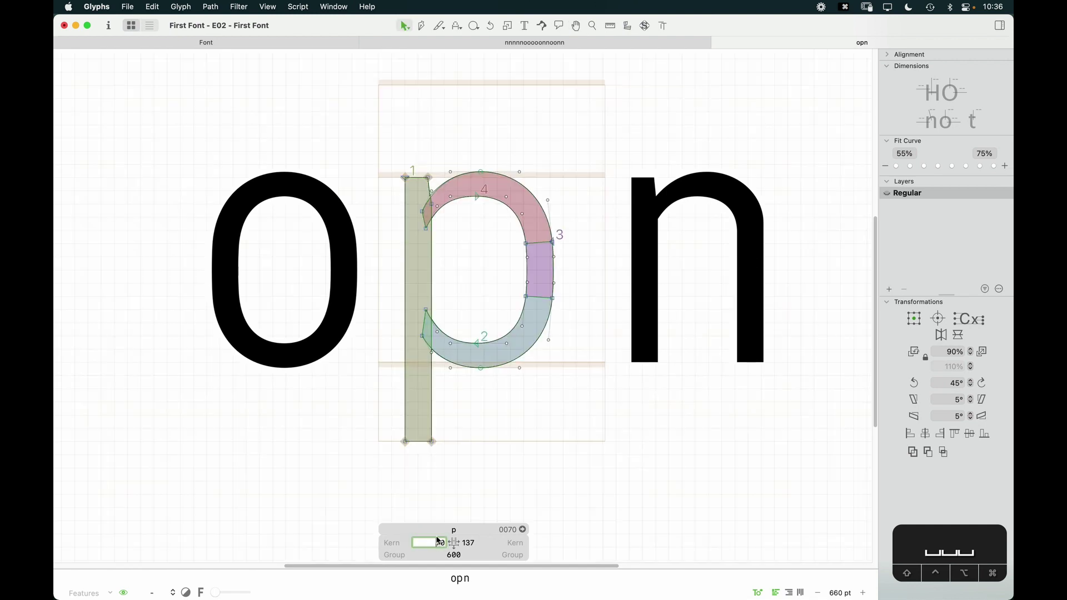
text(n)
key(Tab)
text(o)
key(Return)
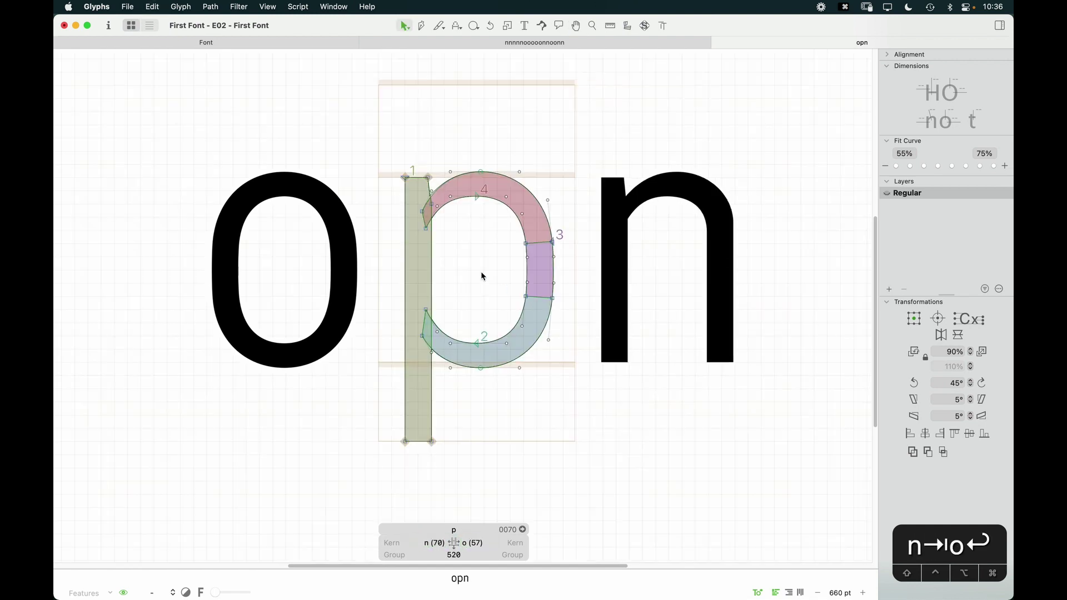
key(space)
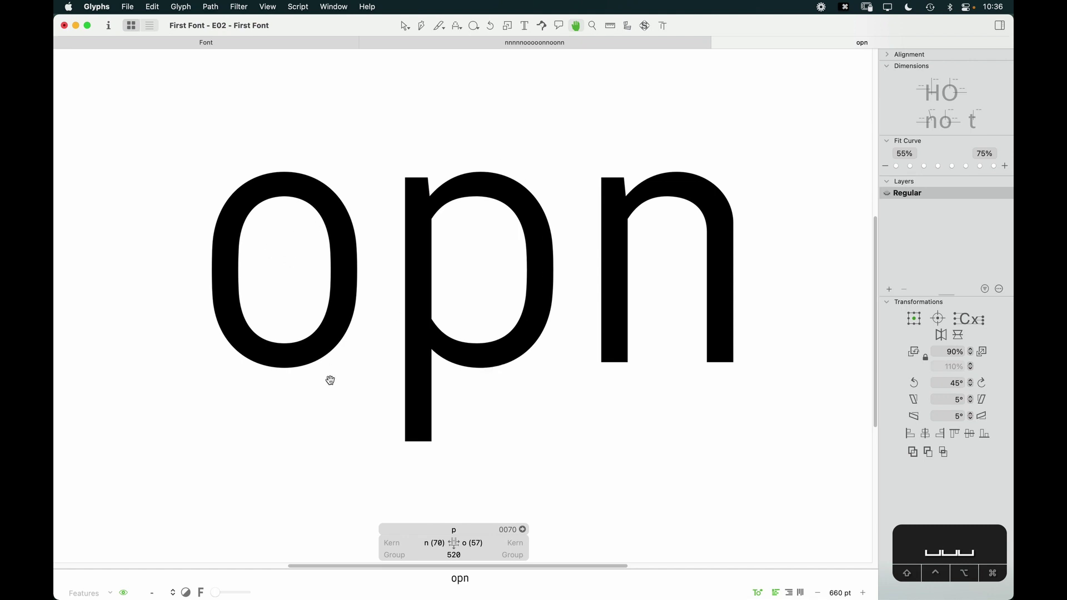
key(v)
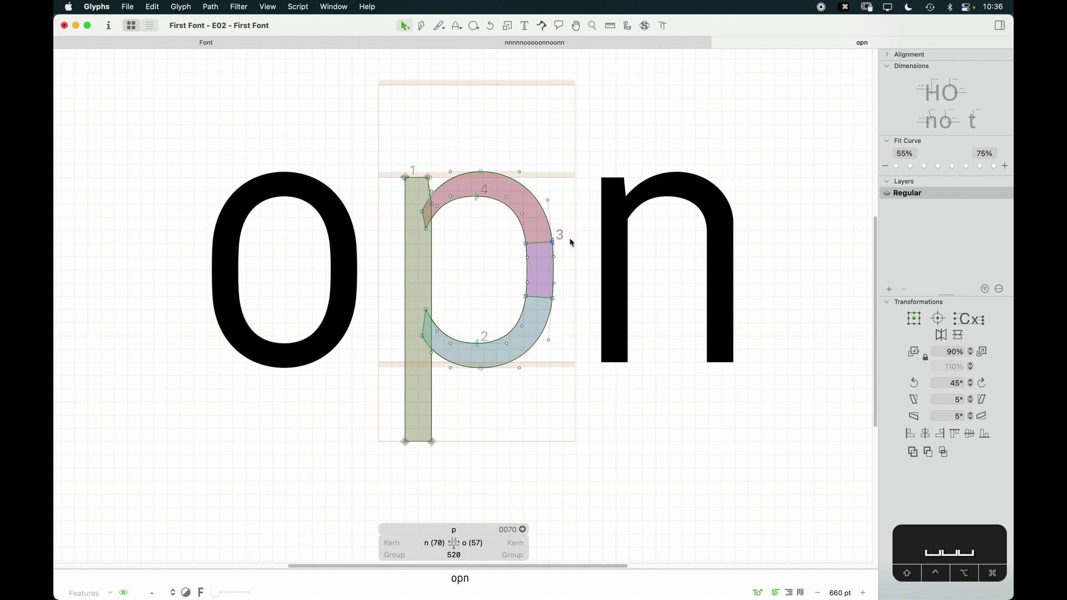
key(space)
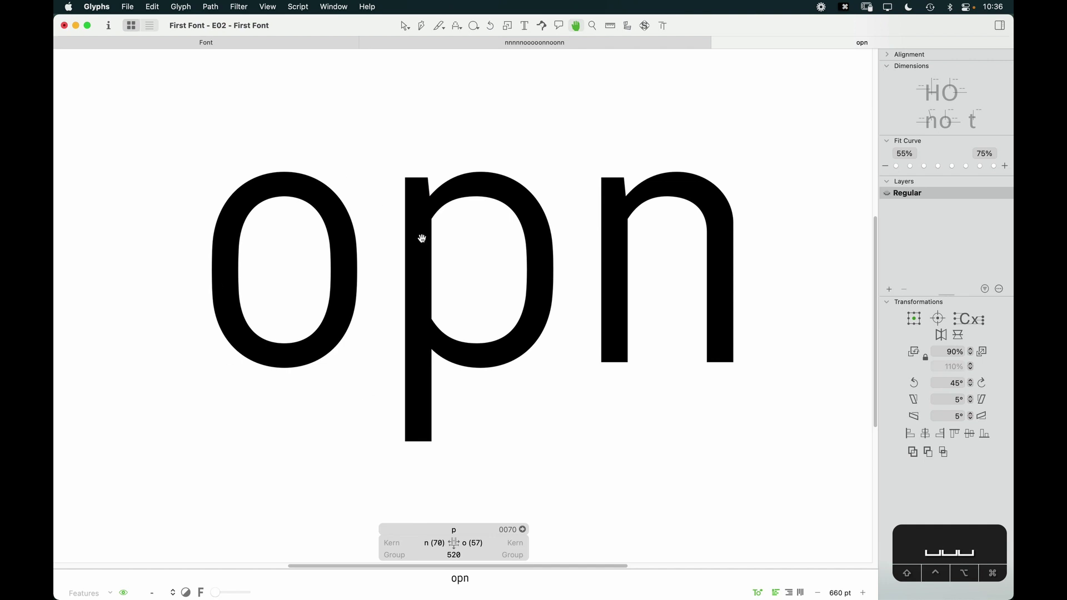
key(v)
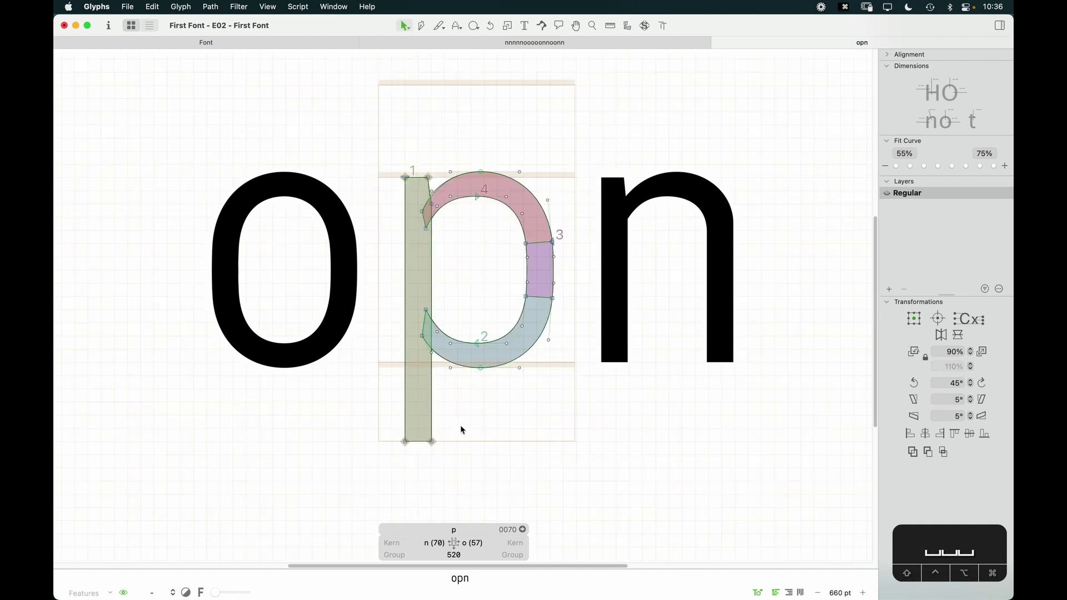
Insert the letters bdq between the p and the n in the sample text
key(super+minus)
key(space)
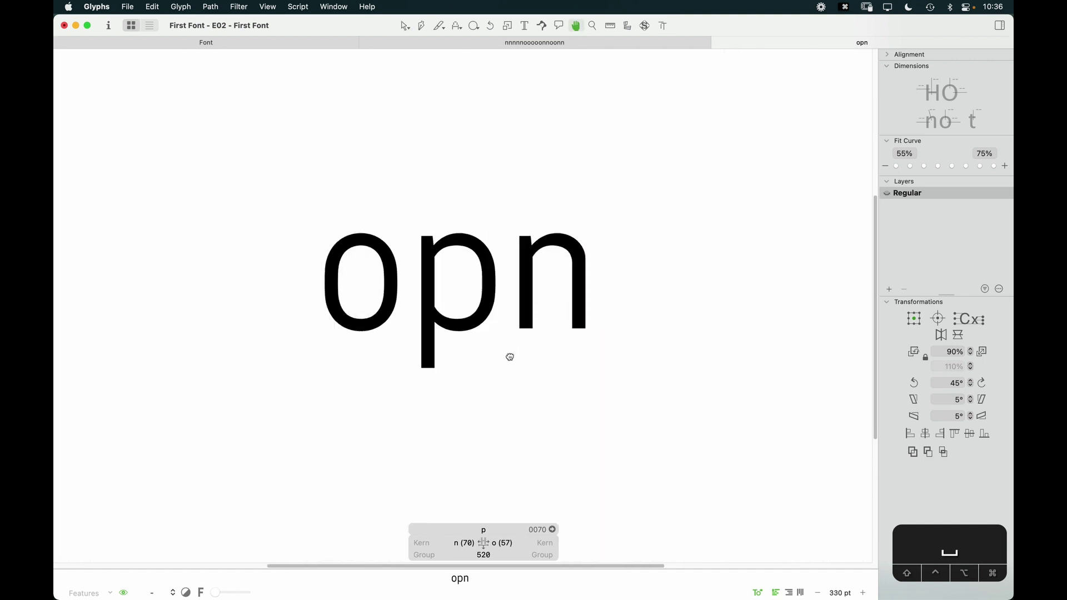
key(t)
click(473, 316)
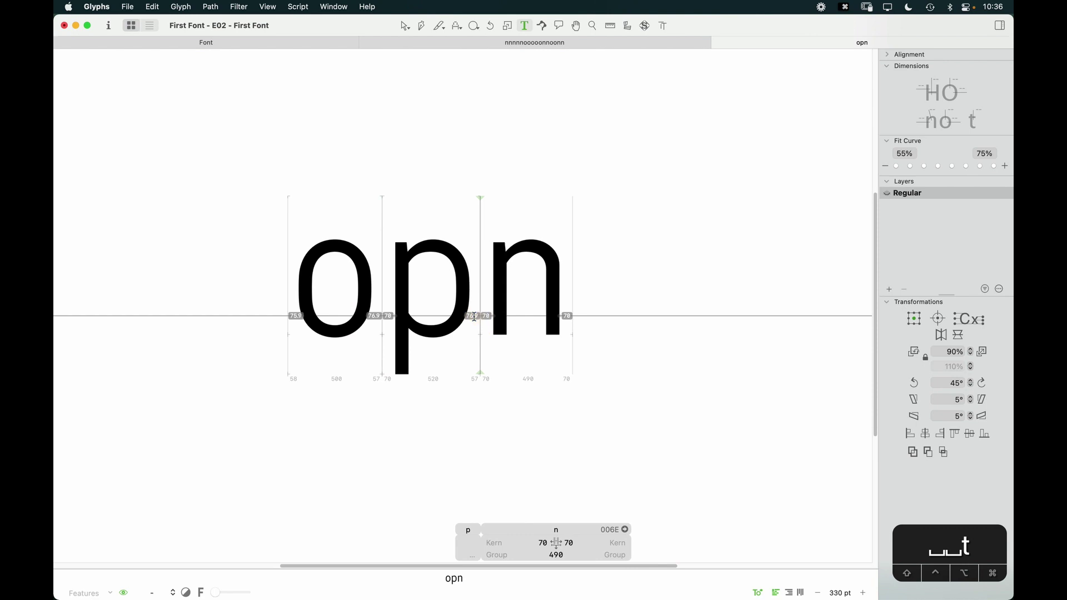
text(bd)
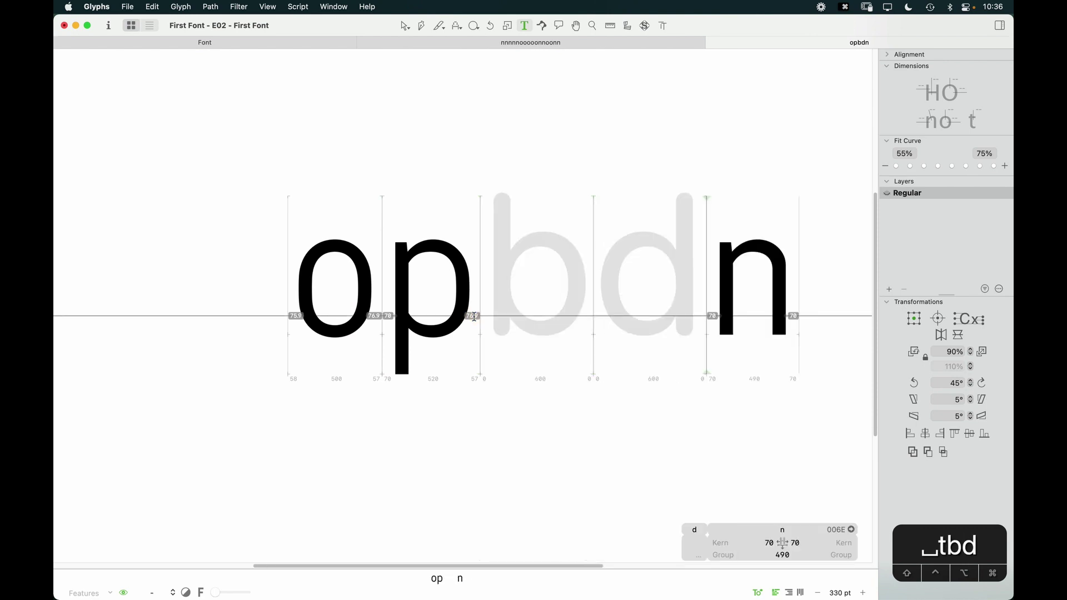
text(q)
key(Escape)
key(space)
drag(666, 247, 528, 240)
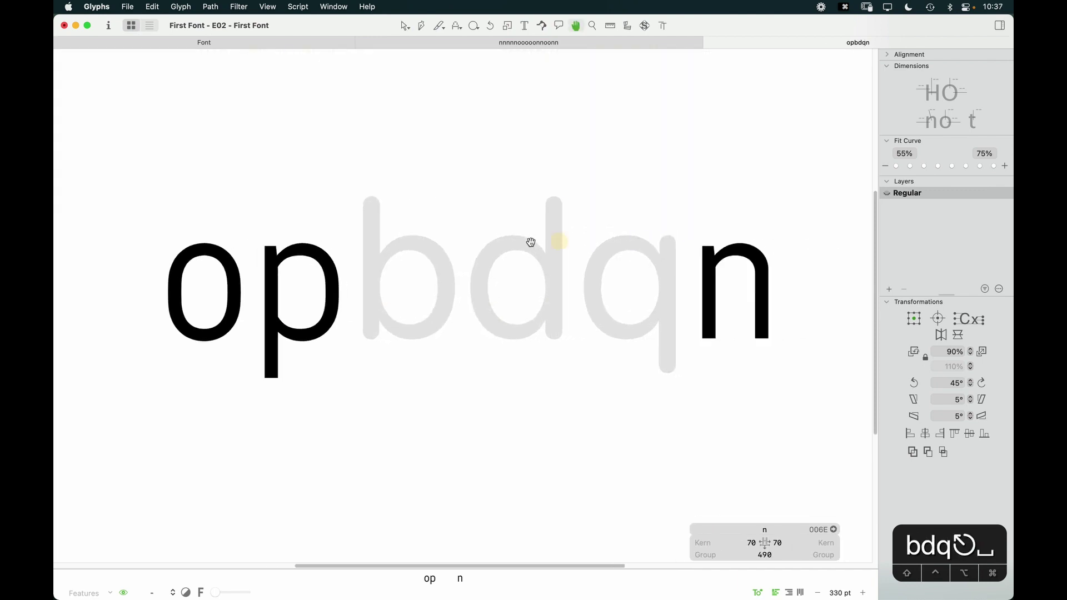
Add the p as a component in the empty b glyph and flip it vertically
click(398, 278)
key(super+f)
text(n)
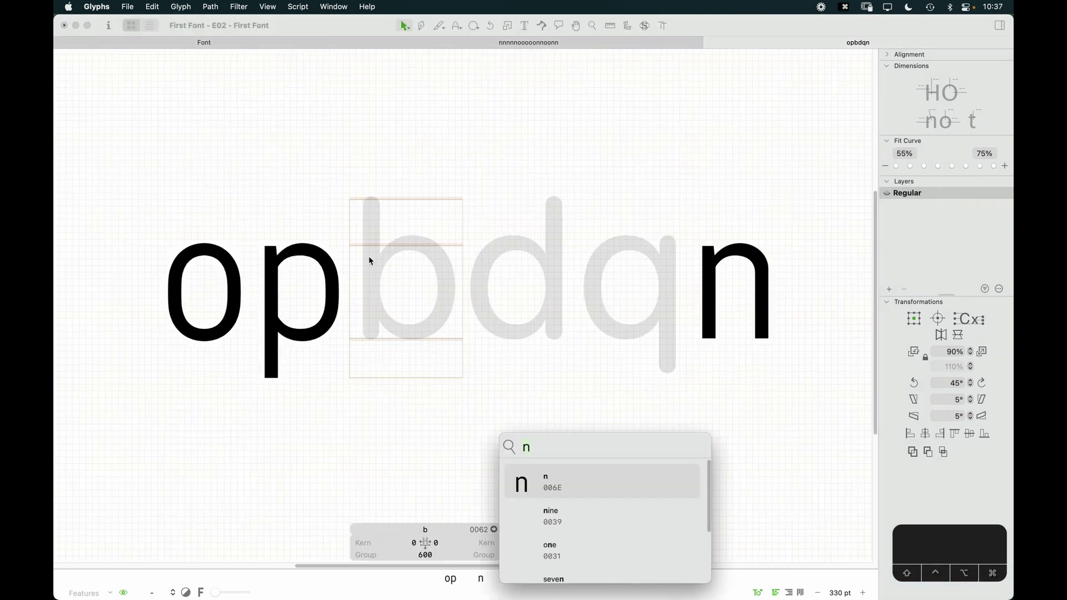
text(p)
key(Return)
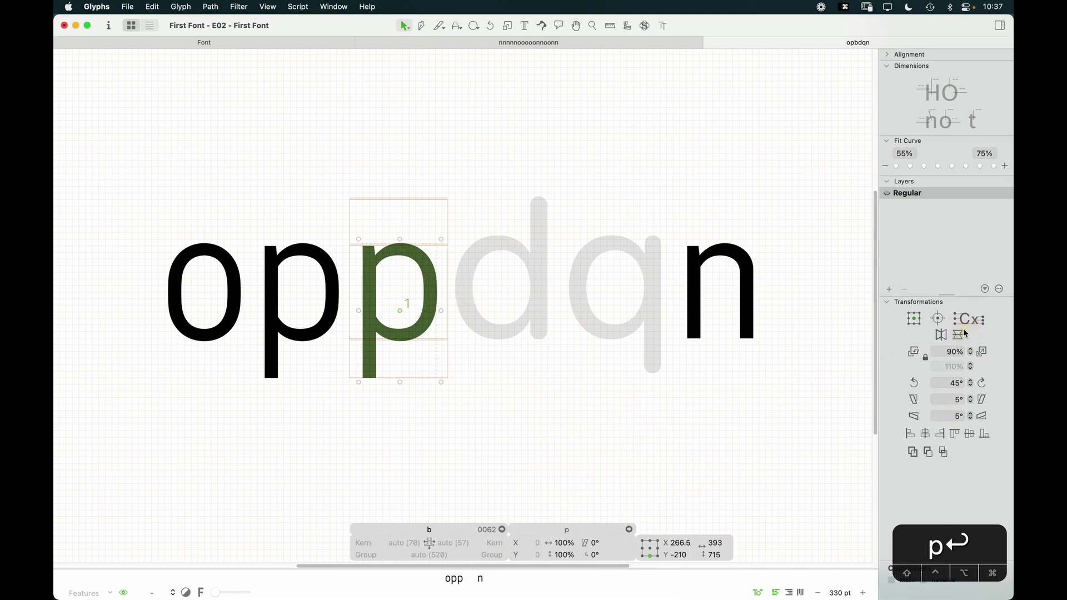
key(cmd+z)
key(z)
drag(468, 171, 286, 394)
key(v)
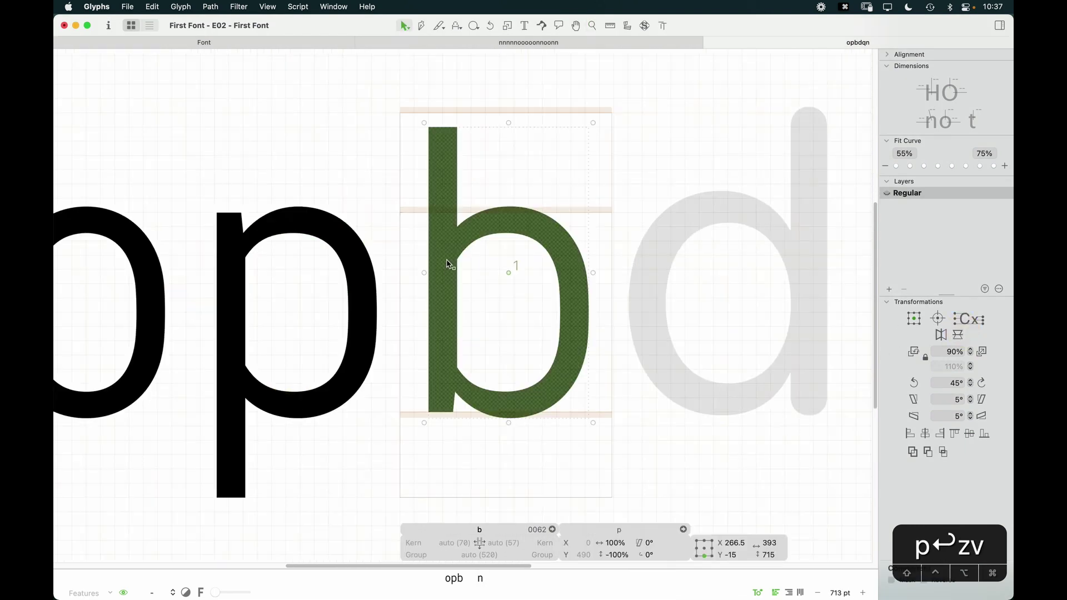
Decompose the b's component and raise the two top nodes of its stem to just below the ascender line
right_click(535, 228)
click(541, 236)
click(486, 155)
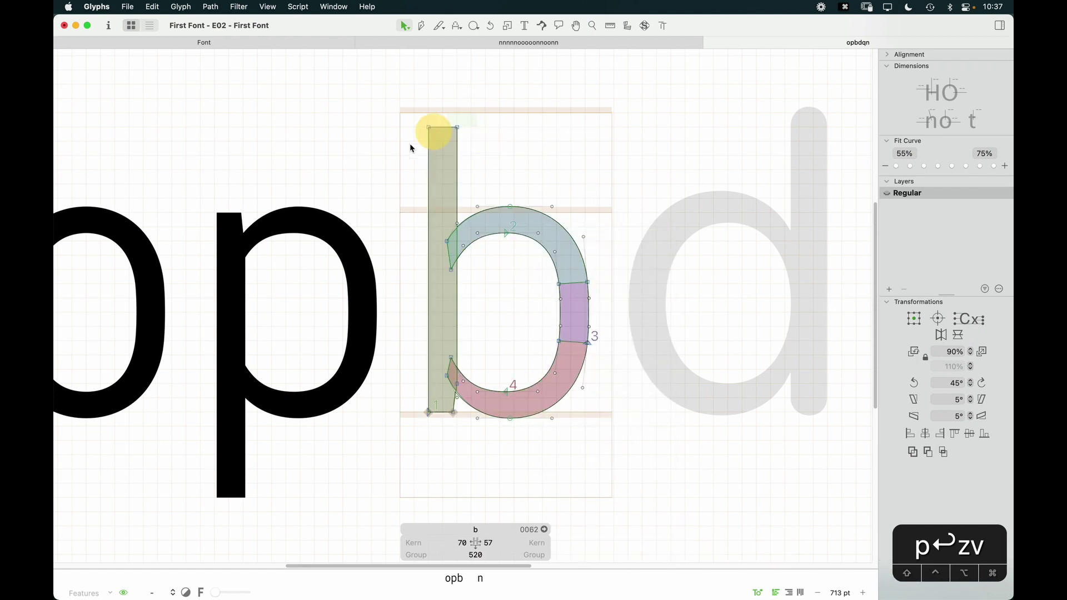
click(428, 128)
click(453, 119)
shift+click(456, 127)
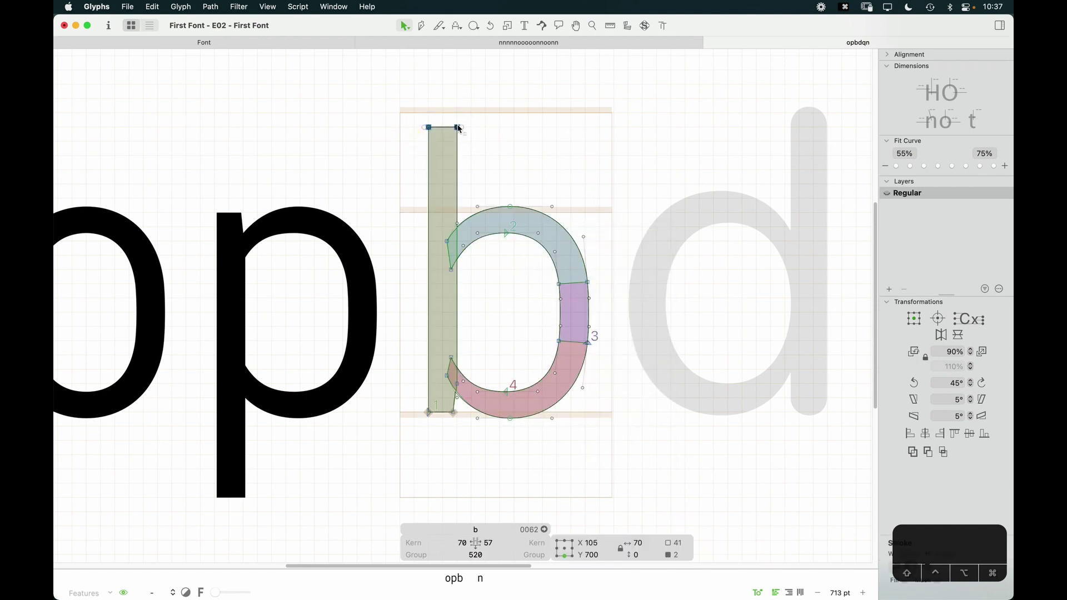
drag(457, 127, 459, 118)
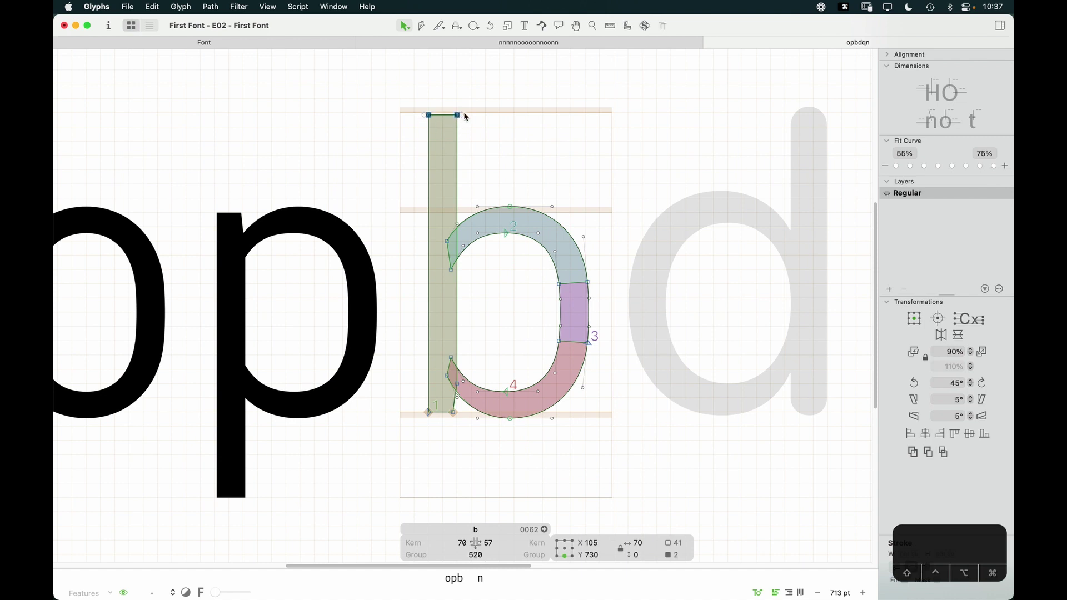
click(538, 181)
key(super+minus)
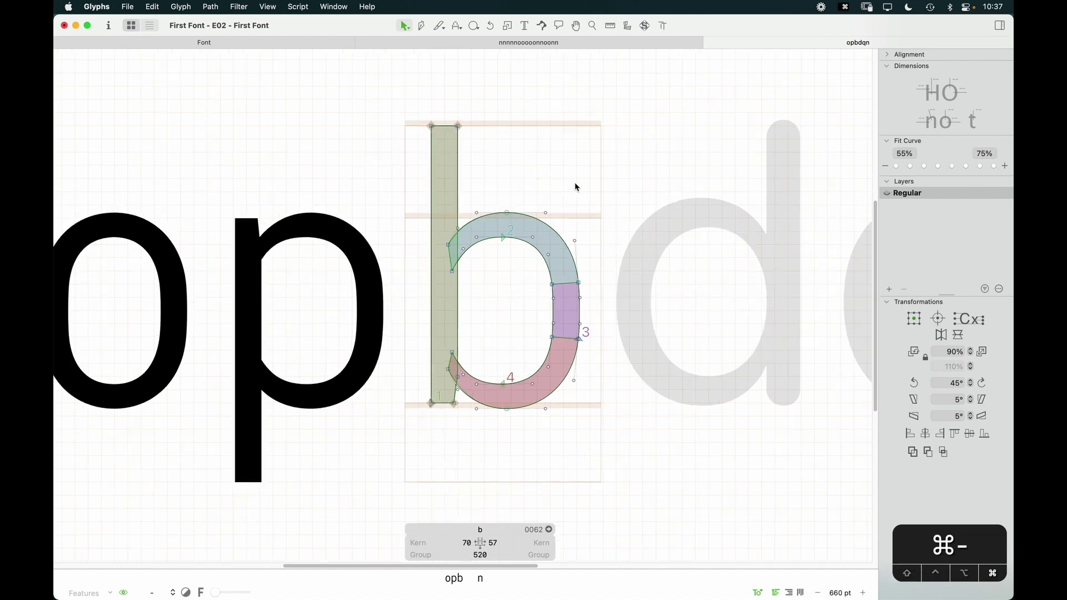
Link the b's left sidebearing to n and its right sidebearing to o
key(space)
drag(559, 214, 489, 321)
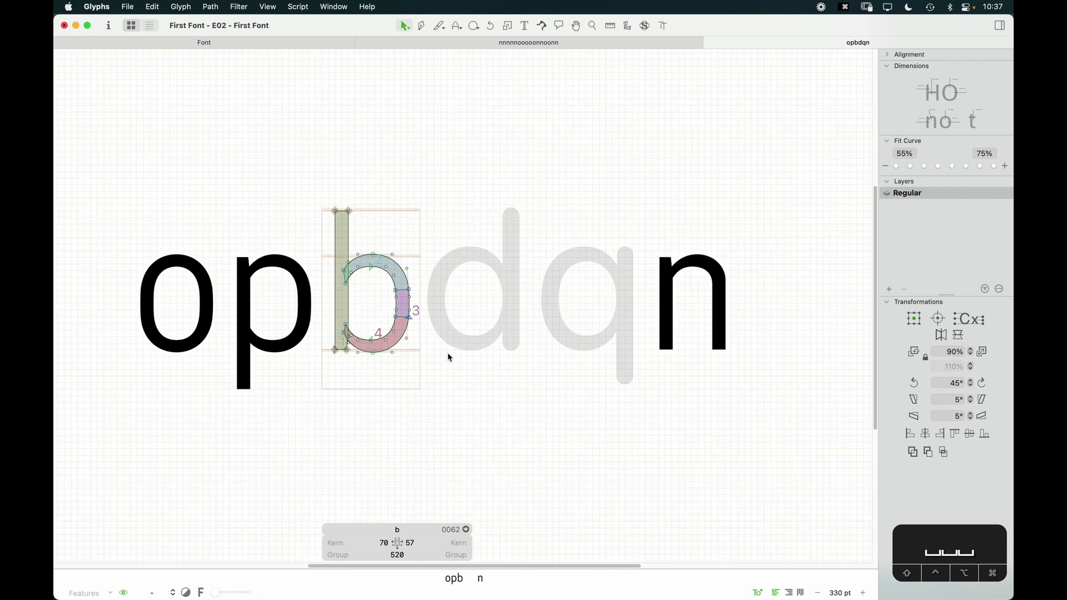
double_click(371, 542)
text(n)
key(Tab)
text(o)
key(Return)
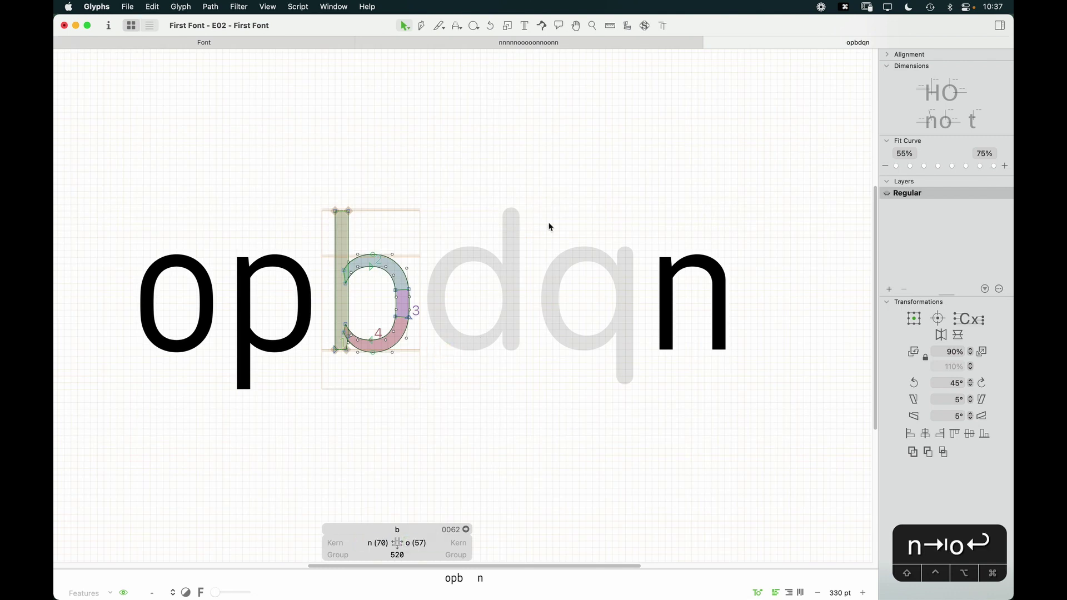
key(t)
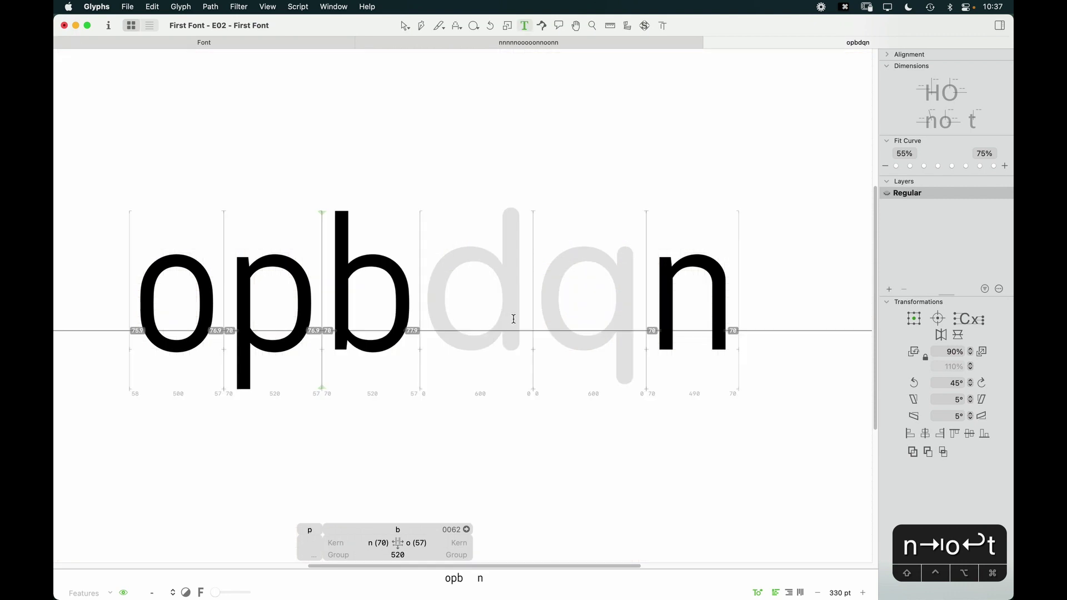
key(Escape)
key(t)
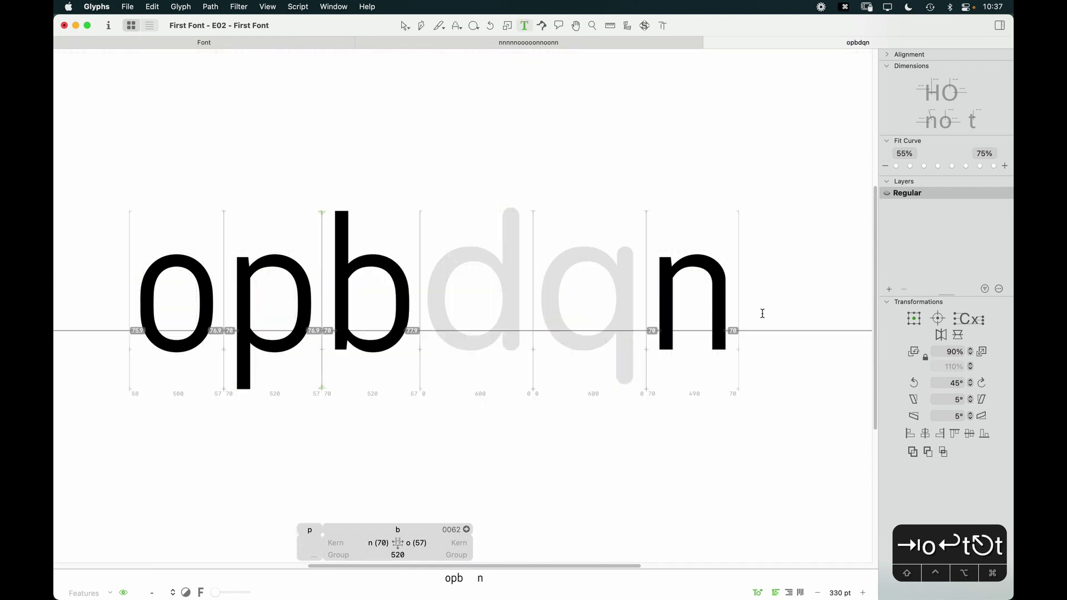
key(Escape)
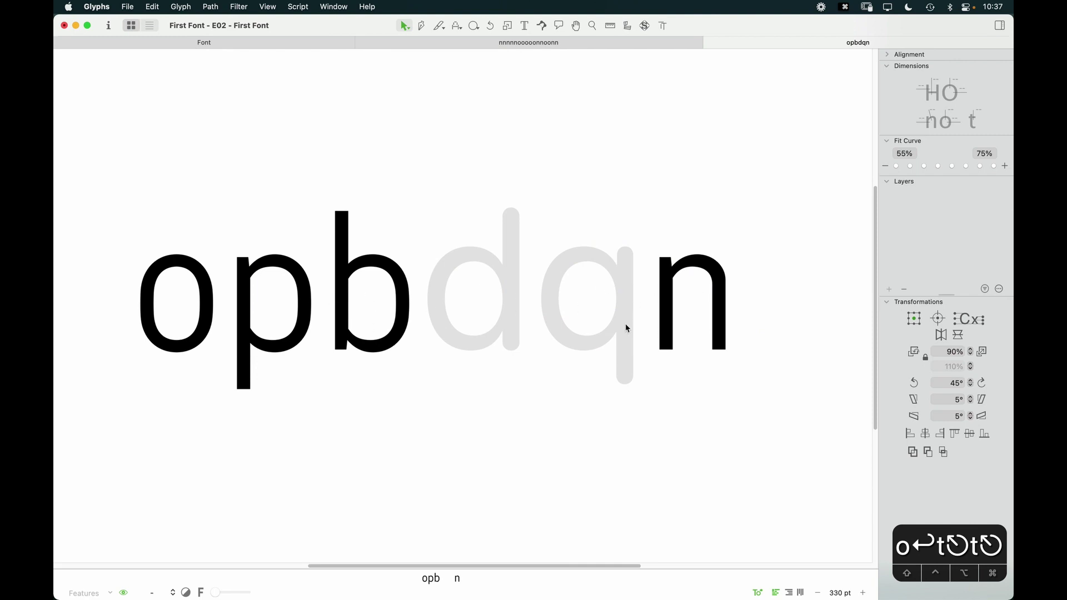
Add the b as a component in the empty d glyph and flip it horizontally
double_click(477, 328)
key(super+shift+c)
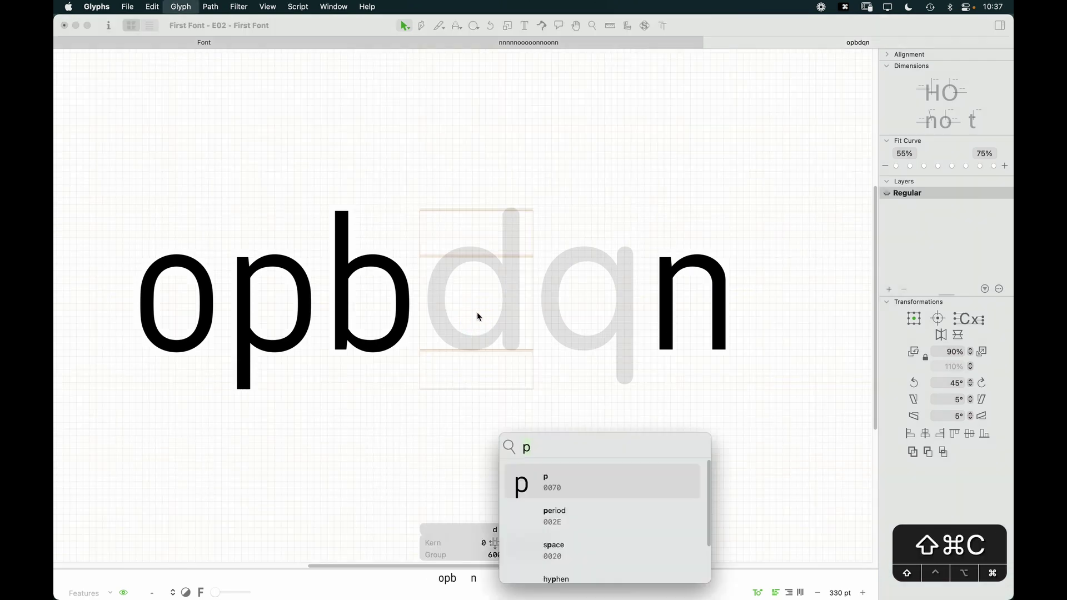
text(b)
key(Return)
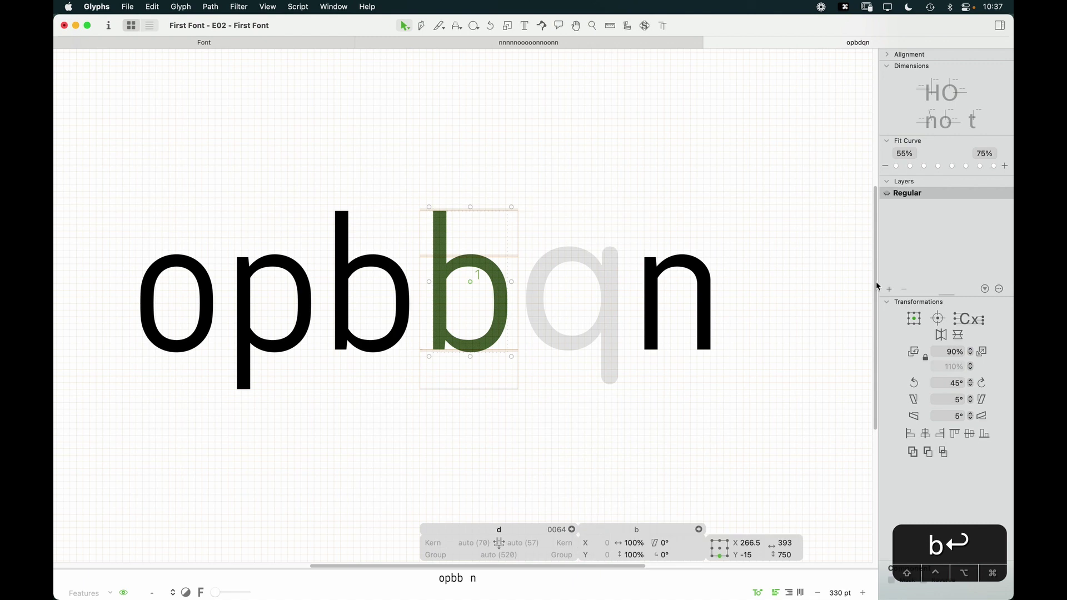
click(940, 336)
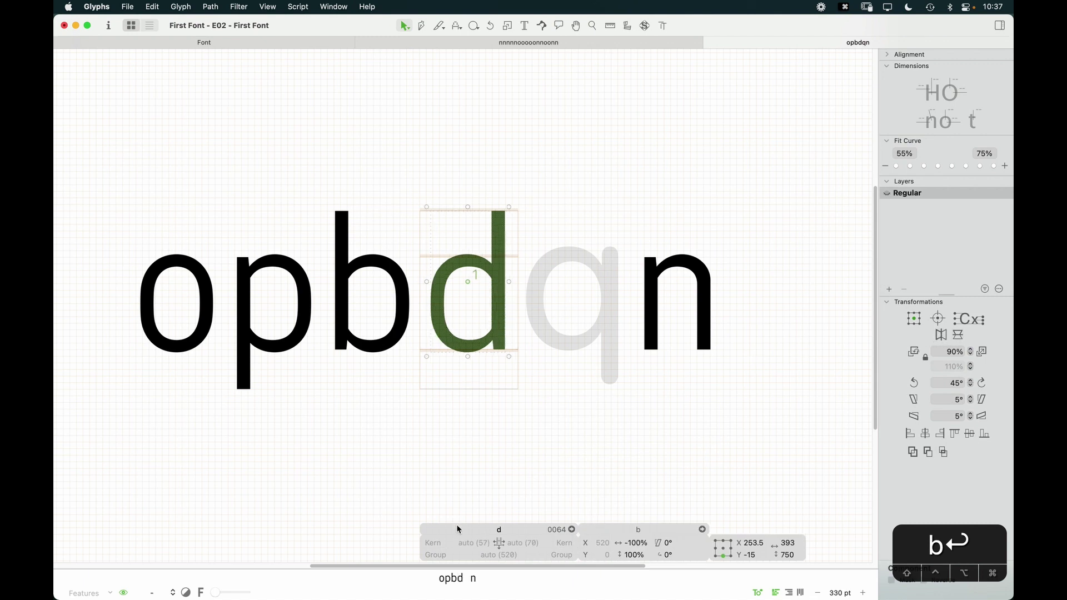
click(468, 541)
key(super+a)
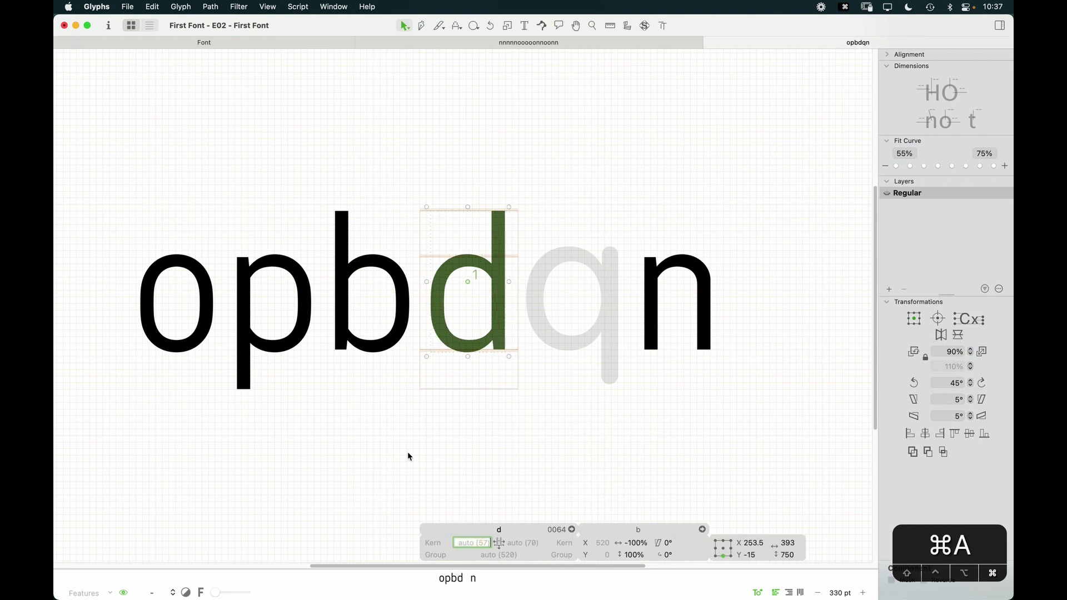
click(521, 403)
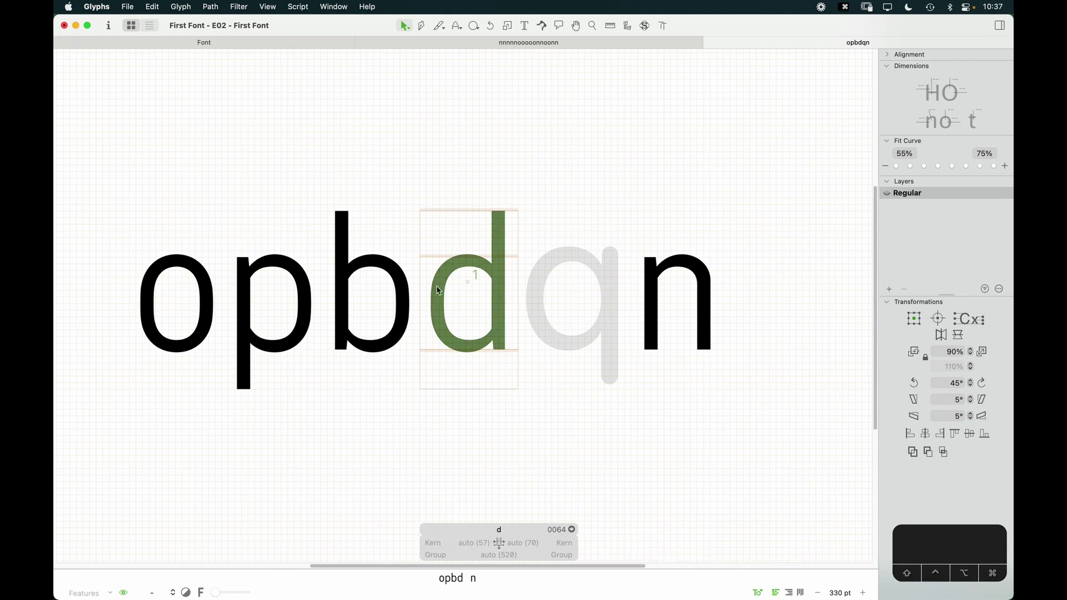
Add the p as a component in the empty q glyph and flip it horizontally
key(space)
double_click(578, 315)
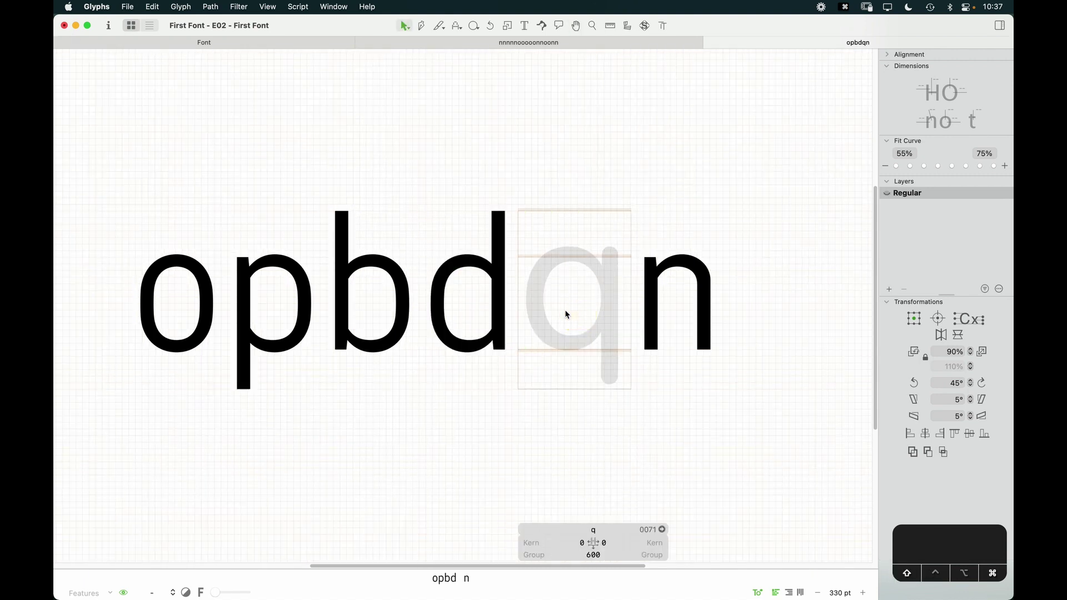
key(super+shift+c)
text(bp)
key(Return)
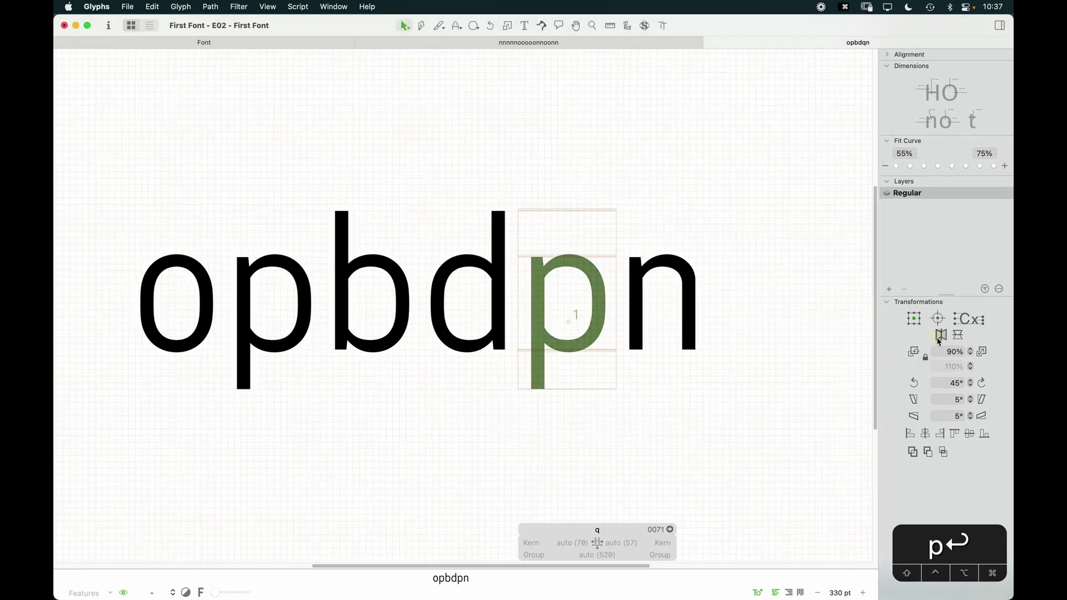
click(940, 334)
key(super+minus)
key(super+minus)
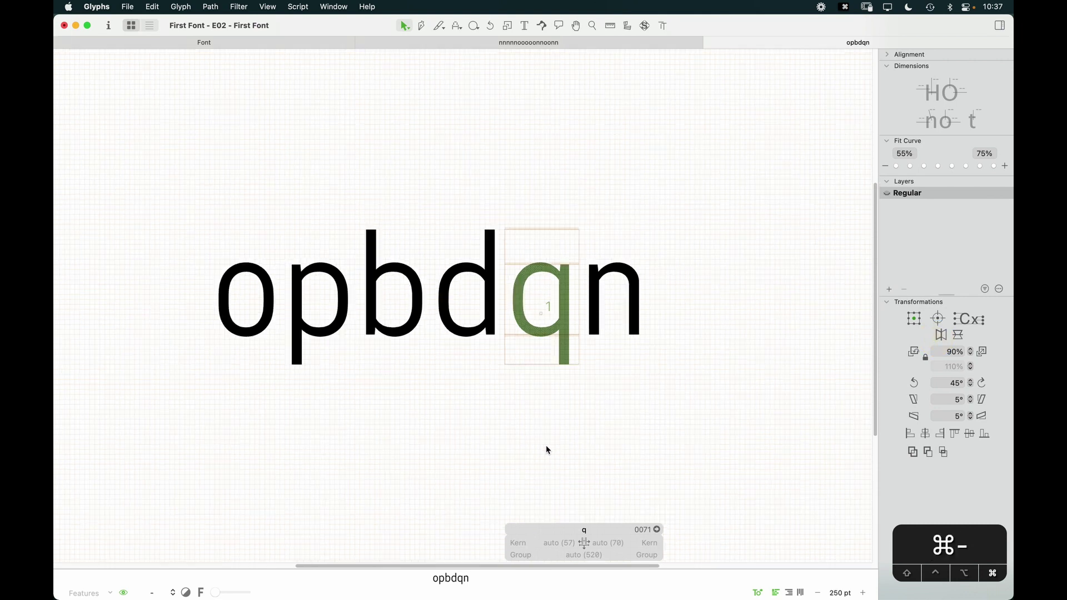
Examine the letter shapes and spacing of the opbdqn test word, including the q and d glyphs
key(space)
key(t)
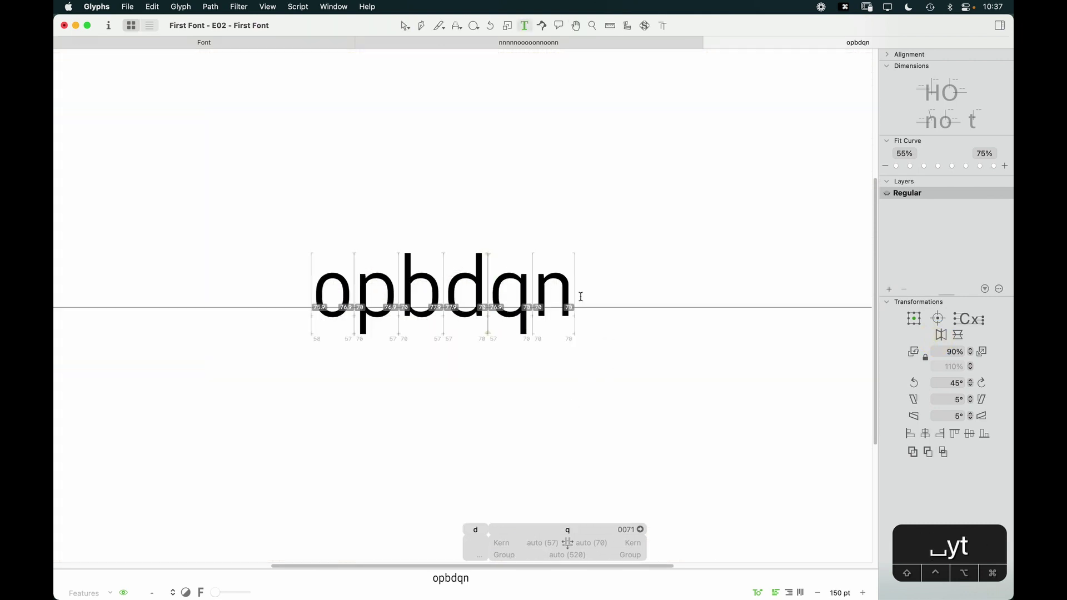
click(581, 298)
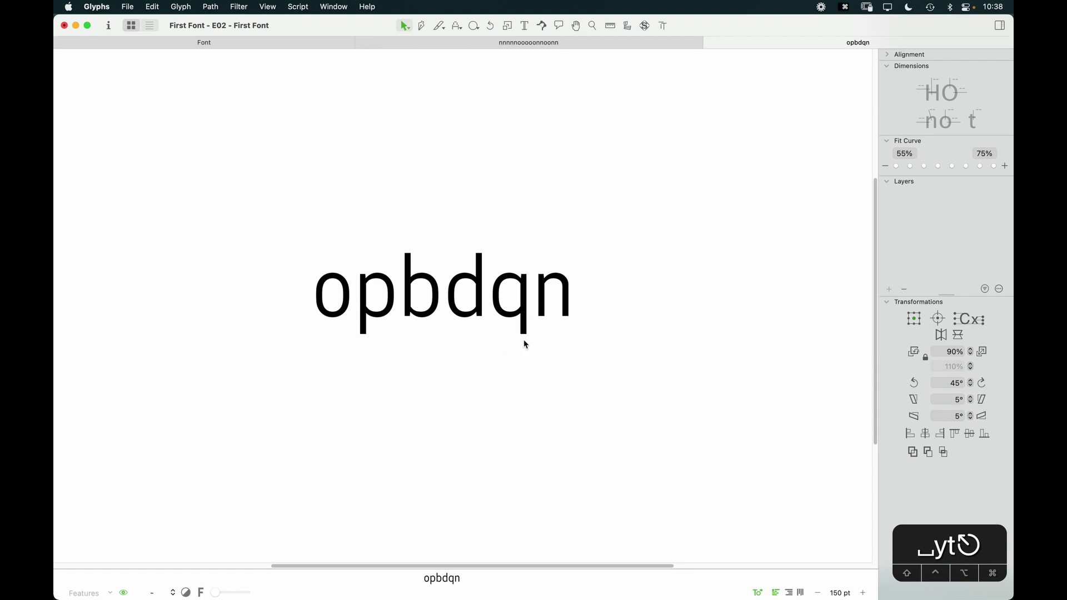
double_click(509, 332)
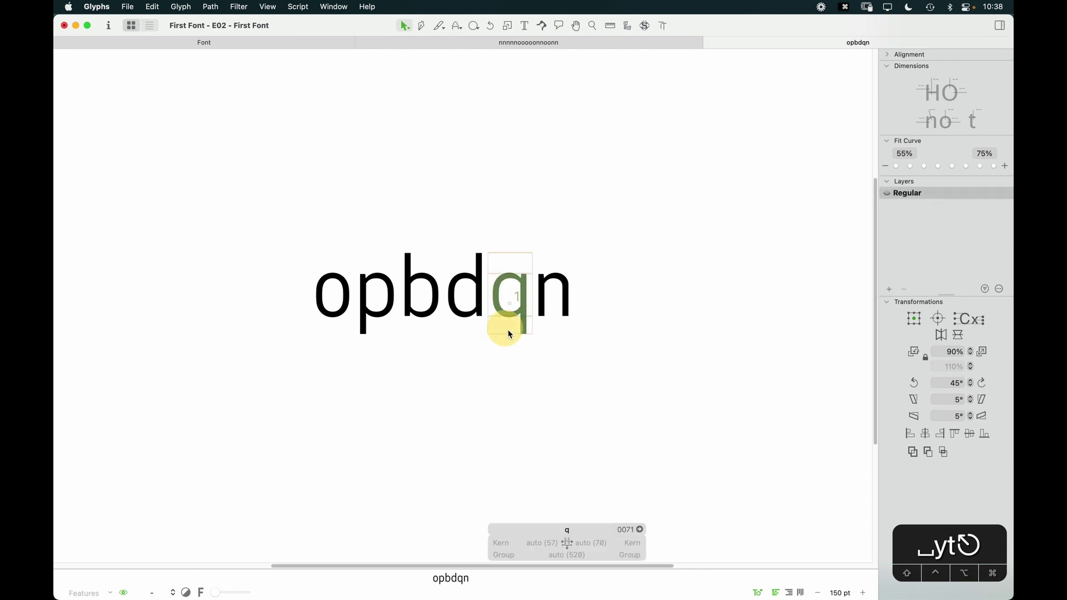
double_click(468, 329)
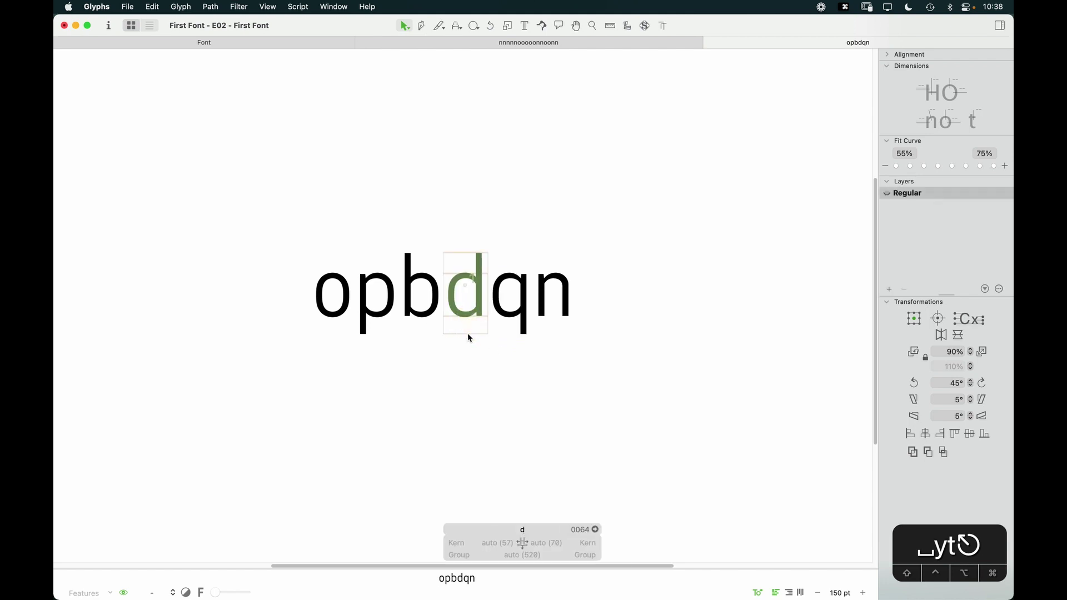
key(t)
key(Escape)
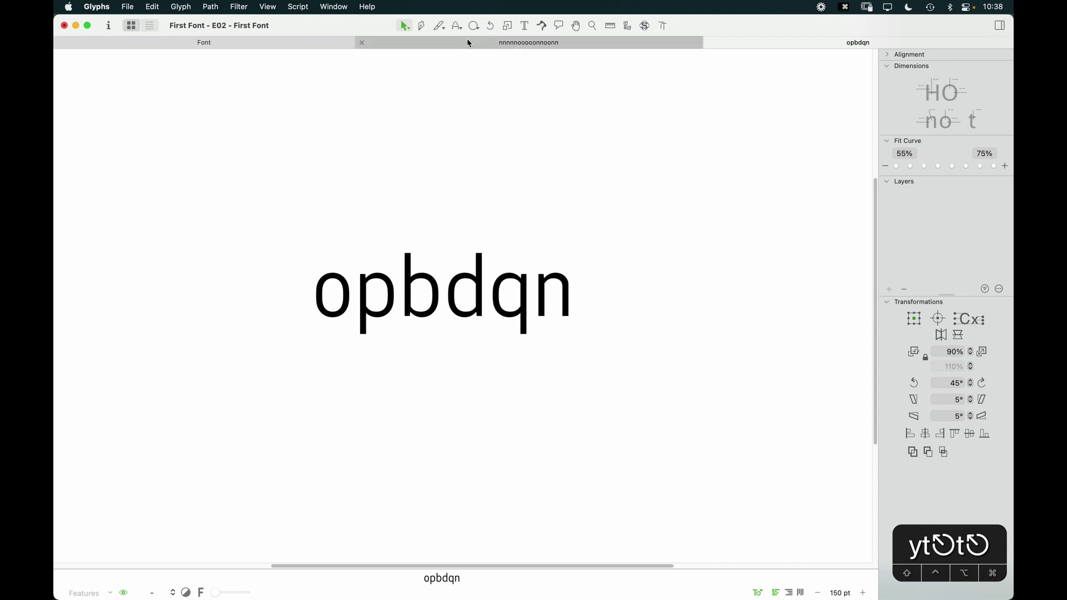
Close both open edit views and open the empty g glyph for editing from the font overview
click(361, 43)
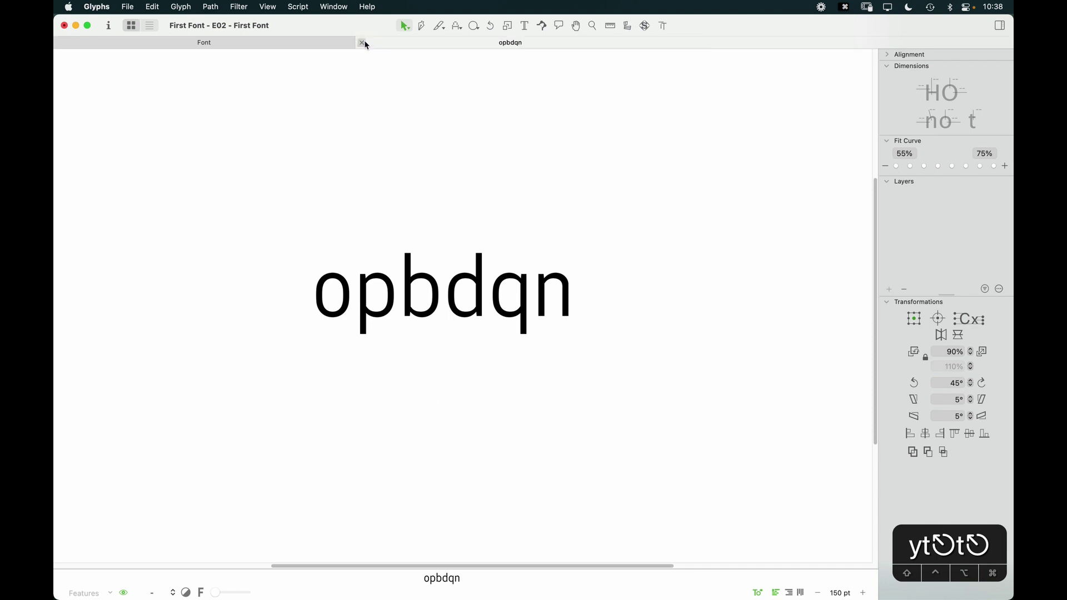
click(362, 43)
click(485, 238)
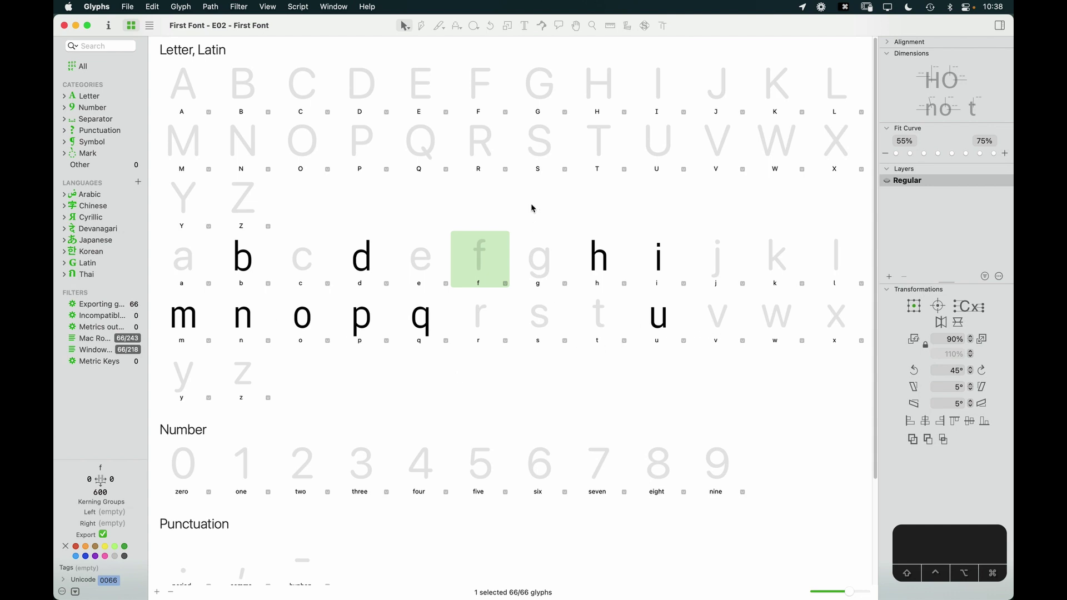
double_click(541, 256)
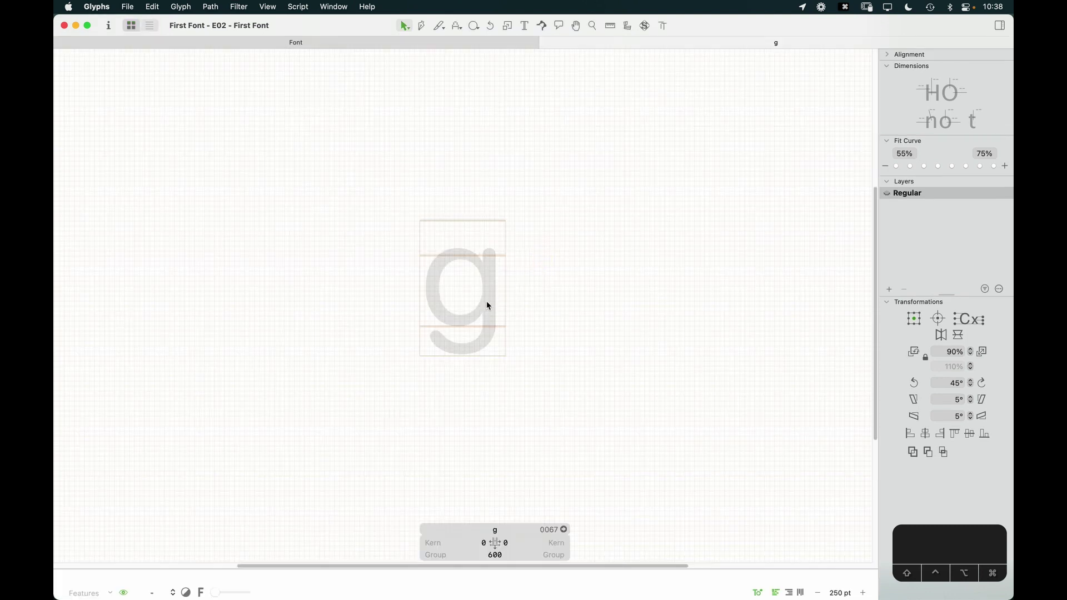
Add the q as a component in the g glyph
key(alt+super+f)
text(p)
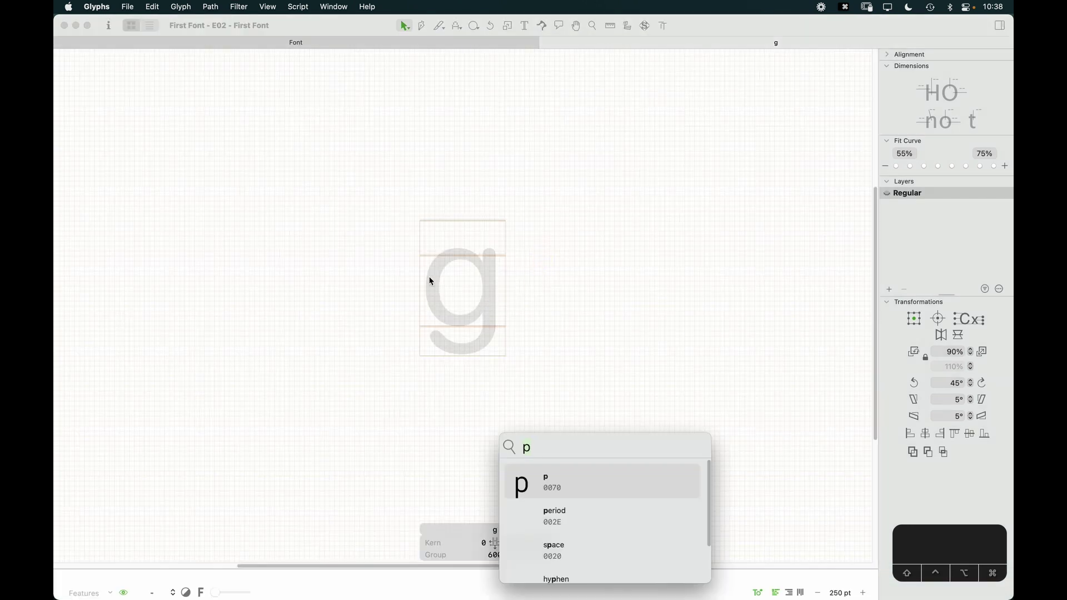
text(q)
key(Return)
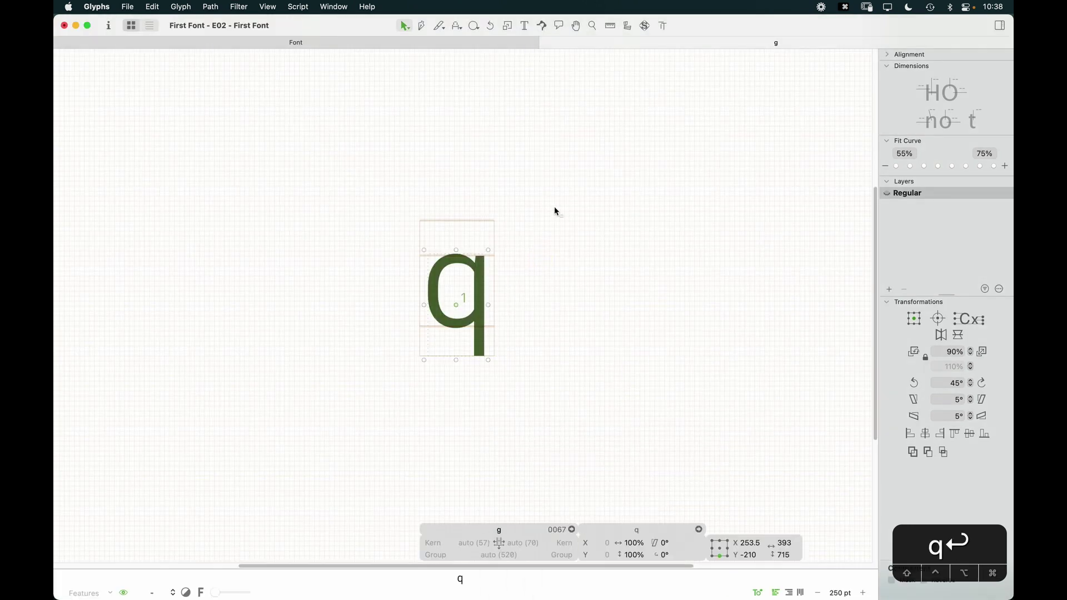
Decompose the q component in the g glyph, including the nested p component, into editable outlines
key(z)
drag(539, 207, 351, 411)
key(v)
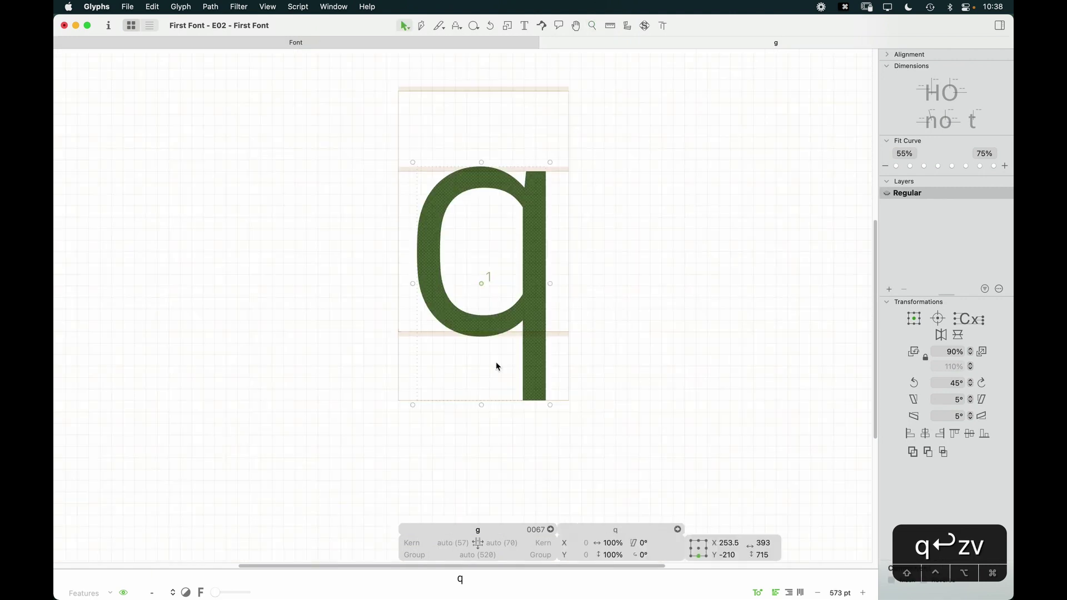
right_click(530, 351)
click(536, 355)
click(525, 445)
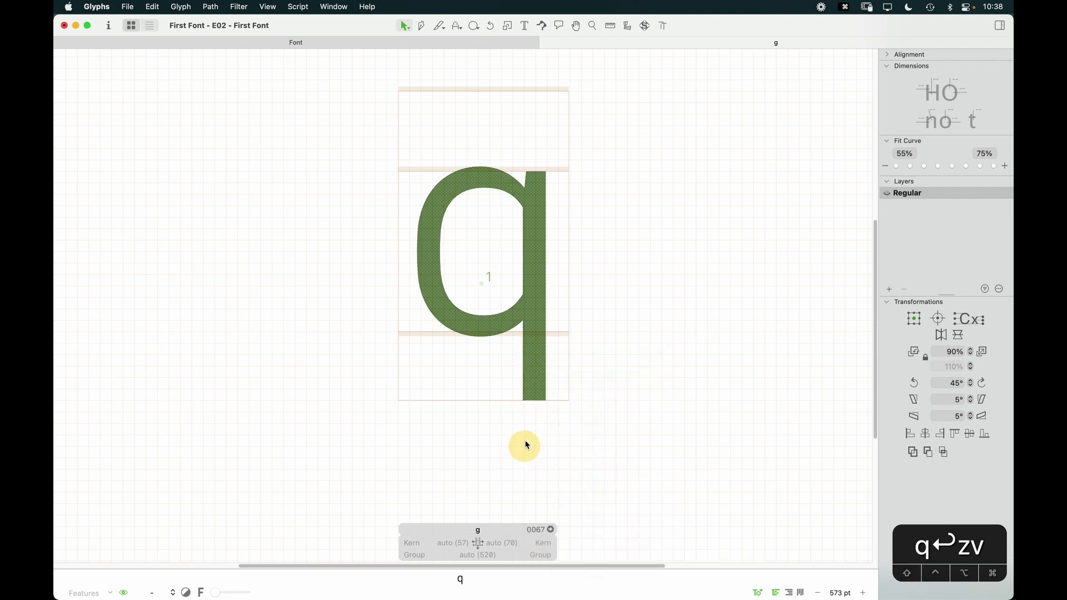
click(535, 382)
right_click(534, 367)
click(538, 352)
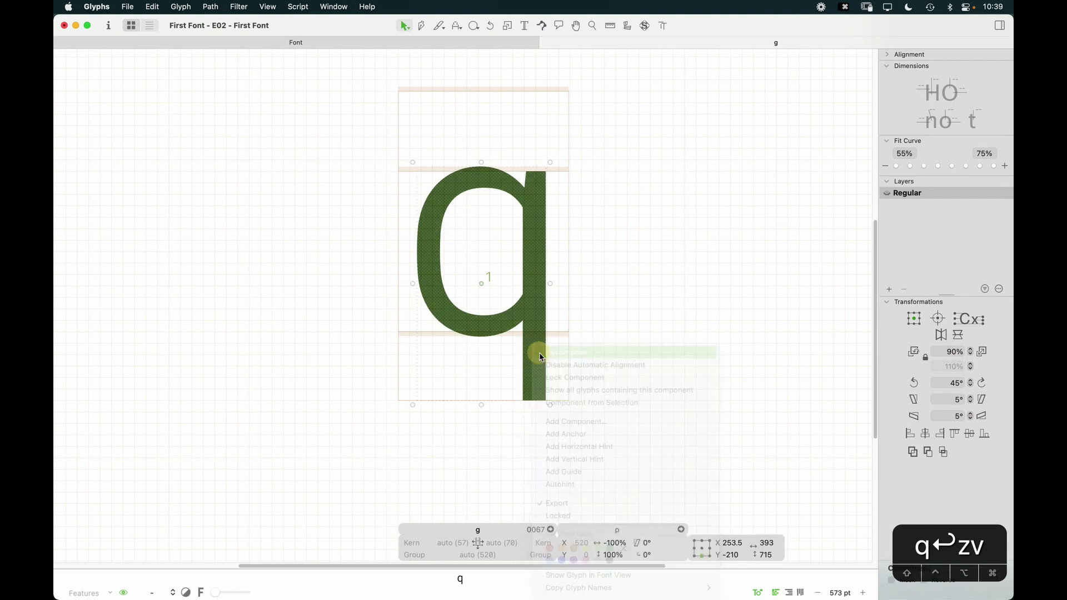
Shorten the g's stem by raising its two bottom nodes straight up to Y -40
key(z)
click(477, 336)
key(v)
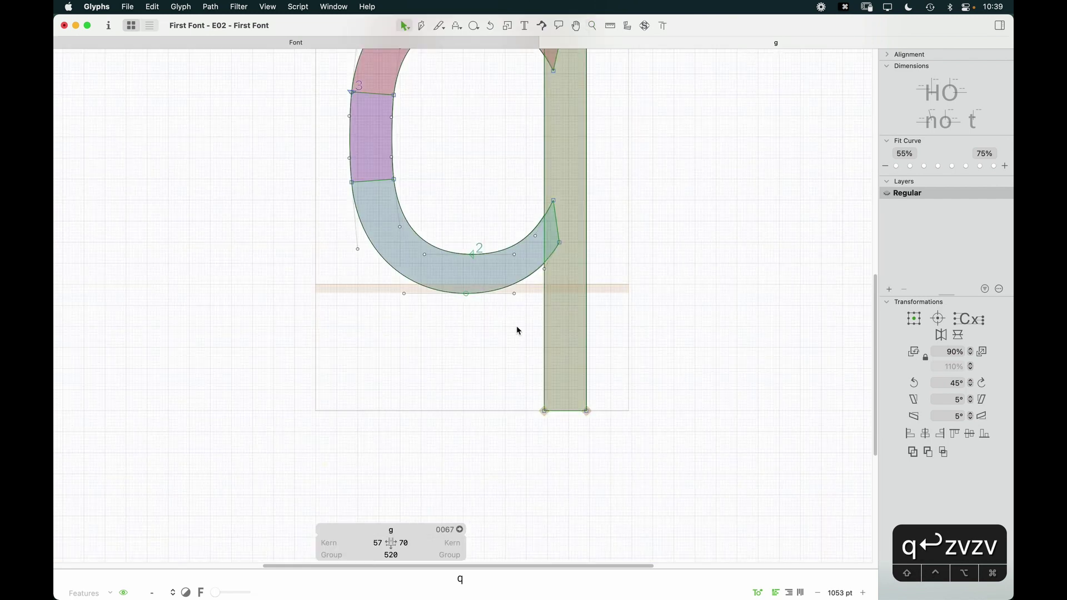
key(super+minus)
key(space)
drag(548, 224, 542, 272)
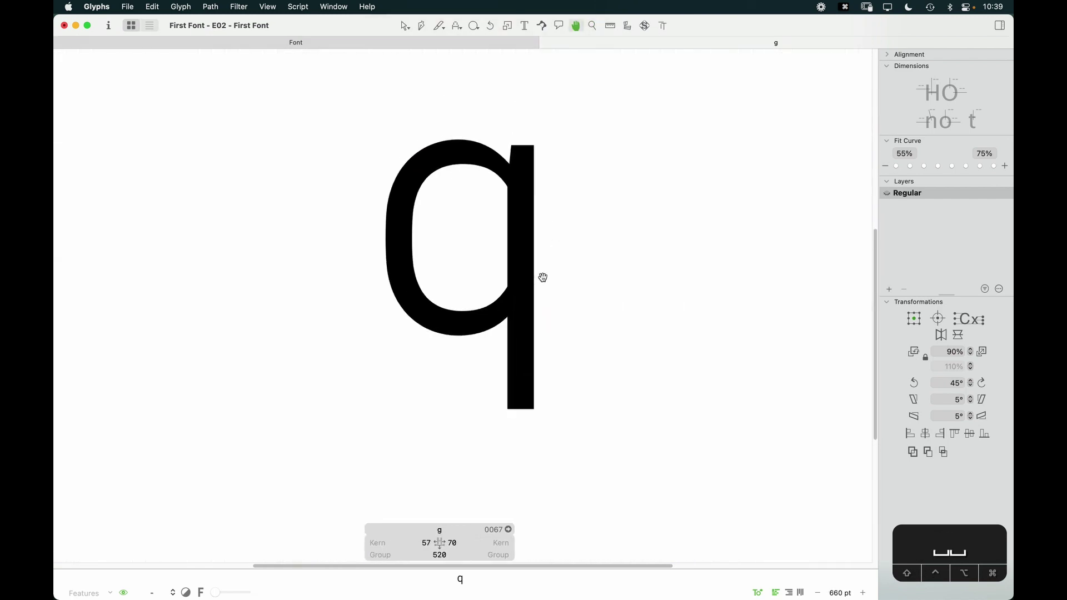
click(534, 410)
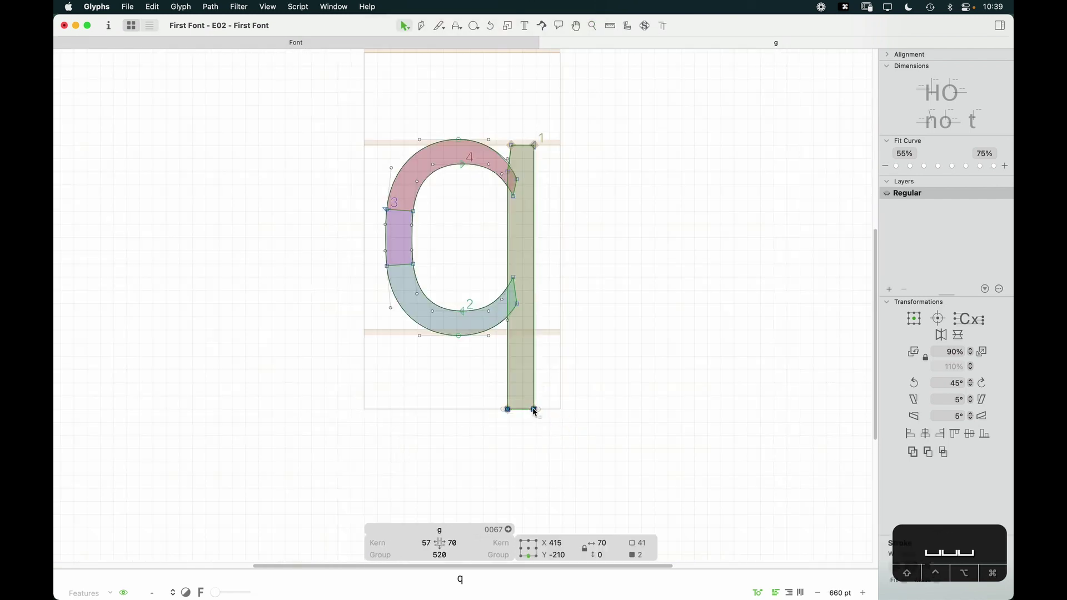
drag(533, 409, 536, 348)
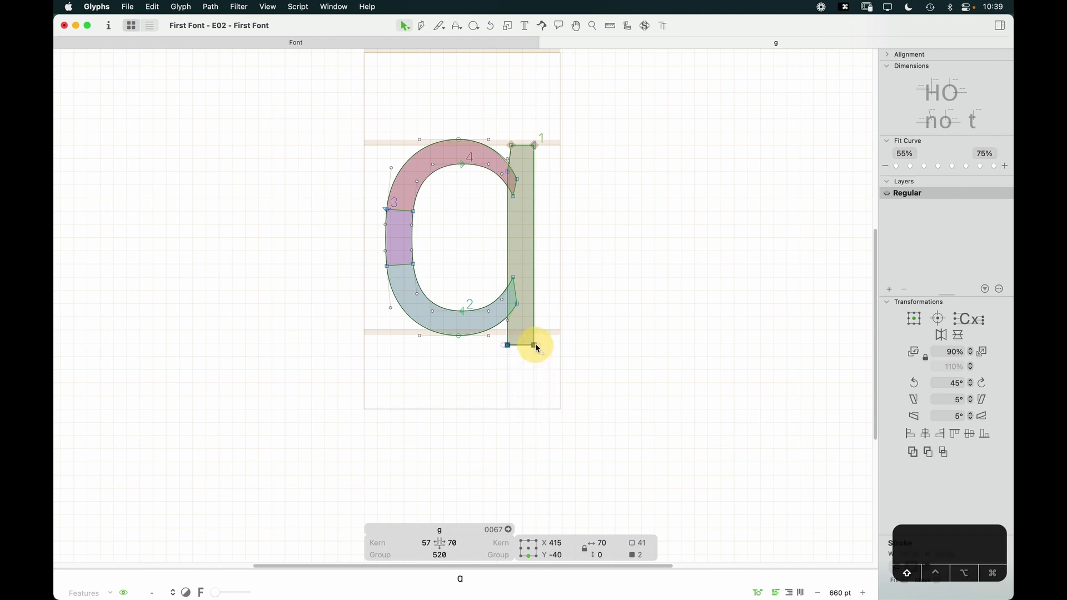
click(533, 396)
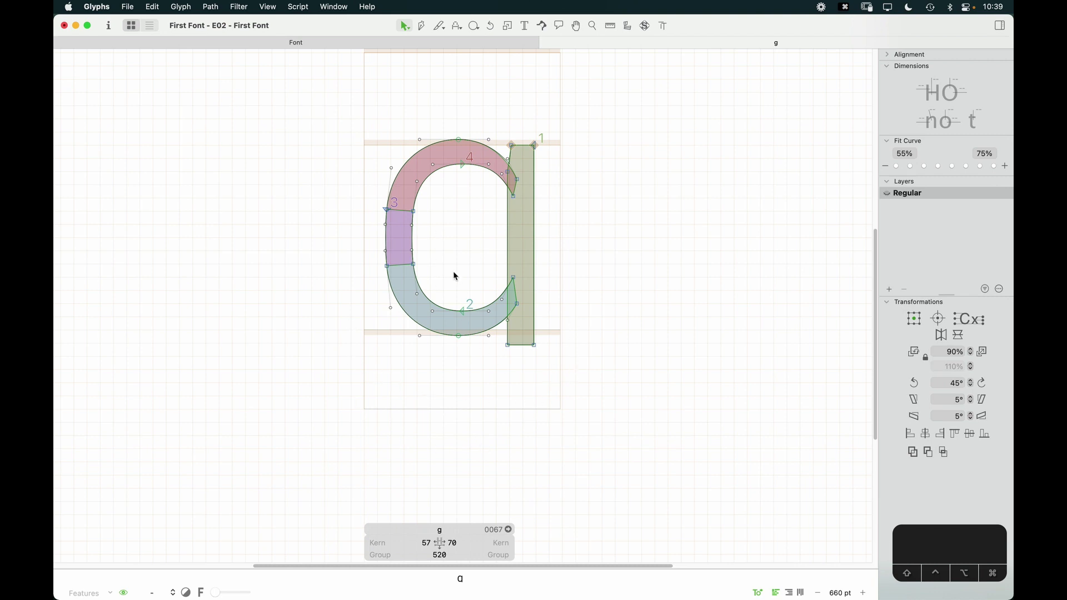
Select the nodes of the g's lower bowl curve and raise them until the bowl's bottom sits at Y 5
key(z)
click(474, 243)
key(v)
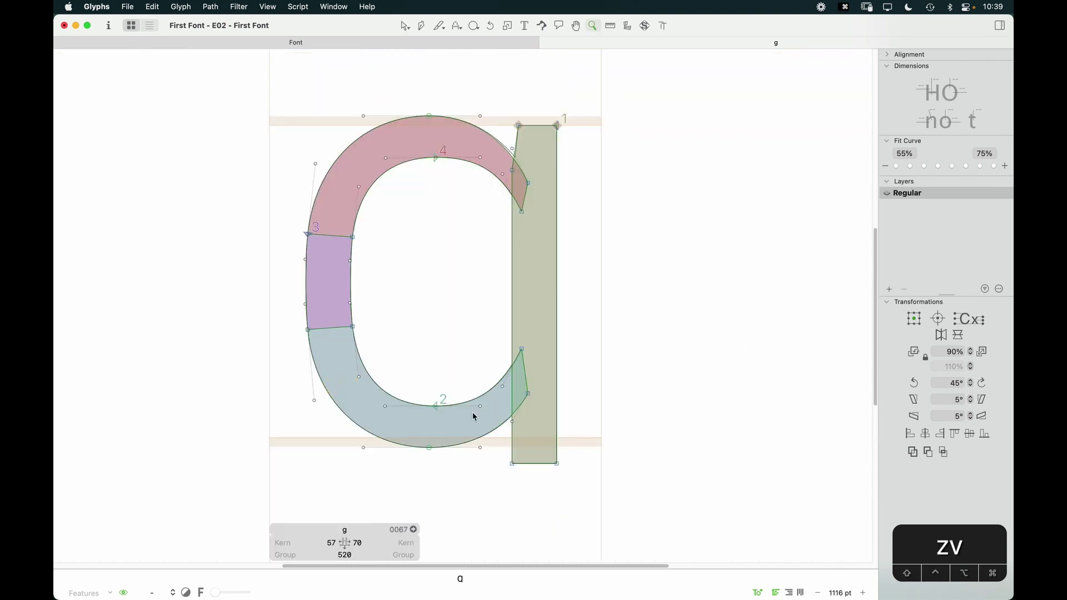
drag(272, 290, 543, 460)
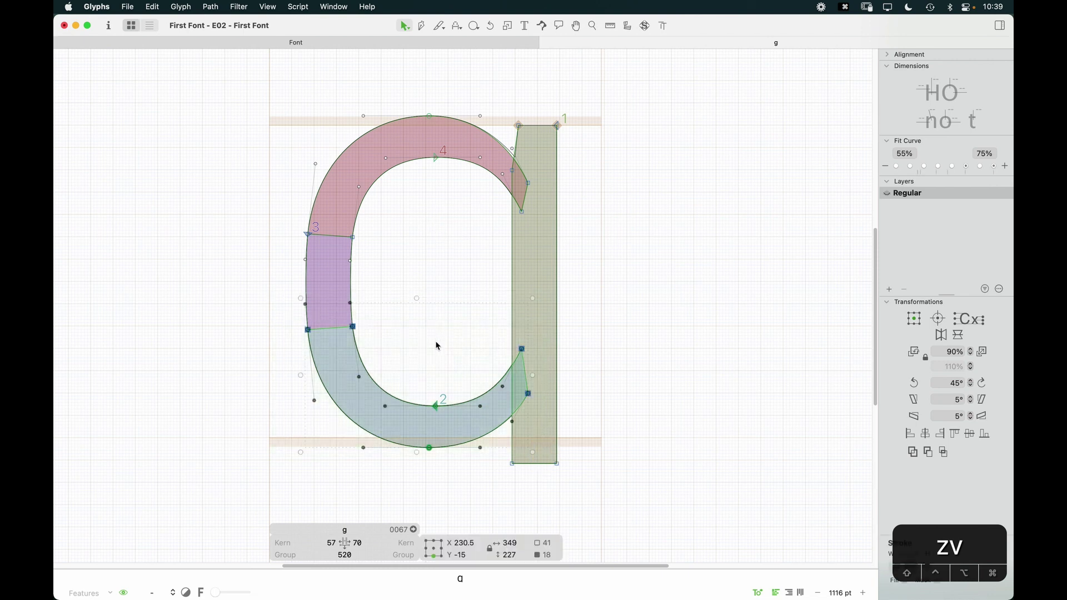
key(Up)
key(Up)
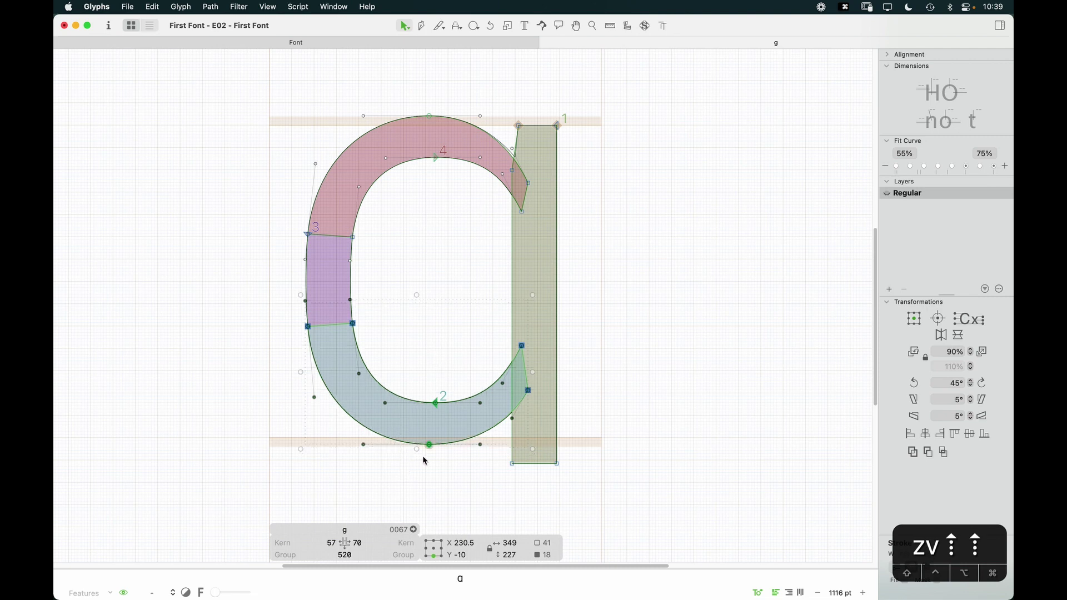
key(Up)
key(Up)
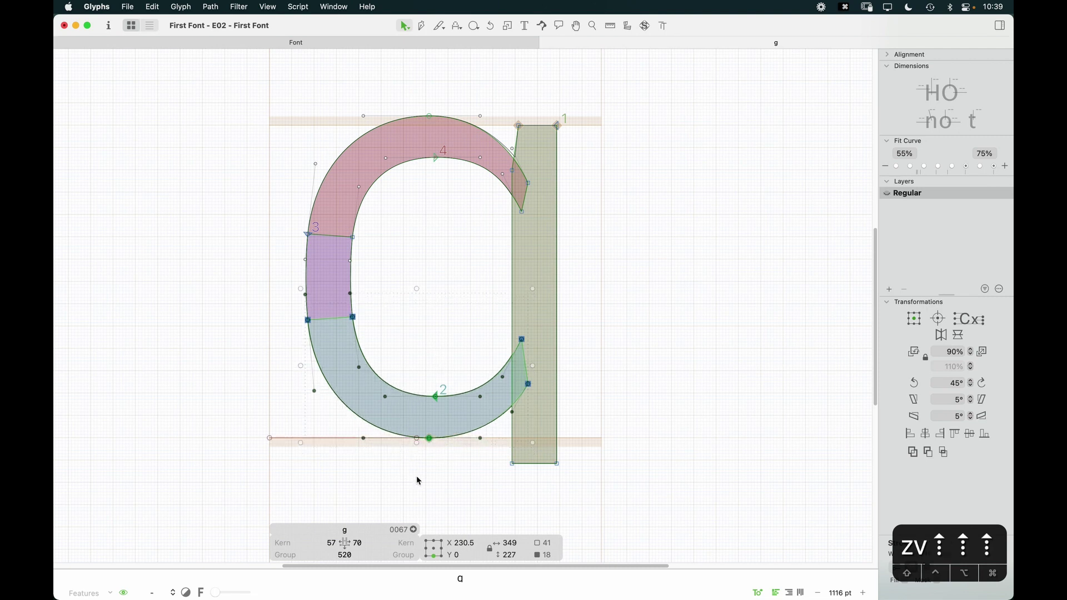
key(Up)
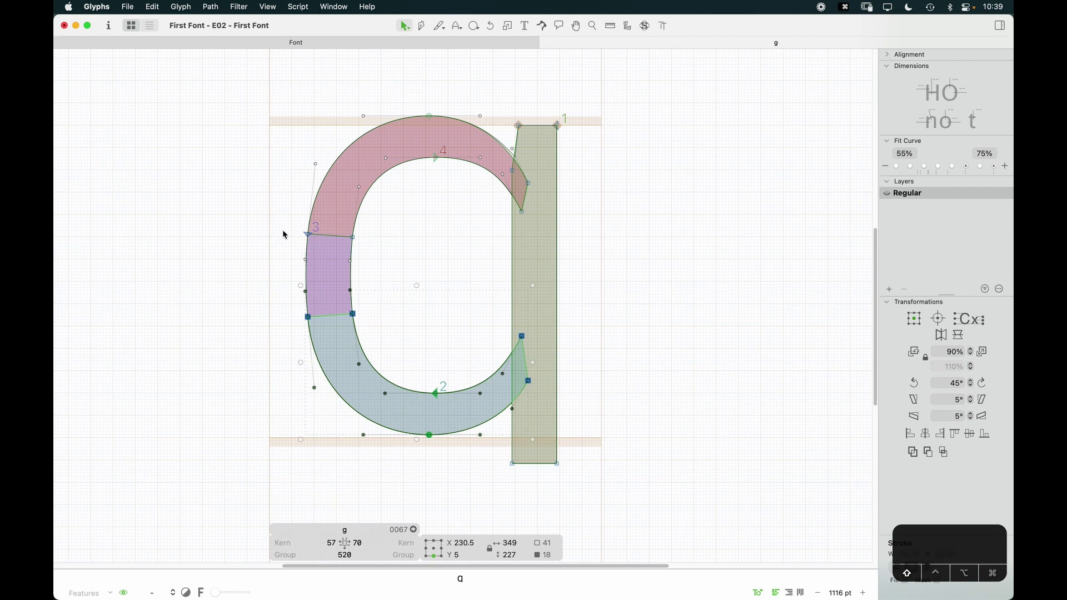
Add the bowl's left side segment to the selection and move it up with the lower curve until the bottom reaches Y 20
drag(284, 230, 389, 292)
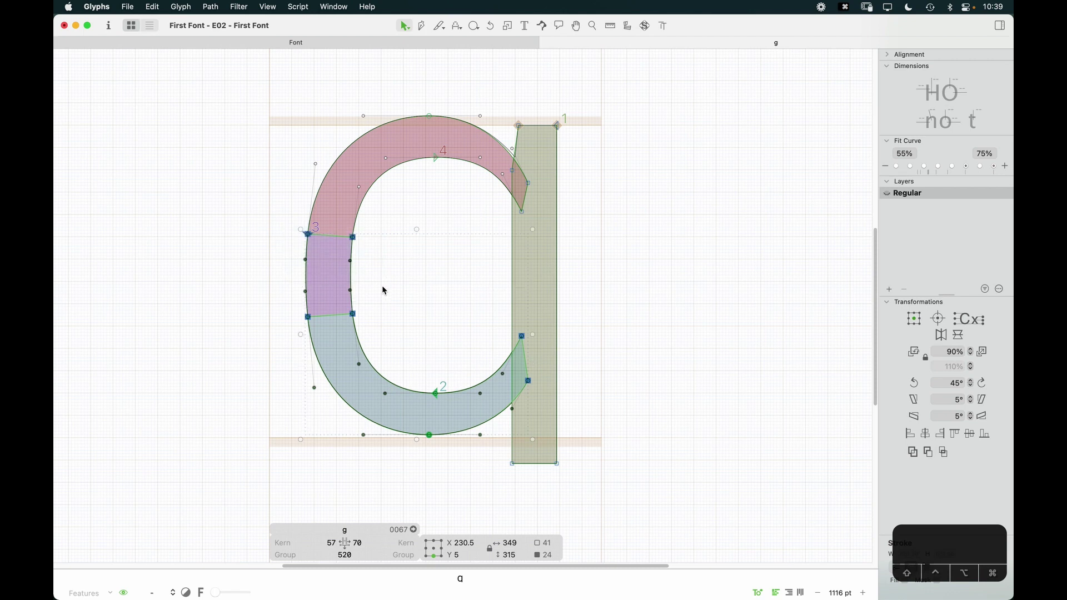
key(alt+Up)
key(alt+Up)
key(alt+Up)
key(alt+Up)
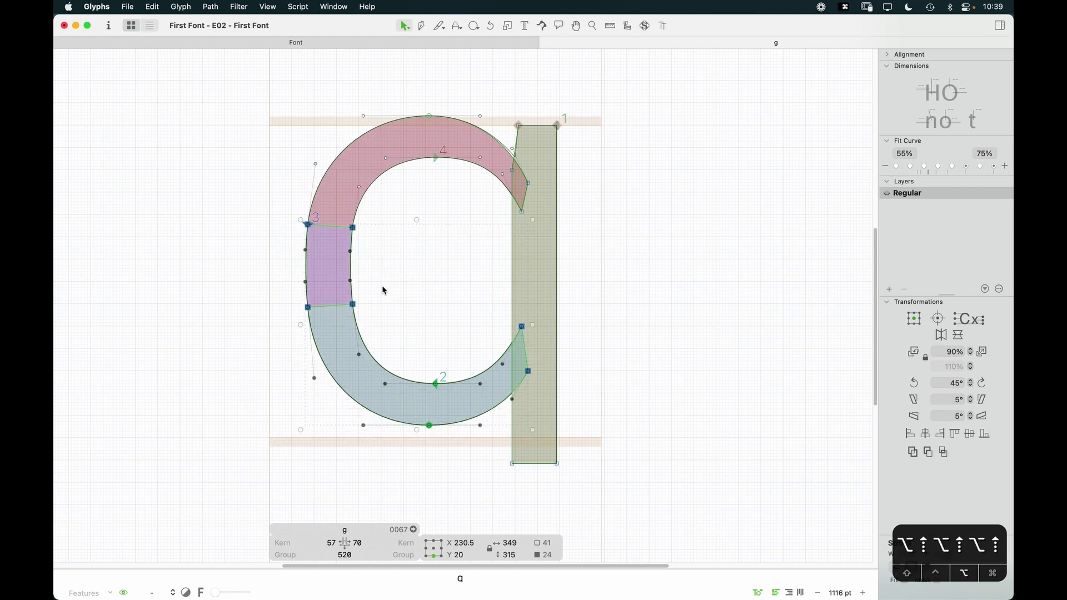
key(alt+Up)
key(alt+Down)
key(alt+Down)
click(404, 230)
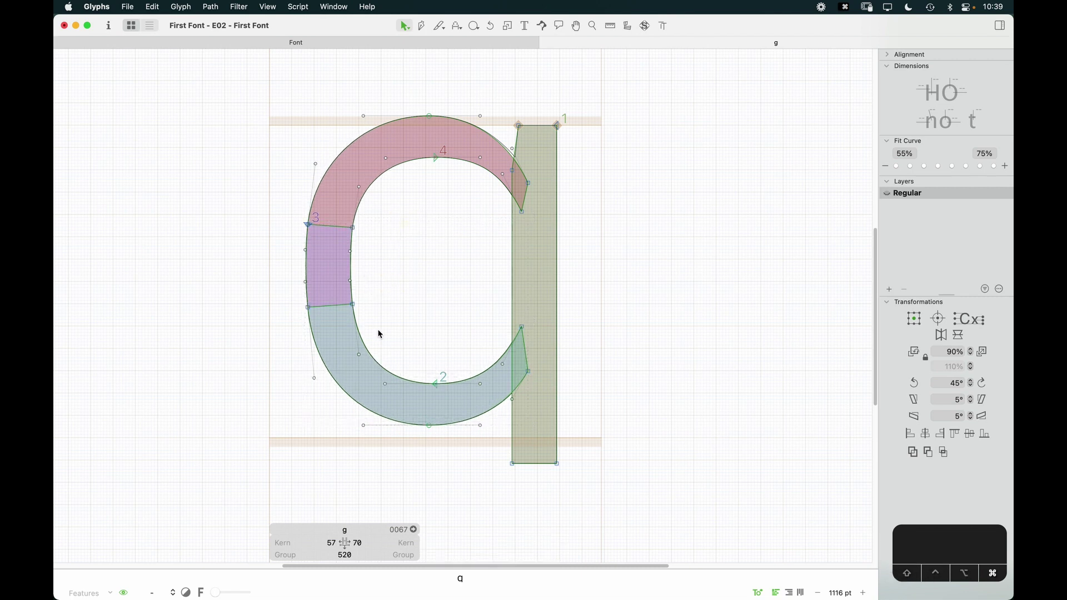
Preview the g and nudge the two curve handles at the bowl's lower left up to about Y 97
key(super+minus)
key(super+minus)
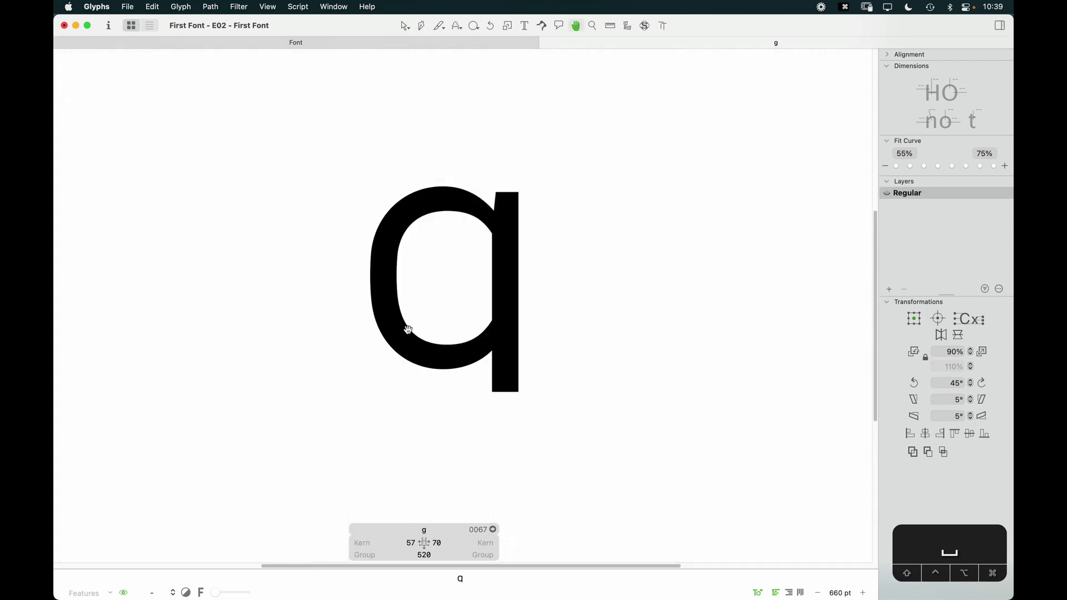
key(space)
key(z)
click(399, 286)
key(v)
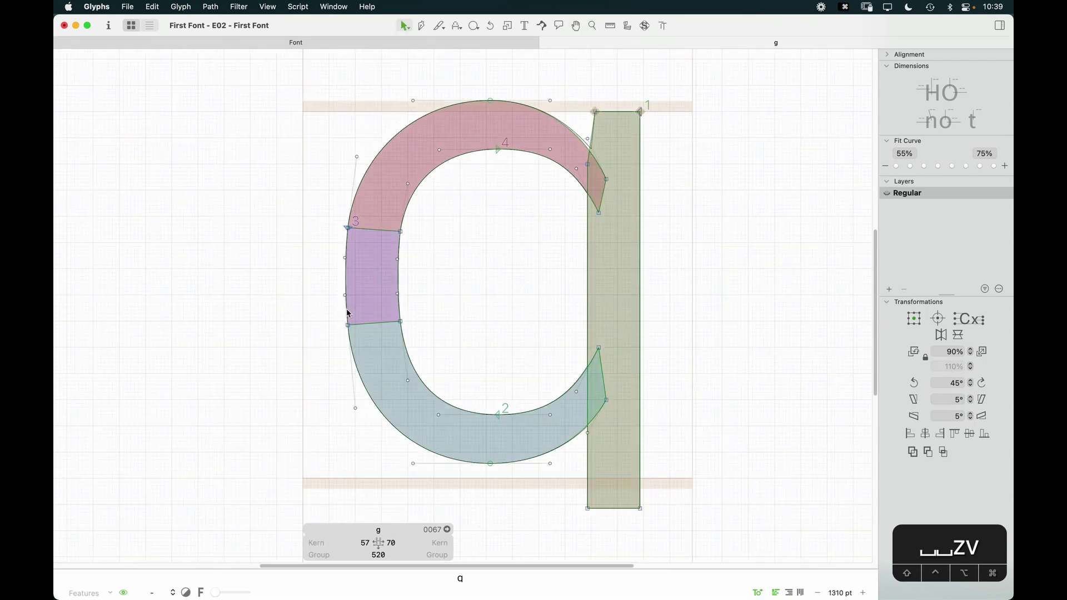
drag(427, 365, 318, 424)
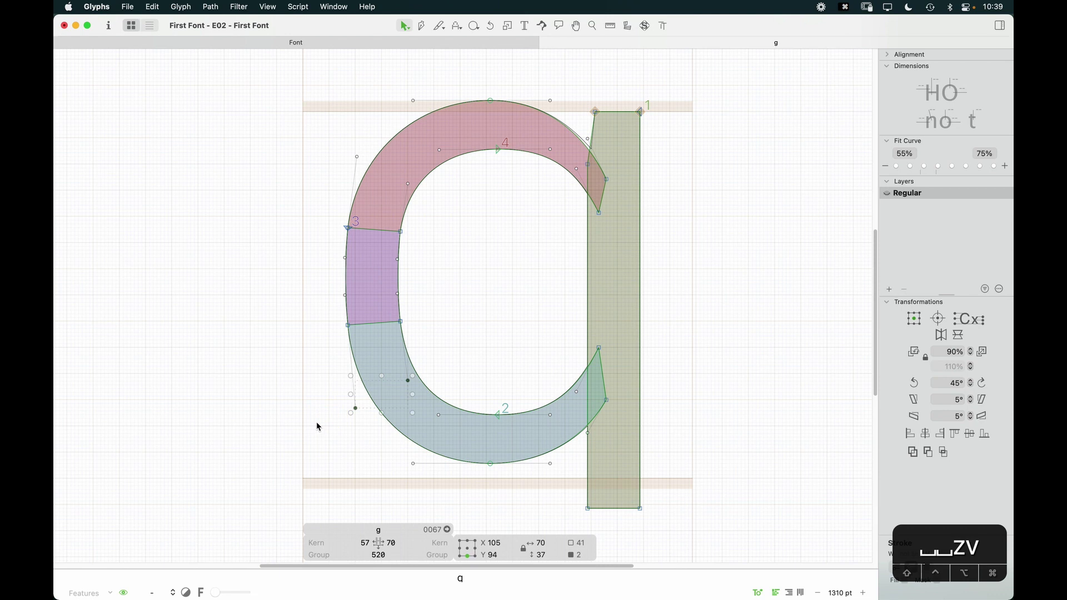
key(Up)
key(Up)
key(Up)
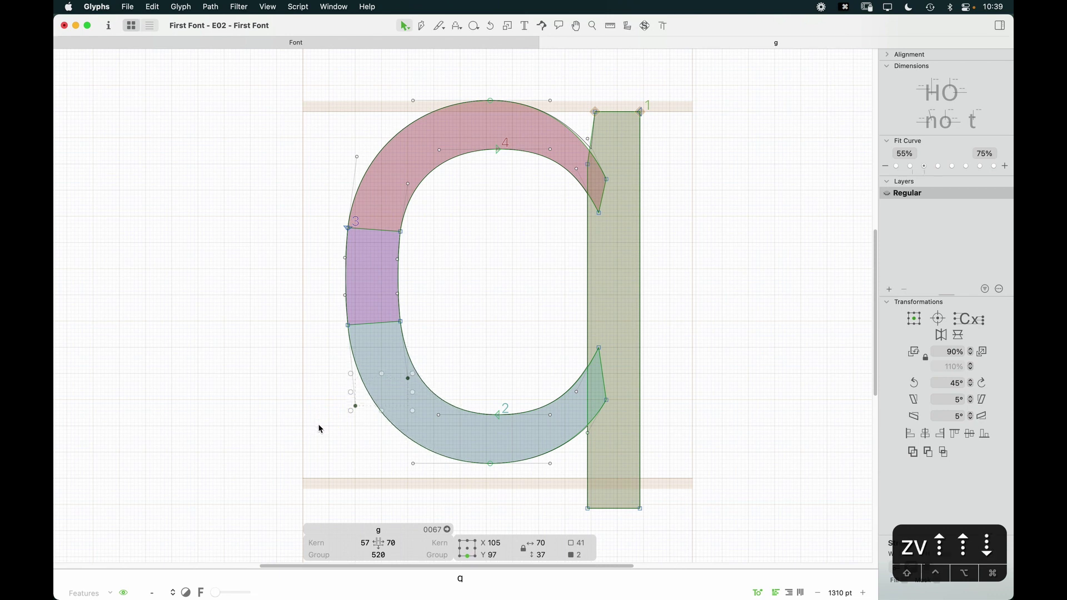
mouse_move(461, 335)
mouse_down()
mouse_move(295, 434)
mouse_move(461, 344)
mouse_up()
key(Down)
key(Down)
key(Down)
click(452, 345)
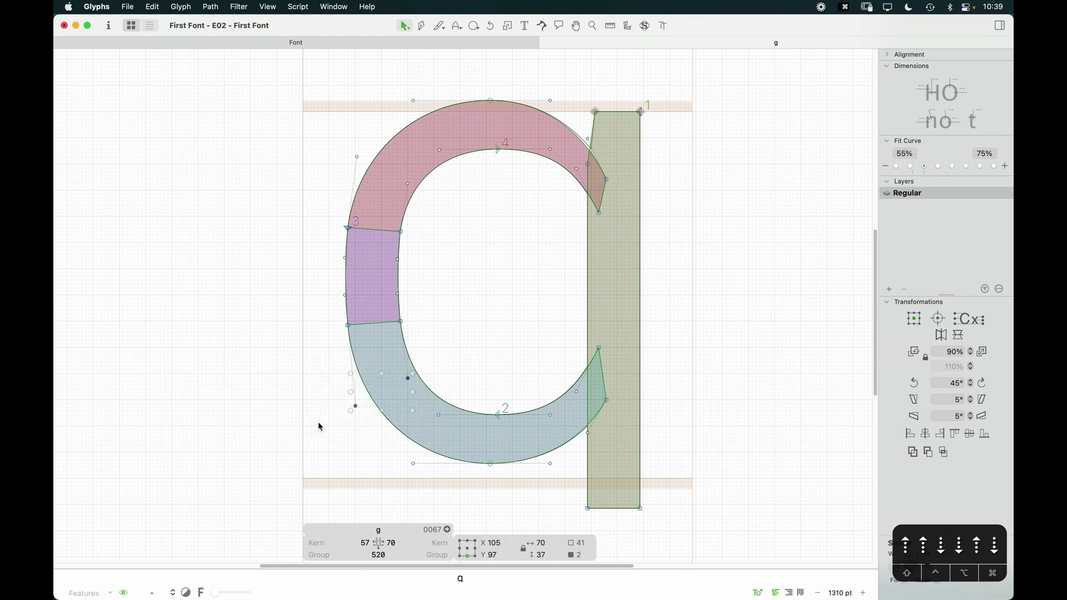
key(Down)
click(502, 332)
Draw a closed straight-sided tail under the g's stem with Pen nodes at (380, -50), (450, -50), (245, -210), (70, -175), (70, -105) and (220, -140)
key(cmd+minus)
key(space)
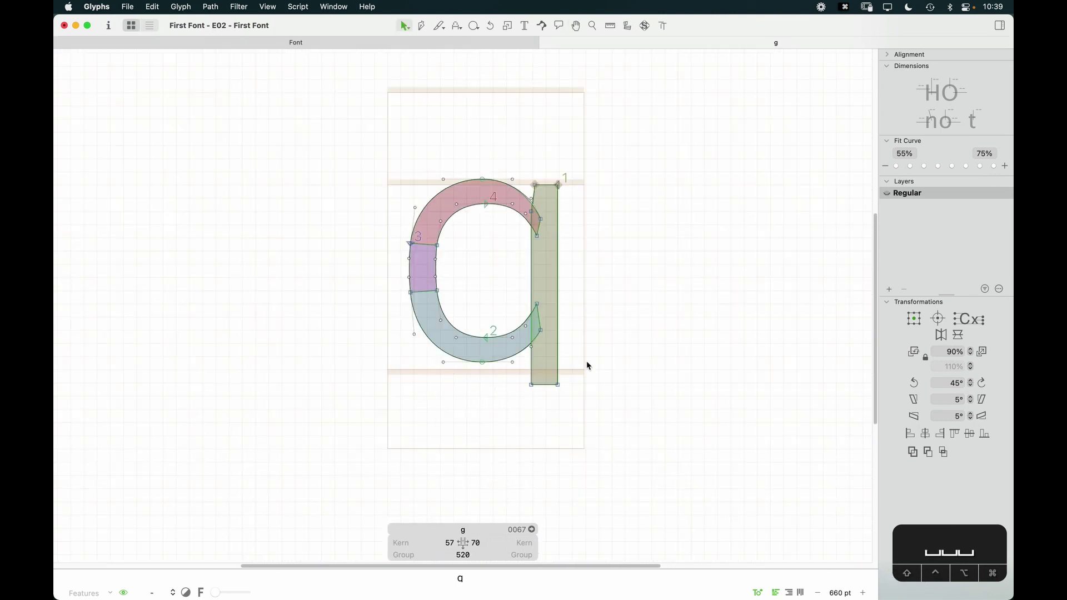
key(z)
drag(614, 297, 336, 489)
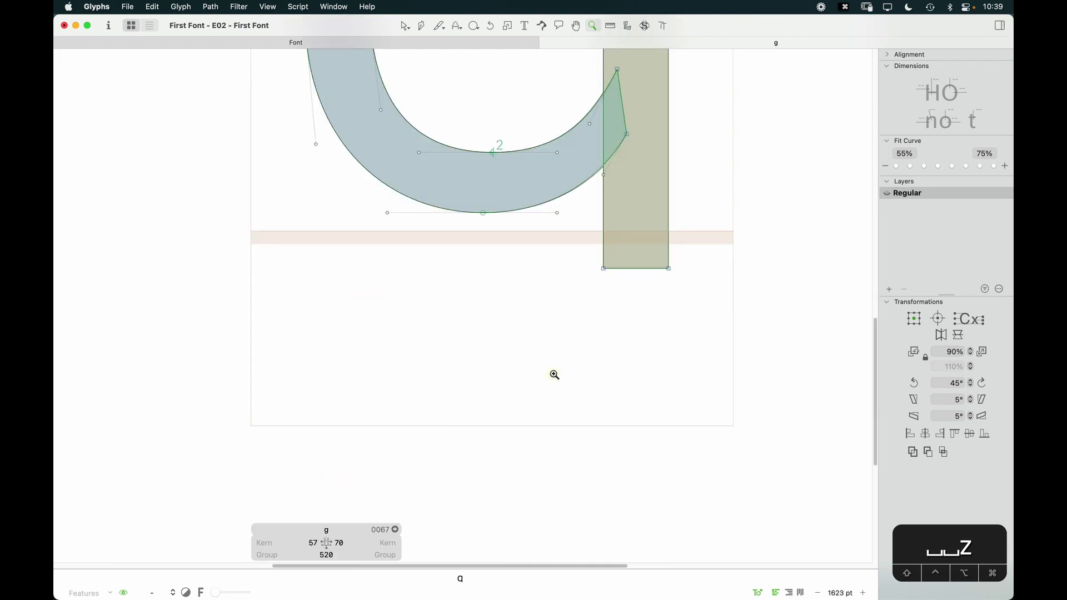
key(v)
key(p)
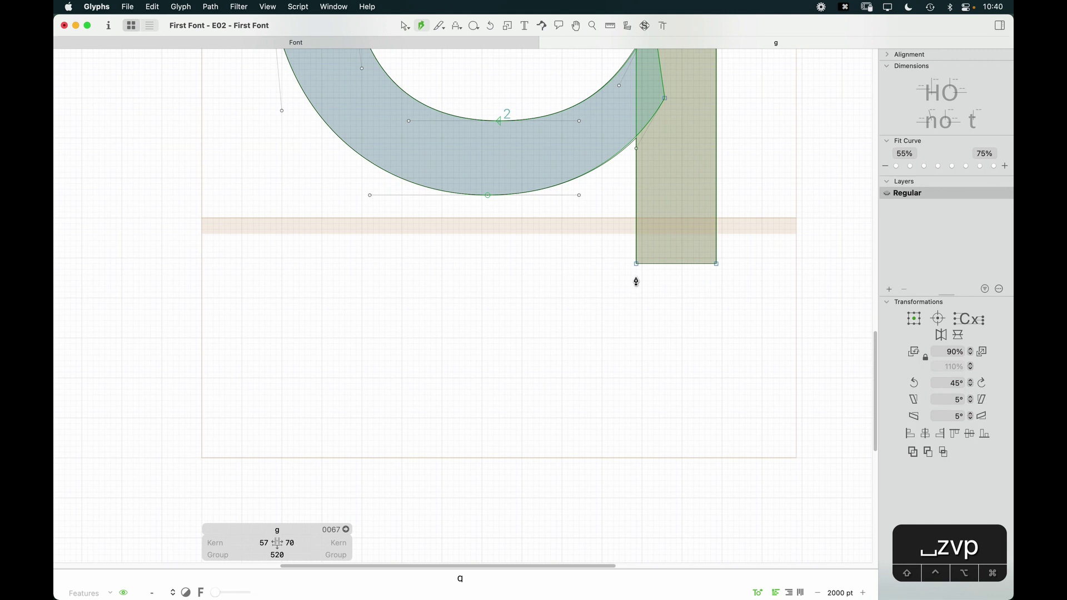
click(636, 275)
click(716, 275)
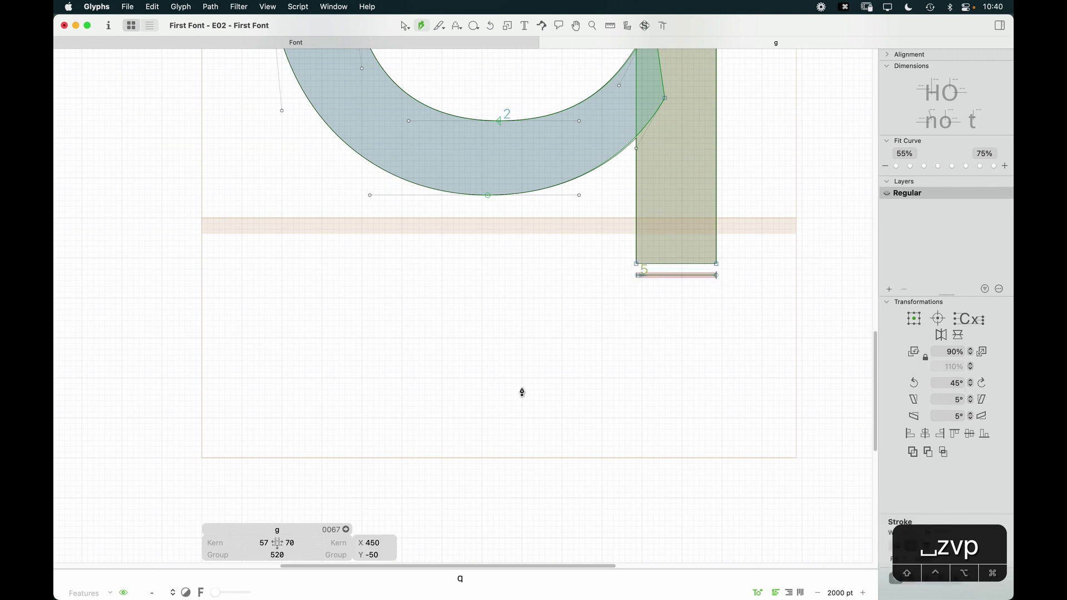
click(482, 458)
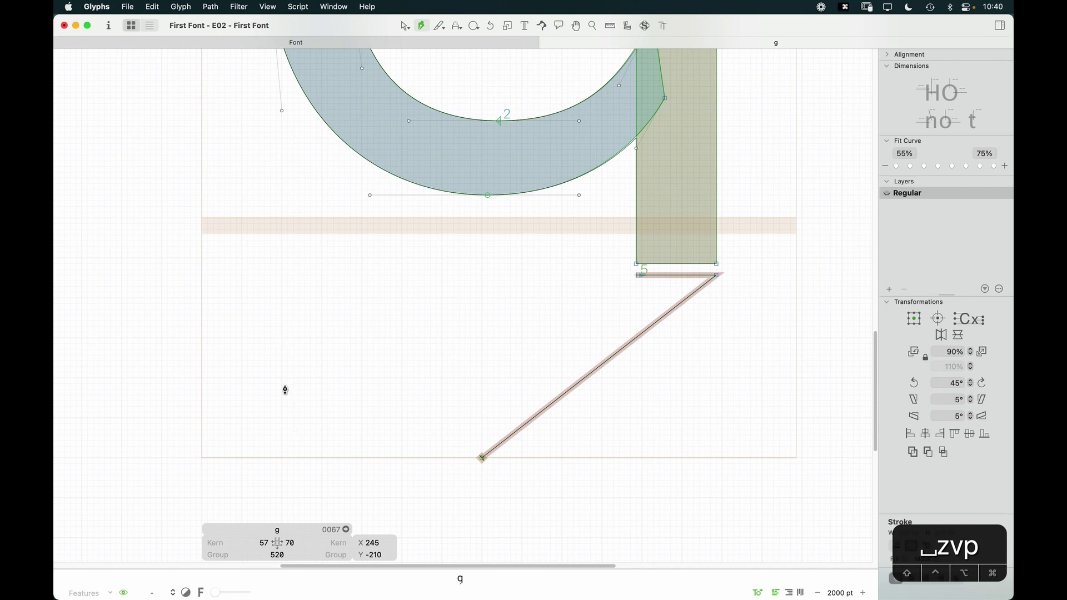
click(282, 419)
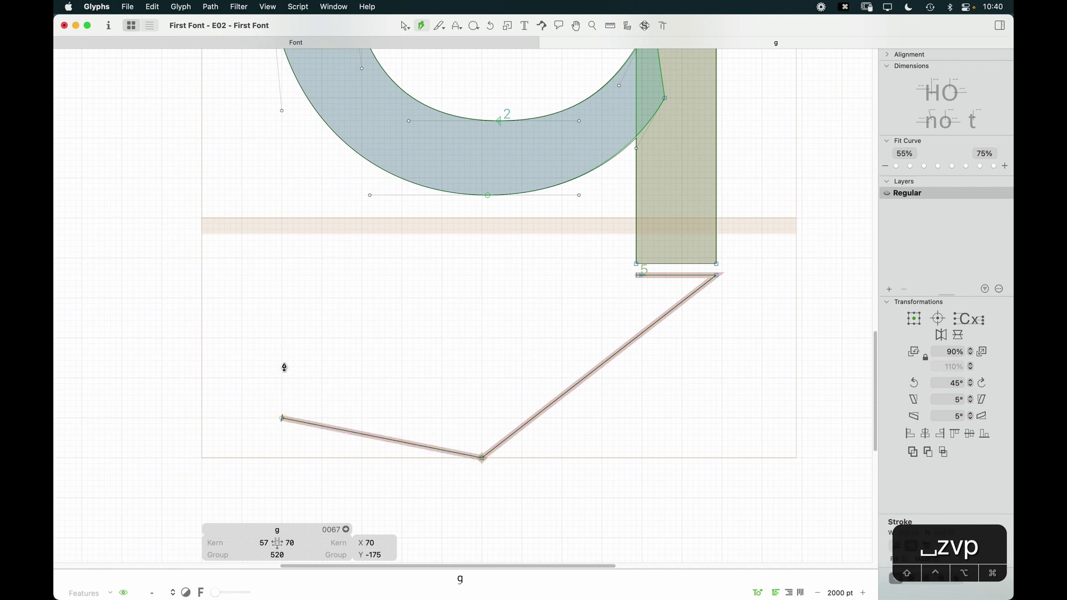
click(282, 338)
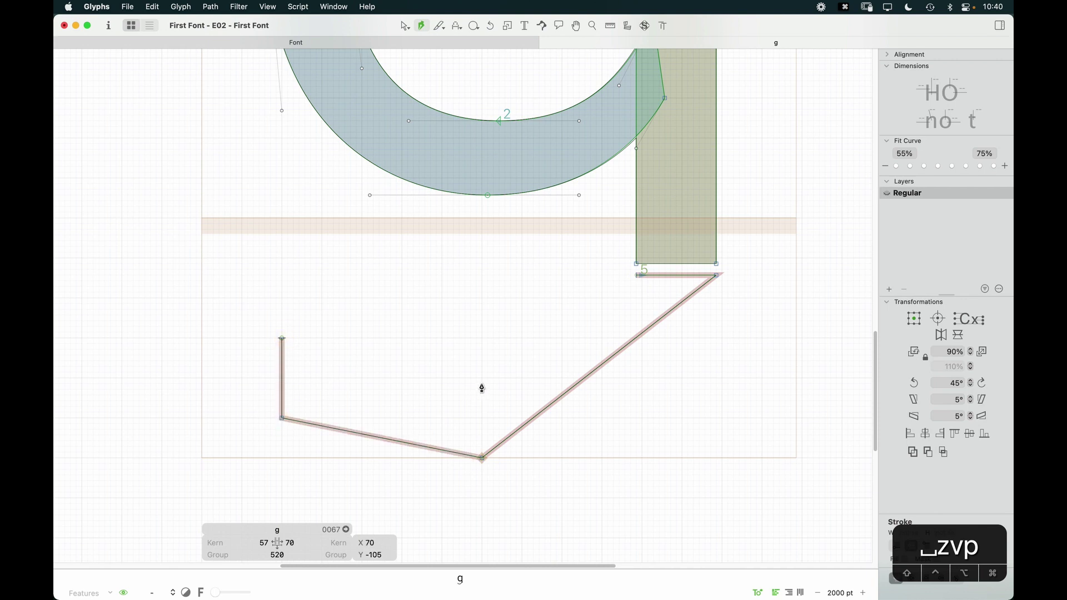
click(453, 379)
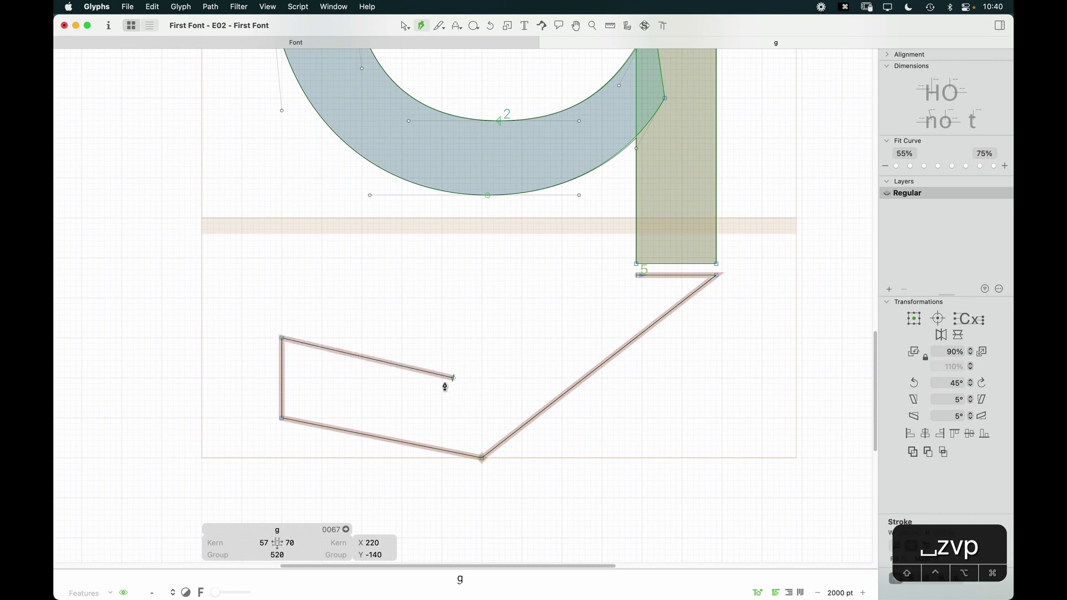
click(636, 275)
key(v)
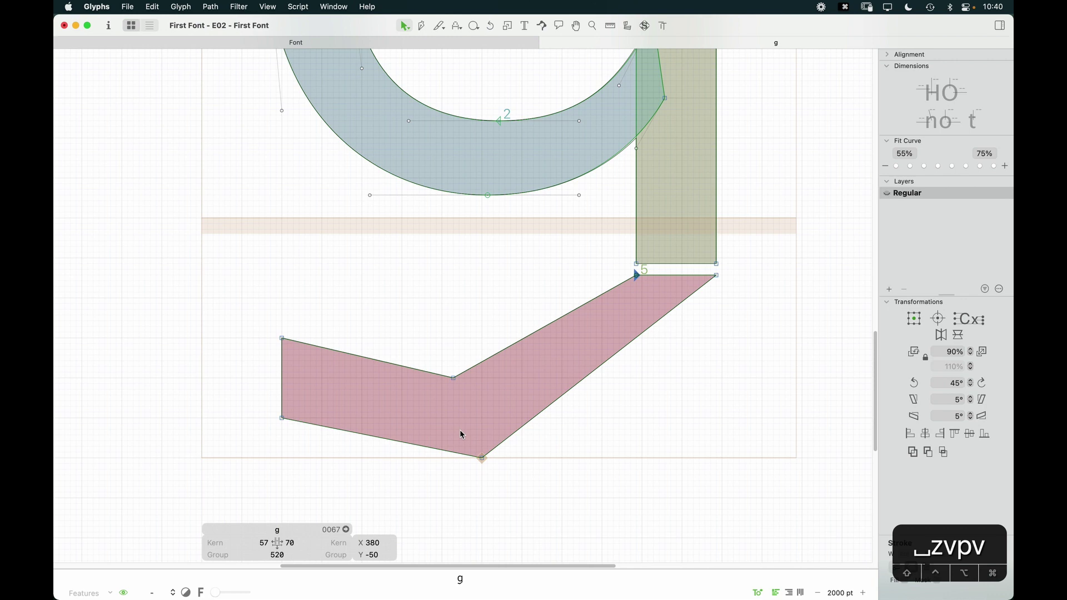
Convert the tail's four long edges to curve segments and make its outer and inner bottom nodes smooth
alt+click(479, 367)
alt+click(431, 375)
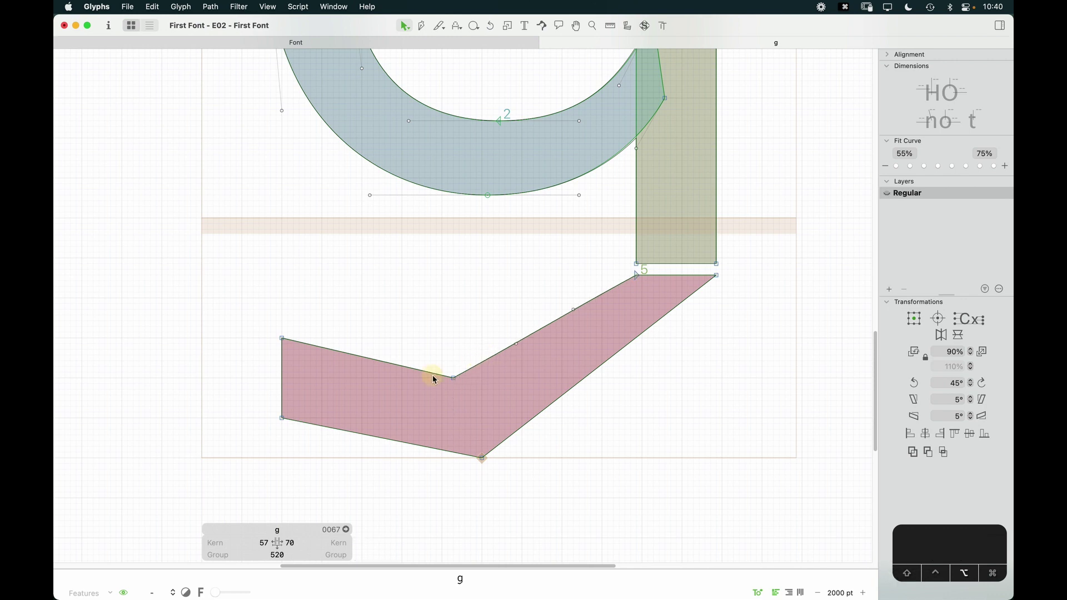
alt+click(424, 445)
alt+click(551, 406)
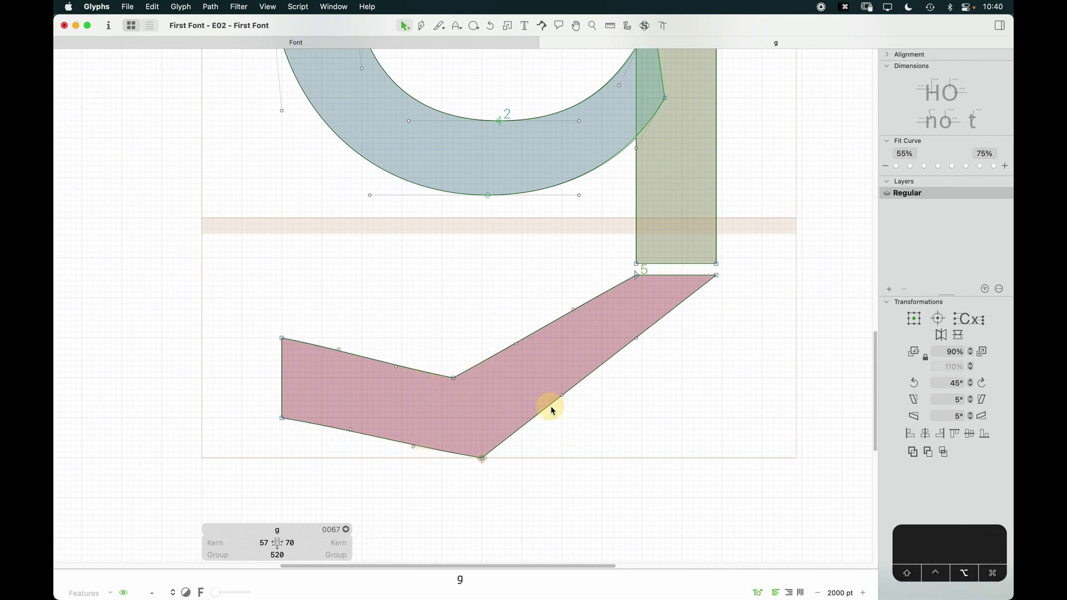
double_click(478, 460)
click(487, 485)
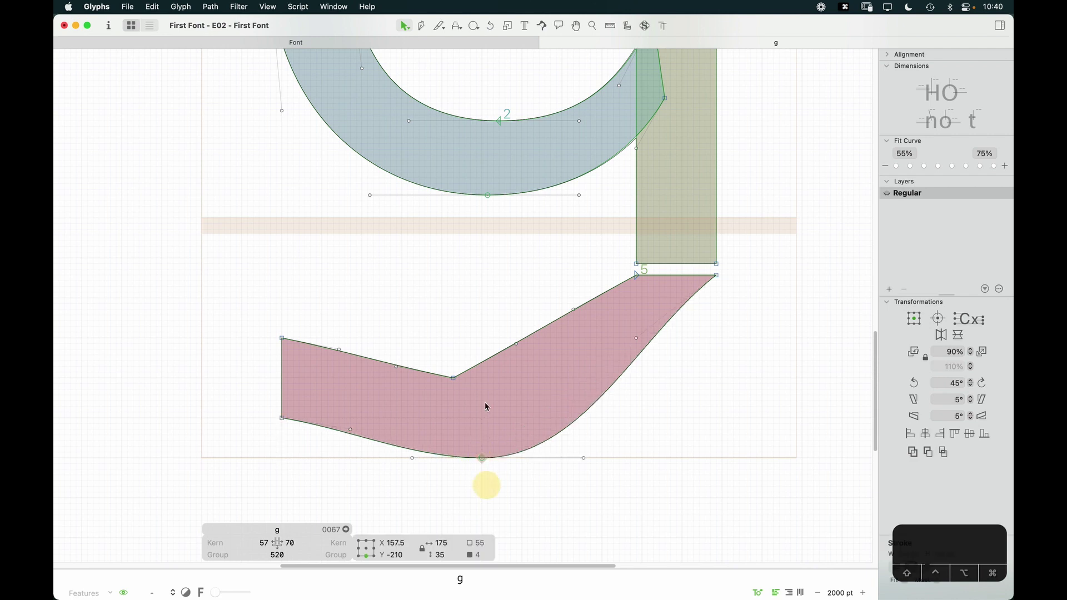
double_click(454, 379)
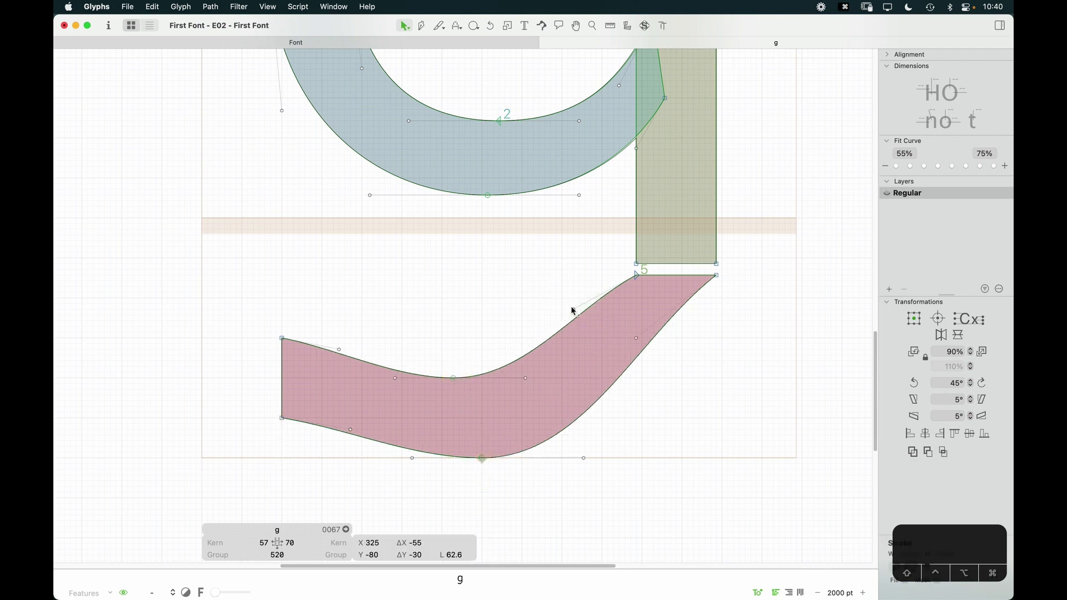
Set the tail's two upper curve handles vertically below their nodes, the outer one at Y -130, and lengthen the inner one slightly
drag(573, 309, 716, 366)
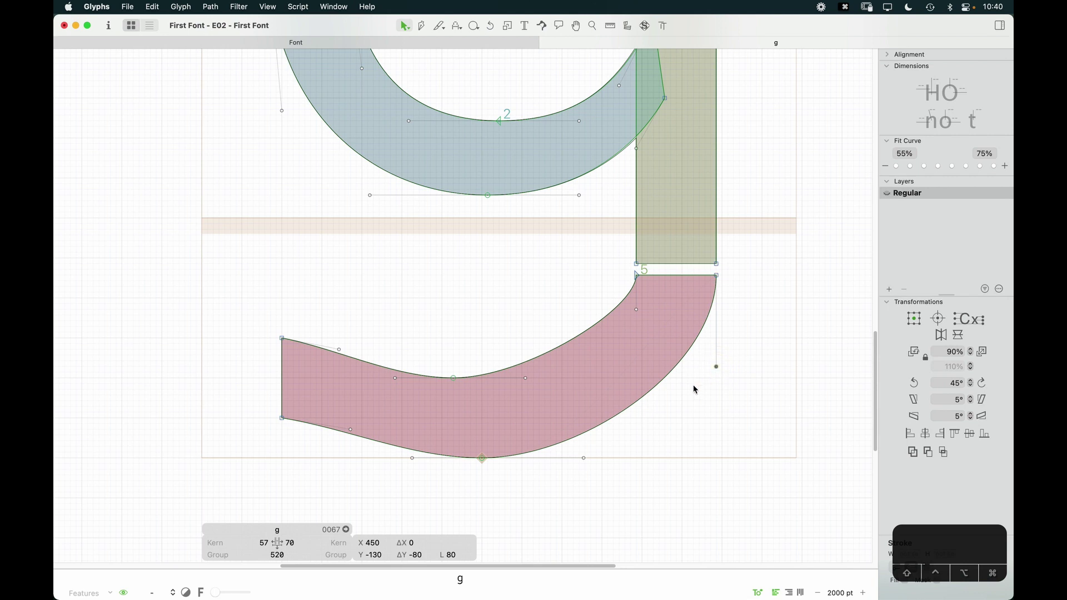
click(636, 309)
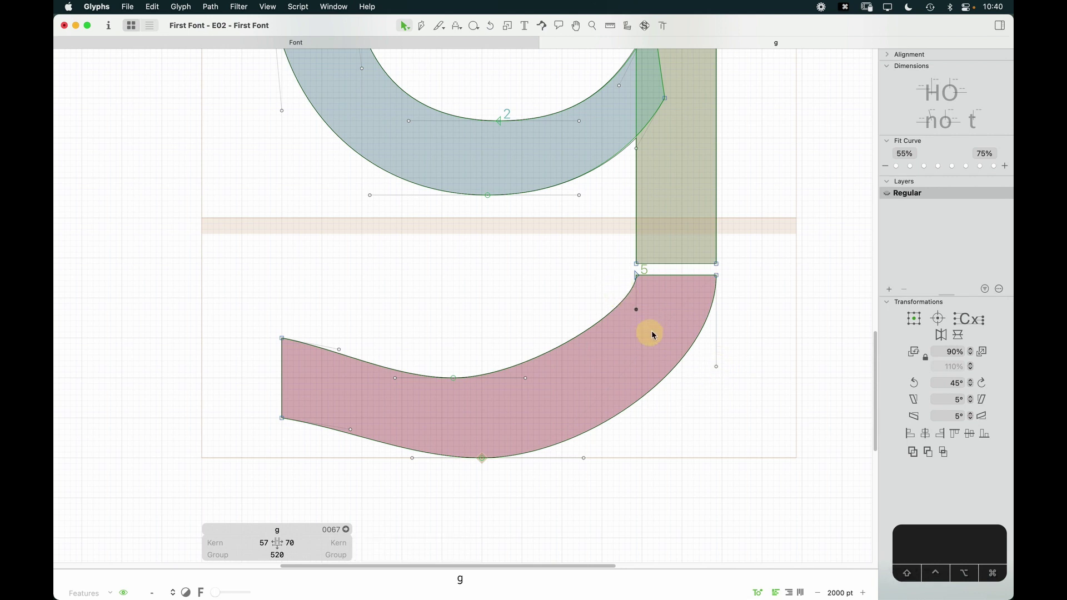
key(shift+Down)
Raise the tail's two top nodes to Y -40 so they meet the bottom of the stem
click(637, 275)
key(Up)
key(Up)
key(Up)
key(Down)
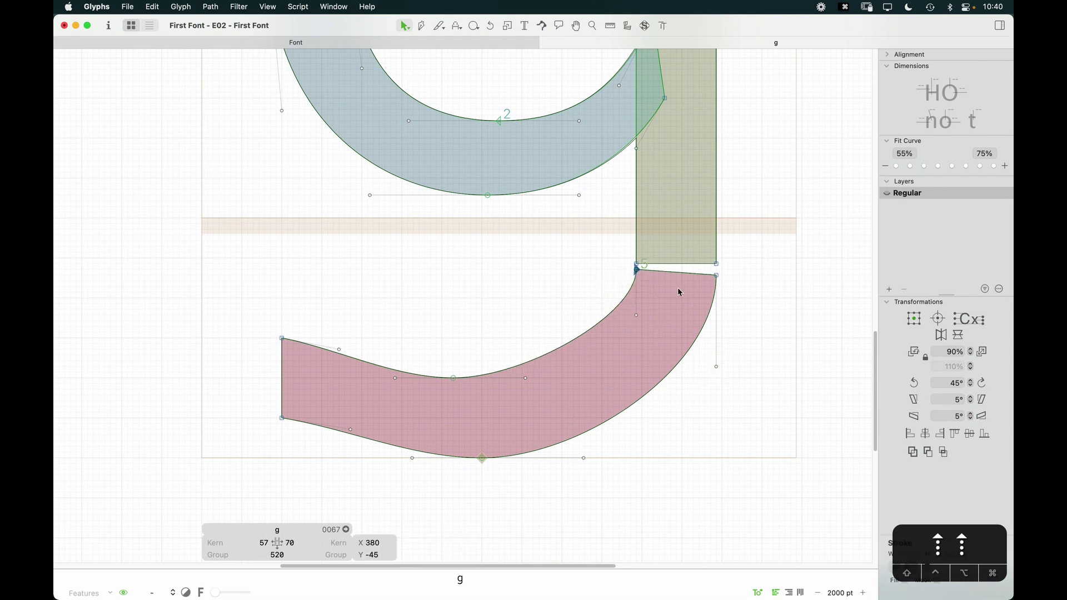
click(717, 276)
key(Up)
key(Up)
key(Up)
key(Down)
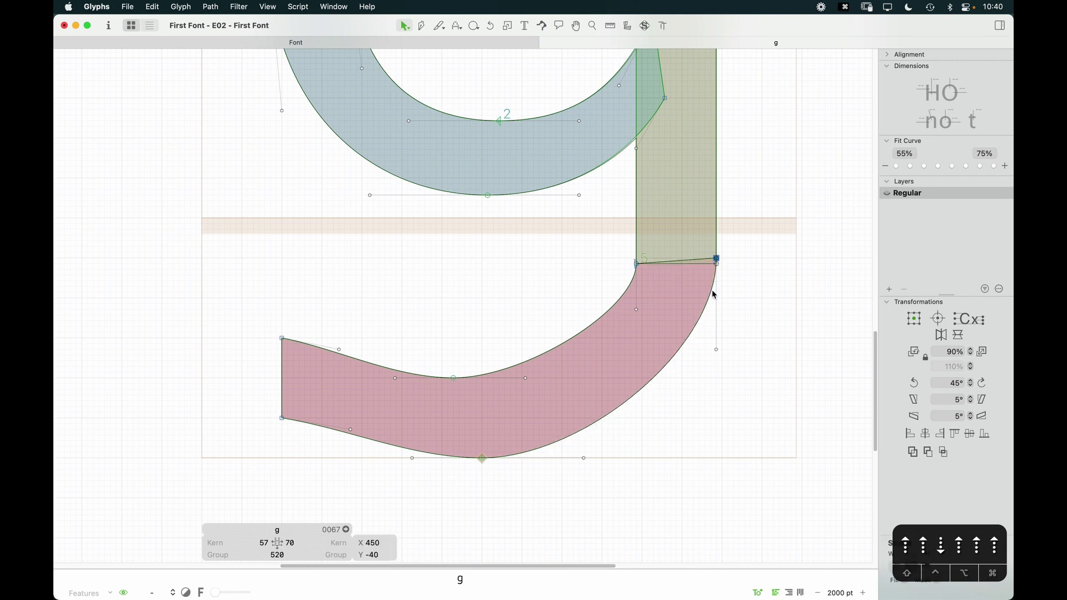
Raise the inner junction nodes of stem and tail to Y -20, leaving the curve handles in place
click(637, 264)
key(alt+Up)
key(alt+Up)
key(alt+Up)
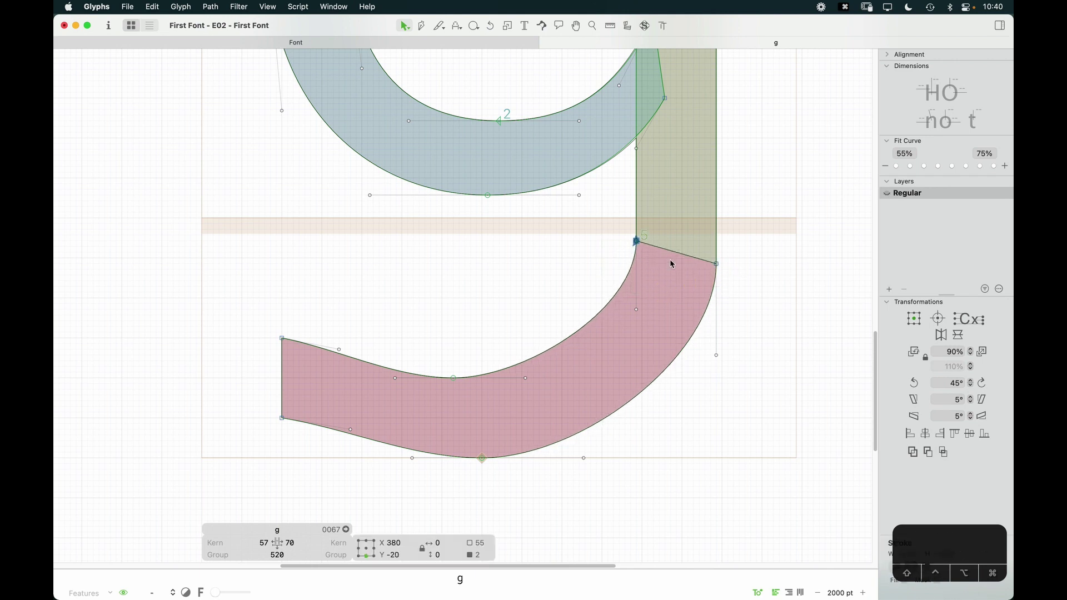
Thin the tail by lowering its inner bottom node and upper left end node together to Y -145
key(super+minus)
key(Tab)
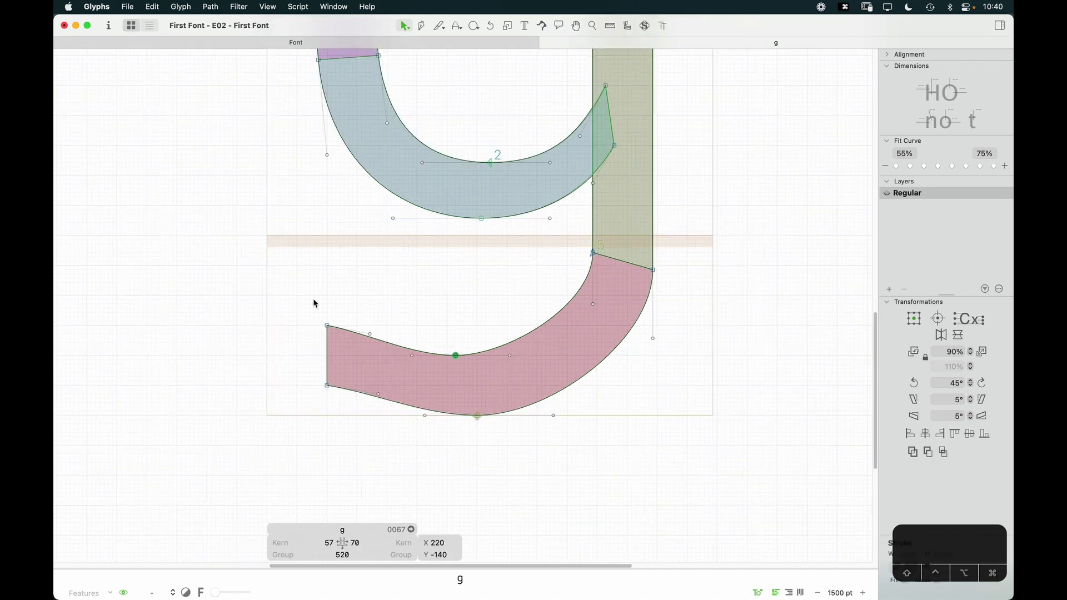
key(shift)
drag(313, 318, 356, 348)
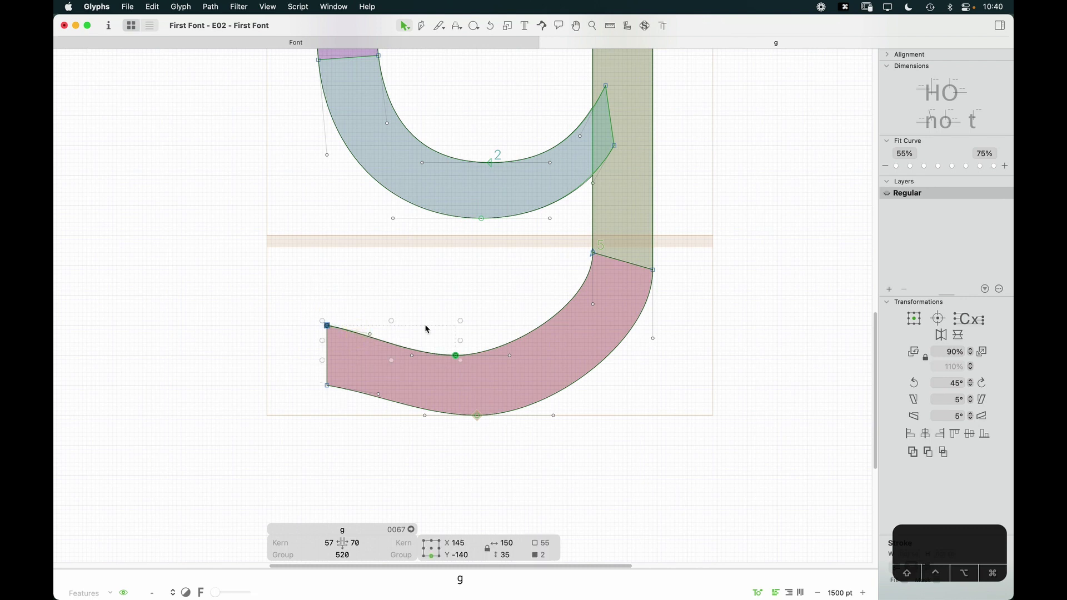
key(Down)
key(Down)
key(Up)
click(477, 316)
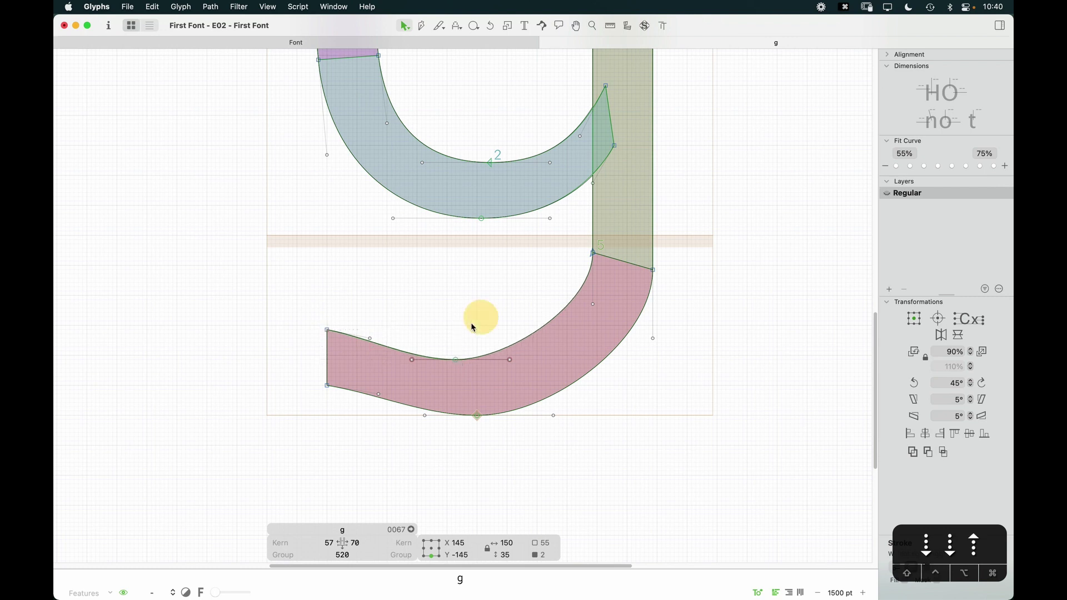
Lower the two curve handles at the tail's left end to give the tail a rounder sweep, and preview the g
key(space)
drag(393, 446, 445, 428)
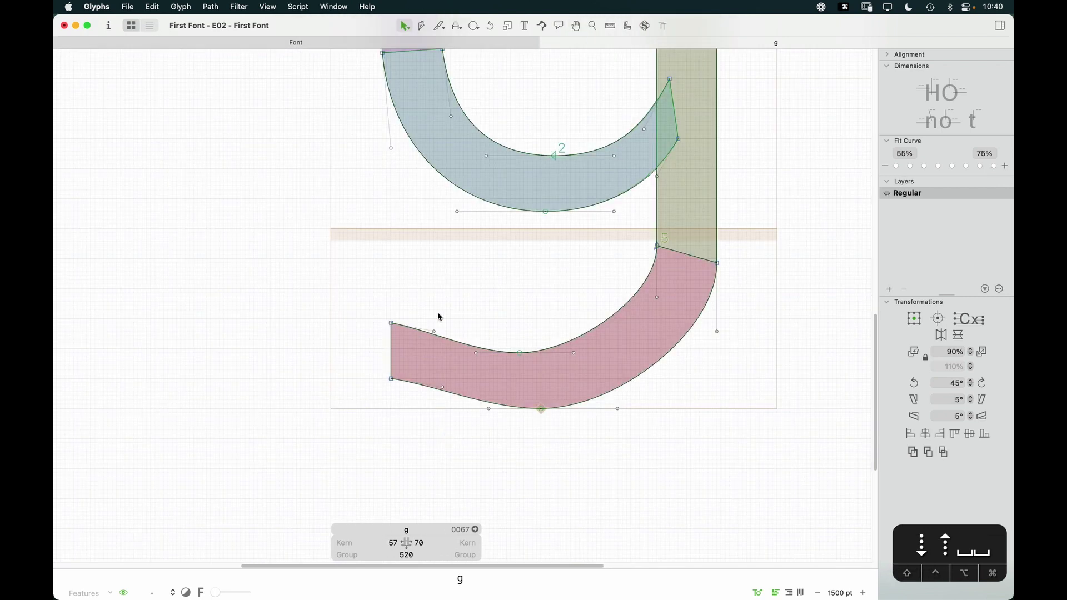
mouse_move(469, 330)
mouse_down()
mouse_move(422, 422)
mouse_move(417, 401)
mouse_move(452, 448)
mouse_up()
click(401, 439)
key(super+minus)
key(space)
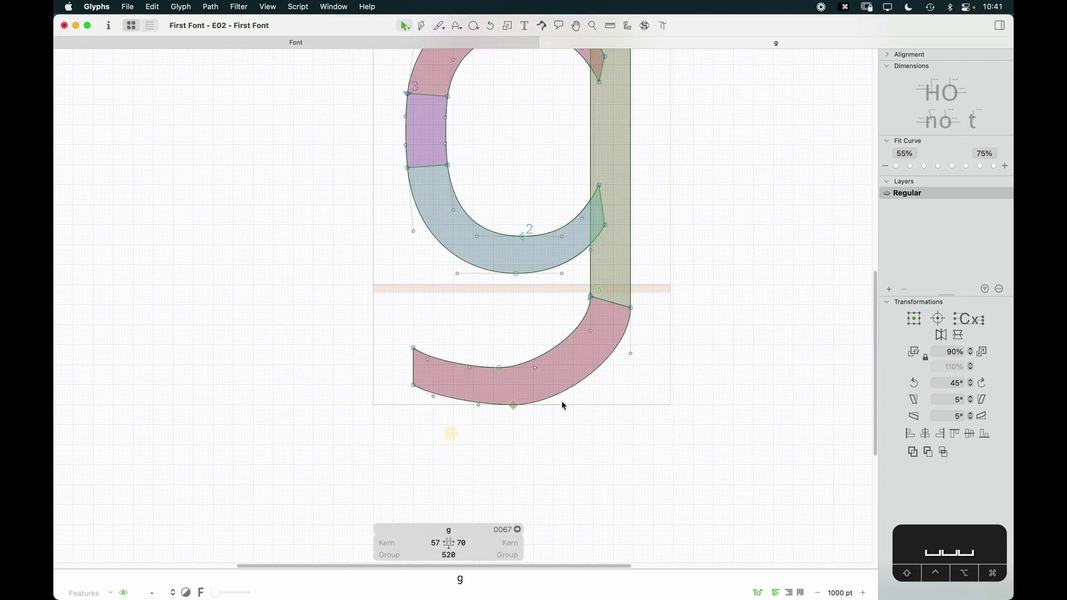
Lengthen the right-hand handles of the tail's bottom nodes, then raise the stem-tail junction nodes with handles fixed until the inner pair sits higher on the stem
drag(532, 359, 582, 407)
shift+click(564, 405)
drag(637, 279, 555, 310)
key(alt+Up)
key(alt+Up)
key(alt+Up)
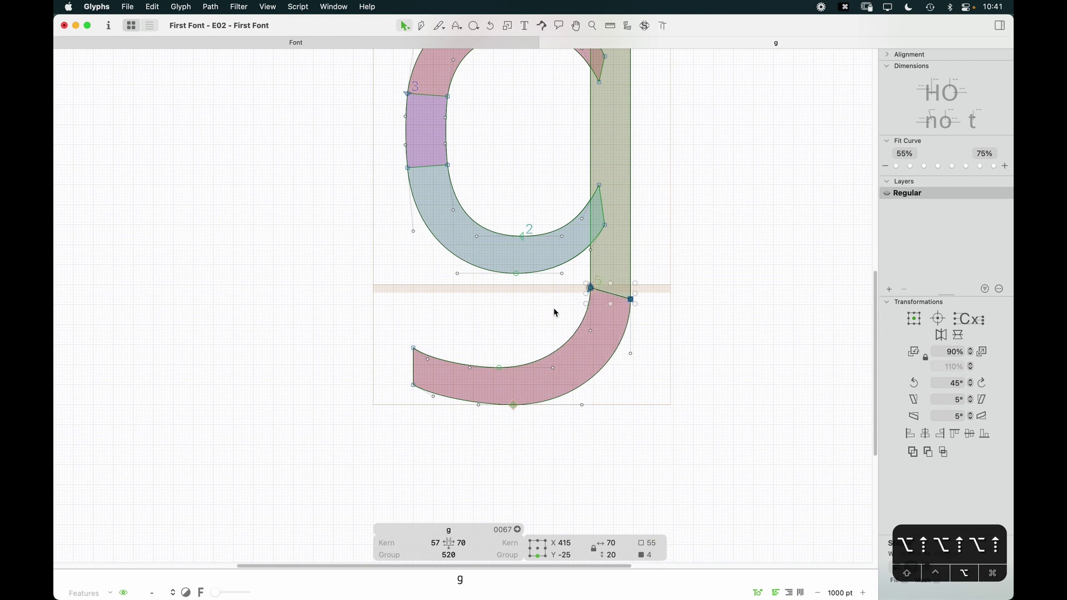
key(space)
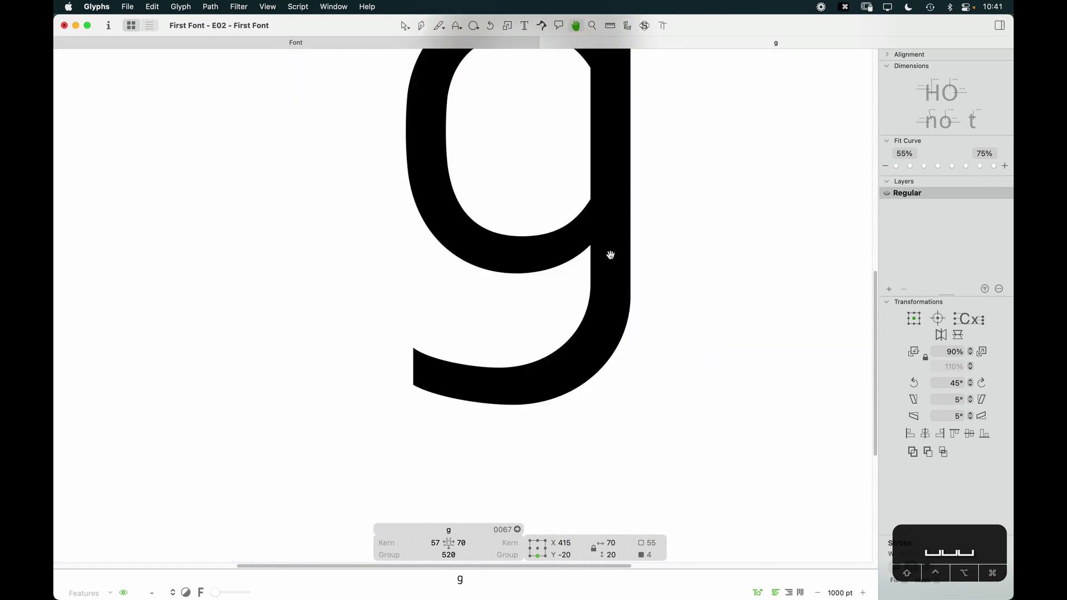
Adjust the outer junction nodes of stem and tail to Y -15, keeping the curve handles fixed
click(616, 308)
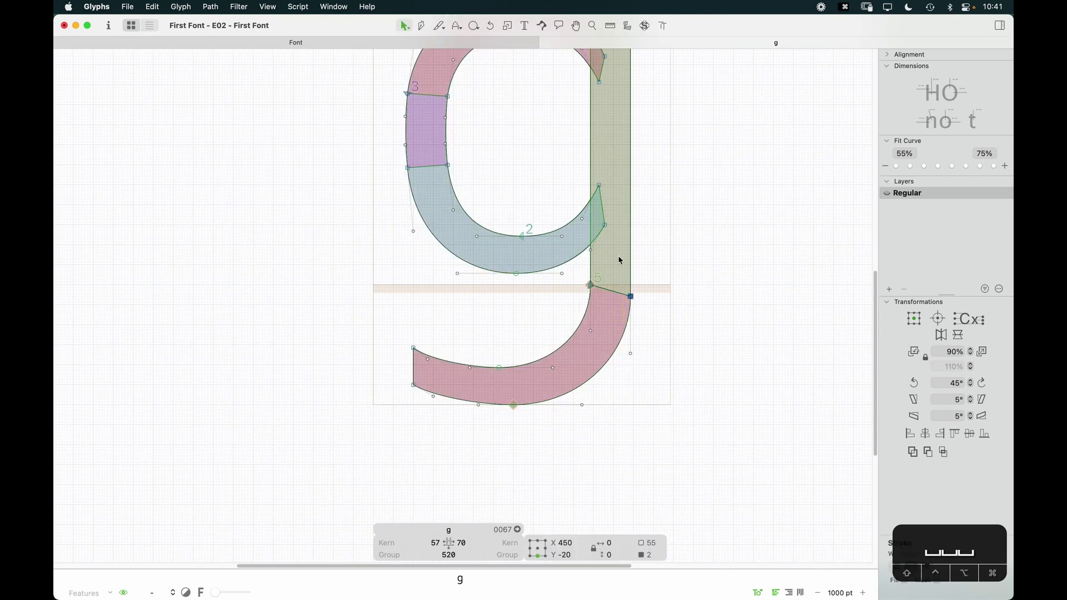
key(alt+Up)
key(alt+Down)
key(alt+Down)
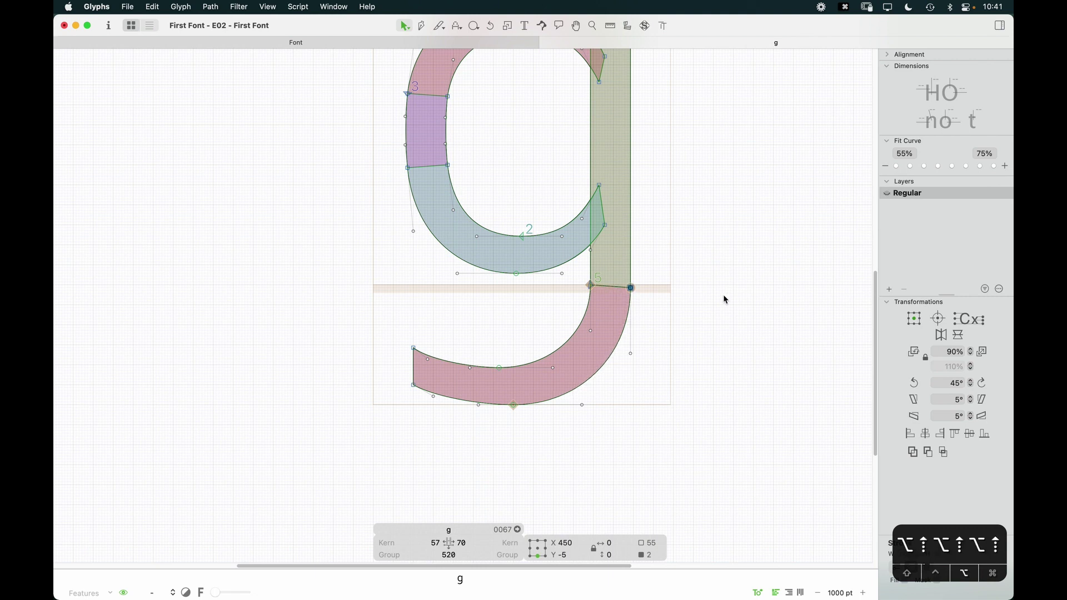
click(697, 265)
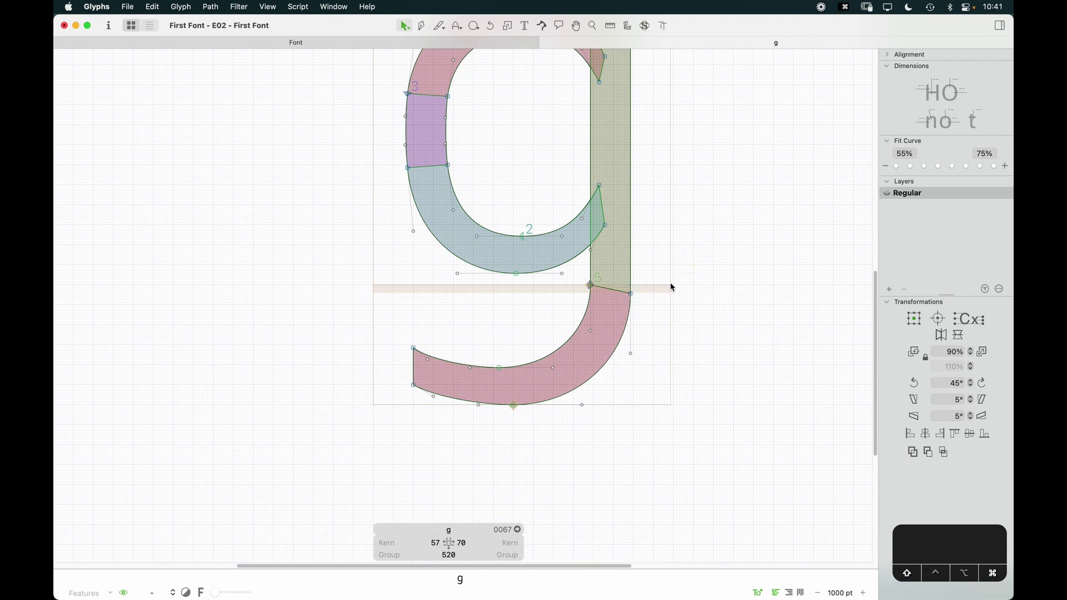
Add the o as a component and place it over the g's tail as a shape reference
key(shift+super+c)
text(o)
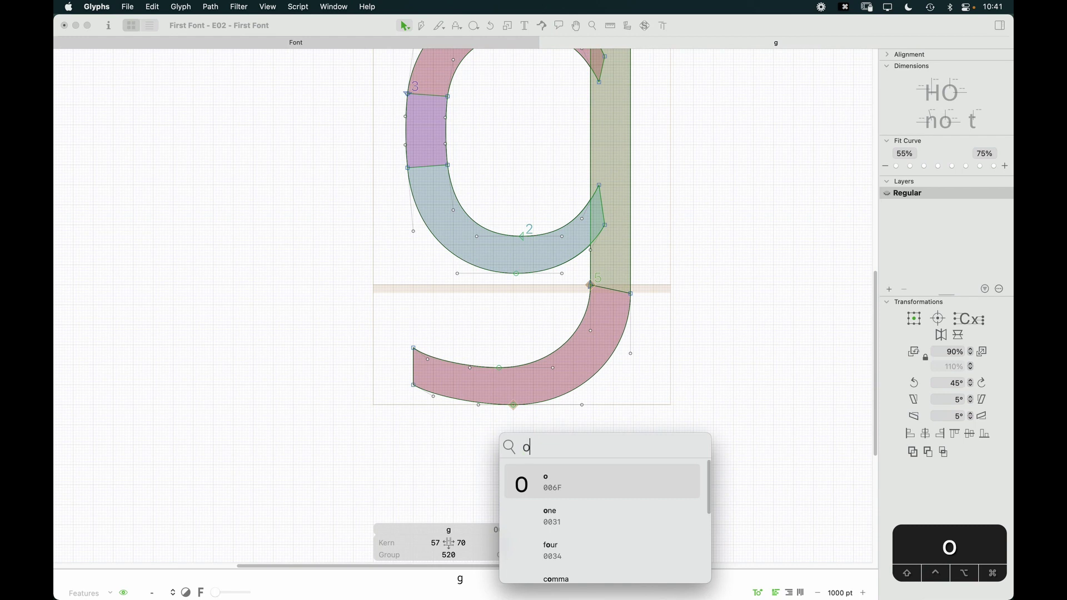
key(Return)
drag(618, 140, 447, 491)
click(666, 350)
key(z)
key(v)
drag(513, 202, 514, 218)
Select the tail's bottom and left end nodes and raise them together until the bottom sits at Y -205
click(634, 172)
click(587, 149)
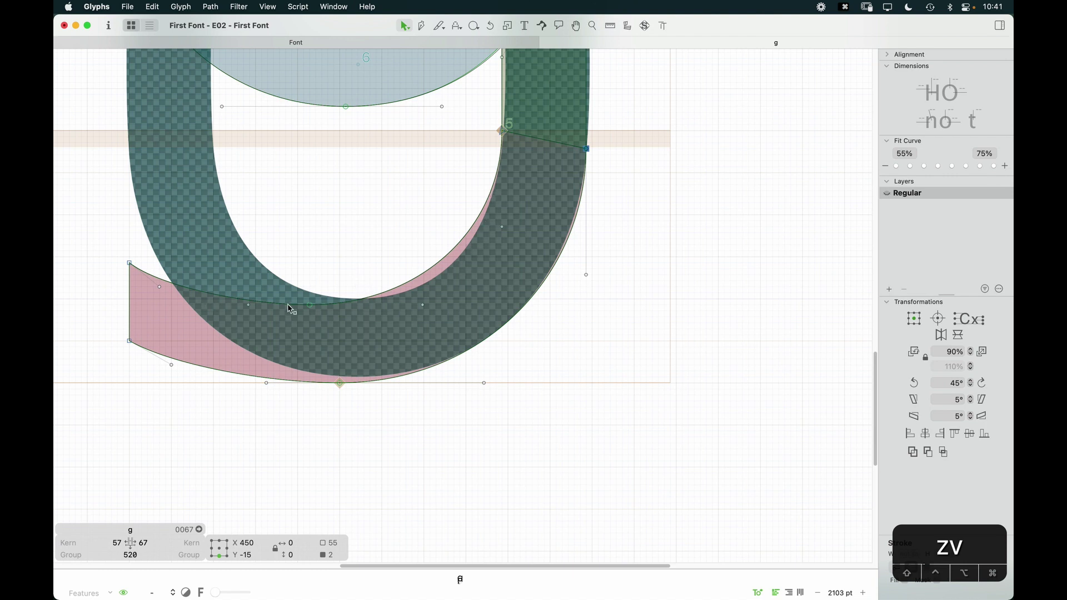
click(281, 326)
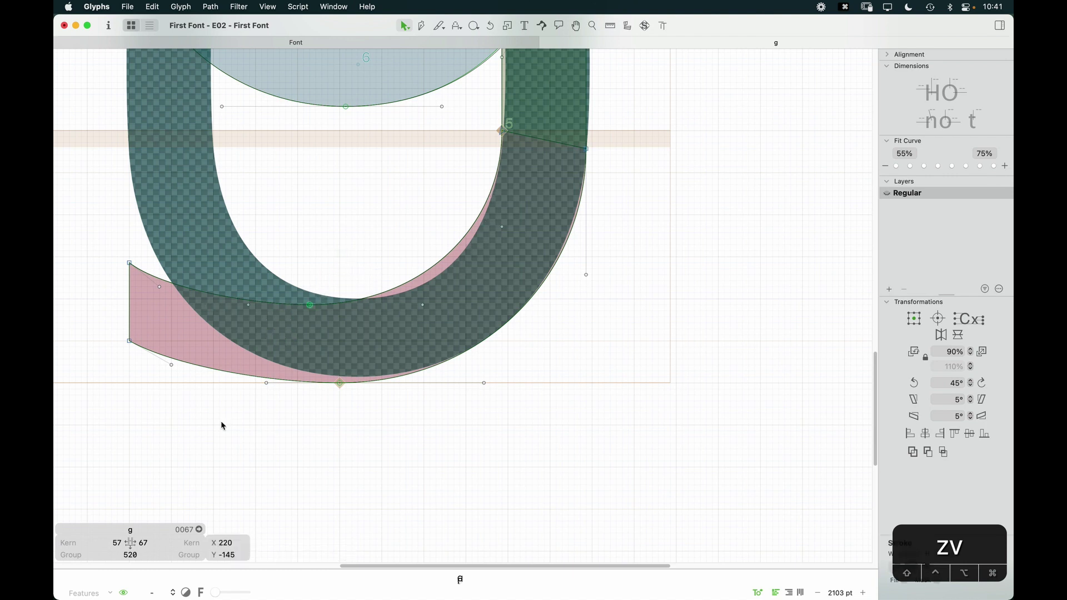
click(211, 357)
key(Up)
key(Up)
key(Down)
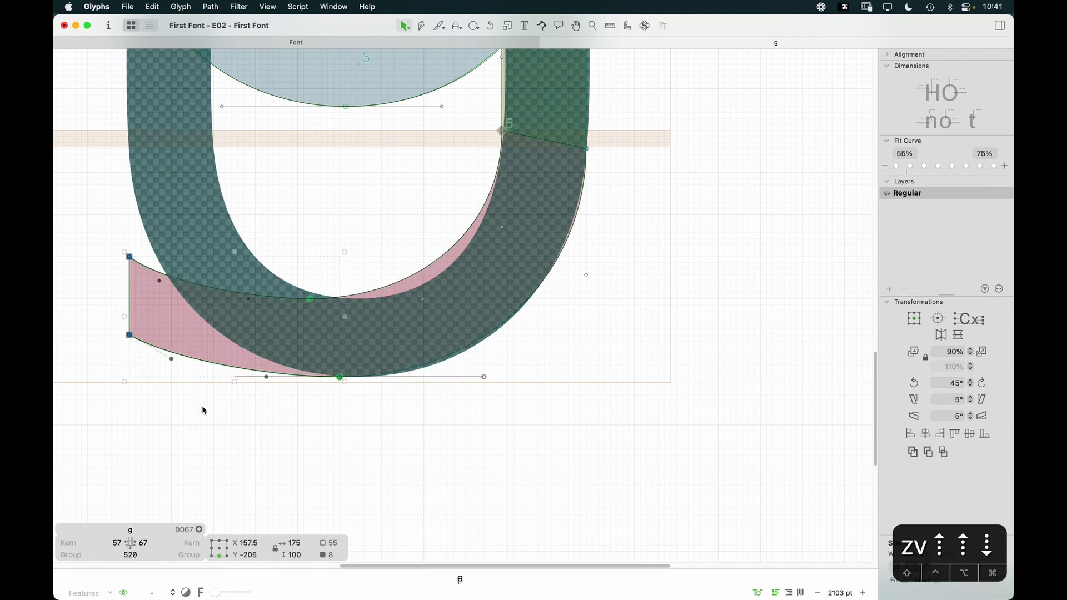
Move the tail's outer bottom node right to X 255 to match the o's curve
click(229, 454)
click(323, 314)
key(Right)
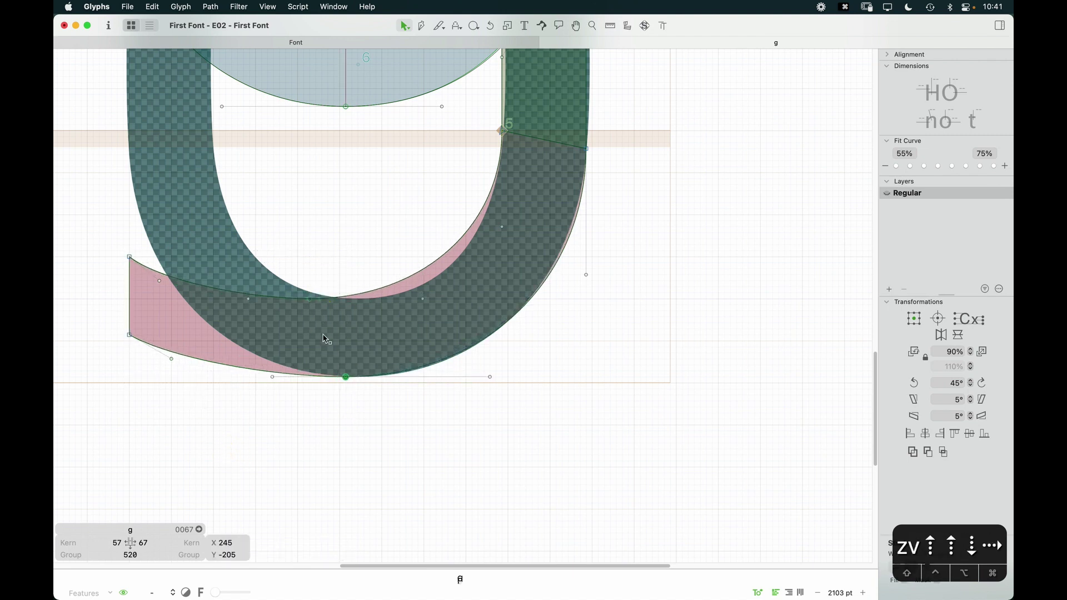
key(shift+Right)
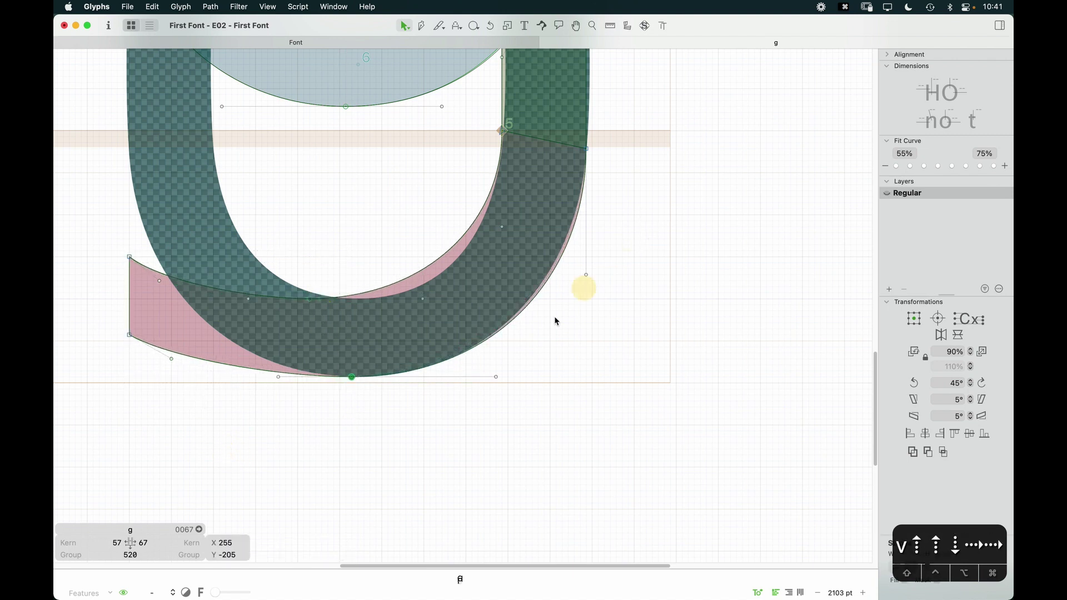
Shorten the vertical handle on the tail's outer right curve by raising it to Y -102
click(587, 274)
key(Up)
key(Up)
key(Up)
key(Up)
key(Up)
key(Up)
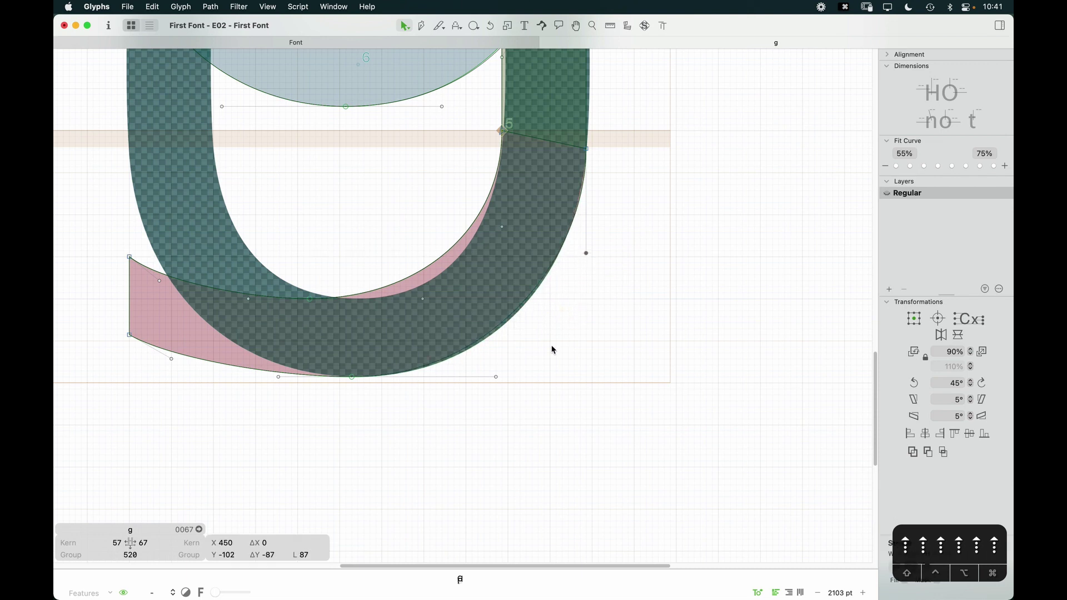
Extend the horizontal handle at the tail's outer bottom node right to X 387
key(Tab)
key(Right)
key(Right)
key(Right)
key(Right)
key(Right)
key(Right)
key(Right)
key(Right)
key(Right)
key(Right)
key(Right)
key(Right)
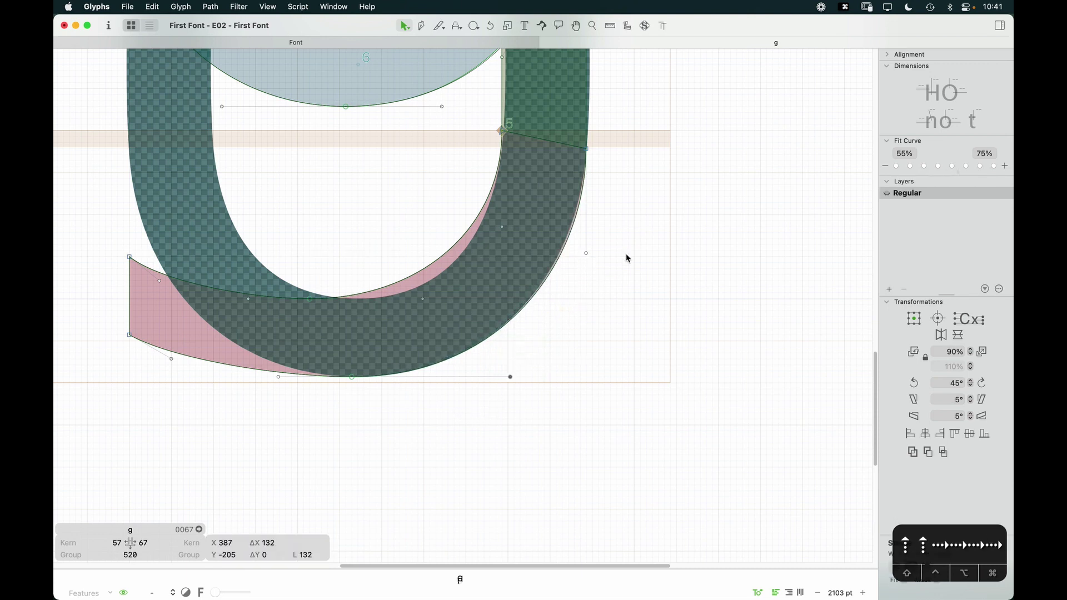
Raise the vertical handle of the tail's outer right curve to Y -93 and extend its horizontal handle to X 390
click(547, 286)
key(shift+Tab)
key(shift+Up)
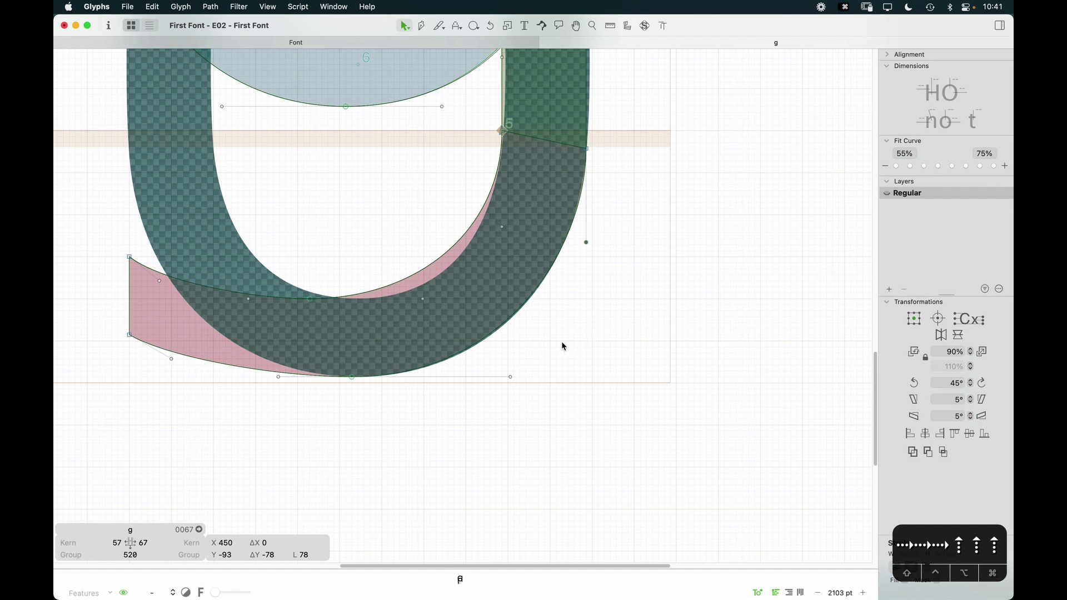
key(Tab)
key(Right)
key(Right)
key(Right)
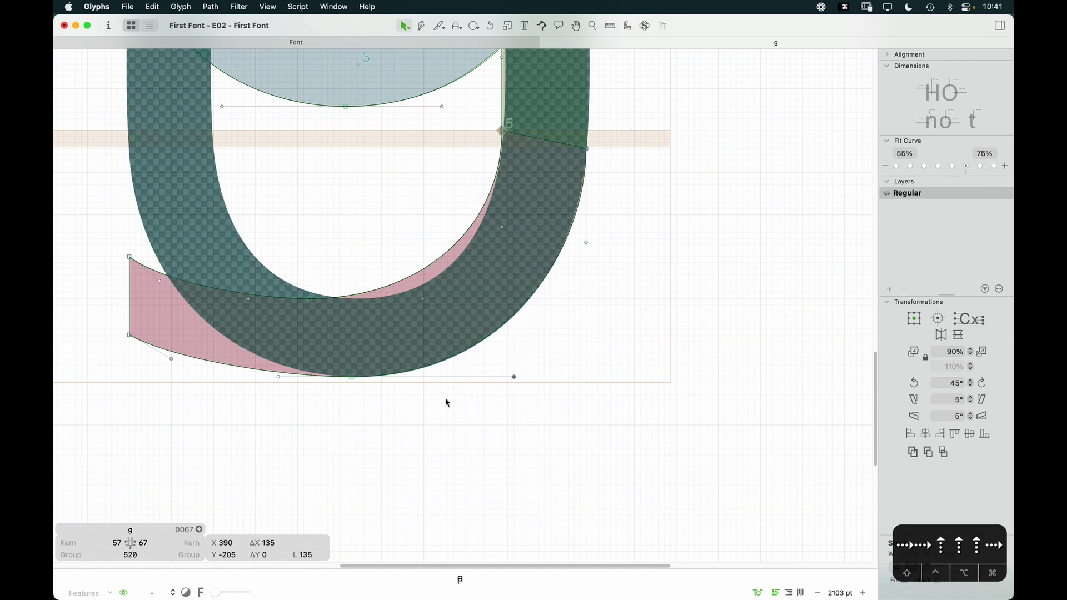
Move the tail's inner bottom node right to X 245 without moving its handles
click(501, 227)
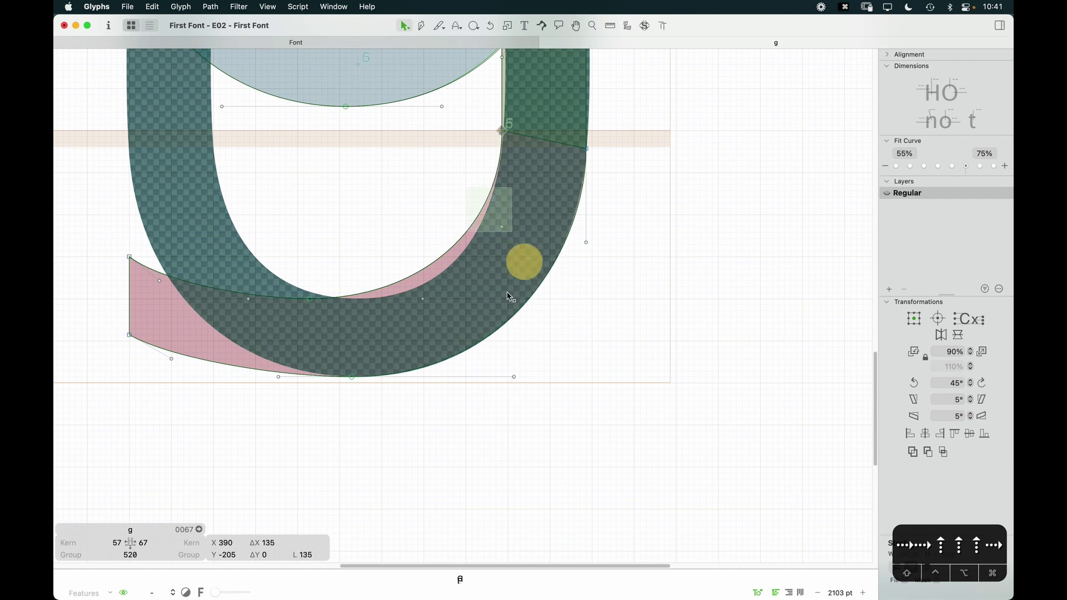
click(310, 298)
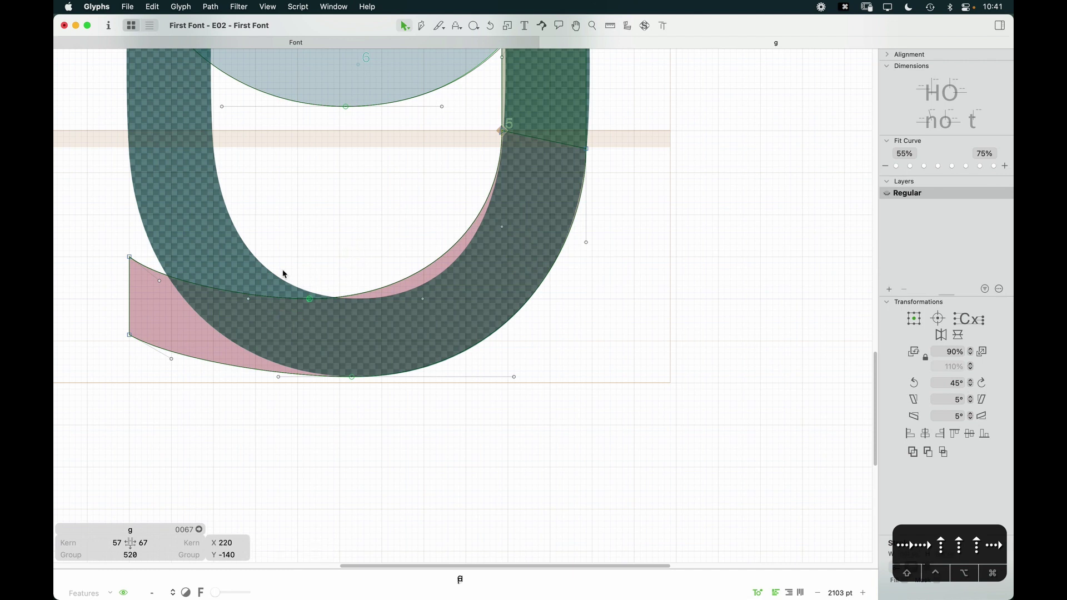
key(alt)
key(alt)
key(alt)
key(shift+Right)
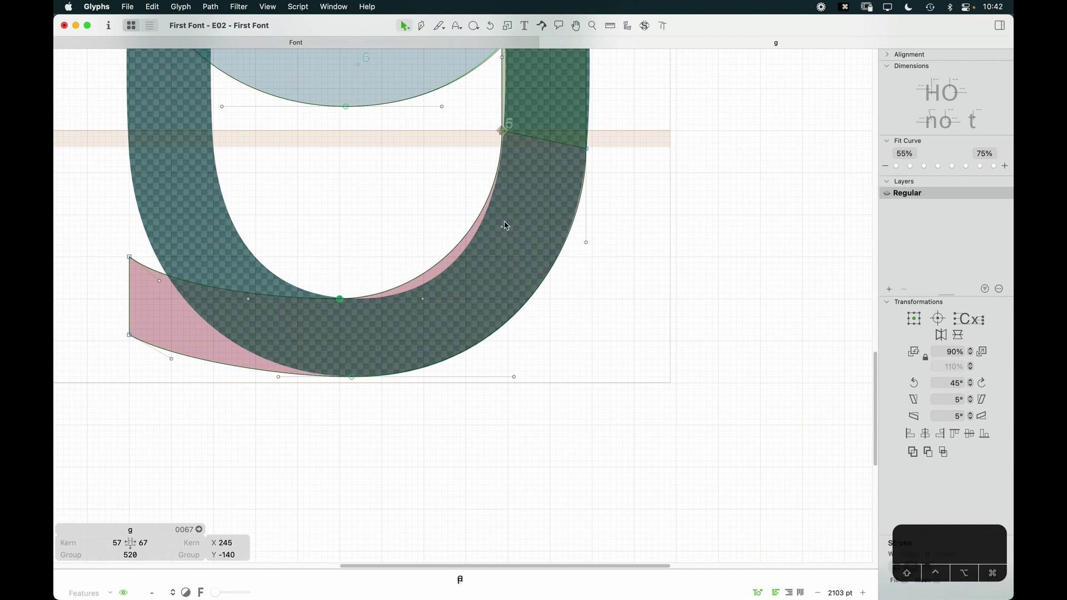
Extend the inner right curve's horizontal handle toward the o's shape and lower its vertical handle to Y -90
key(shift+Right)
key(shift+Right)
key(shift+Right)
key(shift+Right)
key(shift+Right)
key(shift+Right)
key(shift+Right)
key(shift+Right)
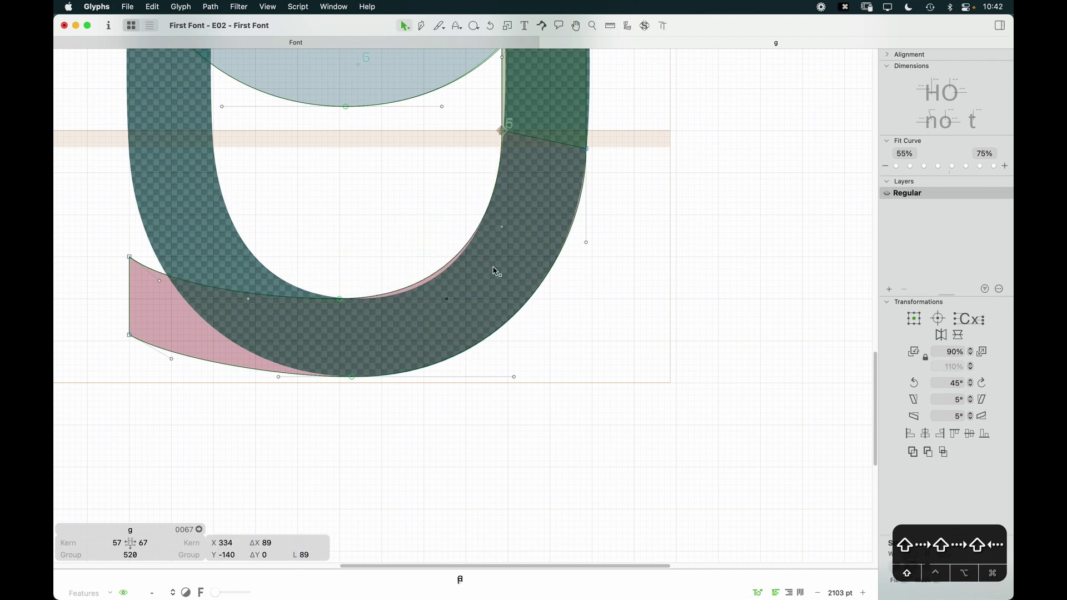
key(shift+Down)
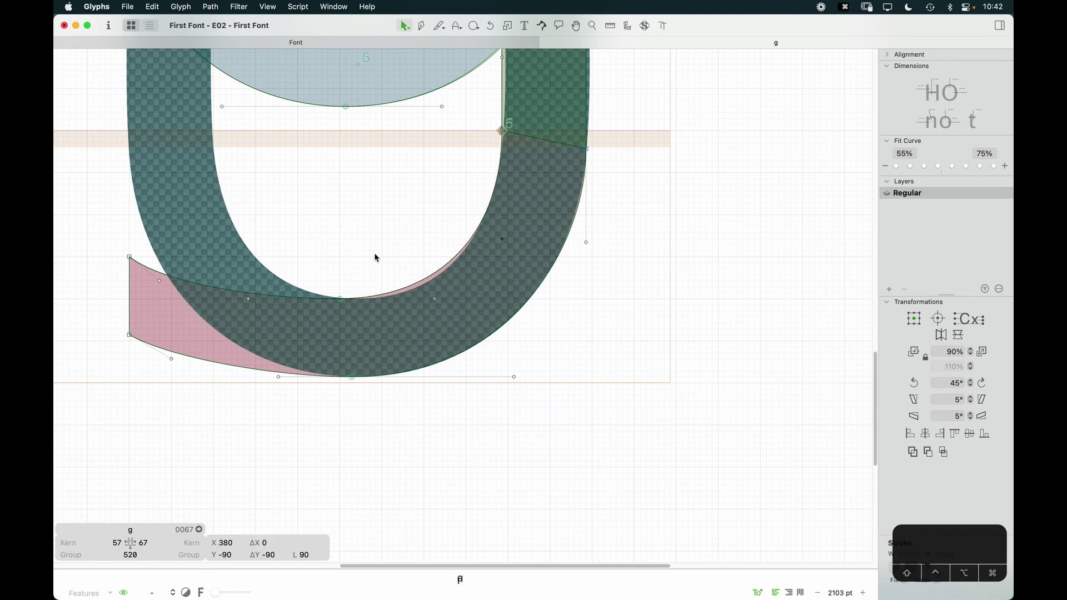
Move the tail's inner bottom node to X 255 and raise the inner curve's vertical handle to Y -70
key(Tab)
key(alt+Right)
key(alt+Right)
key(alt+Right)
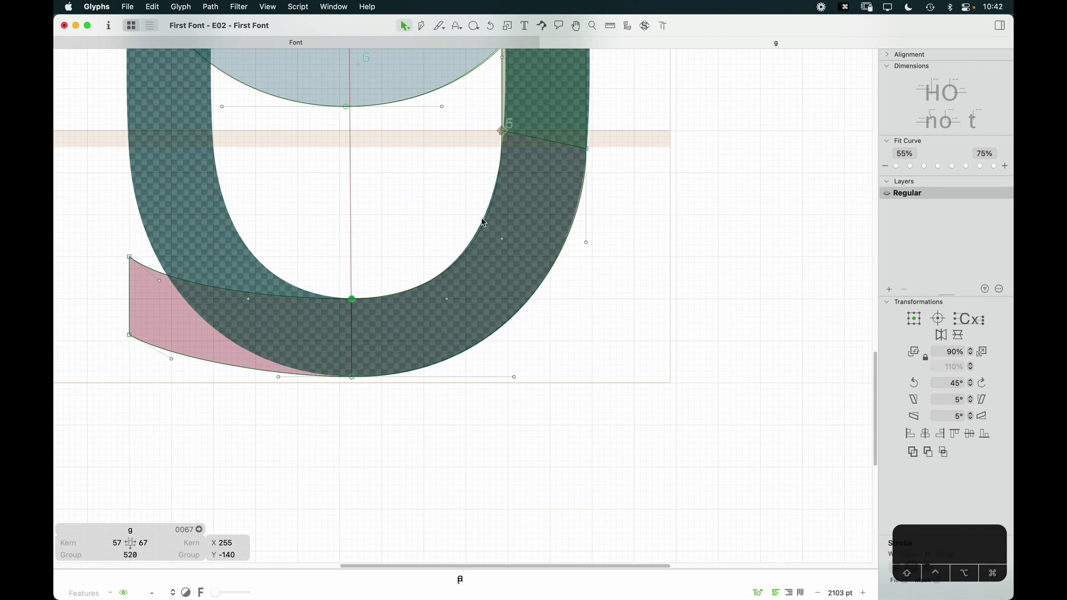
key(shift+Up)
key(shift+Up)
key(shift+Up)
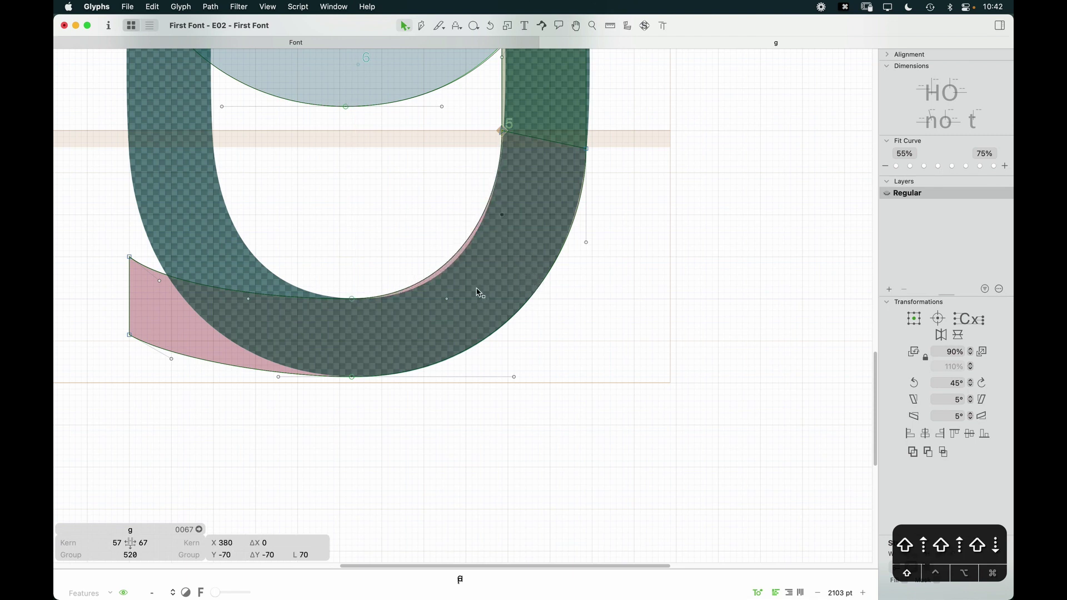
Adjust the inner right curve's horizontal handle to X 345 at Y -140 to follow the o's inner curve
key(shift+Tab)
key(shift+Right)
key(shift+Right)
key(shift+Right)
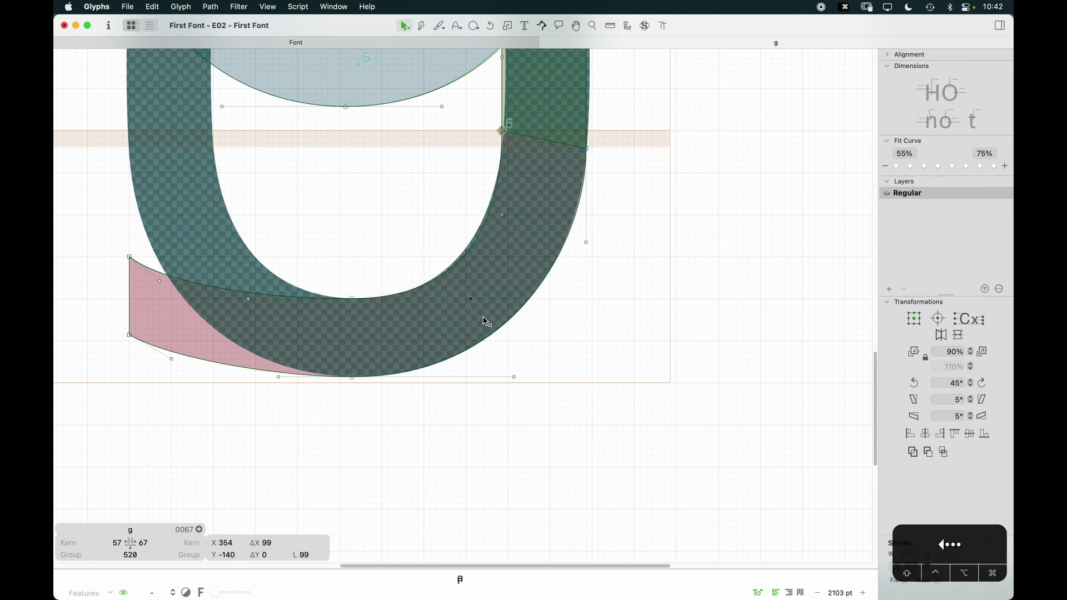
key(super+z)
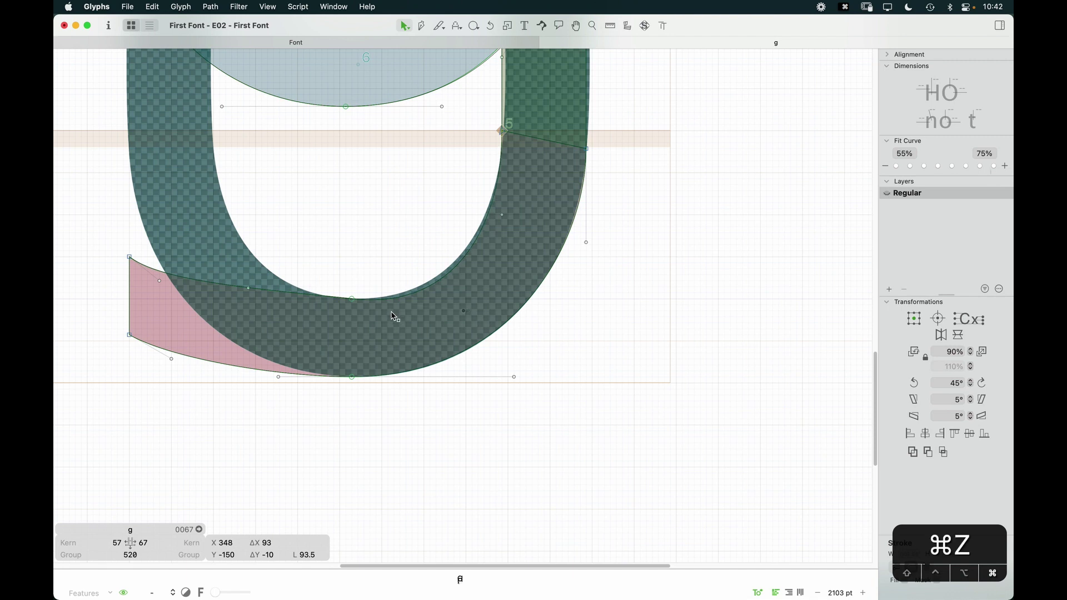
key(super+z)
click(491, 330)
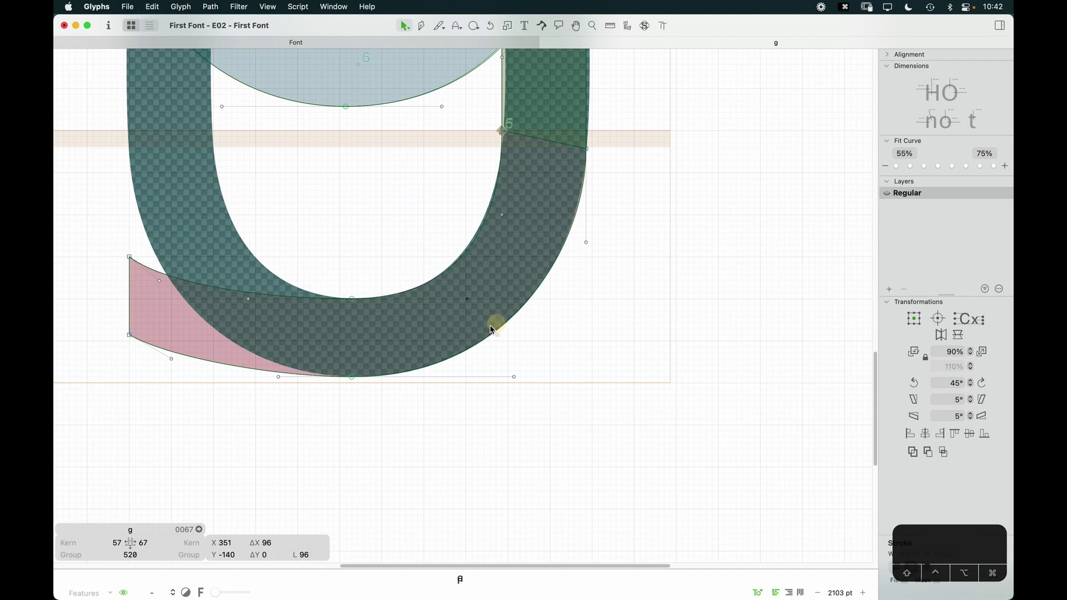
key(Left)
key(Left)
key(Left)
key(Left)
key(Left)
key(Left)
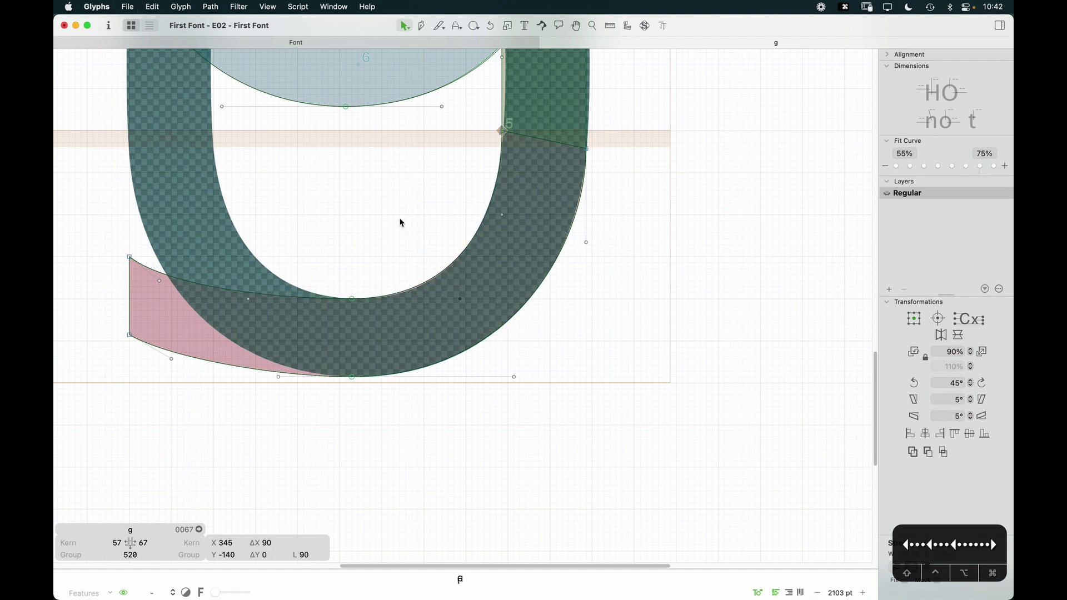
Delete the overlaid o reference component and preview the g's filled shape
key(super+equal)
key(super+minus)
key(super+minus)
key(super+minus)
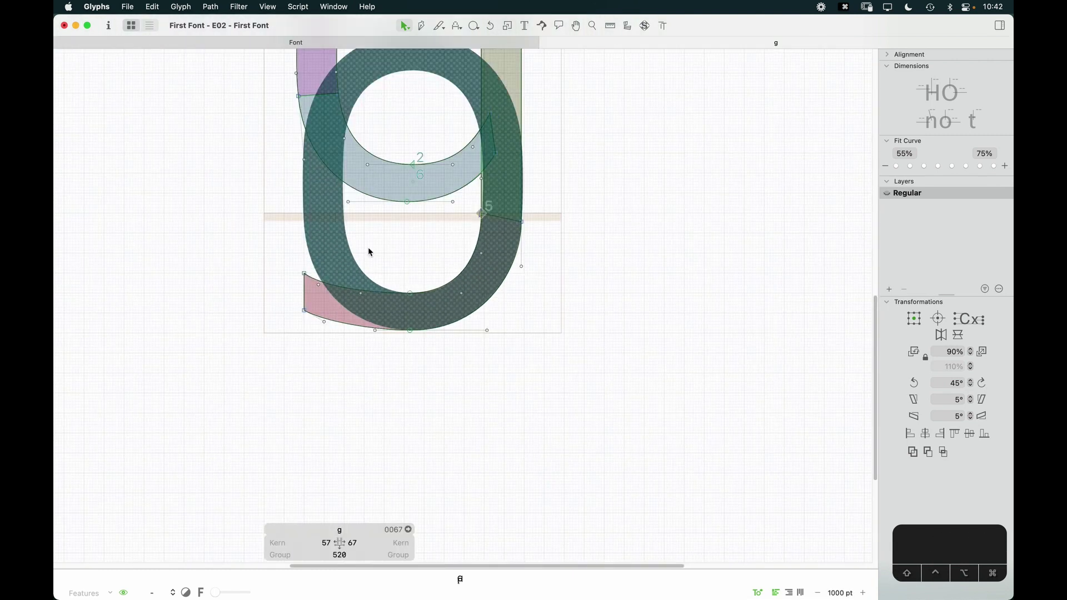
drag(369, 252, 408, 295)
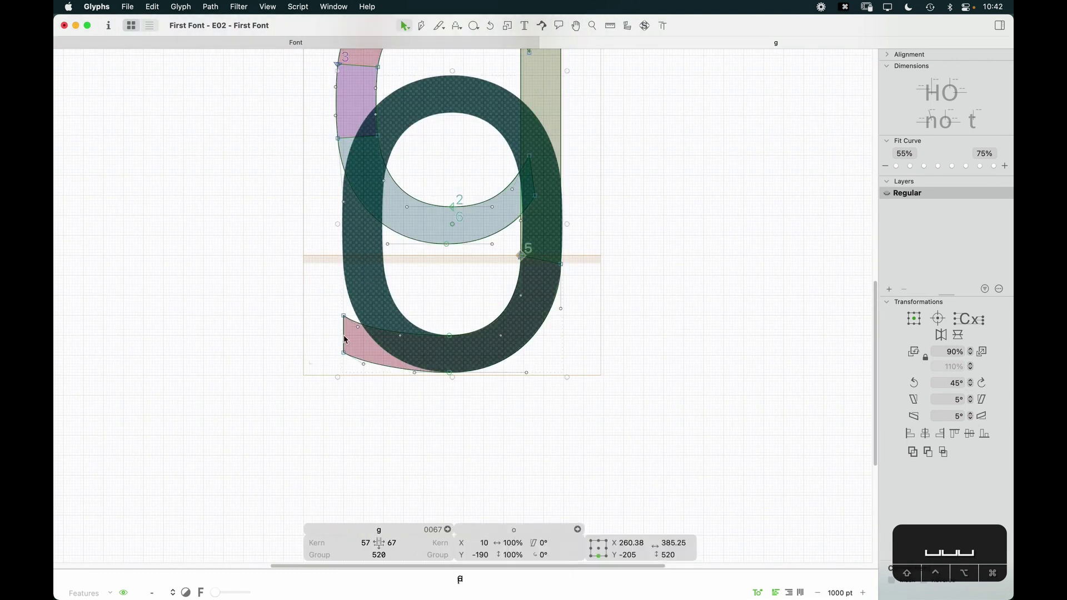
key(BackSpace)
key(space)
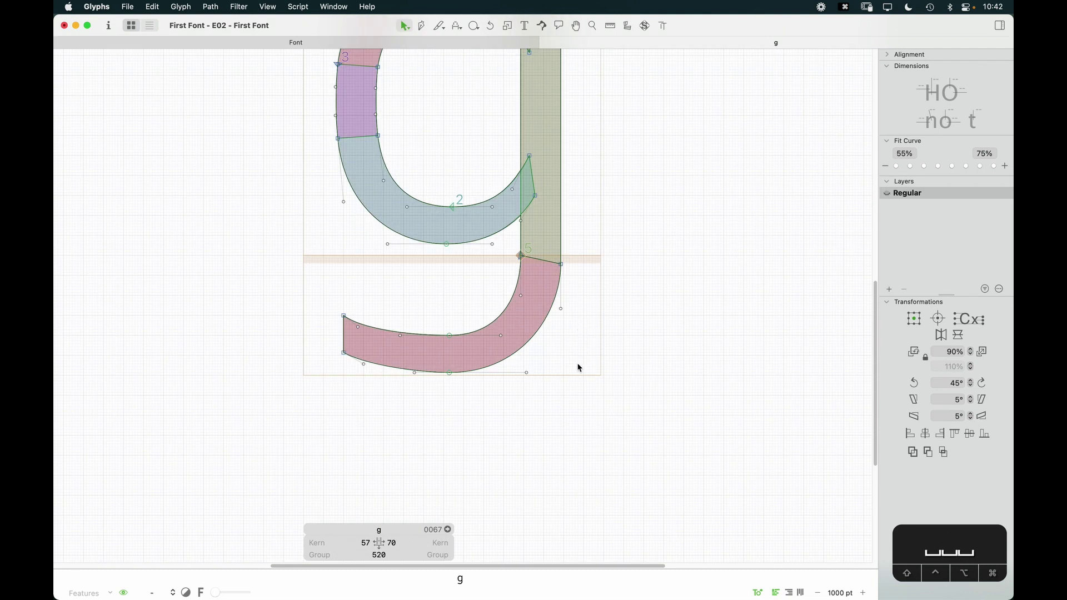
key(space)
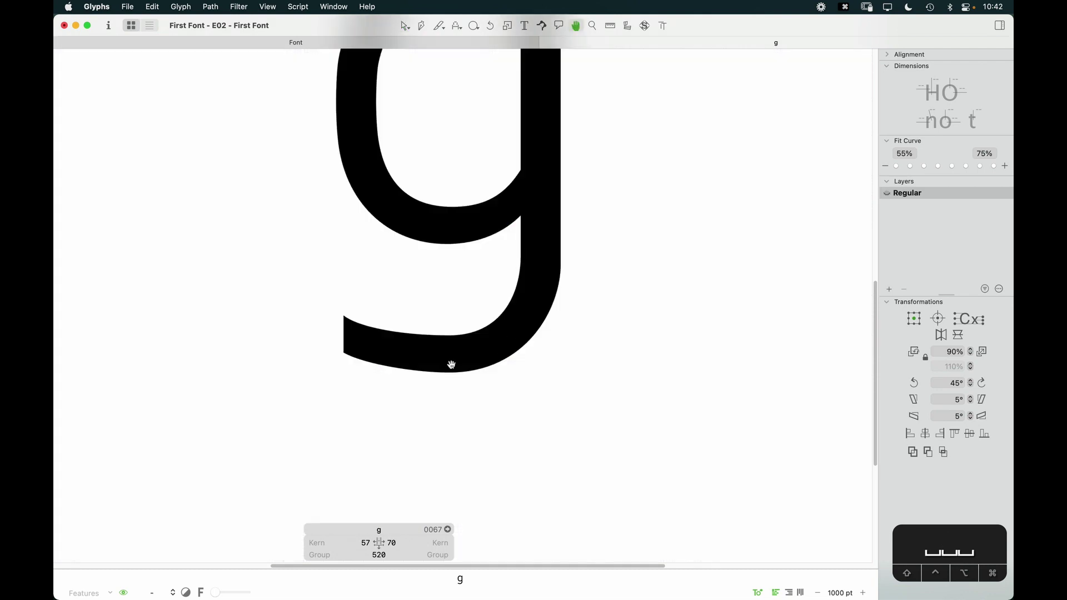
Select the tail's inner and outer bottom nodes and move them left to X 245, leaving their handles in place
drag(454, 406, 464, 398)
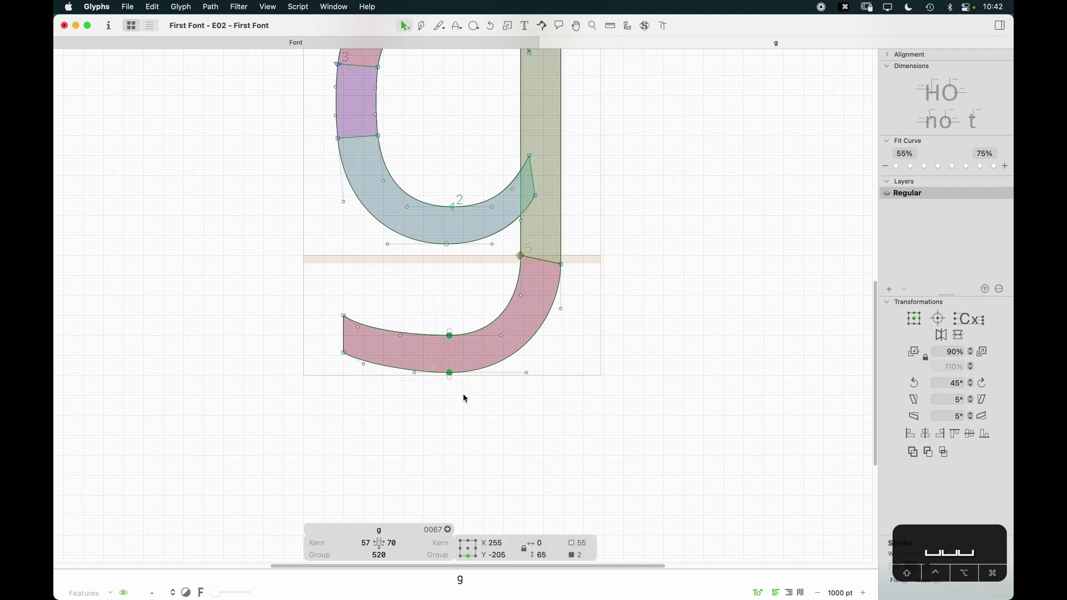
key(alt+Left)
key(alt+Left)
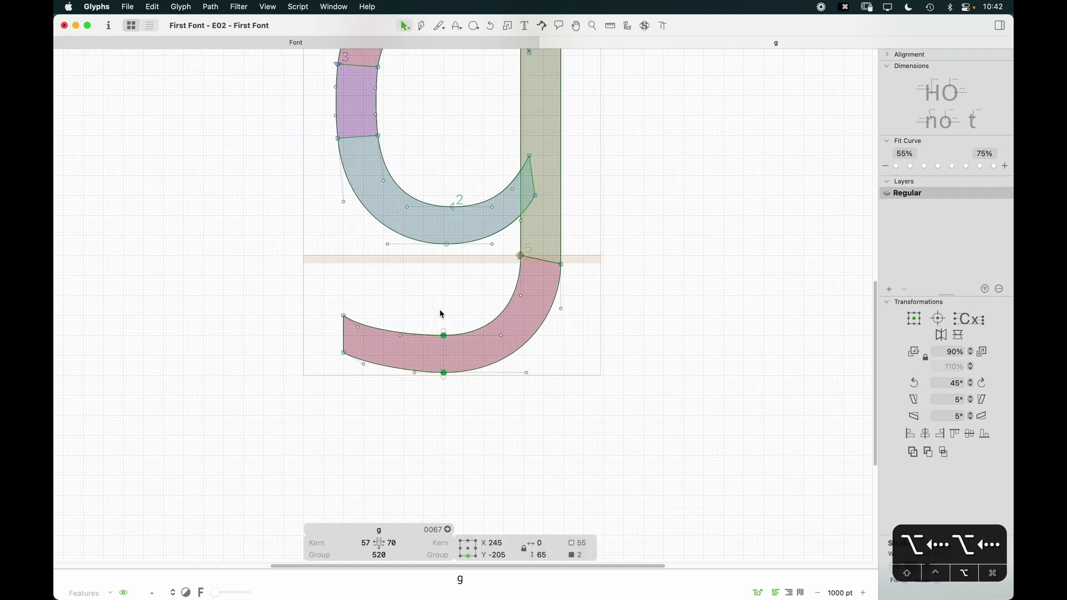
Select the nodes joining the tail to the stem, raise them by 10 units without their handles, and preview the result
drag(605, 254, 514, 269)
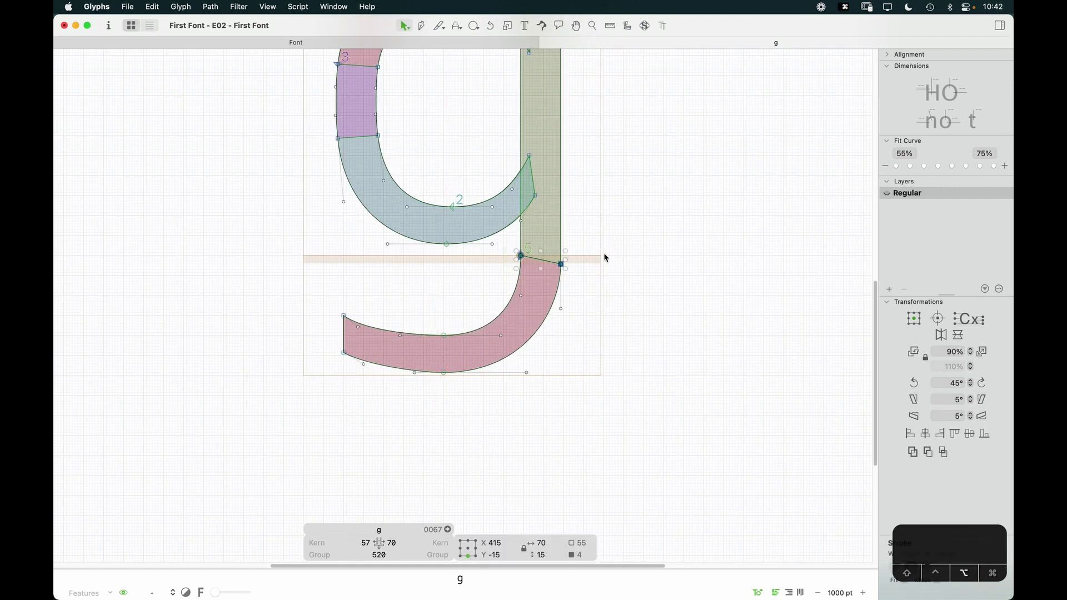
key(alt+Up)
key(alt+Up)
key(space)
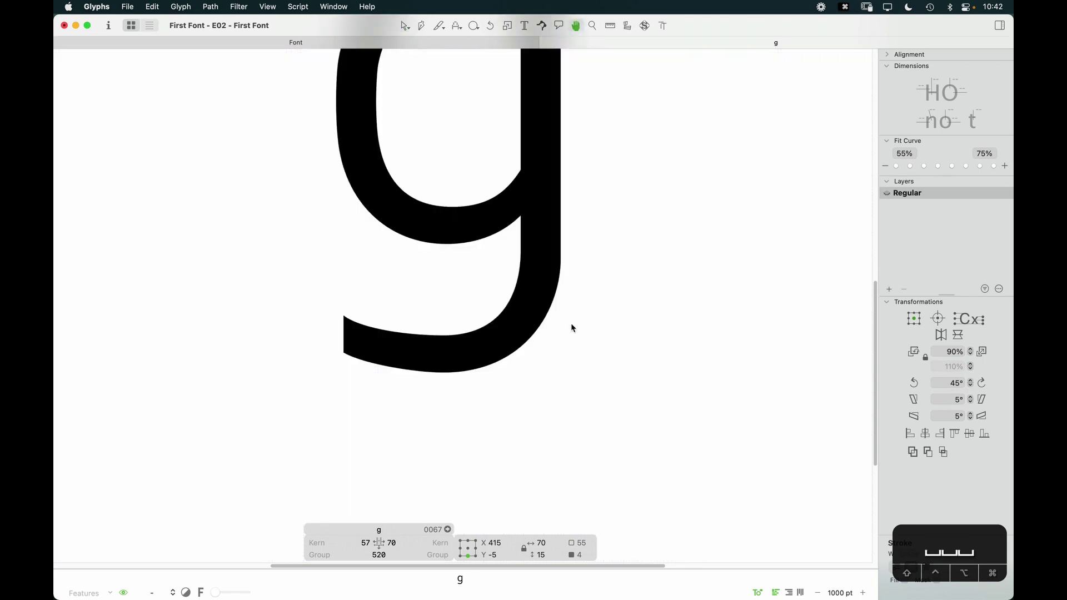
Try longer handles on both right curves, lowering the vertical pair to Y -103 and shifting the horizontal pair right by 10 units
click(461, 324)
key(shift+Down)
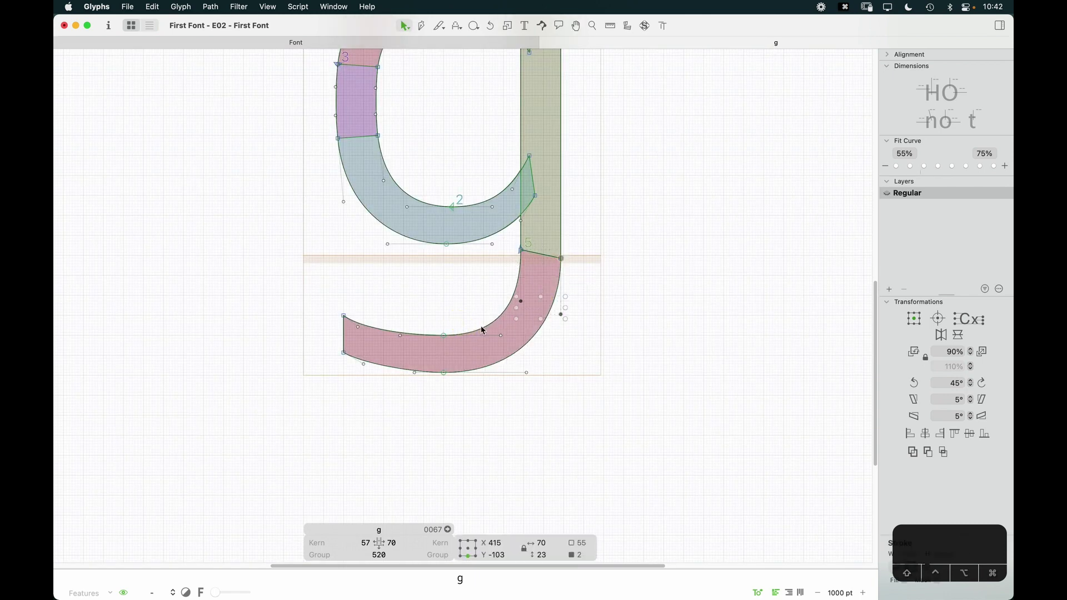
drag(484, 322, 550, 404)
key(shift+Right)
key(space)
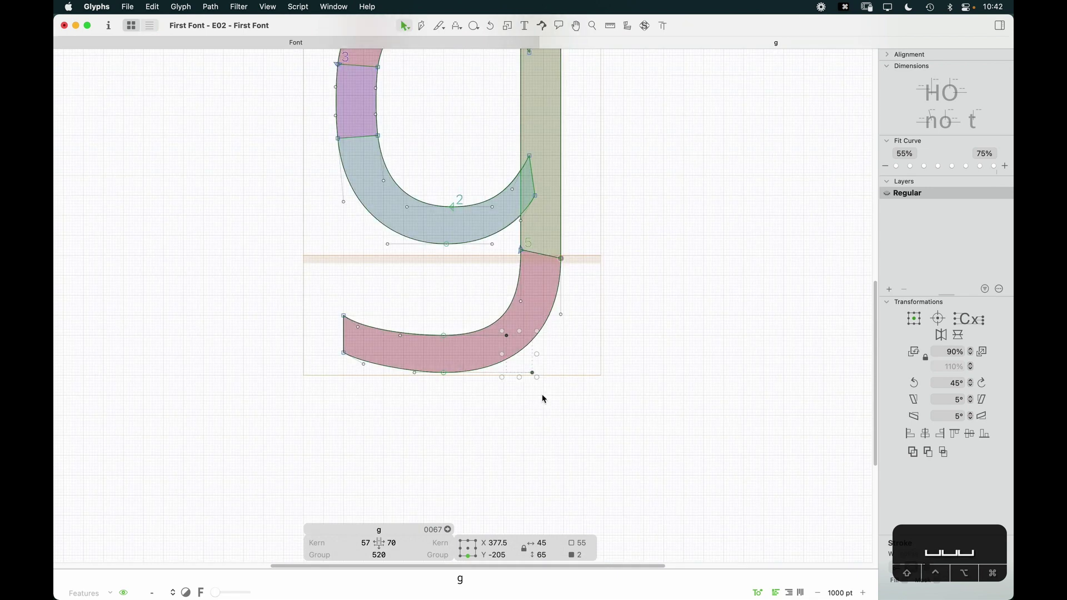
Move the horizontal handle pair back left by 10 units, raise the vertical pair to Y -93, and preview the g
click(551, 361)
drag(489, 319, 535, 392)
key(shift+Left)
click(606, 339)
key(shift+Up)
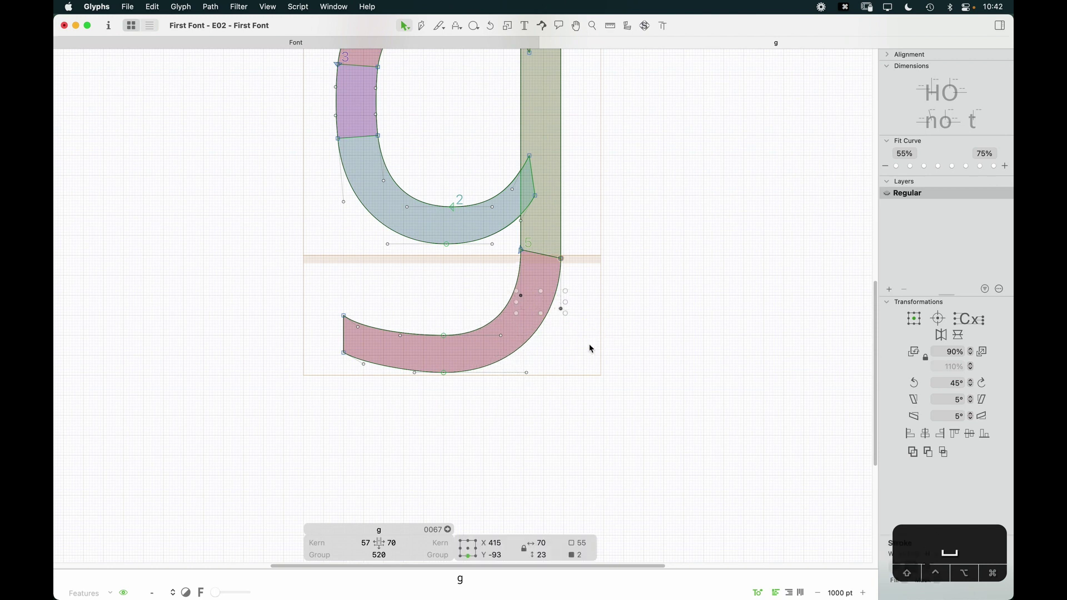
key(space)
key(space)
click(543, 314)
Lower only the outer right curve's vertical handle to Y -103 and preview the tail
click(561, 308)
key(shift+Down)
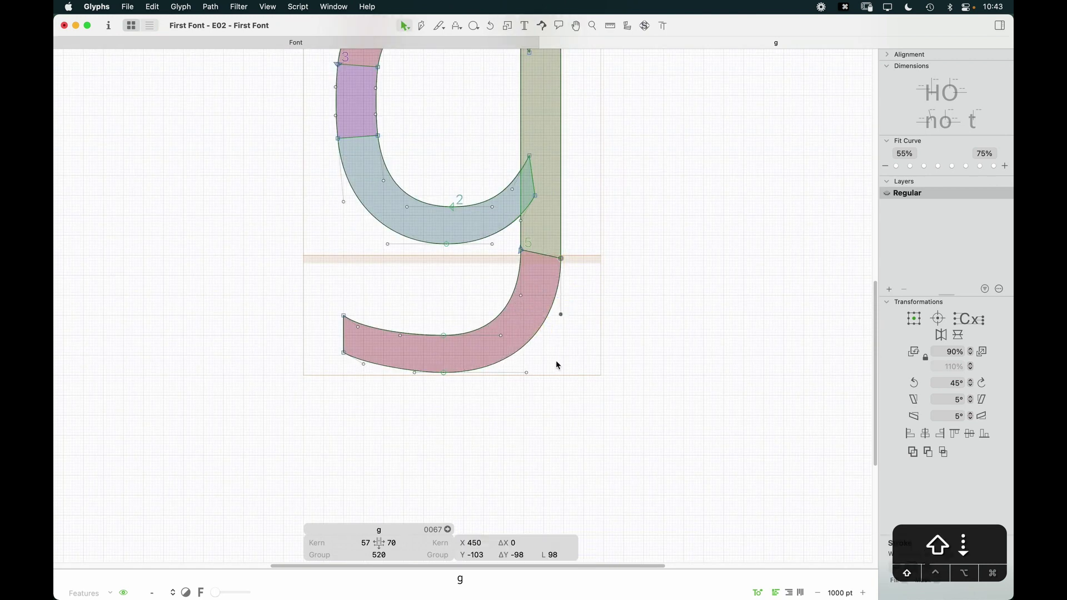
key(shift+Right)
key(shift+Left)
click(526, 372)
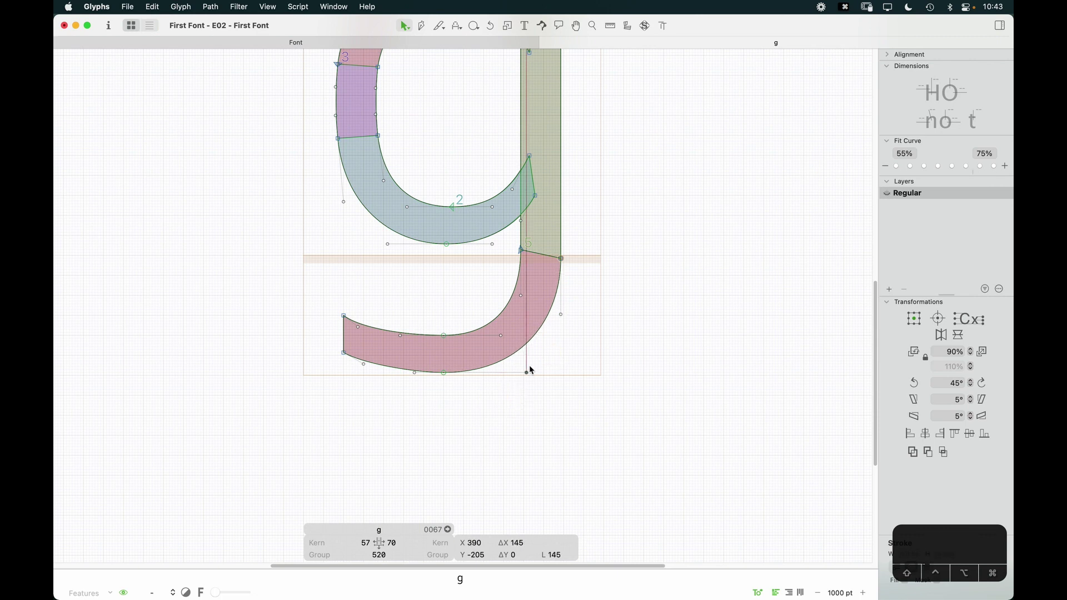
key(space)
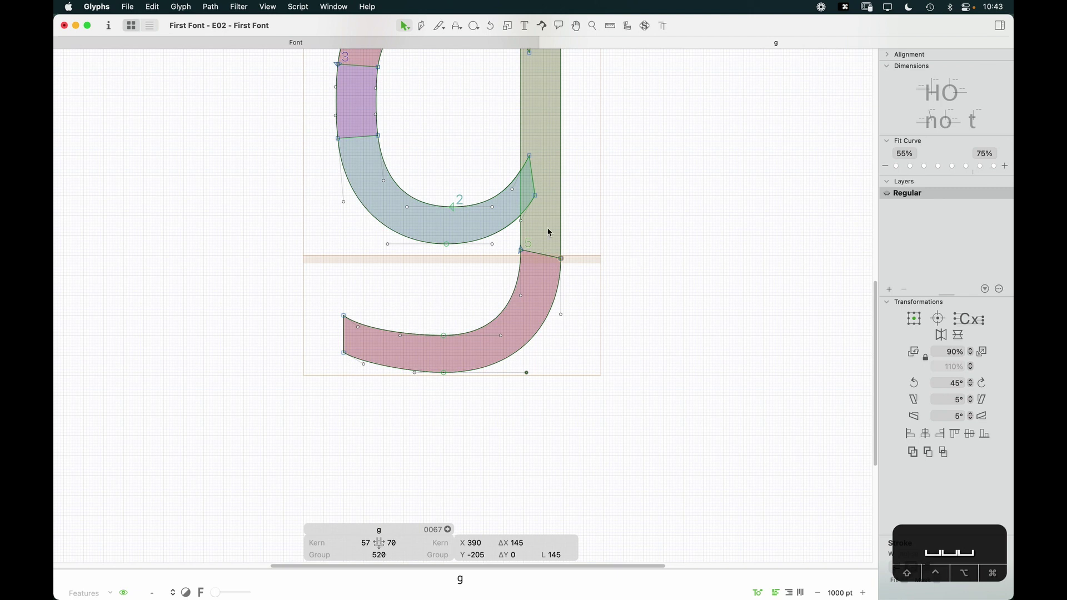
key(space)
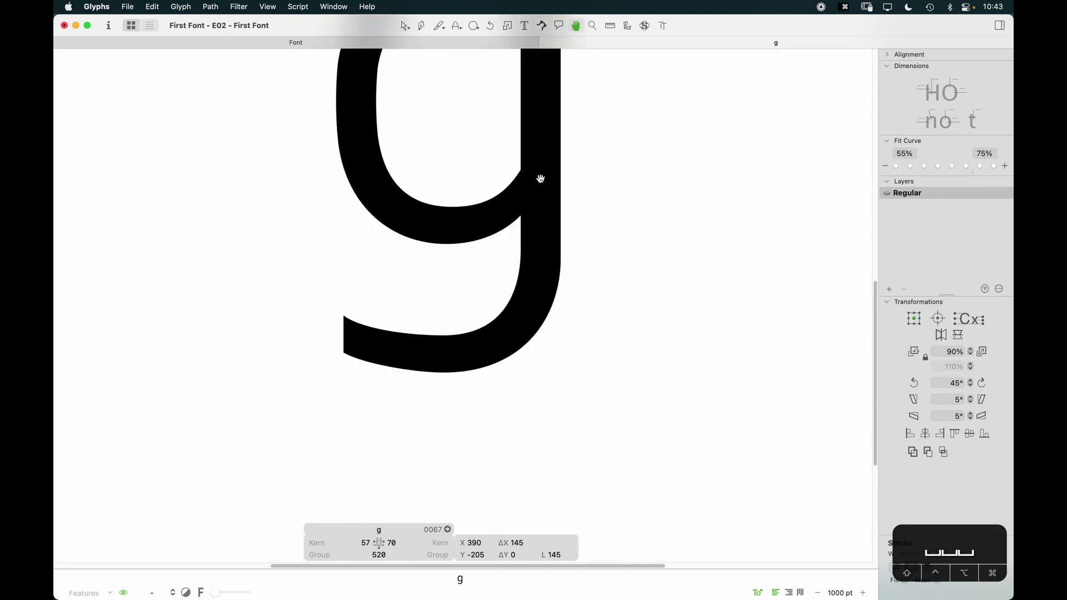
Raise the outer node where the tail meets the stem to Y 5 without its handle, and preview the curve
key(z)
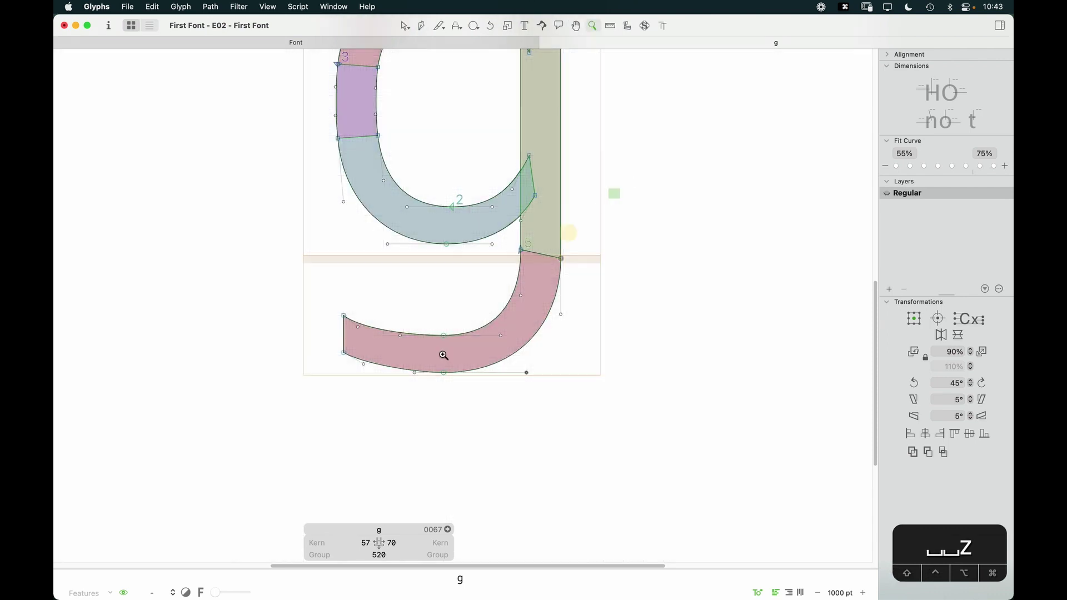
click(534, 330)
key(space)
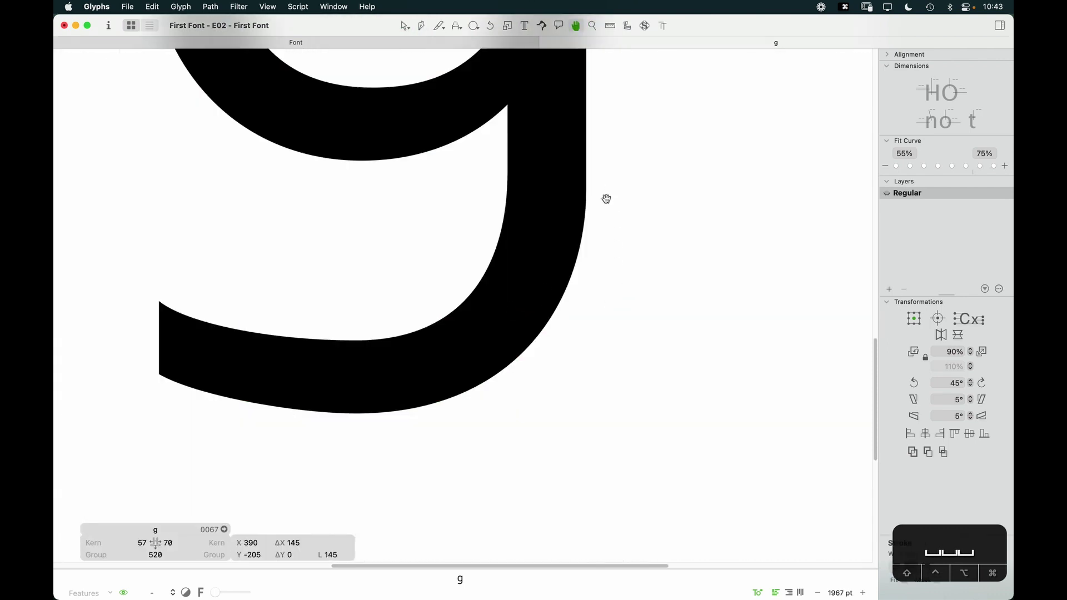
click(586, 189)
key(alt+Up)
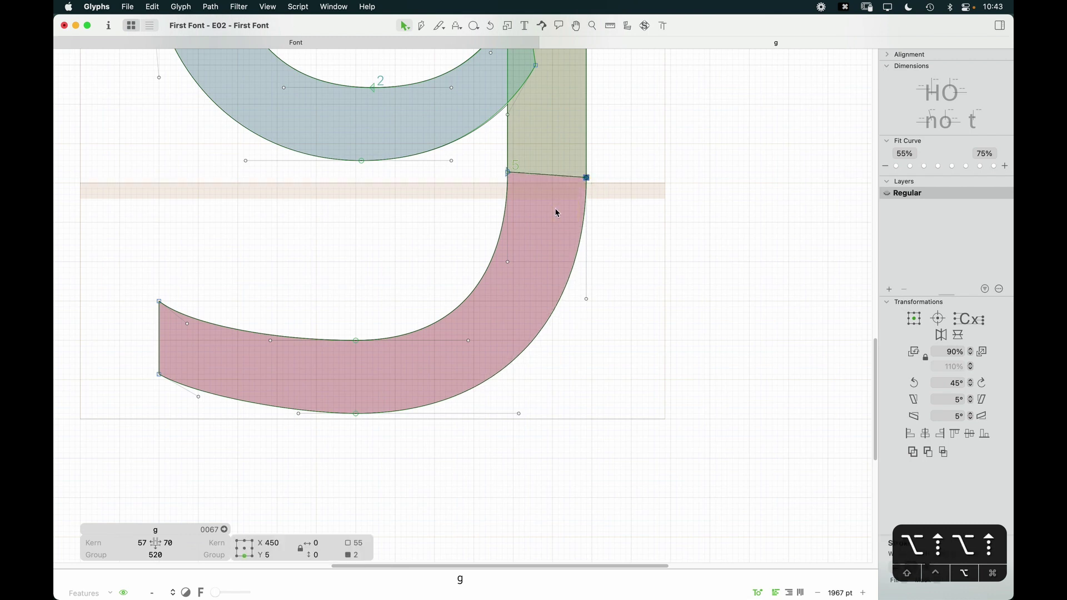
key(space)
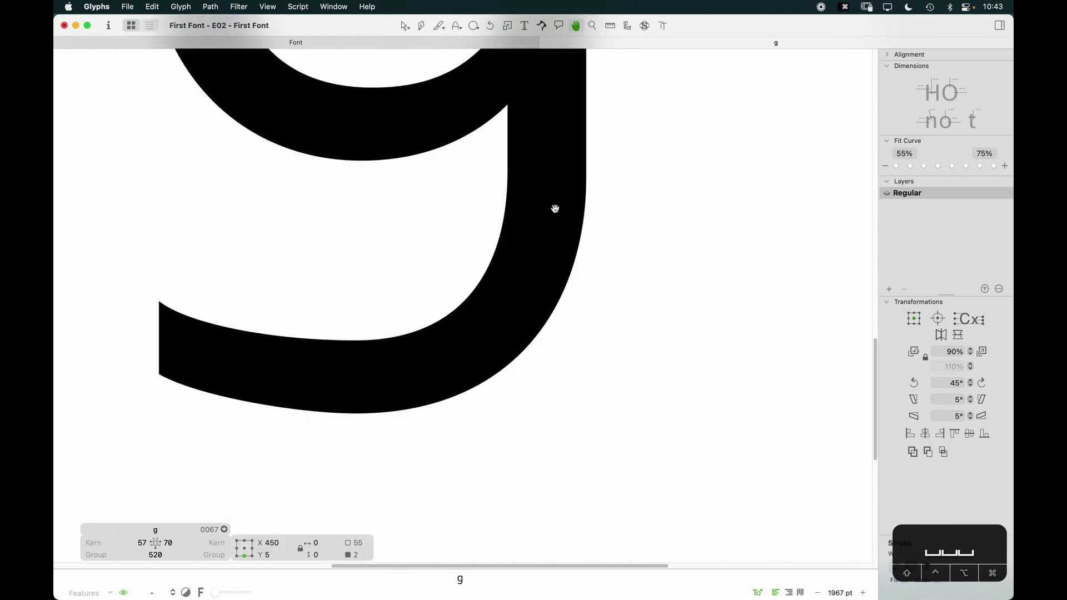
Raise the inner node where the tail meets the stem to Y 15, leaving its handle in place
click(507, 177)
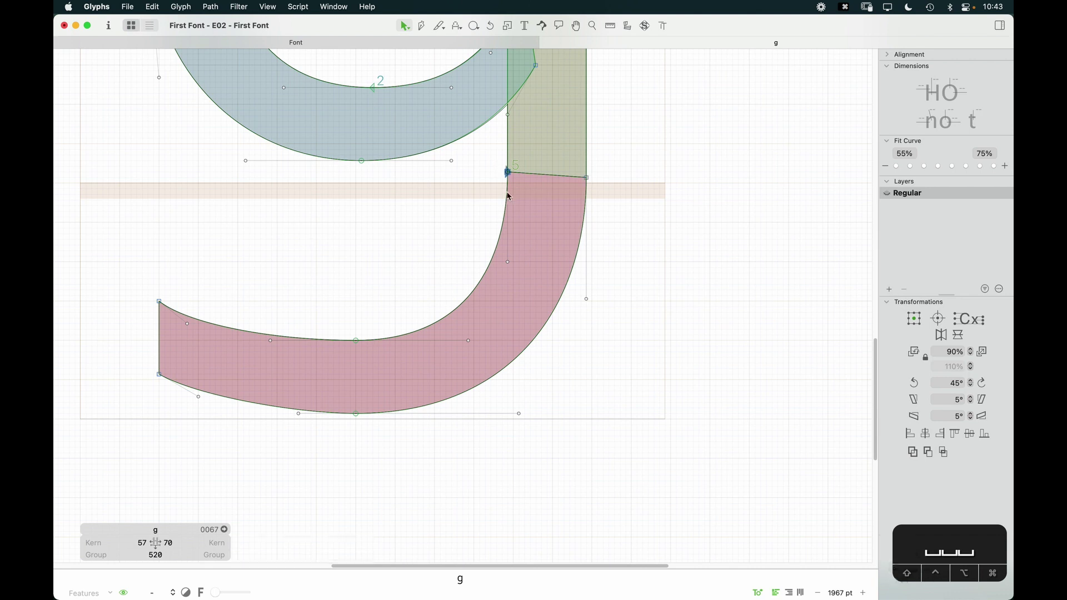
key(alt+Up)
click(417, 275)
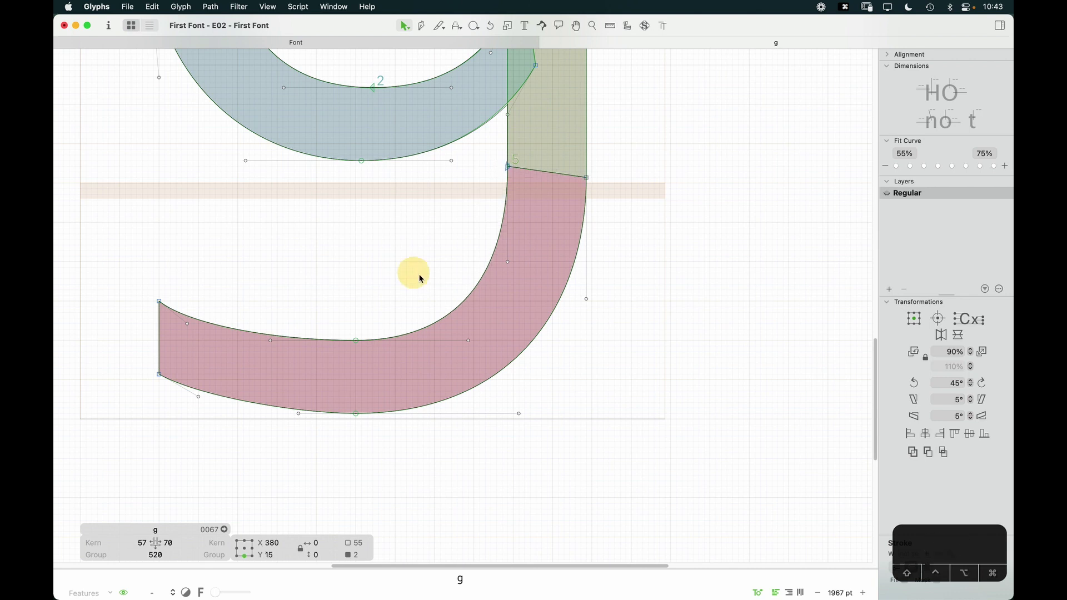
Raise both handles at the tail's left end together by 6 units
key(space)
drag(593, 200, 717, 179)
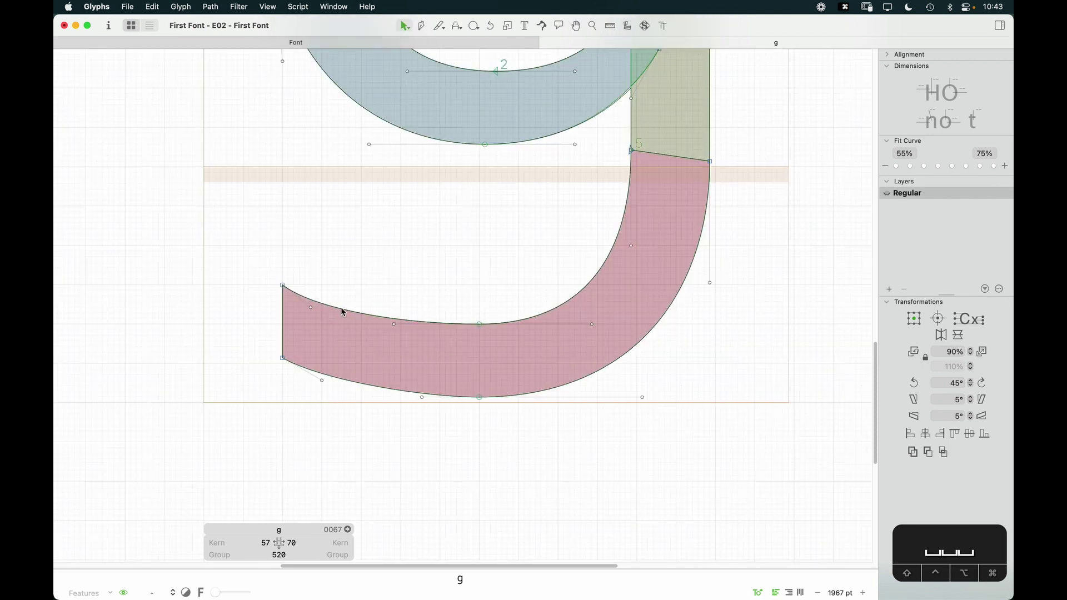
key(z)
click(372, 267)
key(v)
drag(333, 473, 391, 392)
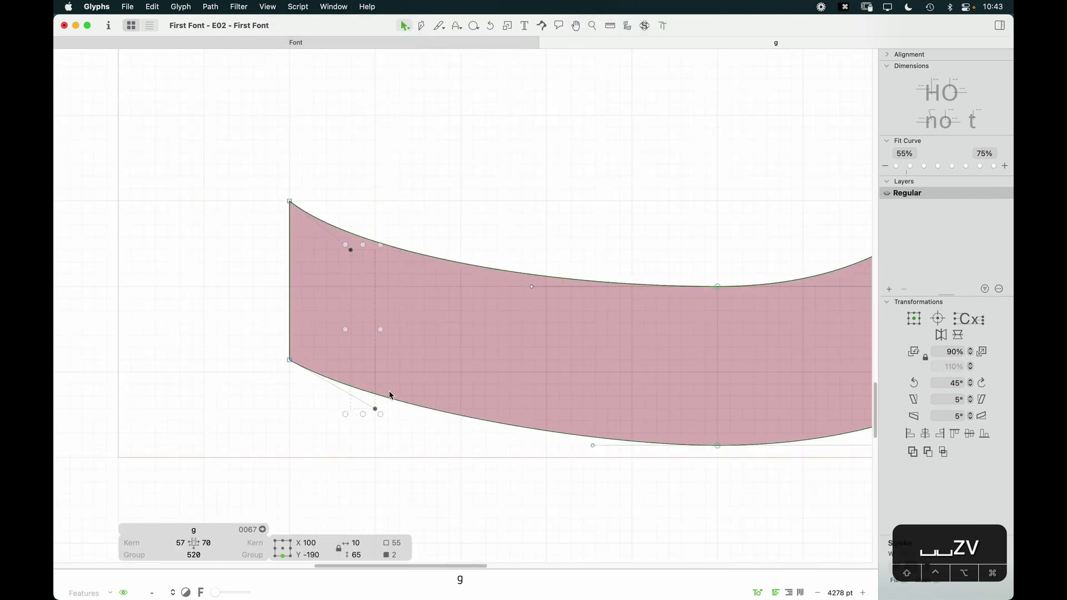
key(Up)
key(Up)
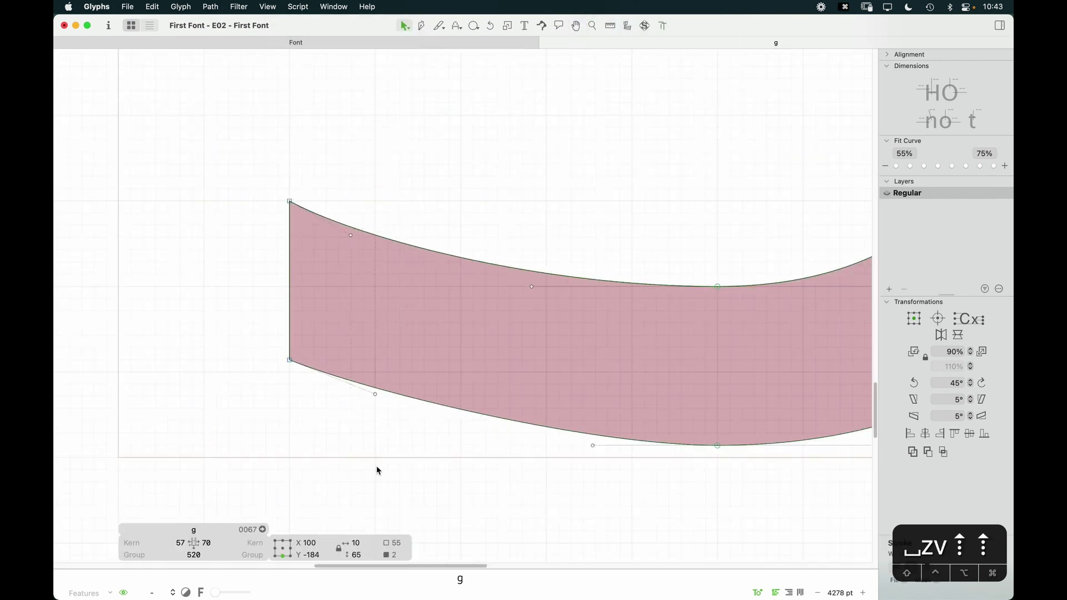
Move only the upper handle at the tail's left end to X 107, Y -116
click(377, 470)
drag(407, 207, 335, 266)
key(Up)
key(Up)
key(Right)
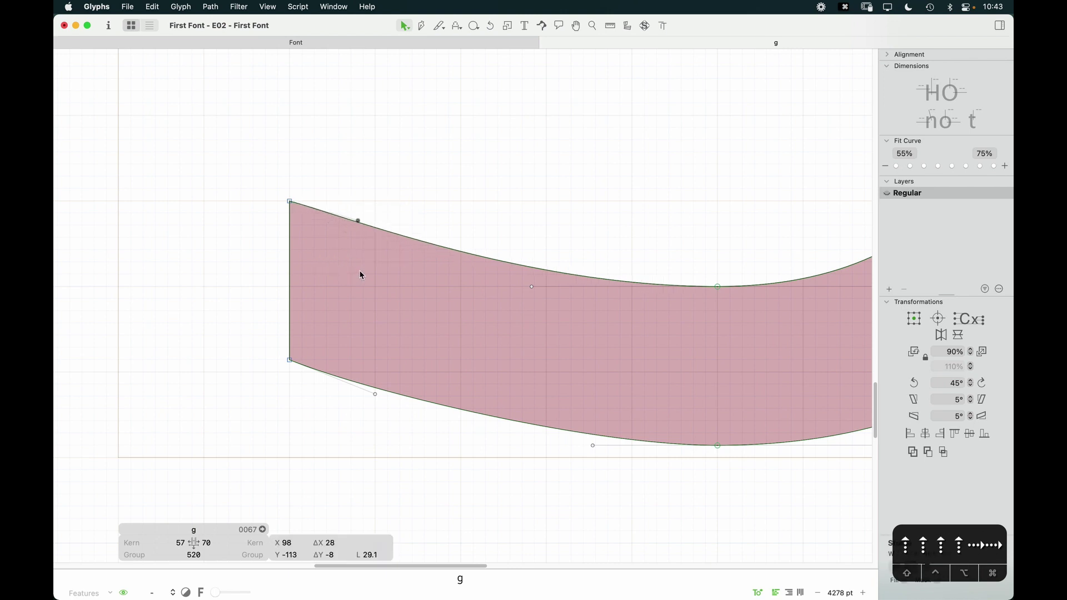
key(Right)
key(Right)
key(Right)
key(Down)
click(492, 197)
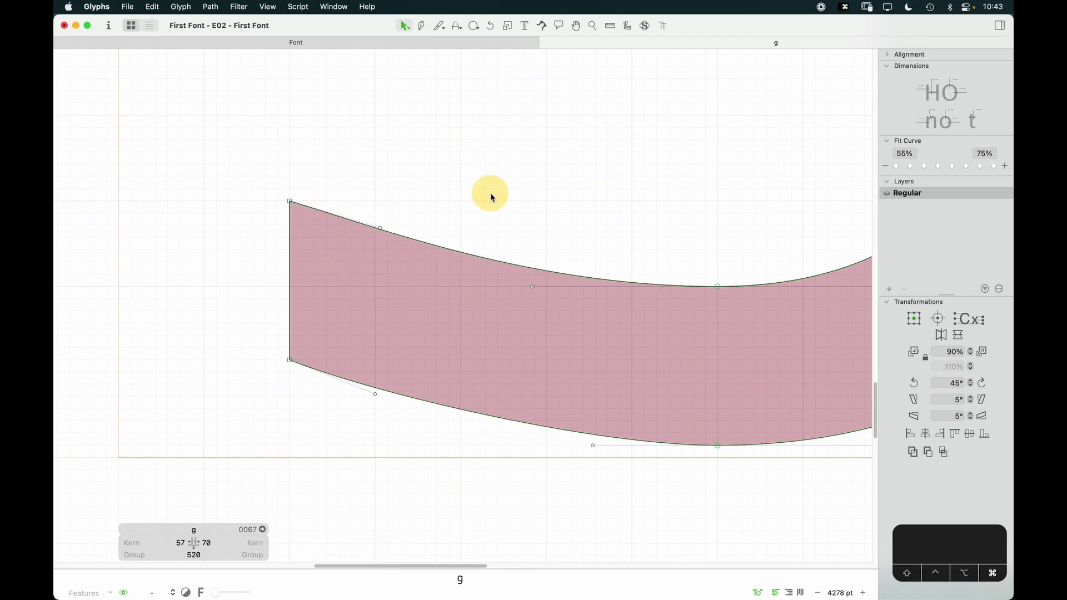
Preview the tail, and move the lower node of its left end to X 60 without its handle
key(super+minus)
key(super+minus)
key(super+minus)
key(space)
drag(509, 333, 304, 378)
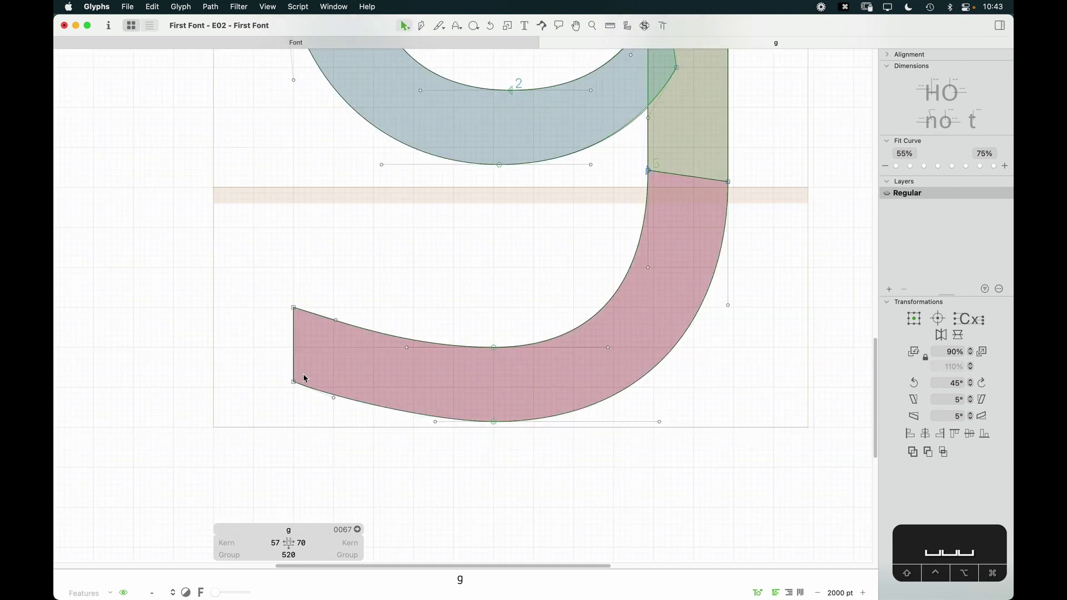
key(alt+Left)
key(alt+Left)
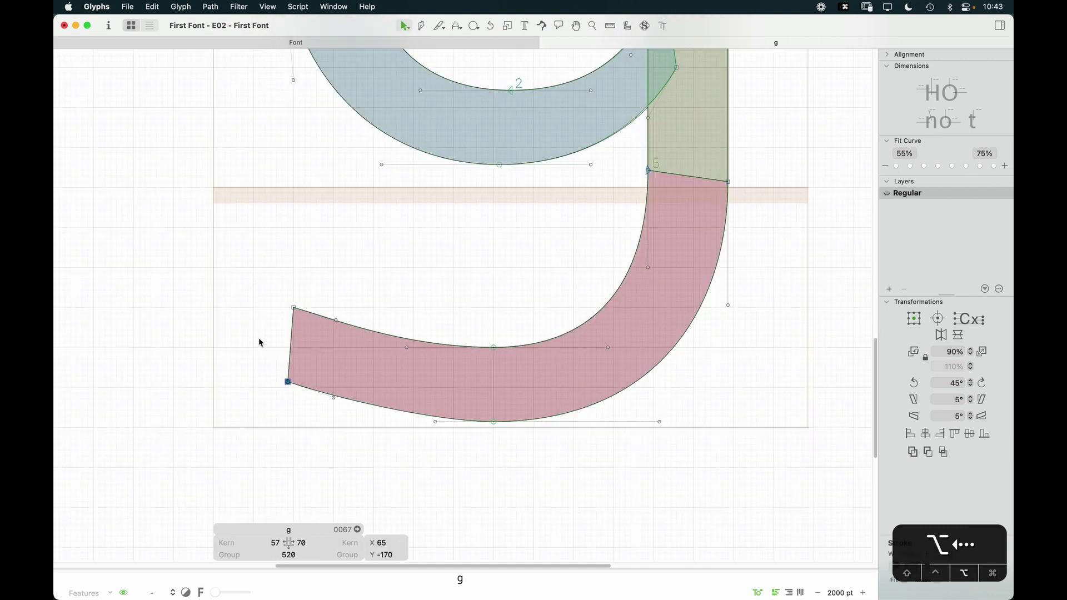
Move the upper node of the tail's left end to X 80 without its handle, keeping it at Y -105
drag(328, 317, 281, 282)
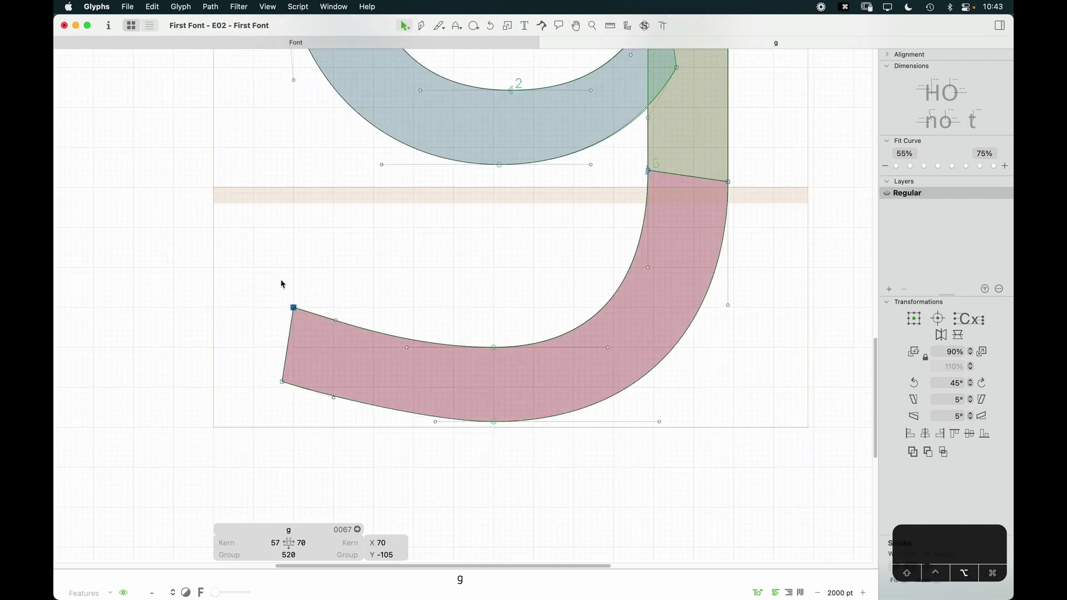
key(alt+Right)
key(alt+Right)
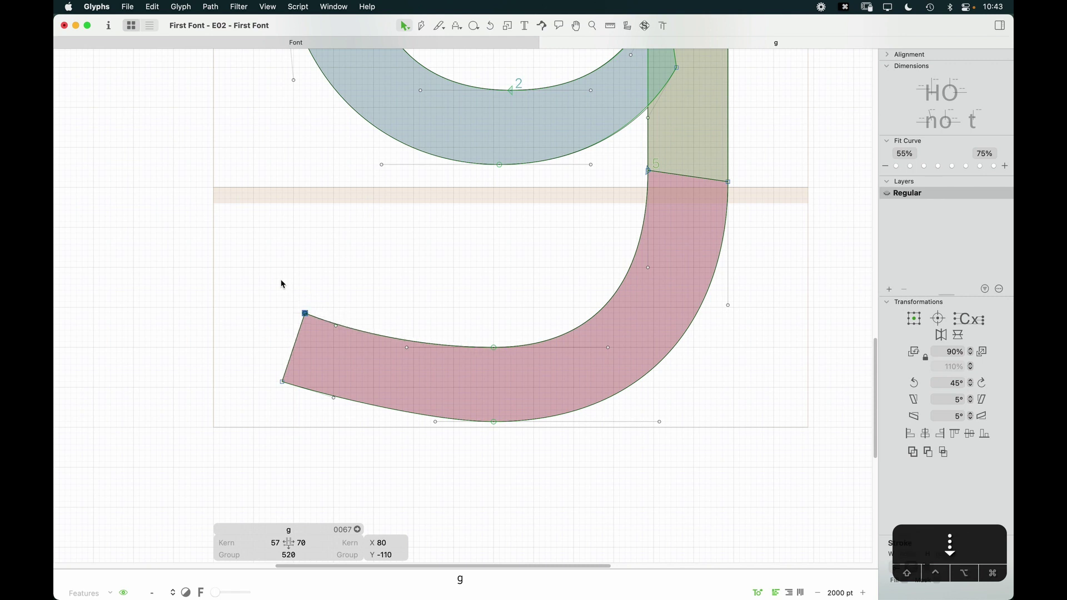
Shift both nodes of the tail's left end up 10 units and right 5 units, leaving their handles in place
drag(231, 424, 294, 361)
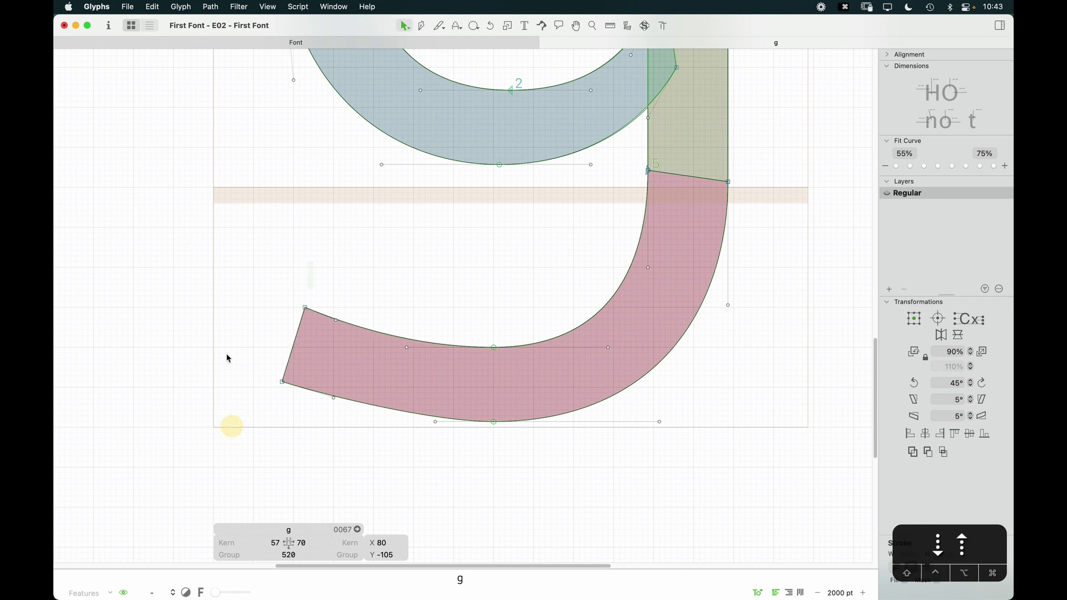
key(alt+Up)
key(alt+Up)
key(alt+Right)
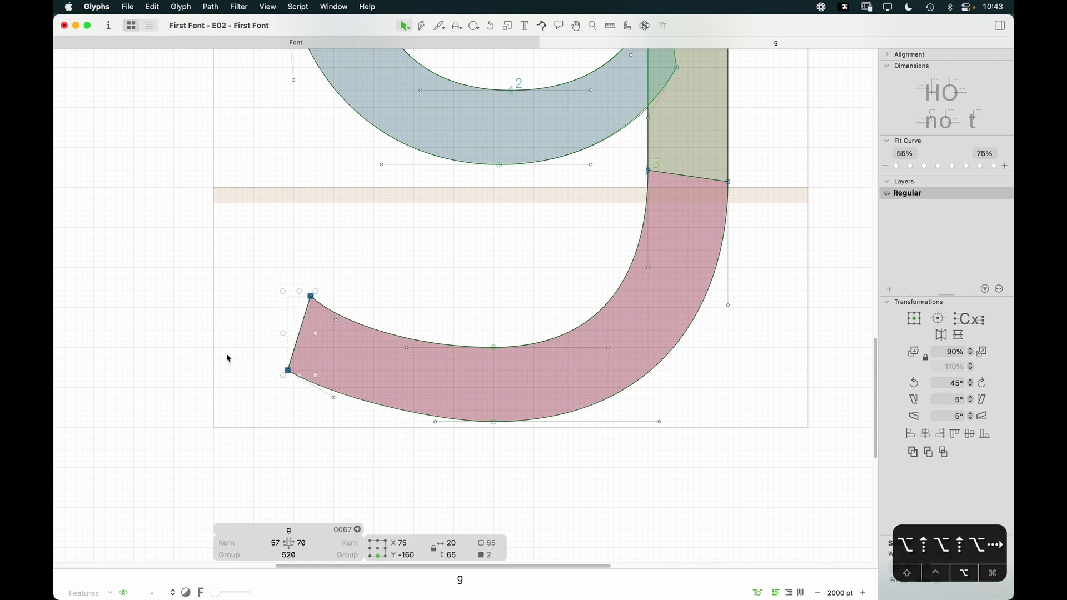
Move the upper handle at the tail's left end slightly to the right to smooth the inner curve
key(Tab)
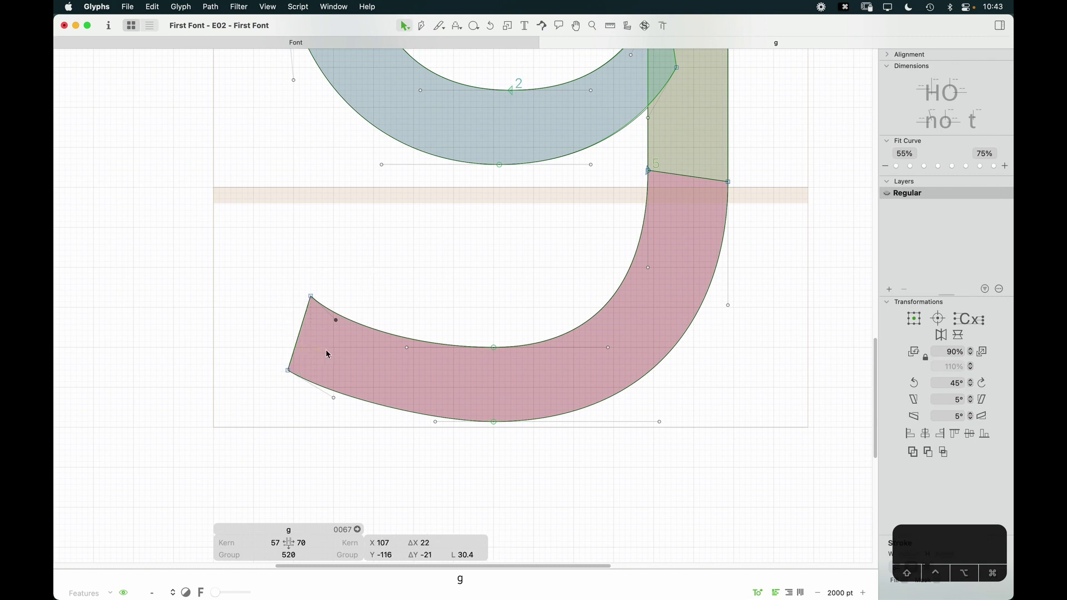
key(Right)
key(Right)
key(Right)
Lower the upper end node of the tail to Y -100 without its handle, and preview the g
click(309, 294)
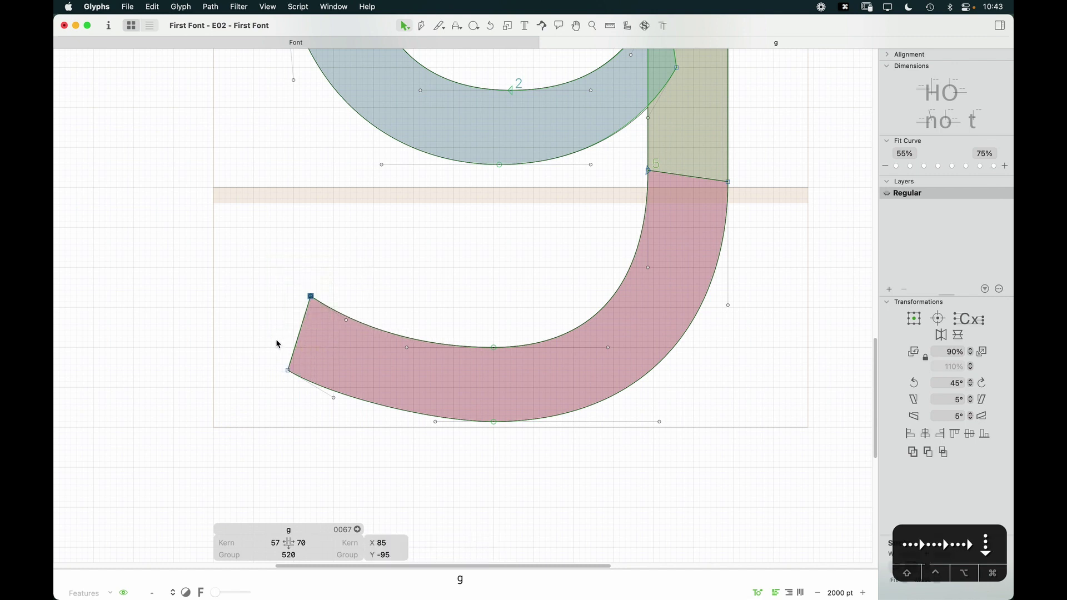
key(Down)
key(Up)
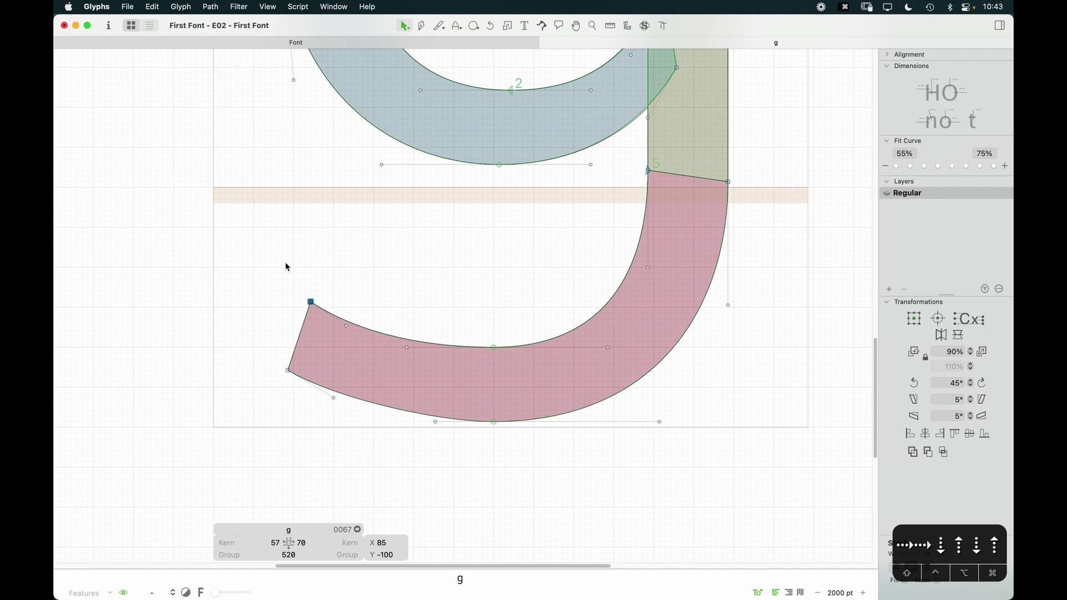
key(alt+Down)
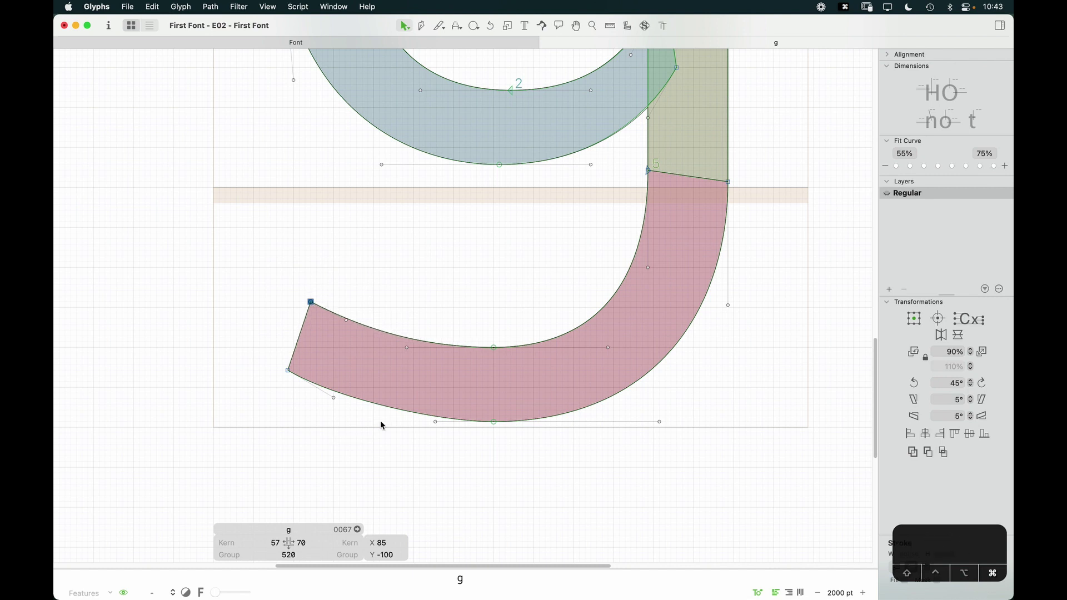
key(super+minus)
key(super+minus)
key(space)
drag(455, 426, 446, 493)
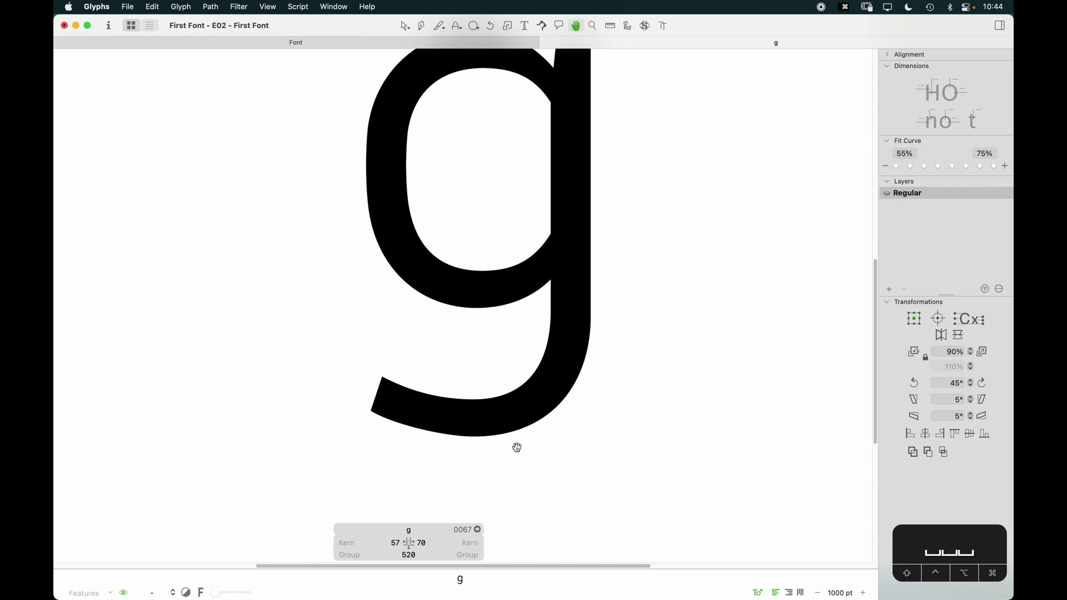
Raise the tail's upper end node together with its handle to Y -95, and preview the g
key(z)
drag(572, 337, 334, 478)
key(v)
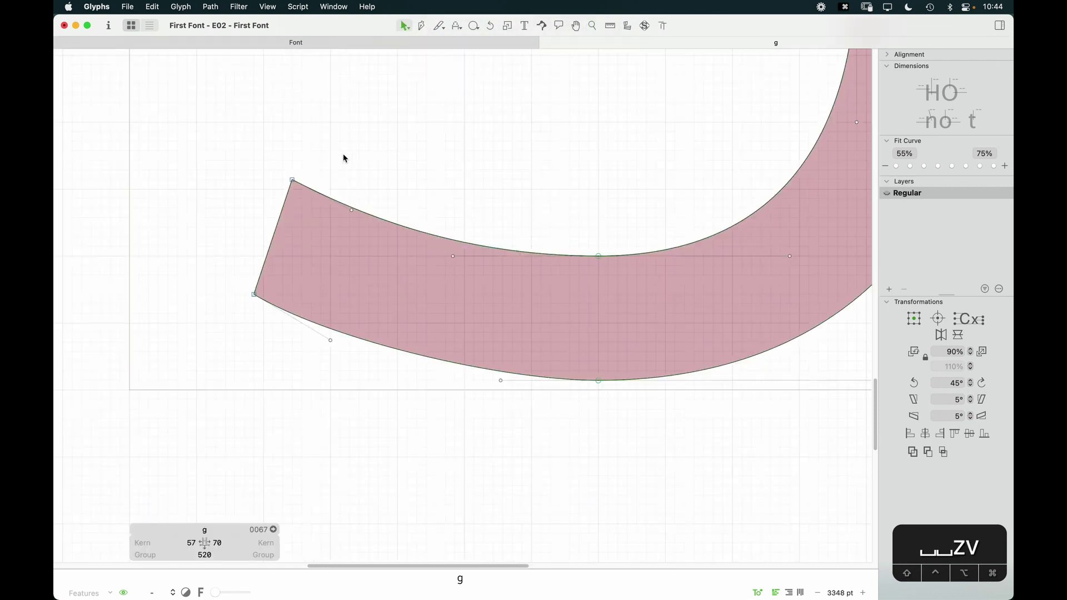
drag(331, 156, 270, 213)
key(Up)
key(Up)
key(Up)
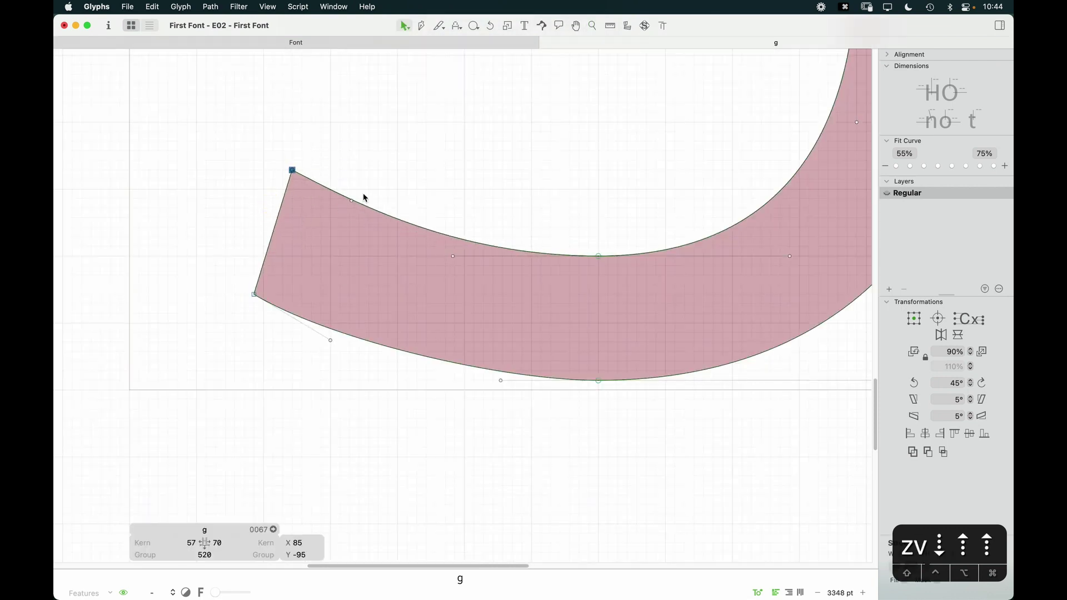
click(409, 192)
key(super+minus)
key(super+minus)
key(super+minus)
key(space)
drag(572, 333, 529, 450)
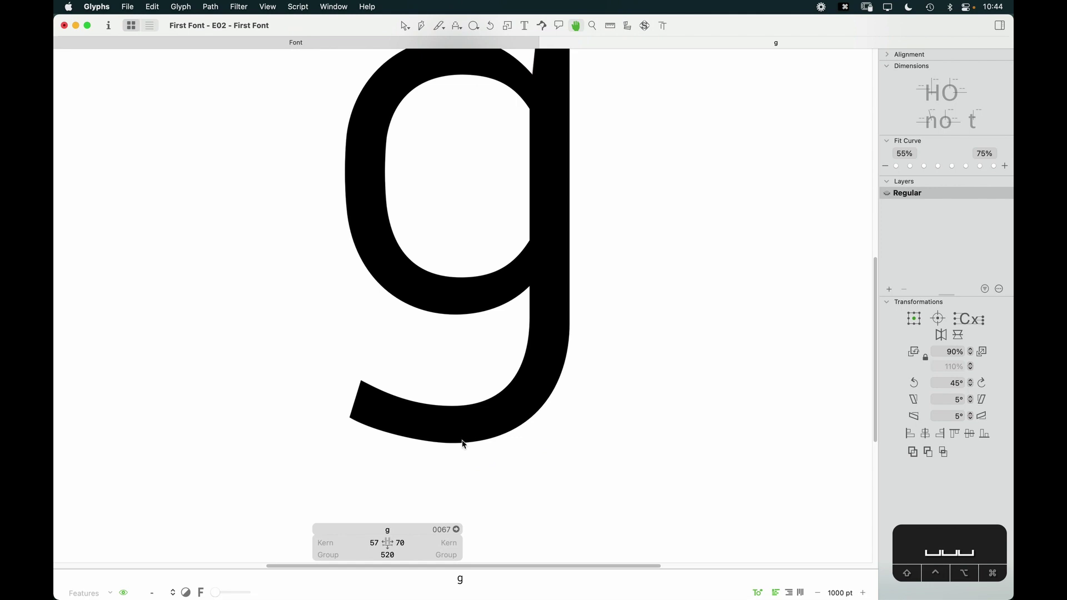
Extend the left handle of the tail's bottom outer node to X 164, previewing the curve
click(417, 442)
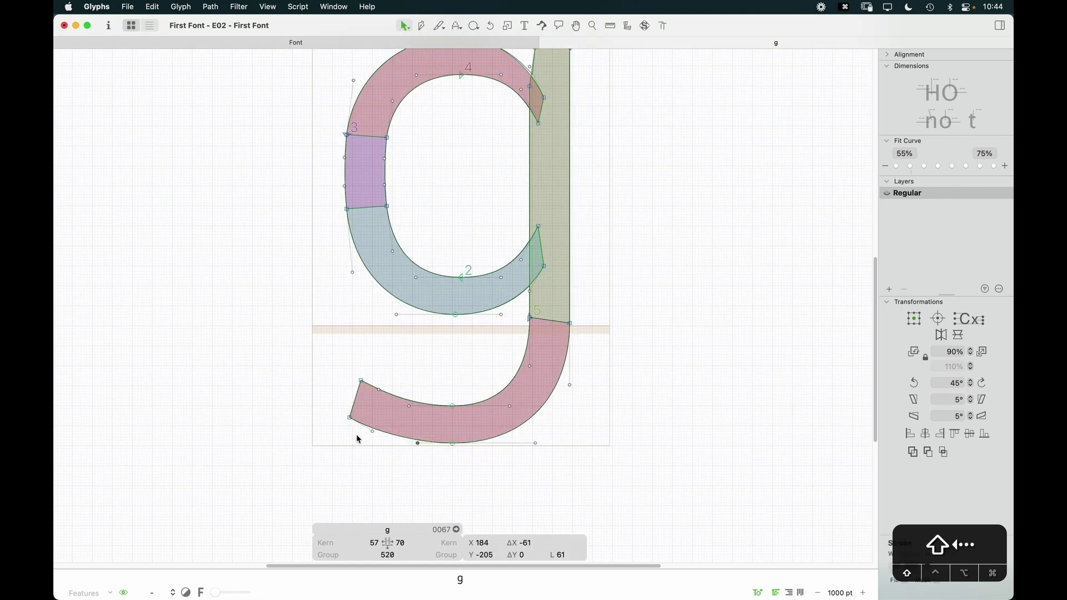
key(shift+Left)
key(space)
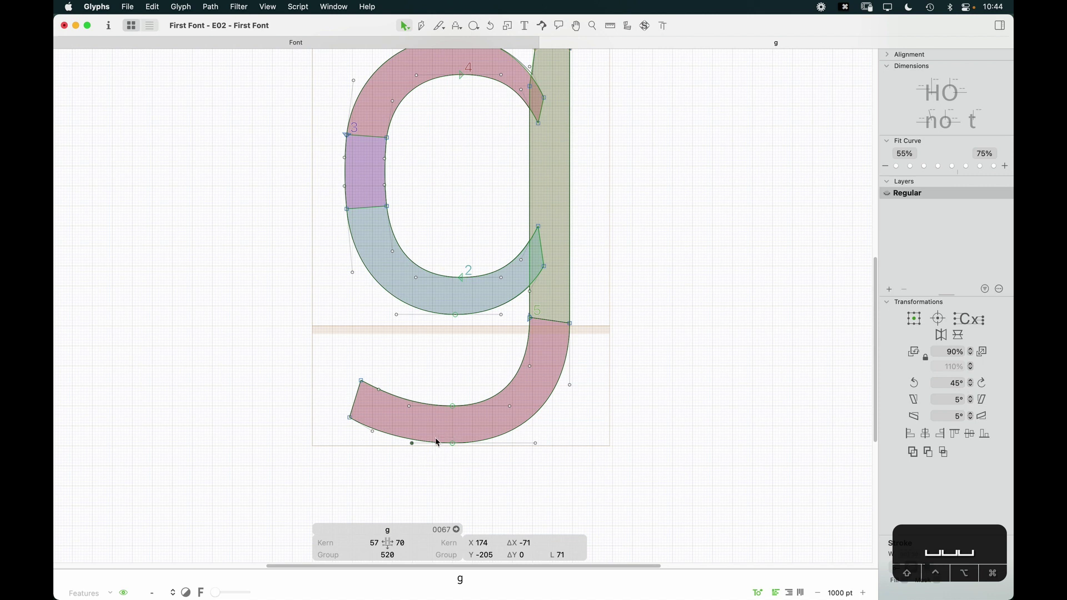
key(shift+Left)
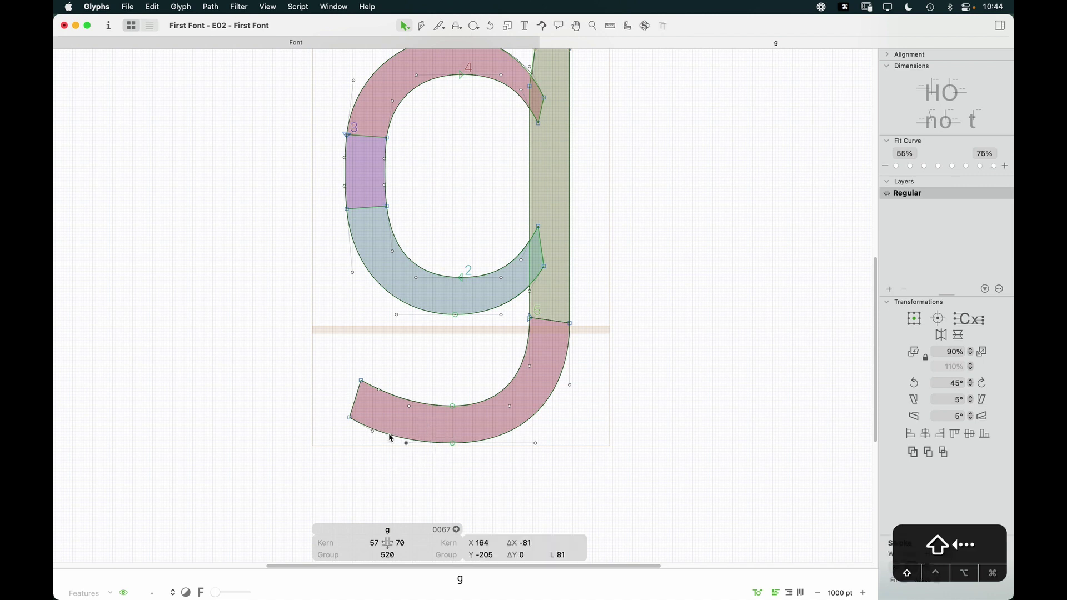
key(space)
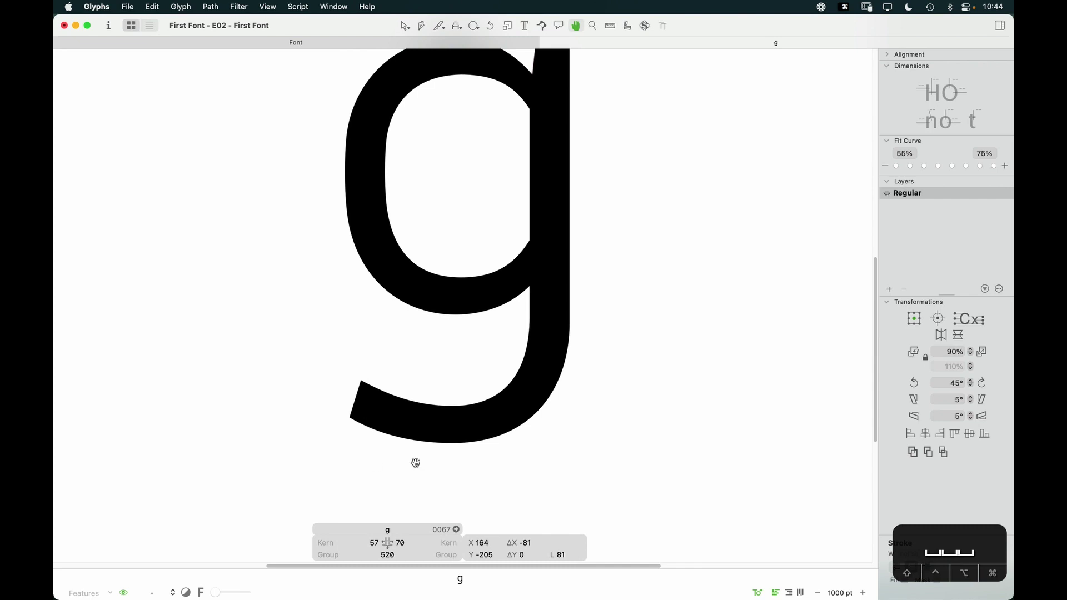
Preview the whole g at progressively smaller sizes to examine its tail and overall shape
key(super+minus)
key(super+minus)
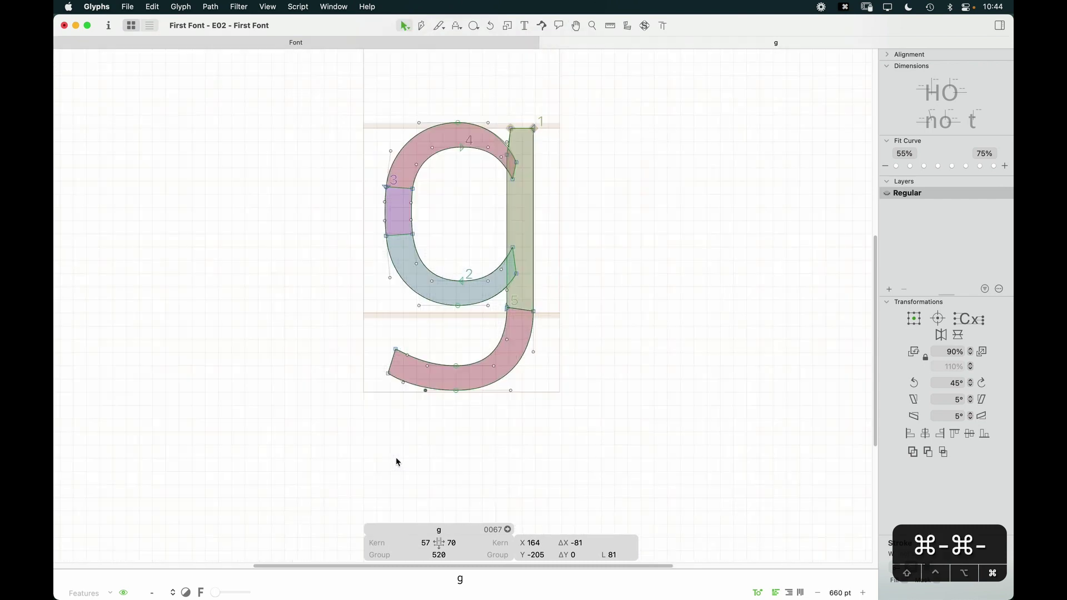
key(space)
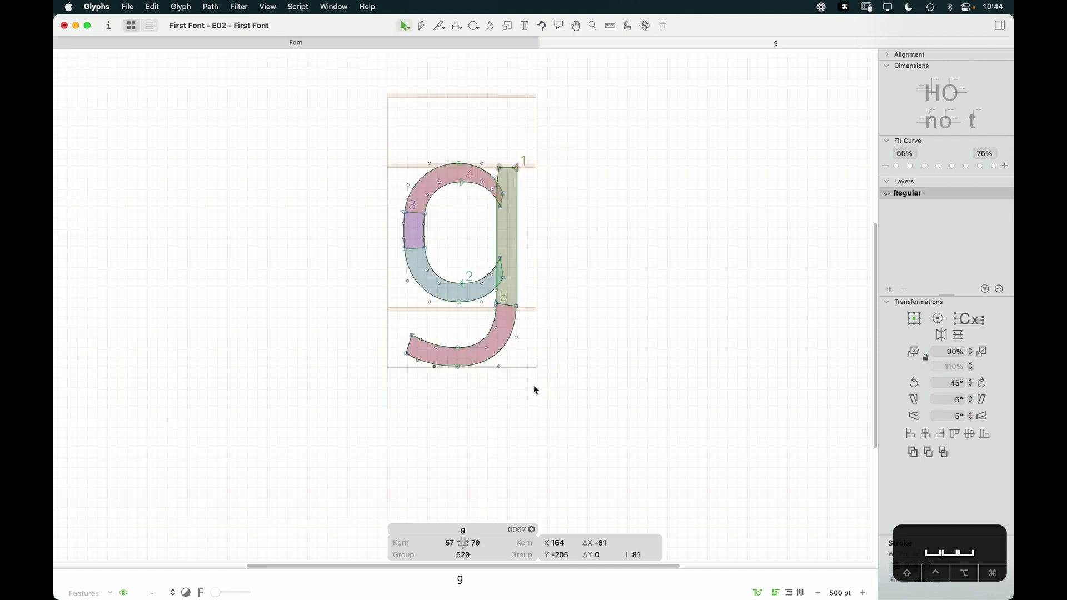
key(super+minus)
key(super+minus)
key(space)
scroll(528, 318, up, 2)
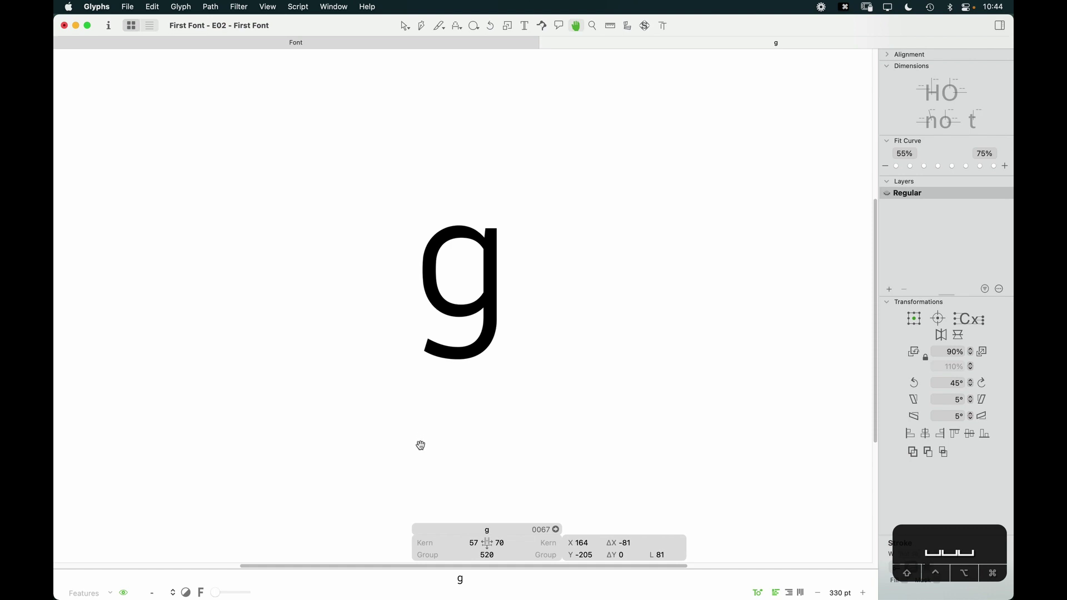
Move the lower node of the tail's left end to X 55, Y -155 without its handle
key(z)
drag(545, 288, 369, 417)
key(v)
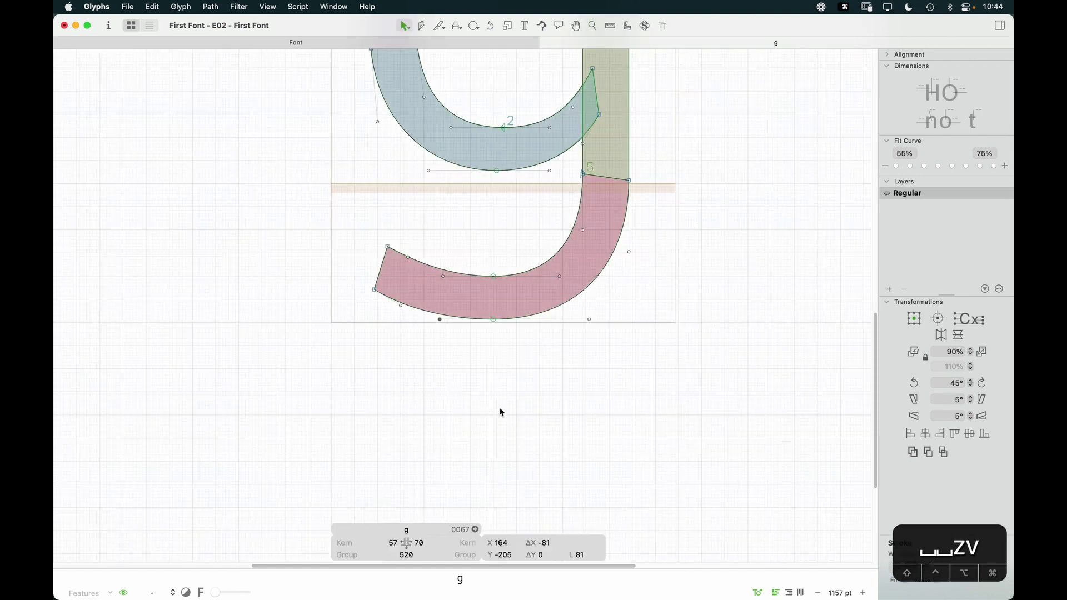
key(space)
drag(447, 301, 435, 374)
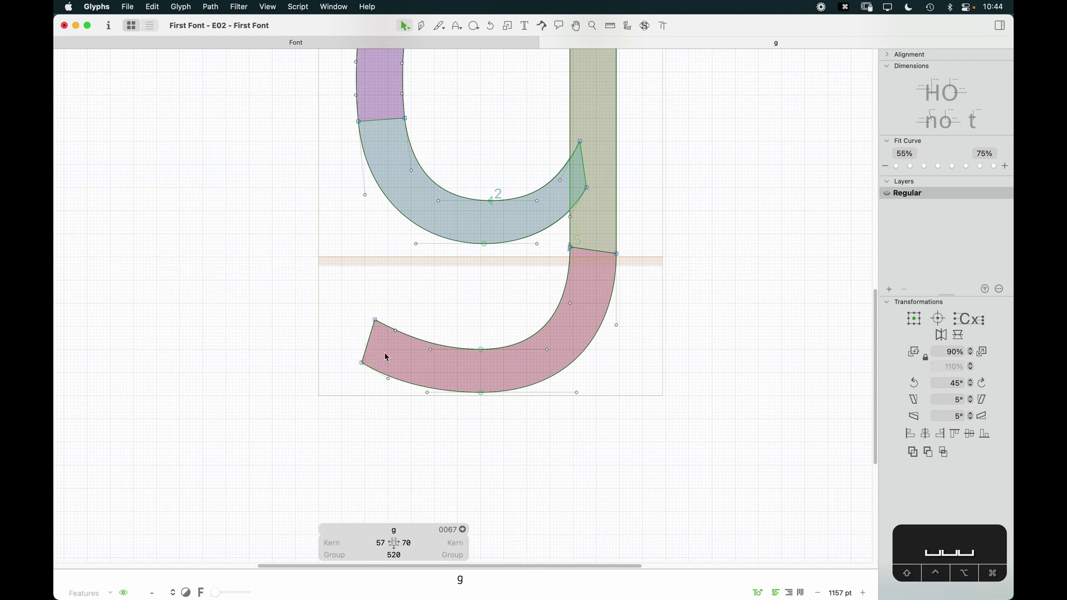
drag(387, 357, 339, 370)
key(alt+Left)
key(alt+Left)
key(alt+Left)
key(alt+Left)
key(alt+Left)
key(alt+Left)
key(alt+Up)
key(alt+Up)
key(alt+Up)
key(alt+Up)
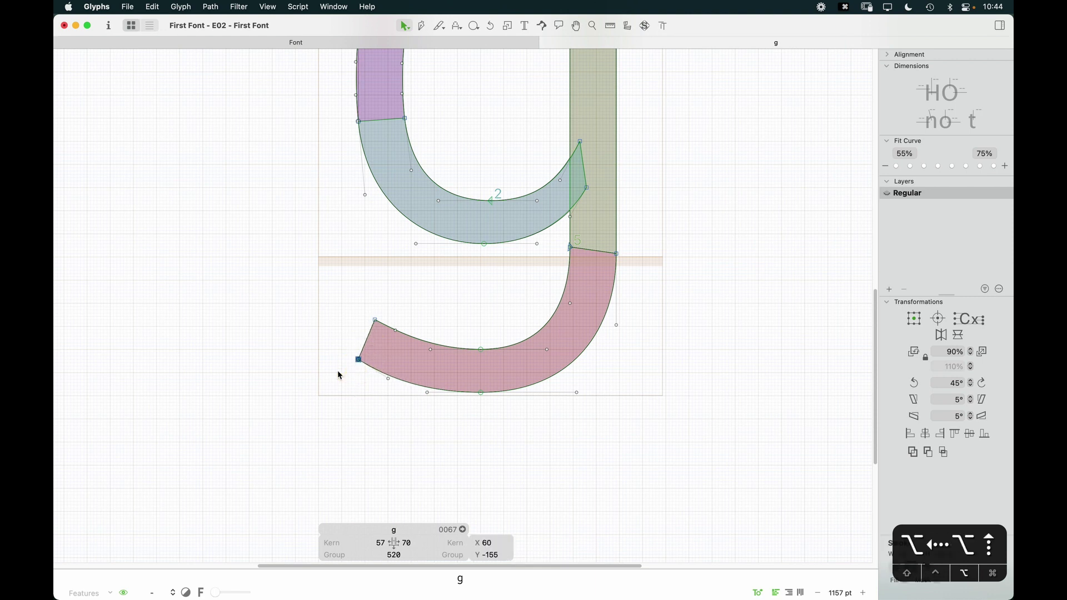
key(alt+Left)
key(alt+Left)
key(alt+Left)
key(alt+Left)
key(alt+Left)
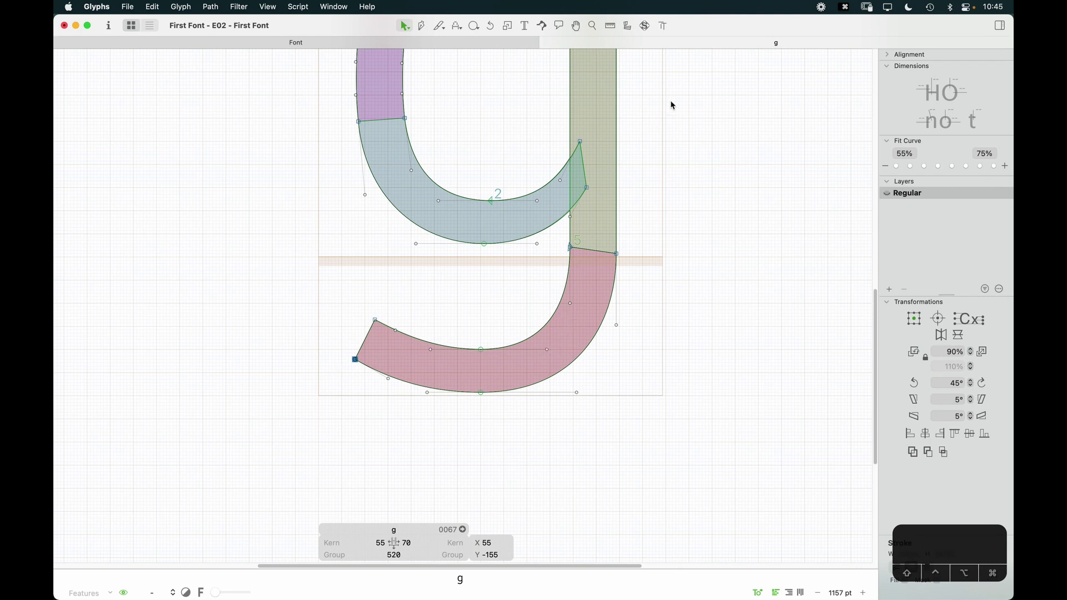
Draw a narrow rectangle about 15 units wide and 165 units tall across the tail, and shift it toward the tail's end
click(474, 26)
click(492, 39)
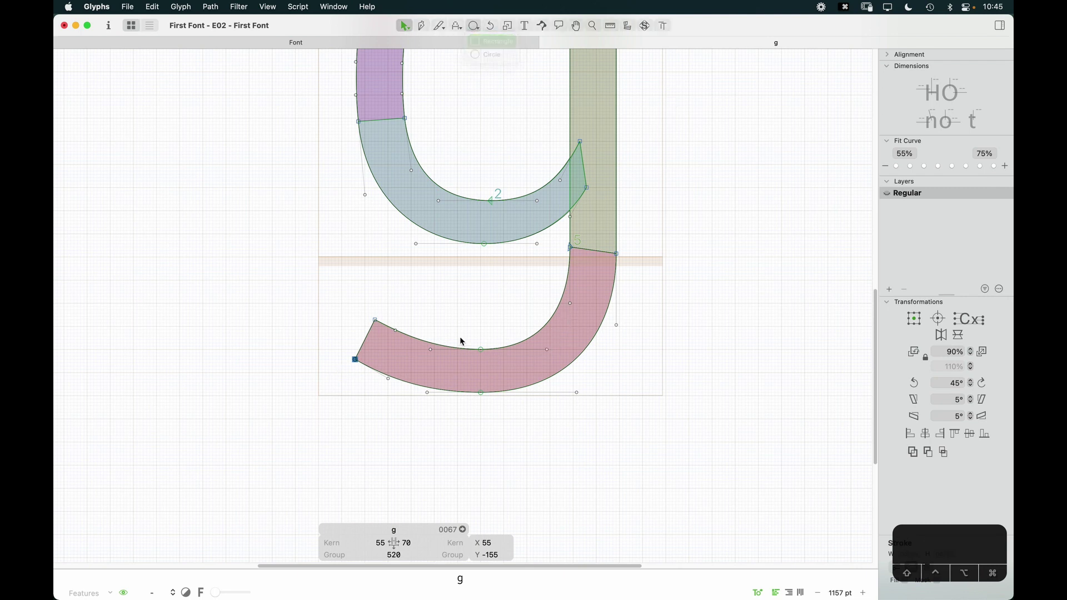
drag(461, 316, 471, 426)
key(v)
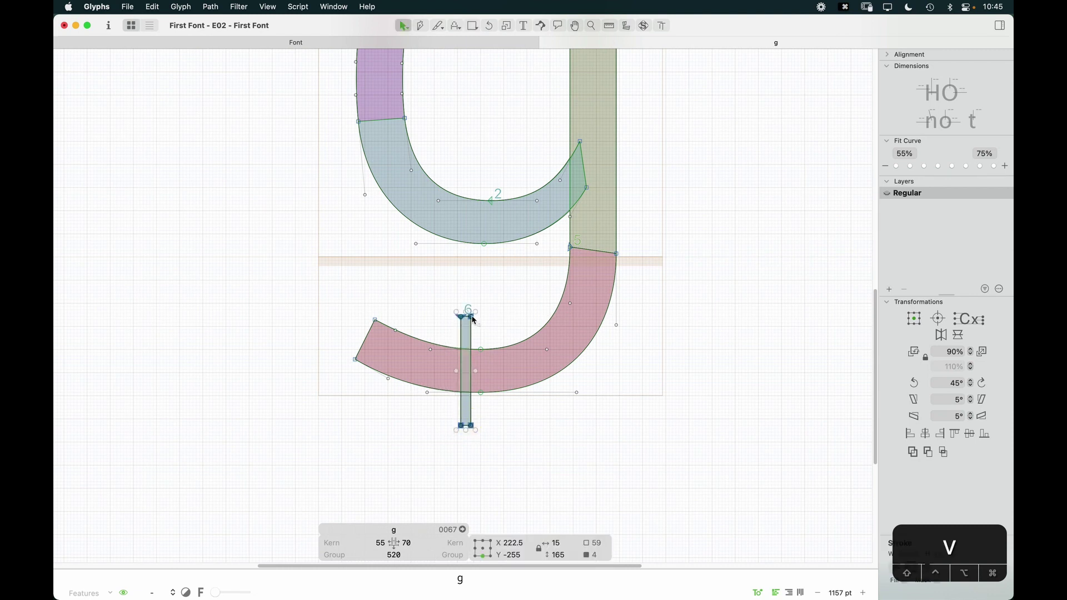
drag(470, 320, 465, 321)
drag(490, 320, 625, 53)
Rotate the narrow rectangle to match the slant of the tail's end as a cutting guide, and delete it
key(r)
key(super+z)
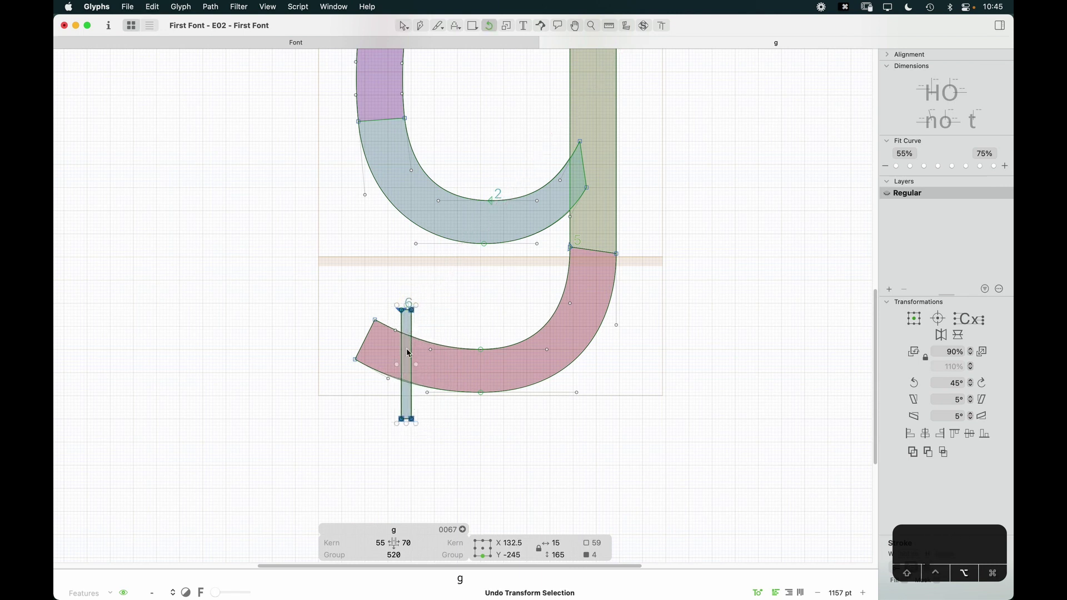
drag(414, 309, 393, 305)
key(v)
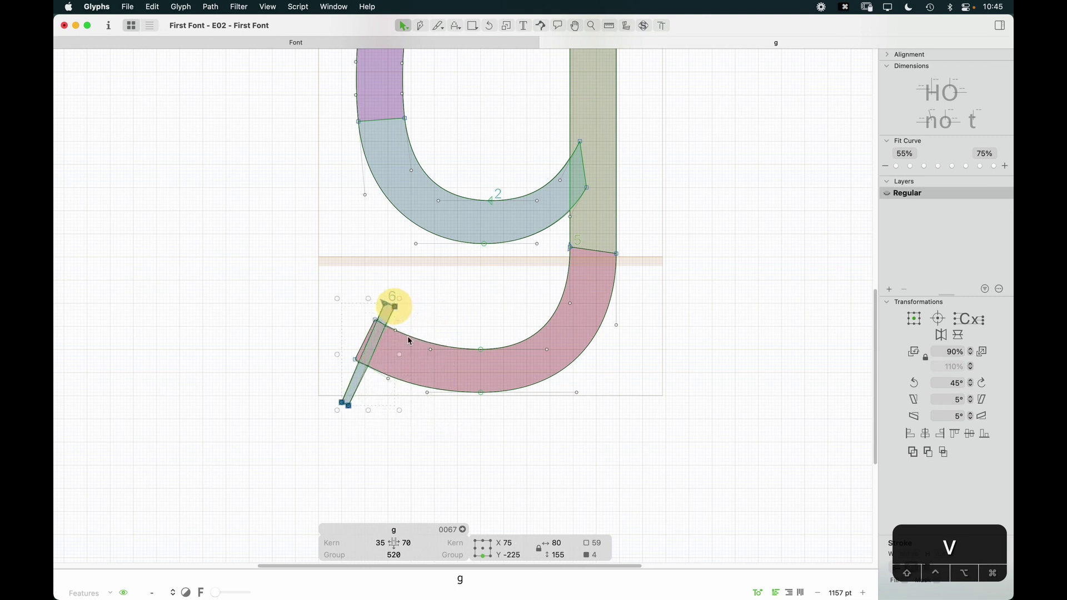
key(BackSpace)
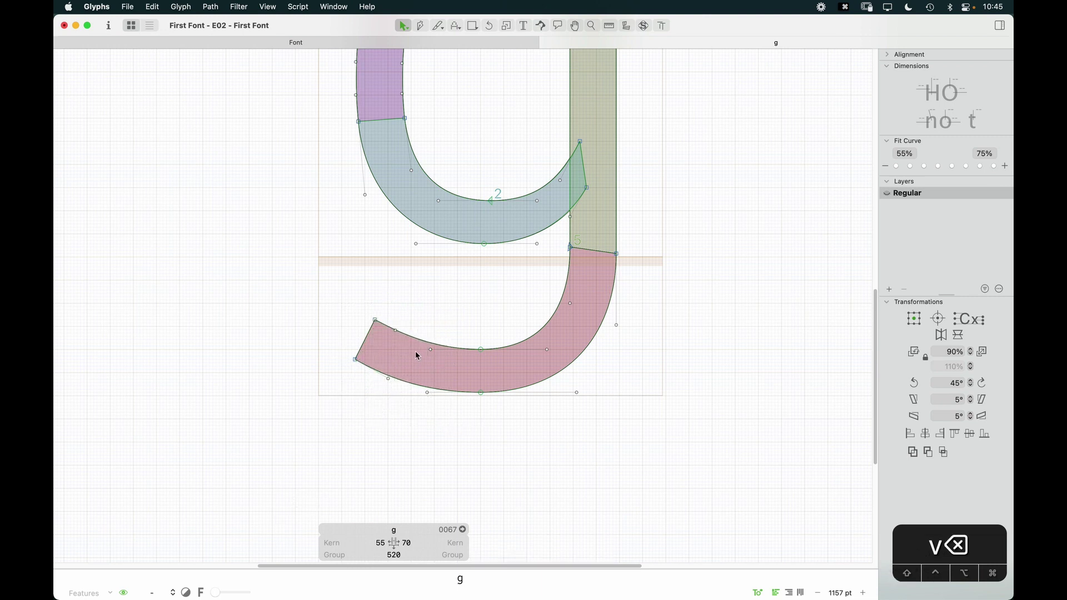
Move the handle beside the upper node of the tail's left end to X 122, Y -117, and preview the g
key(space)
click(395, 331)
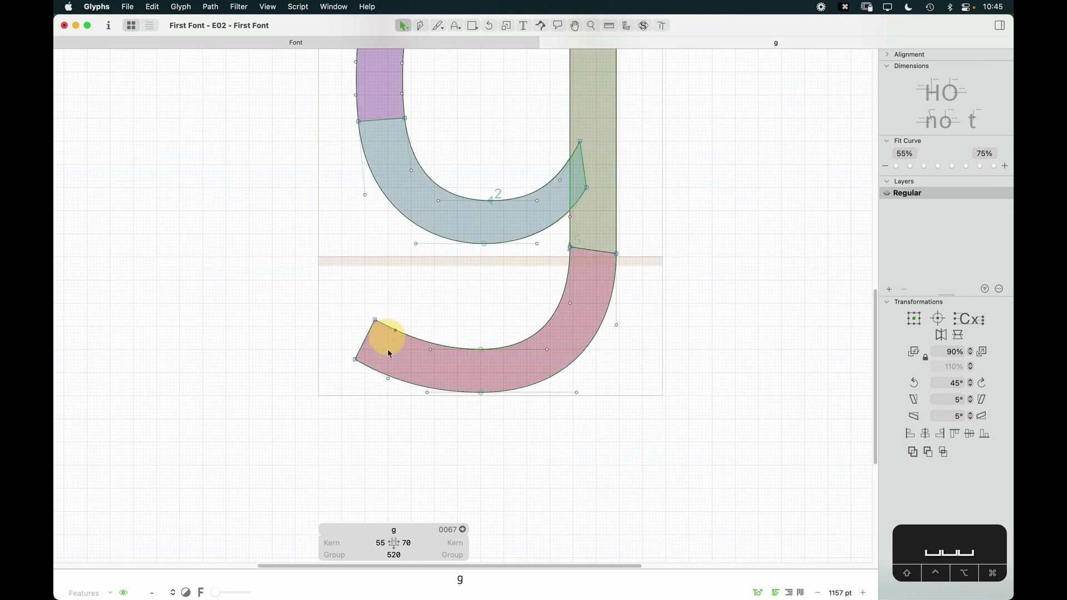
key(Right)
key(Down)
key(Right)
key(Down)
key(Right)
key(Down)
key(Right)
key(Down)
key(Right)
key(Down)
key(Right)
key(Down)
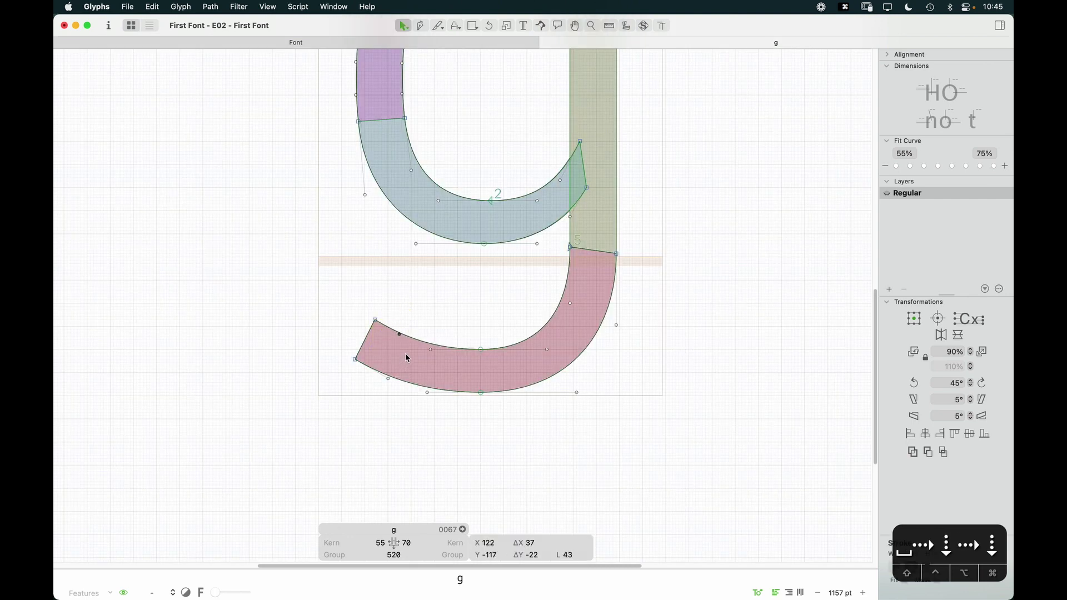
key(space)
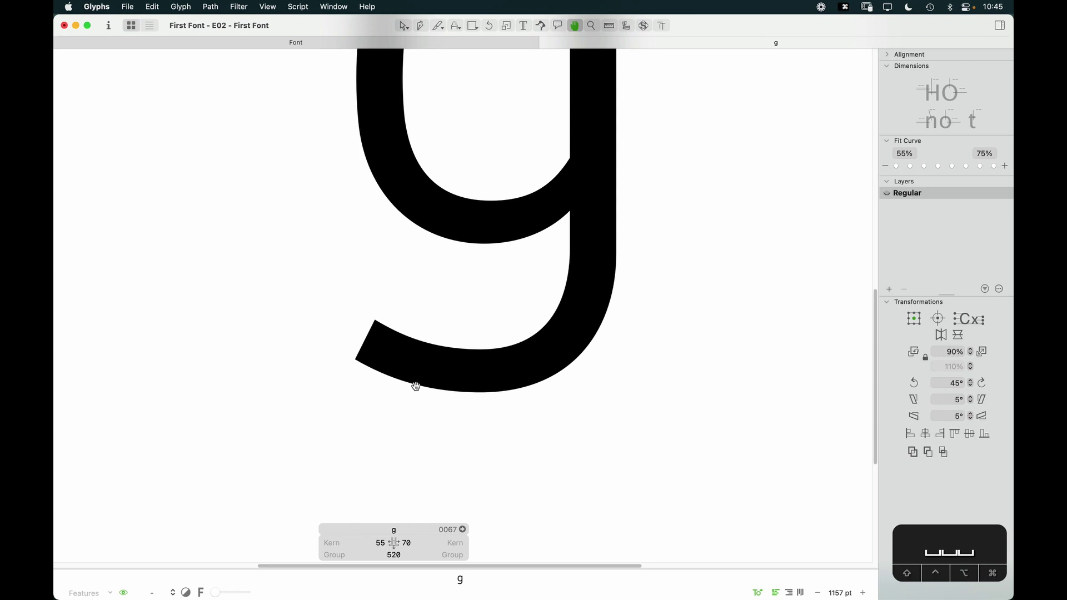
key(super+minus)
key(super+minus)
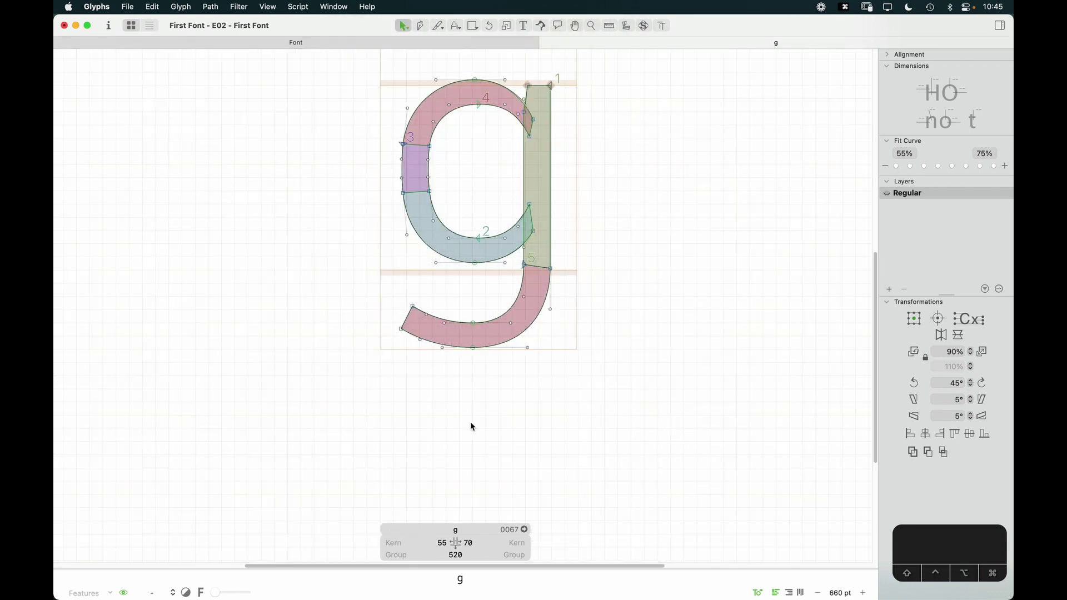
Lower the whole tail so its bottom edge sits at Y -210, without moving the bowl's handles
key(space+z)
key(v)
drag(610, 209, 284, 395)
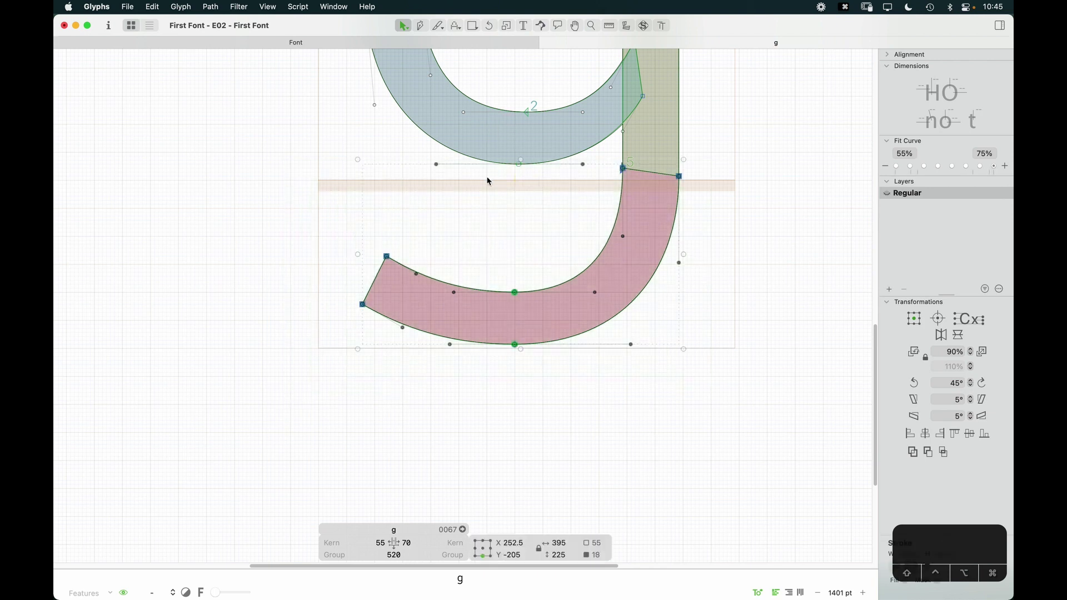
drag(600, 153, 382, 201)
key(Down)
key(Down)
key(Down)
key(Down)
key(Down)
click(395, 352)
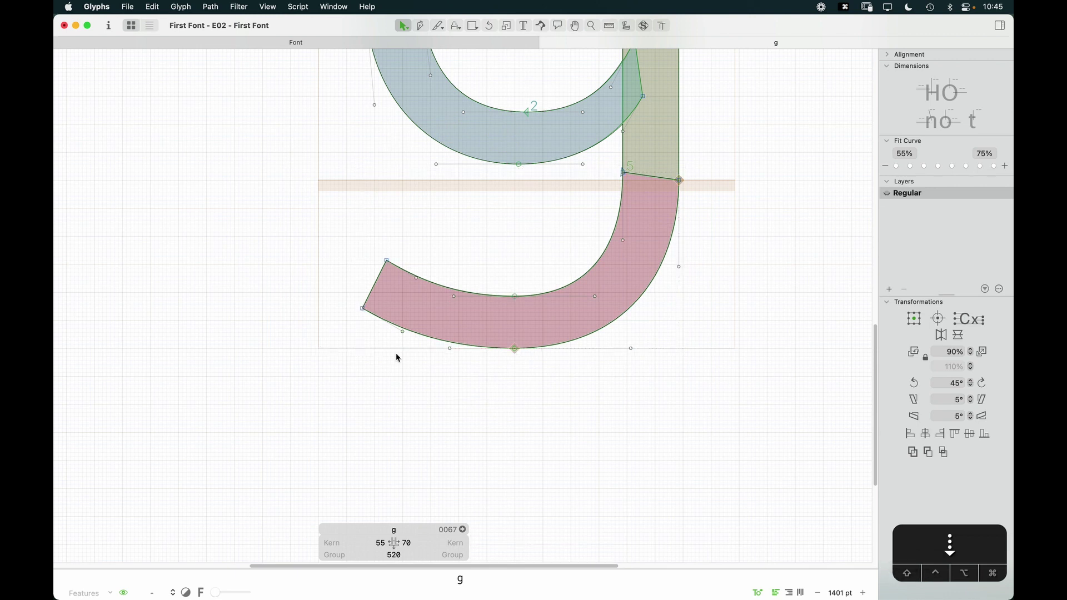
Preview the g at a smaller size with a p placed after it for comparison
key(super+minus)
key(super+minus)
key(super+minus)
key(space)
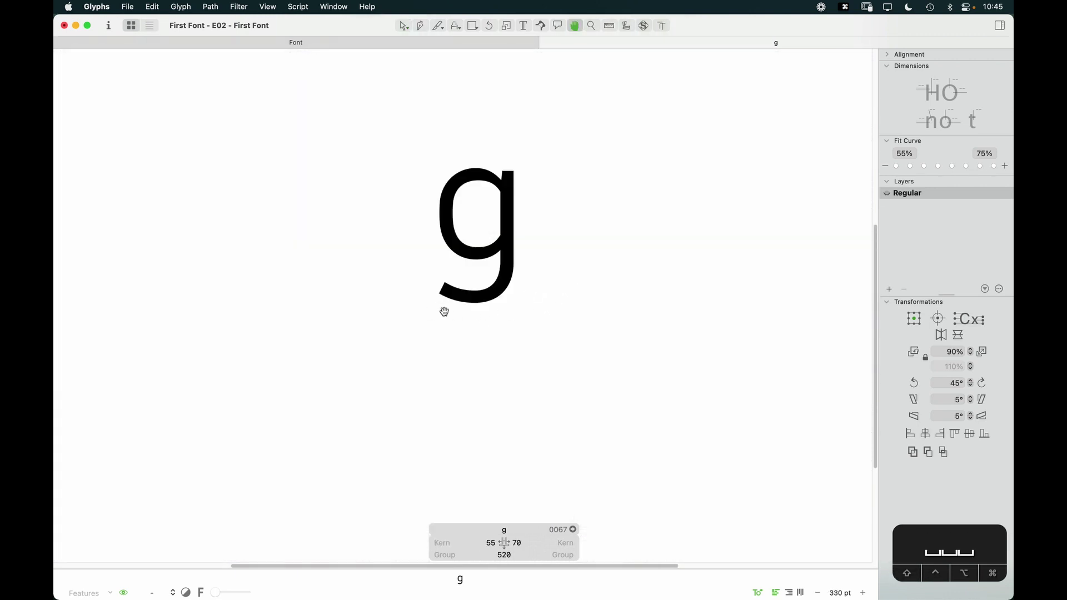
drag(526, 318, 460, 345)
text(t)
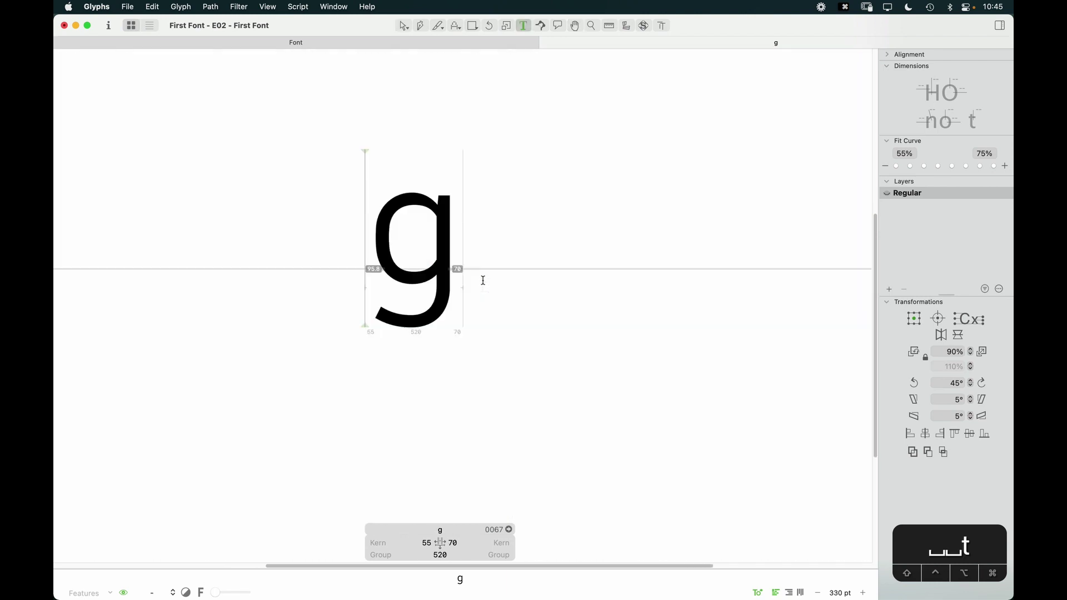
text(p)
key(Escape)
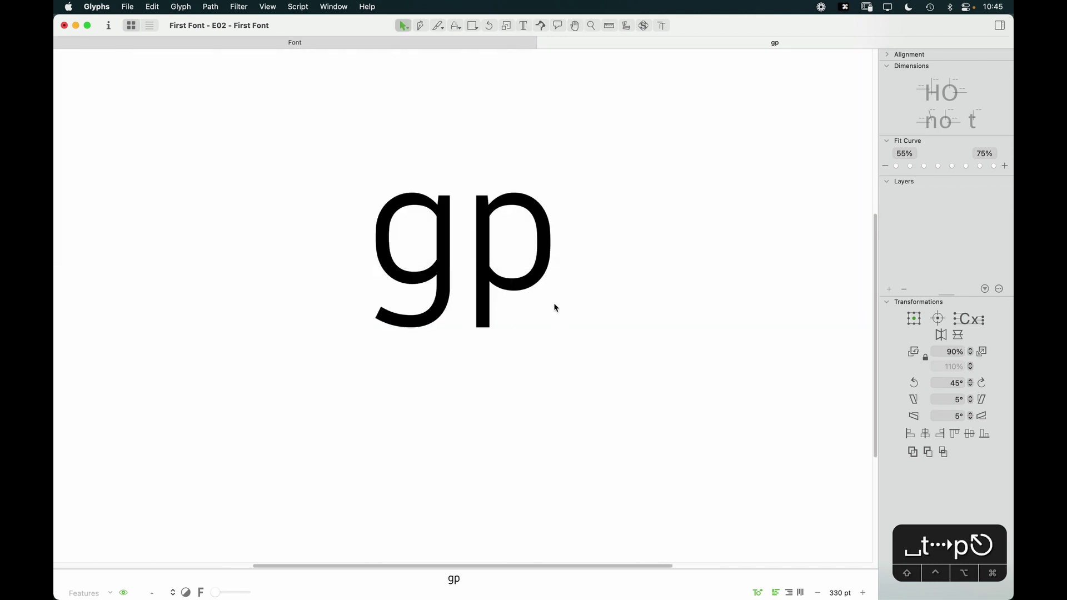
key(space)
drag(521, 337, 540, 380)
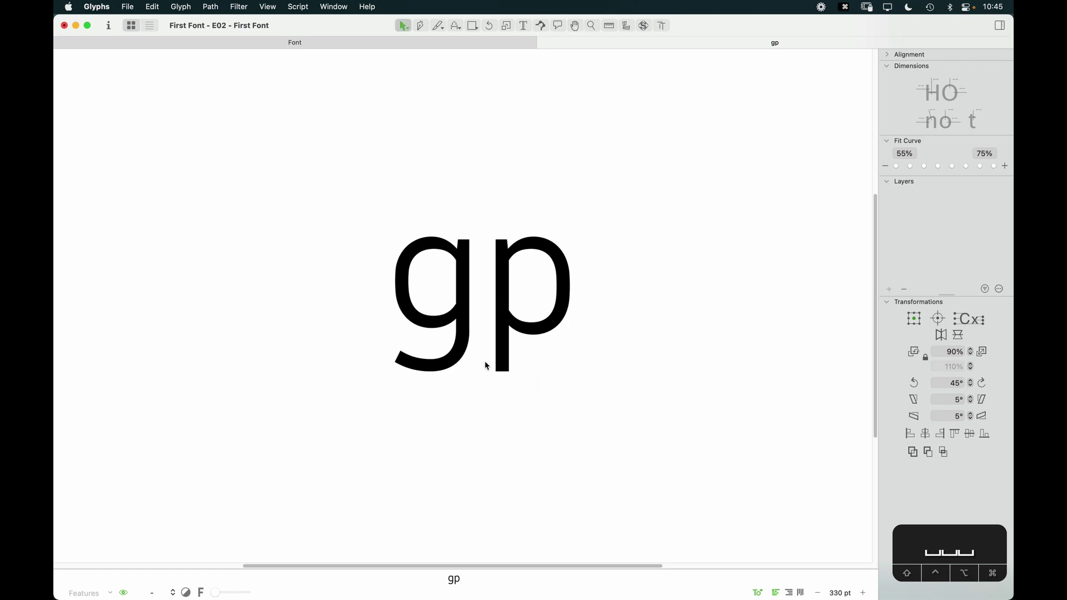
Link the g's left sidebearing to o and its right sidebearing to n
double_click(434, 332)
click(435, 544)
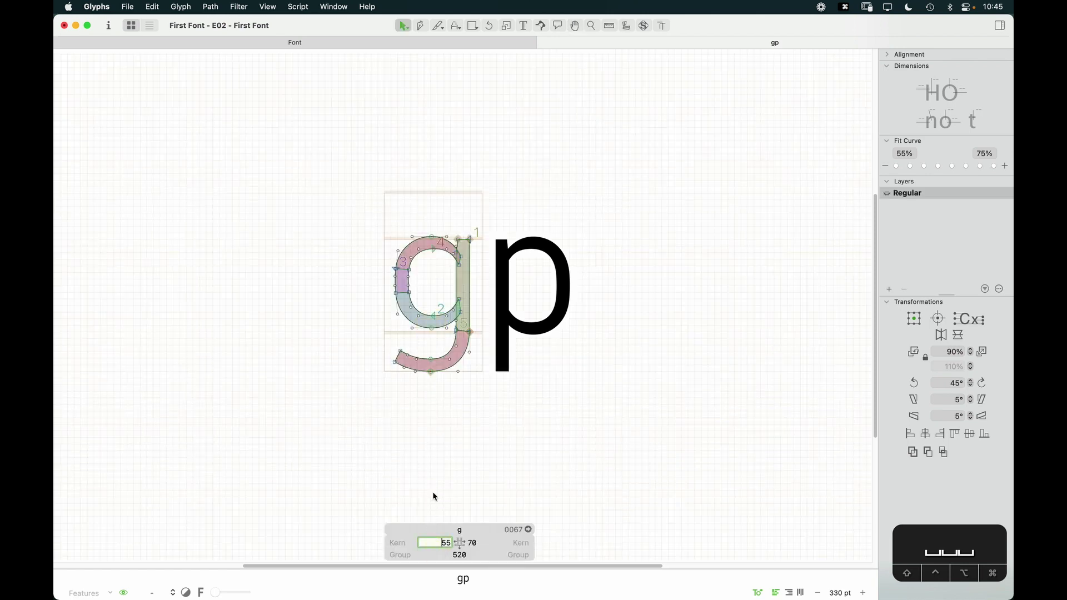
text(o)
key(Tab)
text(n)
key(Return)
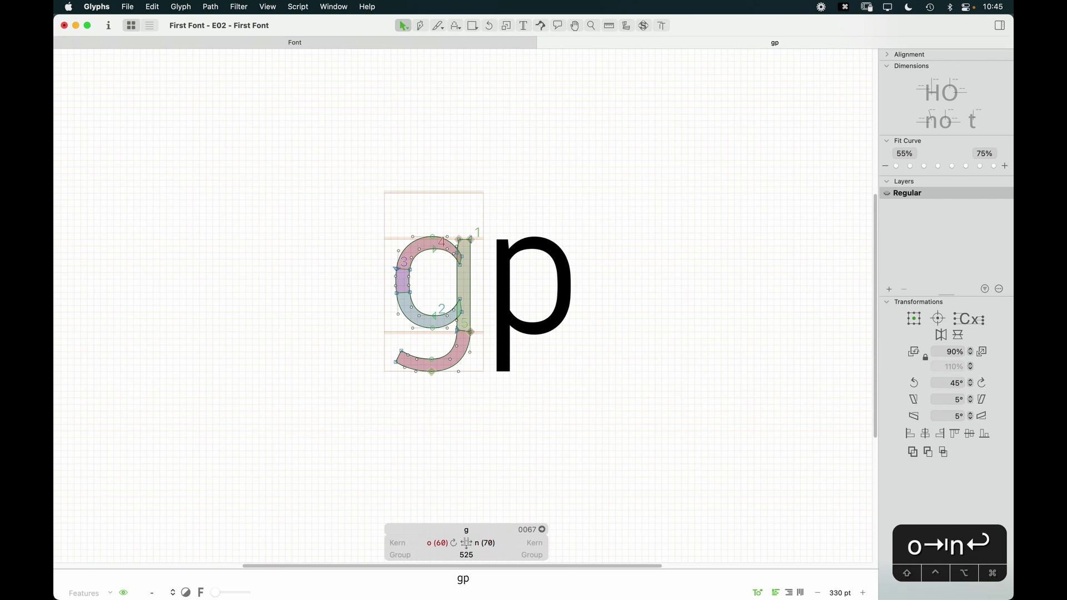
Examine the g and p pair at smaller sizes, and close the edit tab
key(t)
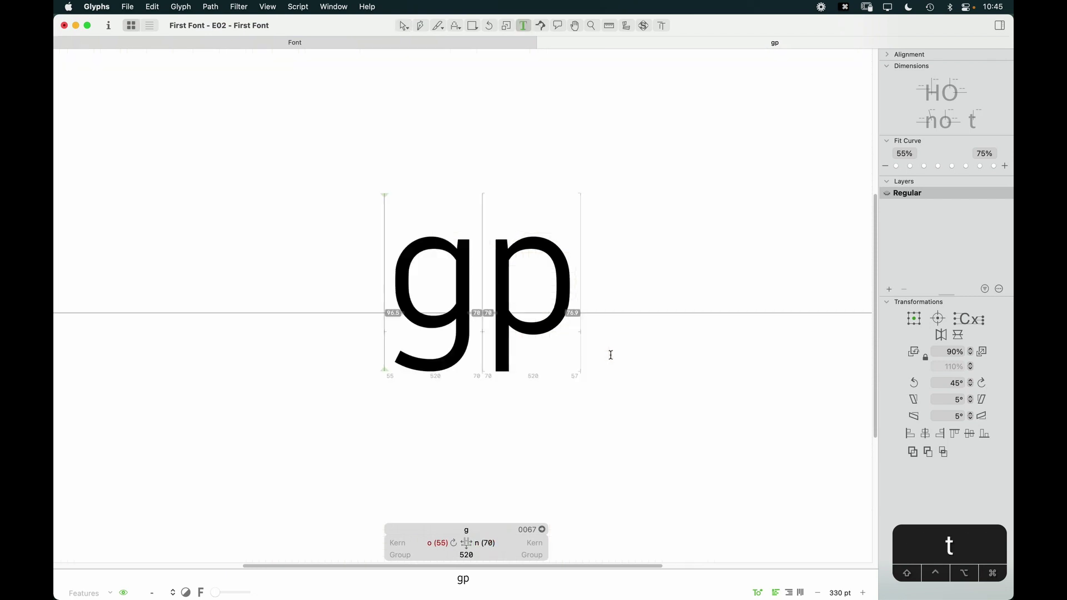
key(super+minus)
key(super+minus)
key(super+minus)
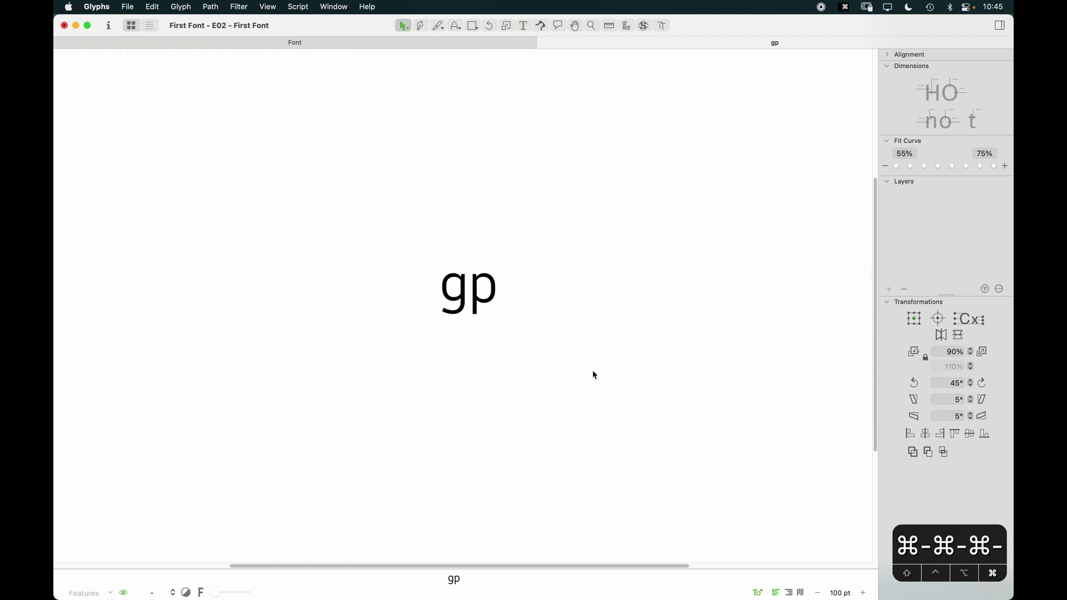
key(super+equal)
key(super+w)
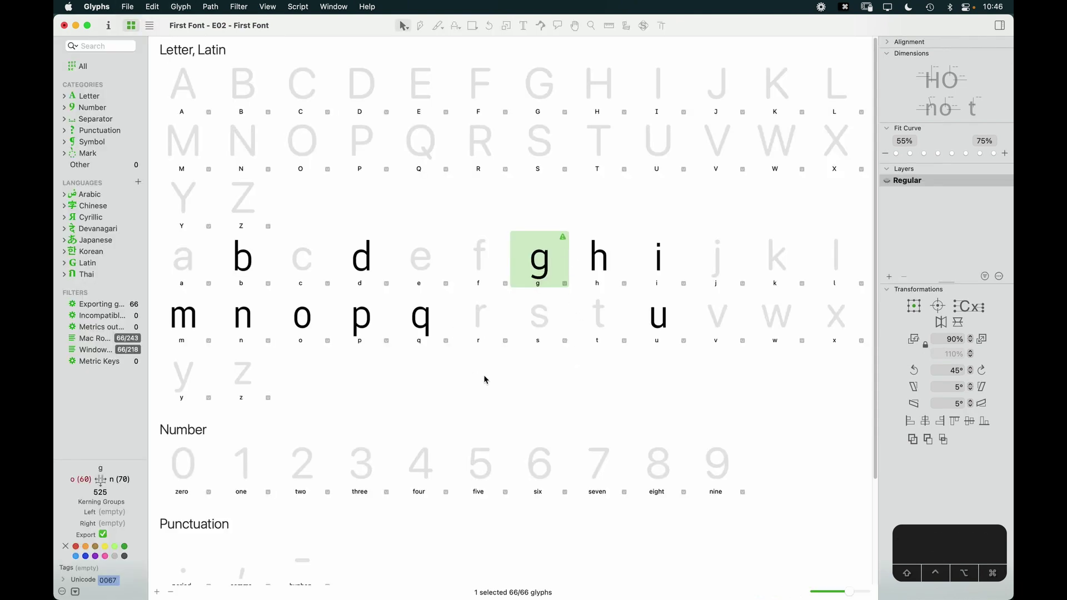
Reopen the g and shift the nodes of the tail's left end and bottom right, to a selection centre of X 160
click(494, 327)
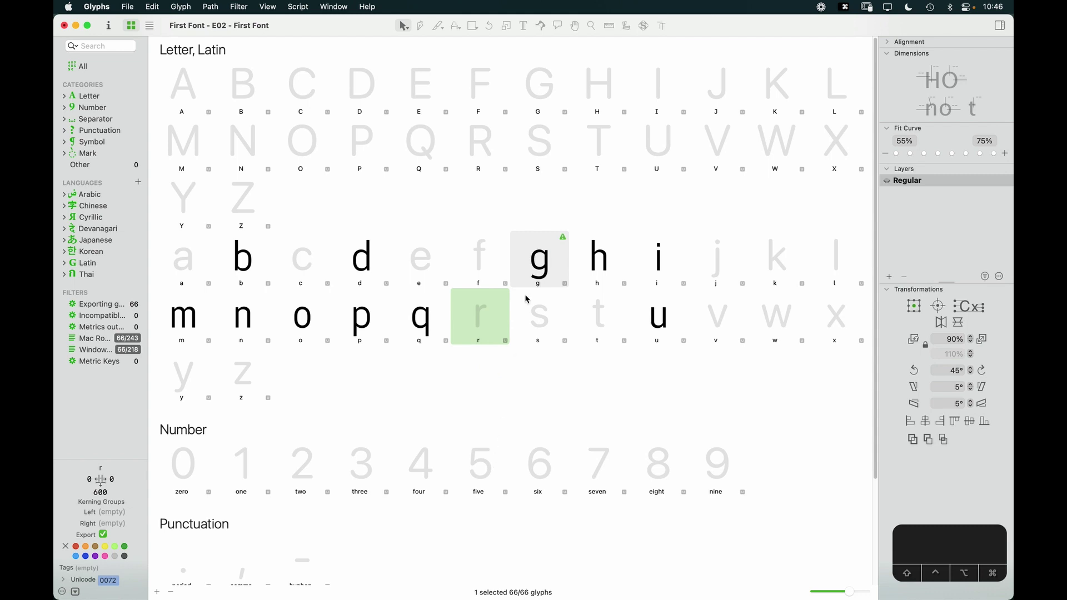
double_click(550, 268)
key(z)
key(v)
key(z)
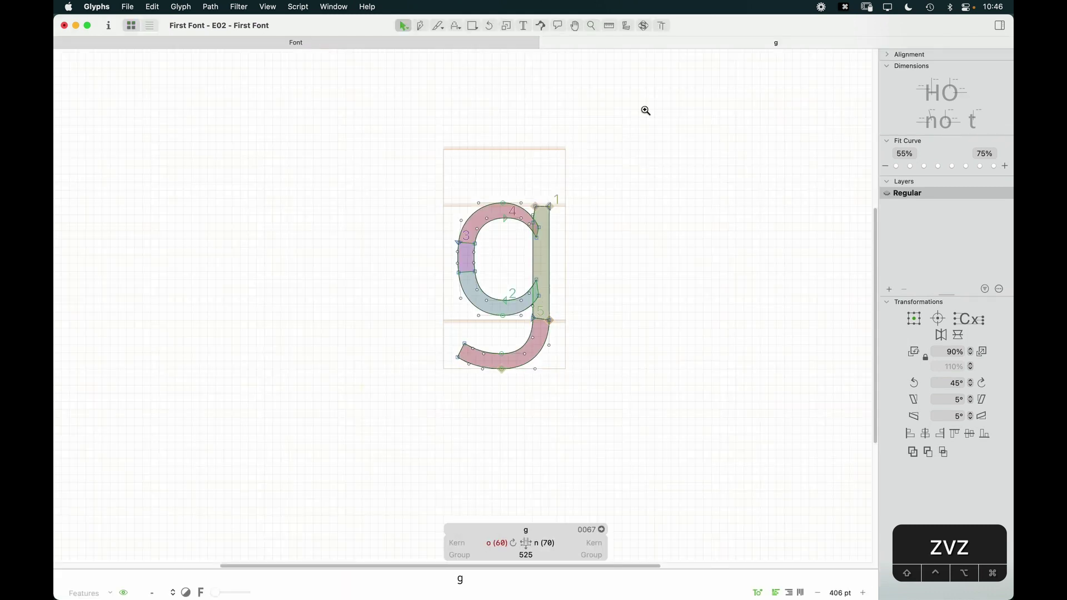
click(586, 272)
key(v)
drag(381, 358, 444, 445)
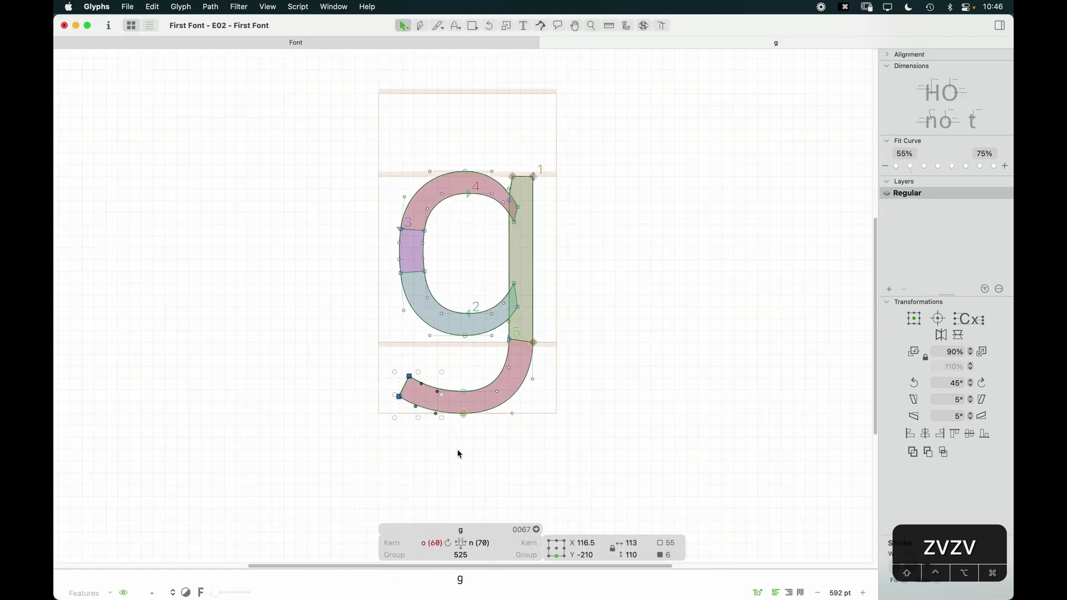
shift+click(463, 413)
key(alt+Right)
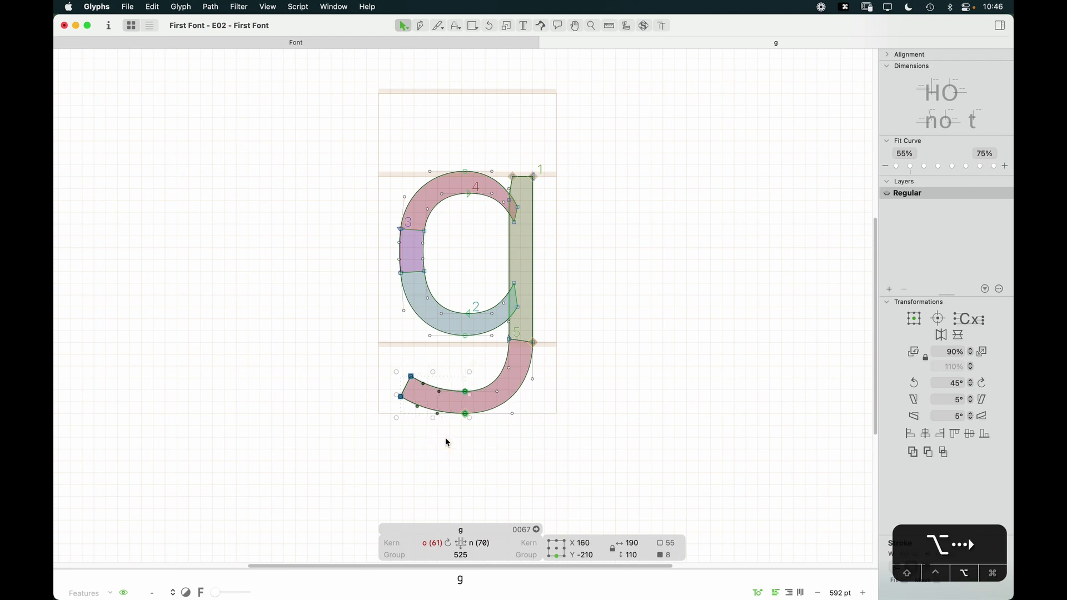
Update the g's metrics from its linked sidebearings, and check the letter at a smaller size
key(ctrl+super+m)
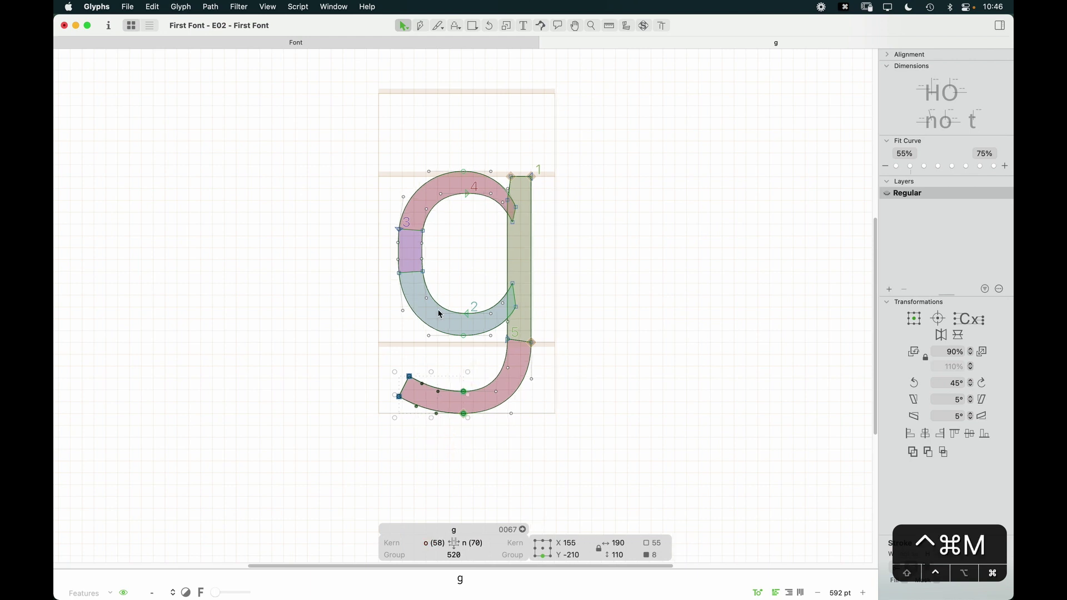
key(t)
key(super+minus)
key(super+minus)
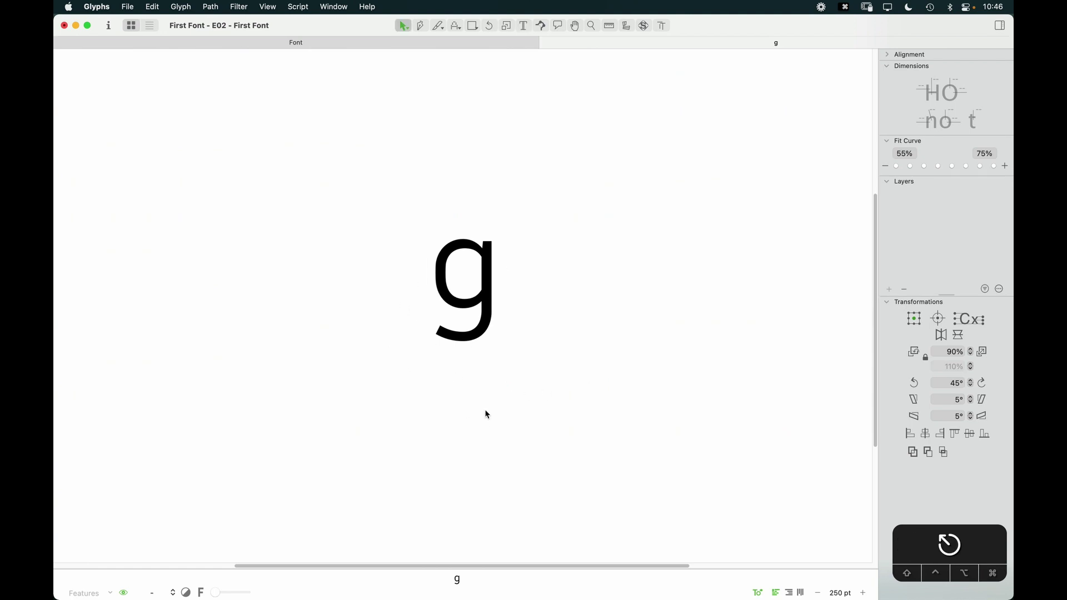
key(super+w)
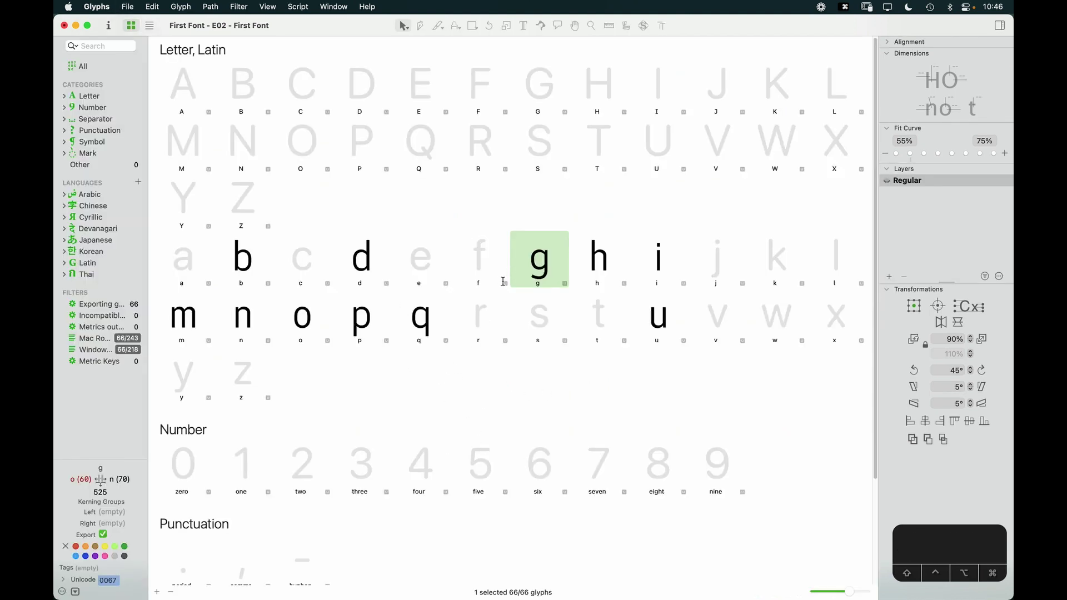
Open an edit tab from the font overview and set the test word "dimming"
click(476, 333)
click(540, 333)
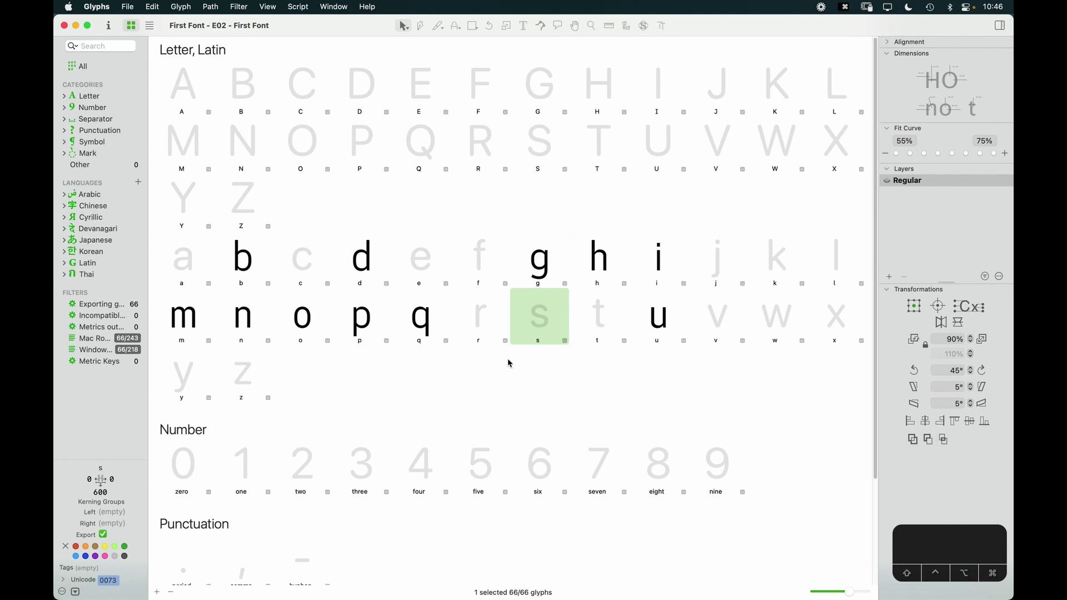
double_click(523, 270)
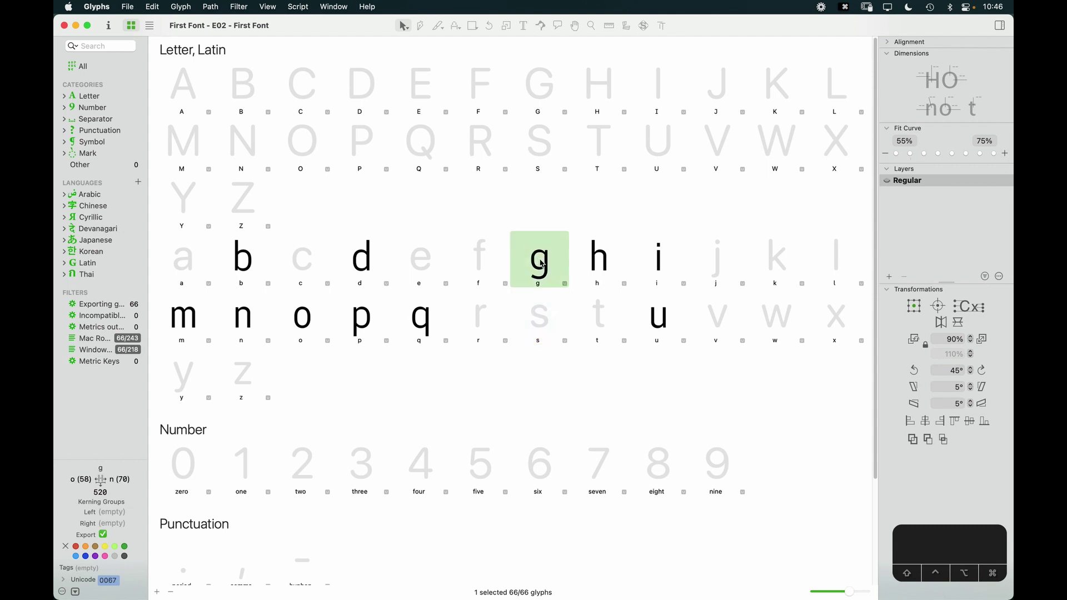
text(t)
text(dish)
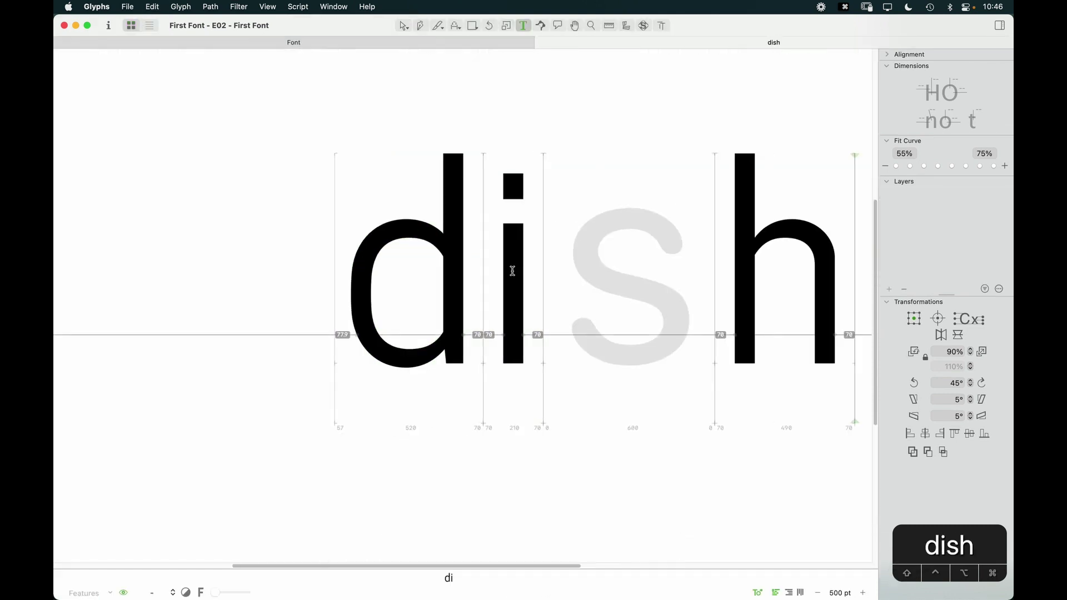
text(in)
key(BackSpace)
key(BackSpace)
key(BackSpace)
key(BackSpace)
text(mming)
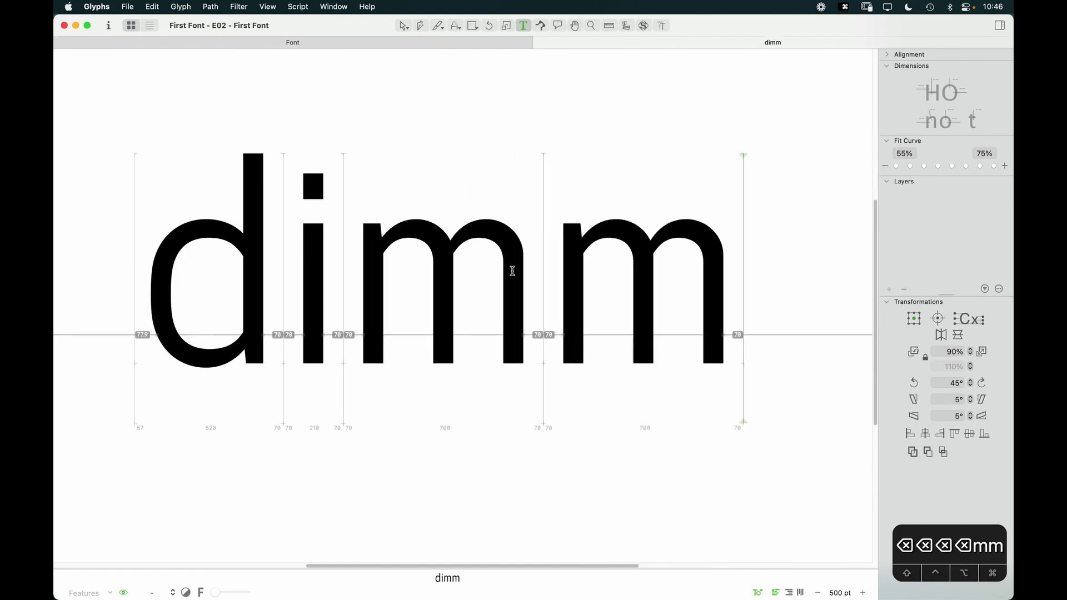
Add the word "doing" on a second line below "dimming" and preview both words at a small size
key(super+minus)
key(super+minus)
key(super+minus)
key(super+minus)
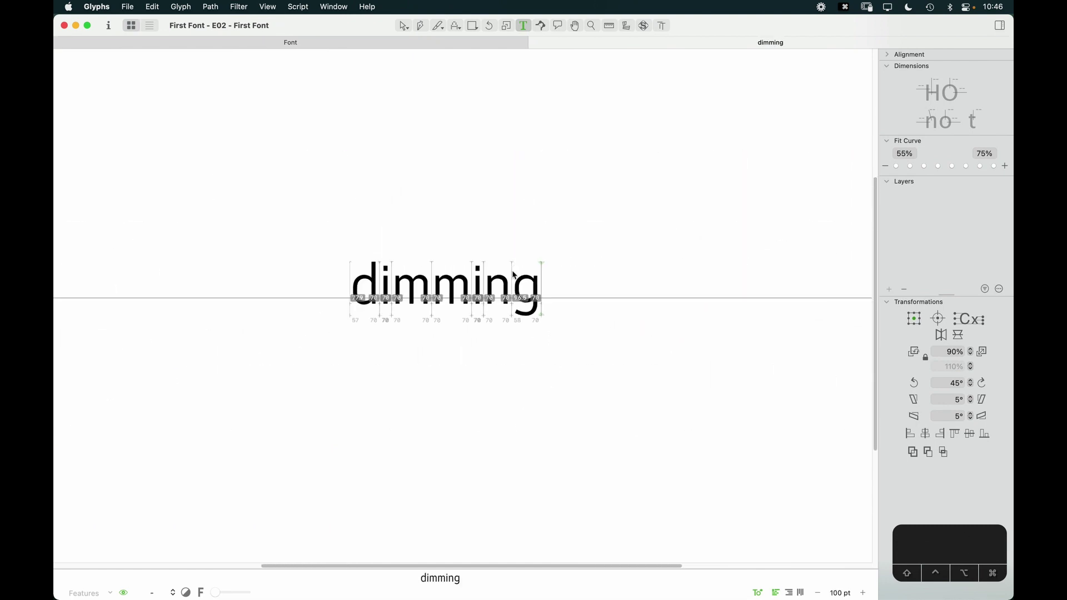
key(Escape)
drag(583, 285, 633, 320)
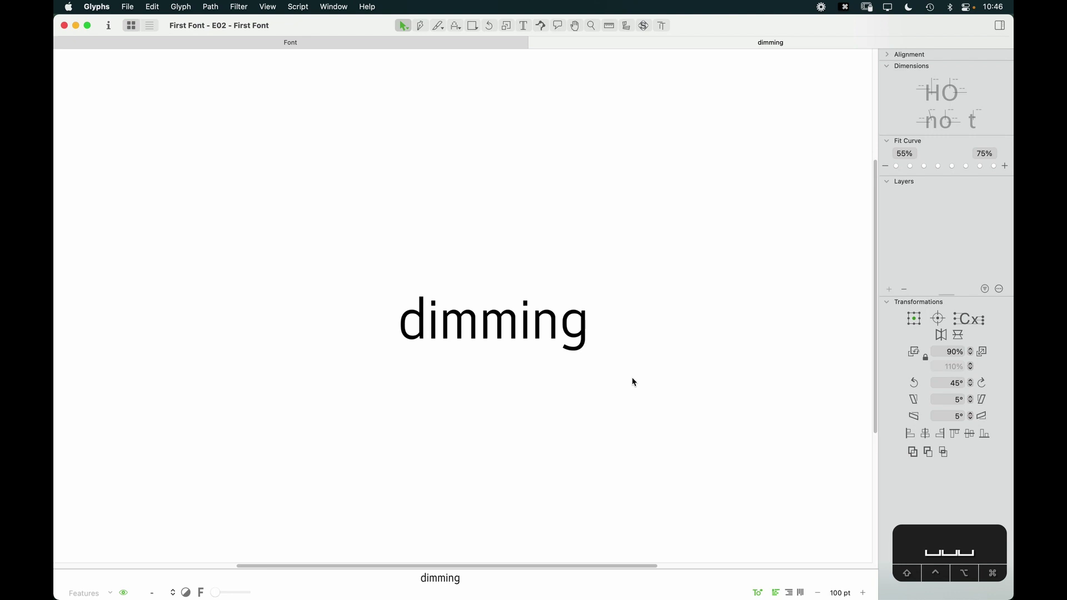
key(t)
key(Return)
text(doing)
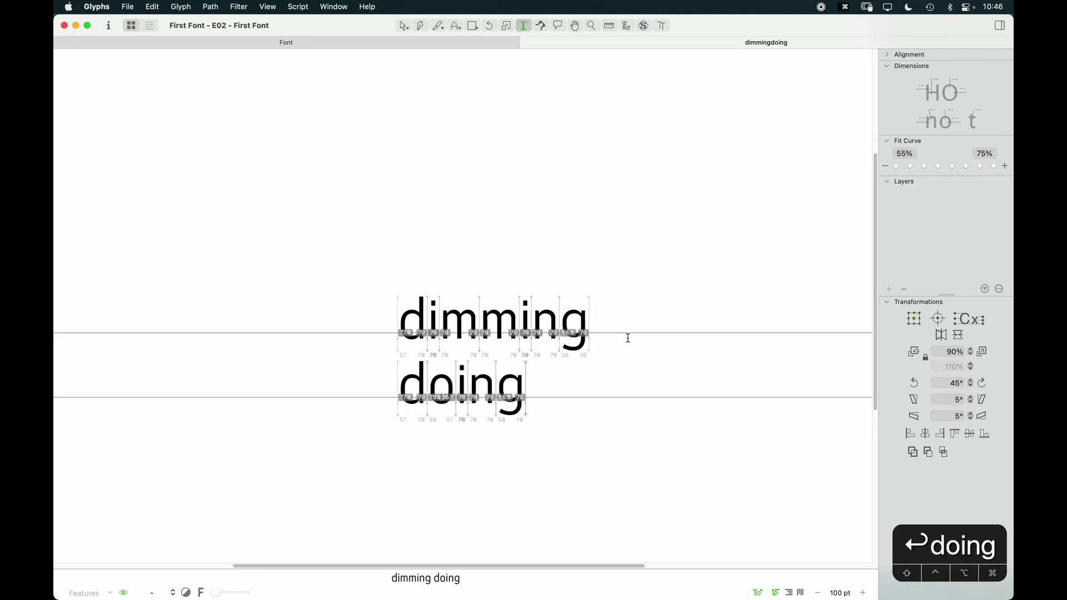
key(Escape)
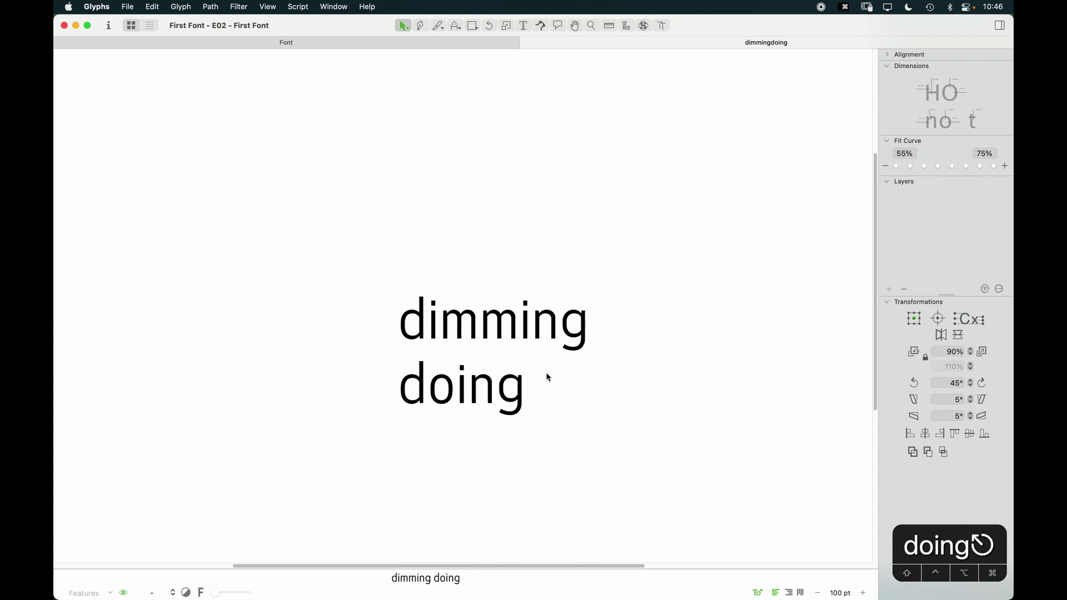
Open the g of "doing" for editing and move its lower bowl segment down to Y 10
key(z)
drag(553, 355, 478, 396)
key(v)
double_click(678, 233)
key(z)
drag(766, 140, 535, 355)
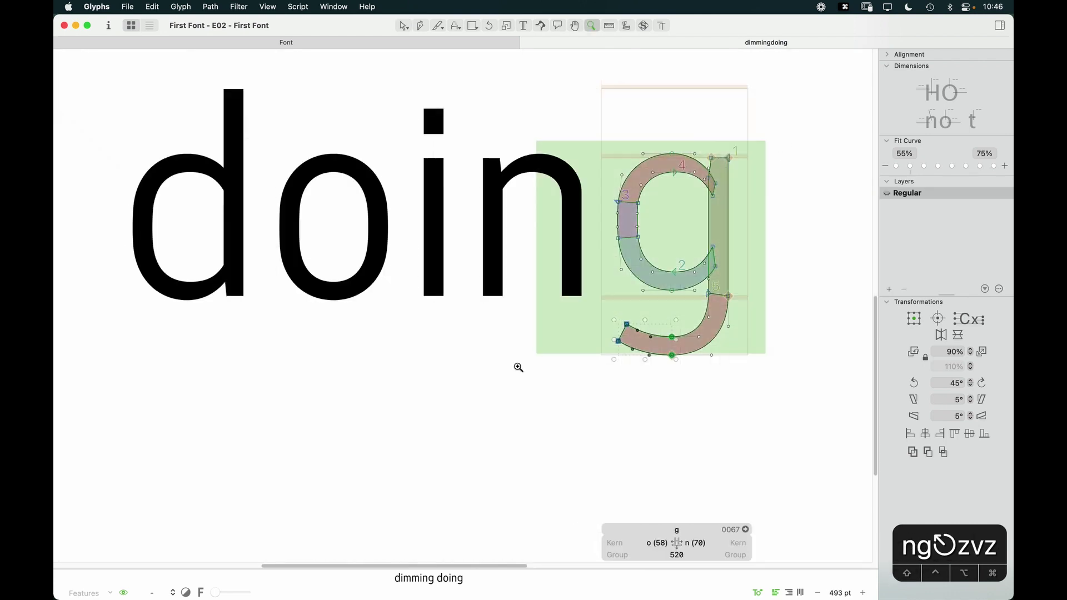
key(v)
click(402, 215)
drag(416, 218, 631, 358)
key(Down)
key(Down)
key(Down)
key(Down)
key(Down)
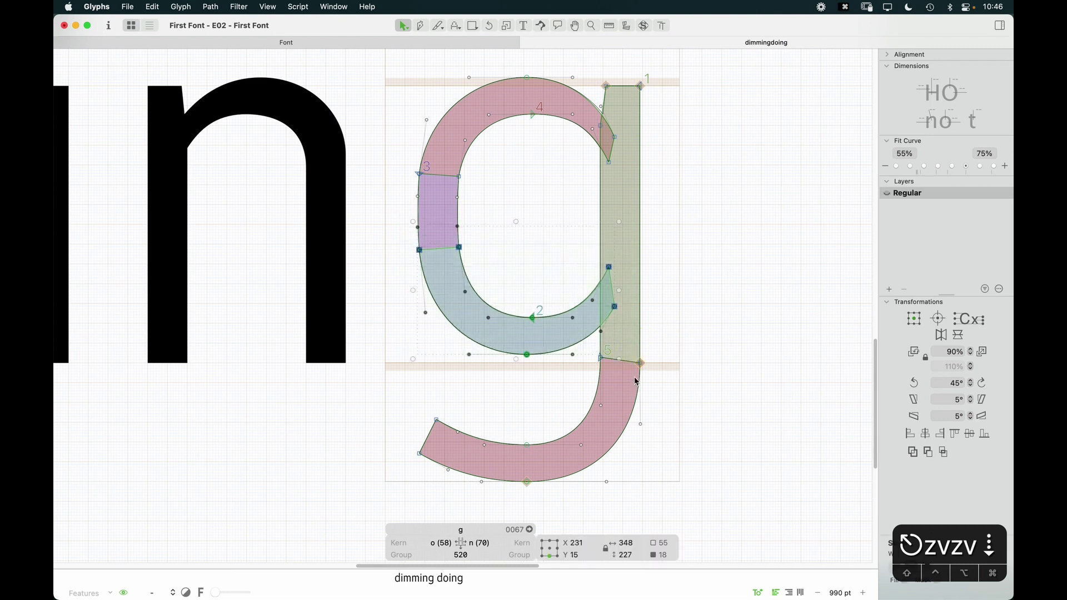
key(Down)
key(Down)
key(Down)
key(Down)
key(Down)
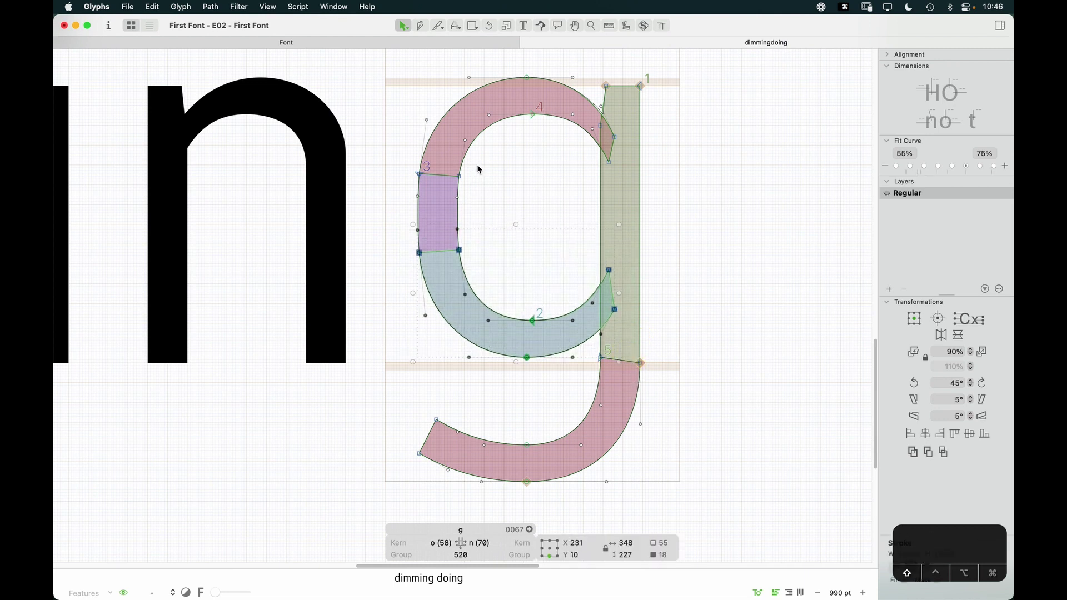
Add the bowl's left-side upper nodes to the selection and move them with the lower bowl down to Y 5
shift+drag(415, 160, 377, 193)
key(alt+super+a)
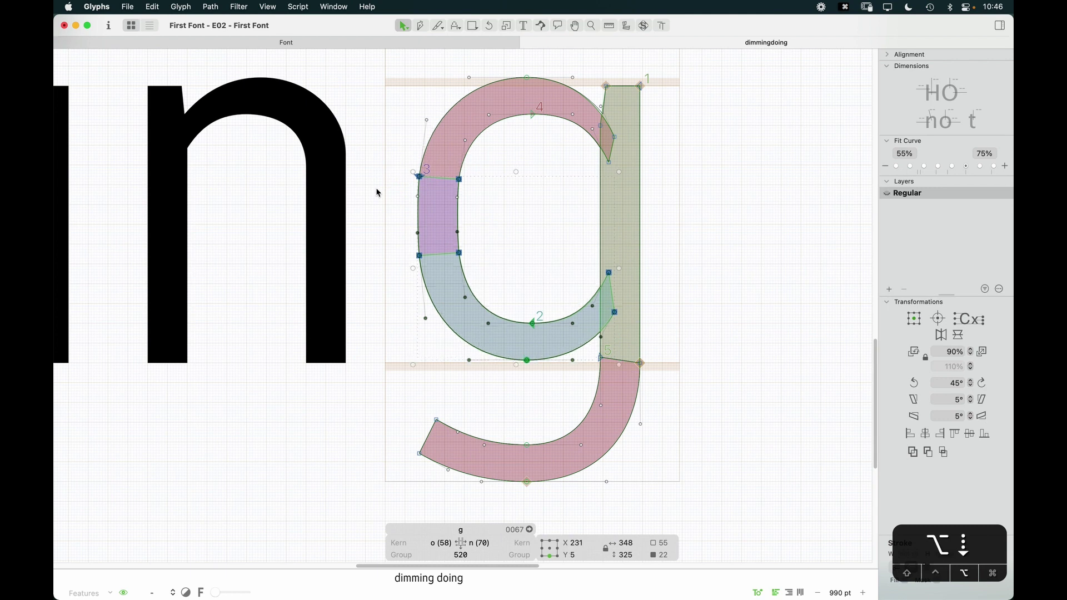
key(super+minus)
key(super+minus)
key(super+minus)
key(super+minus)
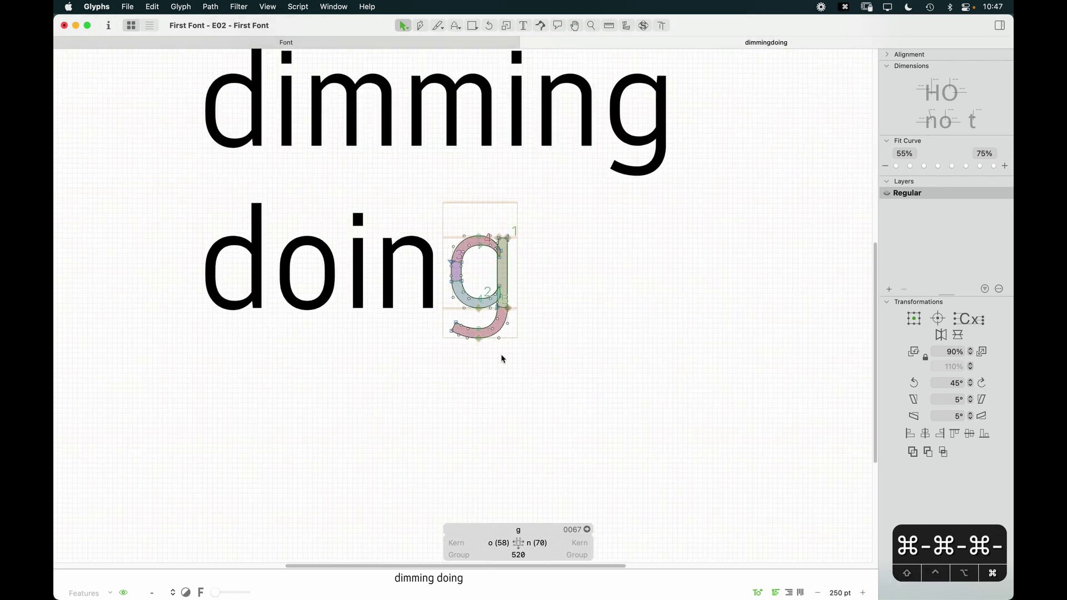
Leave the g's outline editing and check "dimming" and "doing" as plain text at 150 pt
key(space)
key(t)
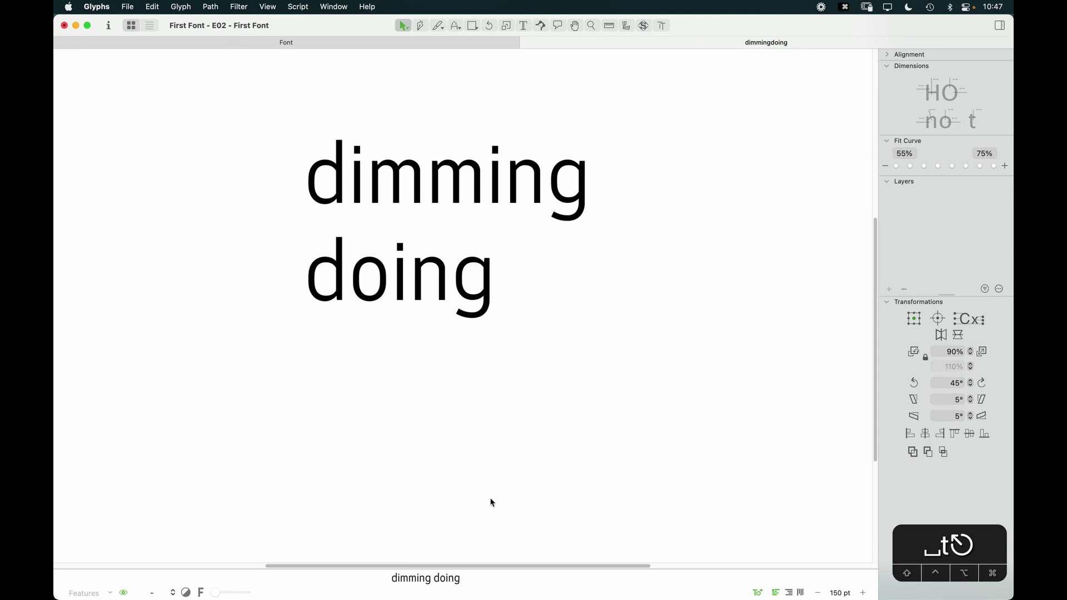
double_click(474, 312)
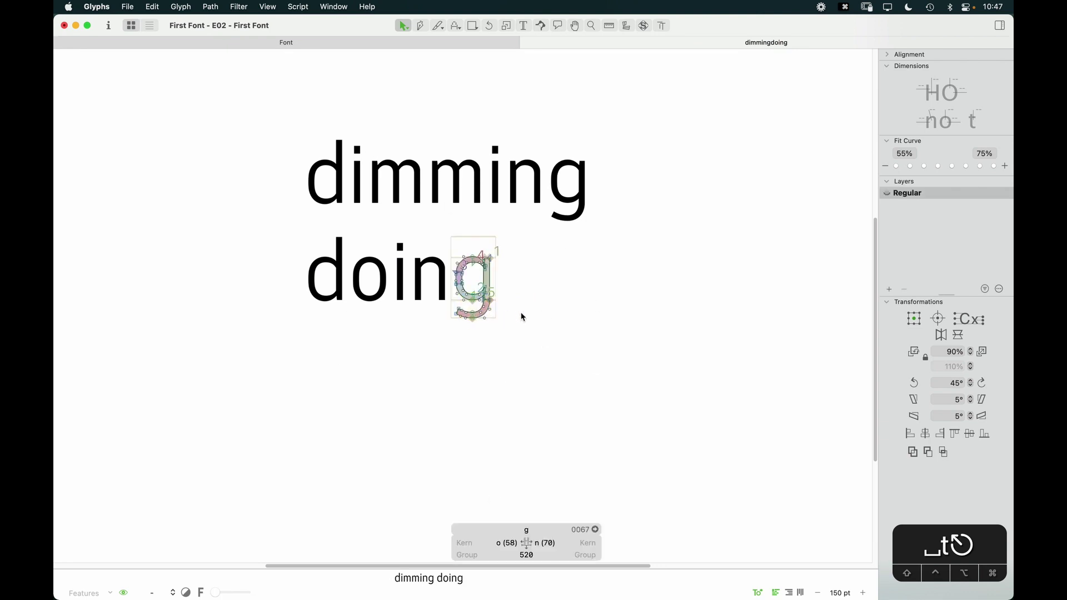
key(t)
key(Escape)
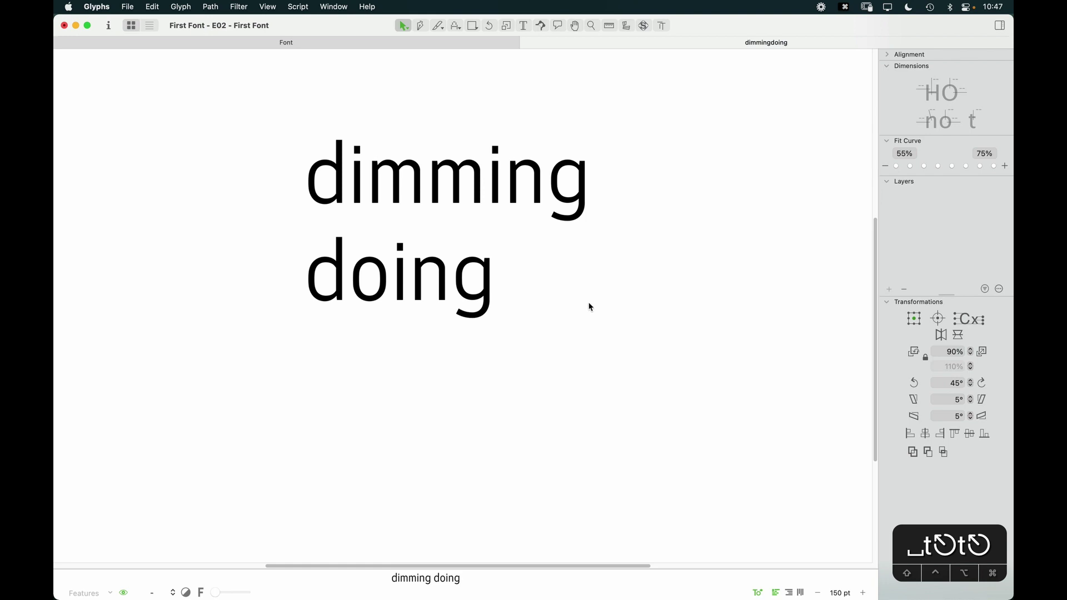
Add the test lines "nnnn", "oooo" and "gggg" below "doing" and view all the lines without spacing guides
key(t)
key(Return)
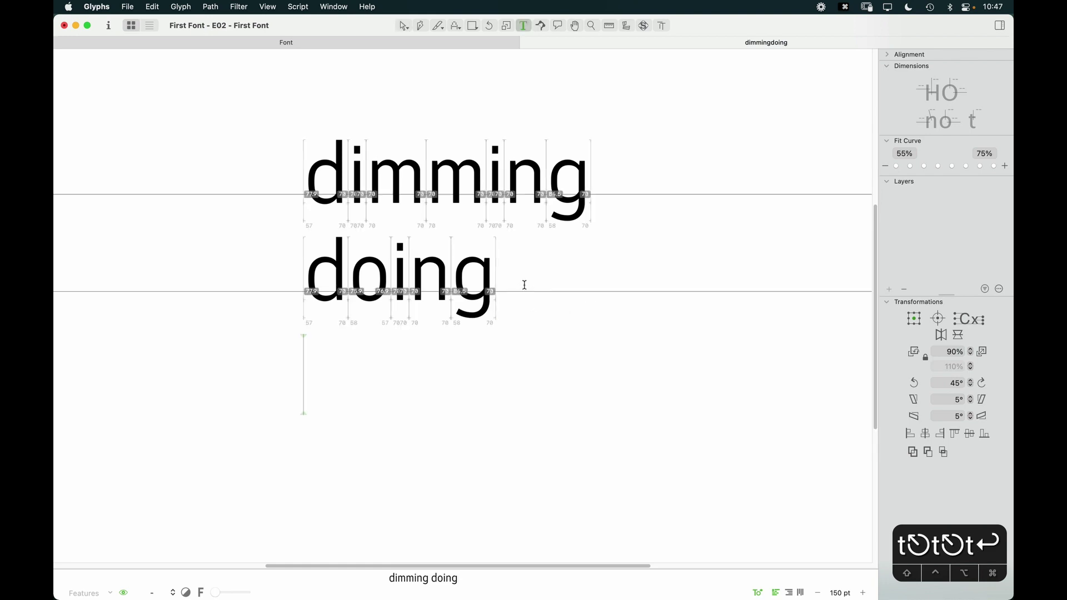
text(nnnn)
key(Return)
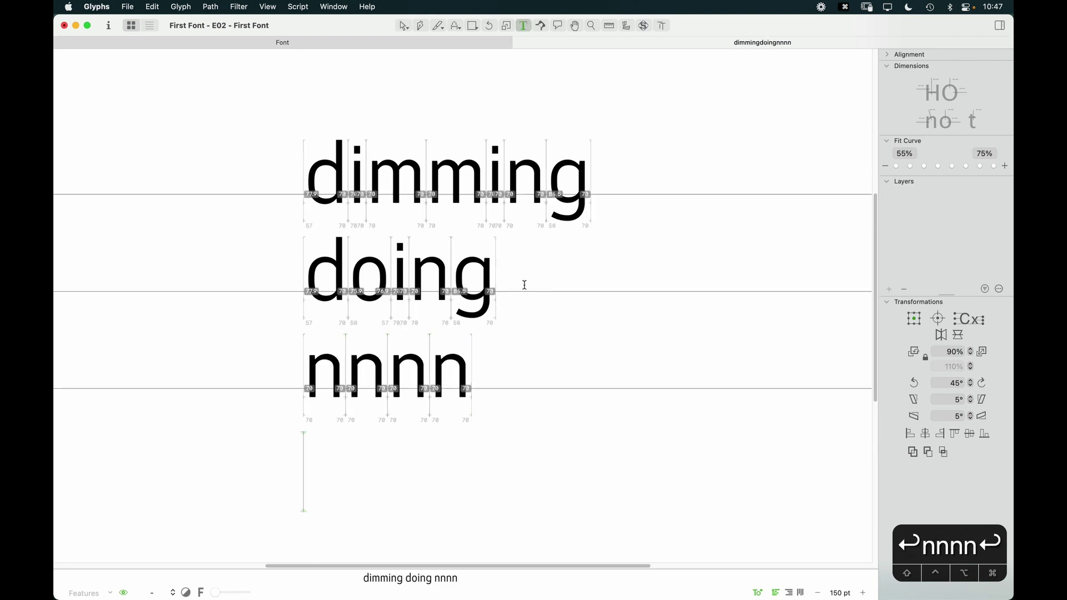
text(oooo)
key(Return)
text(gggg)
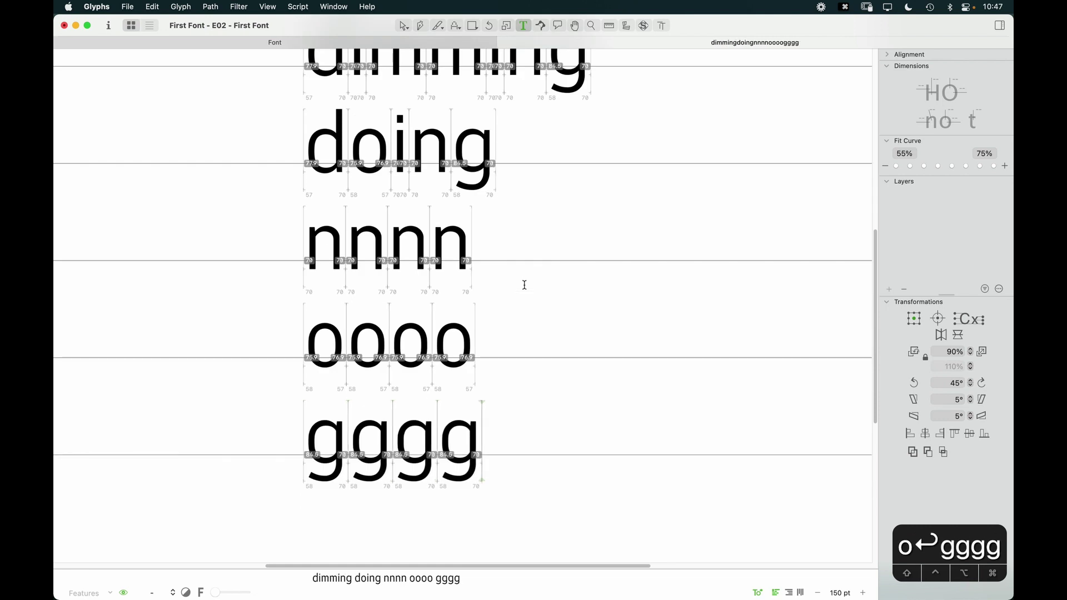
key(Escape)
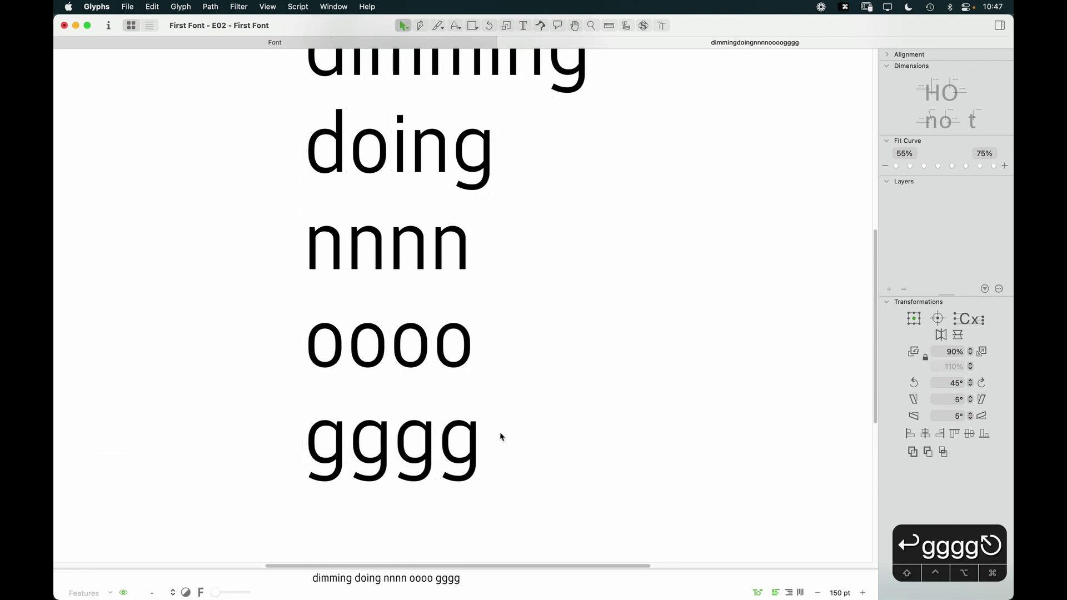
key(space)
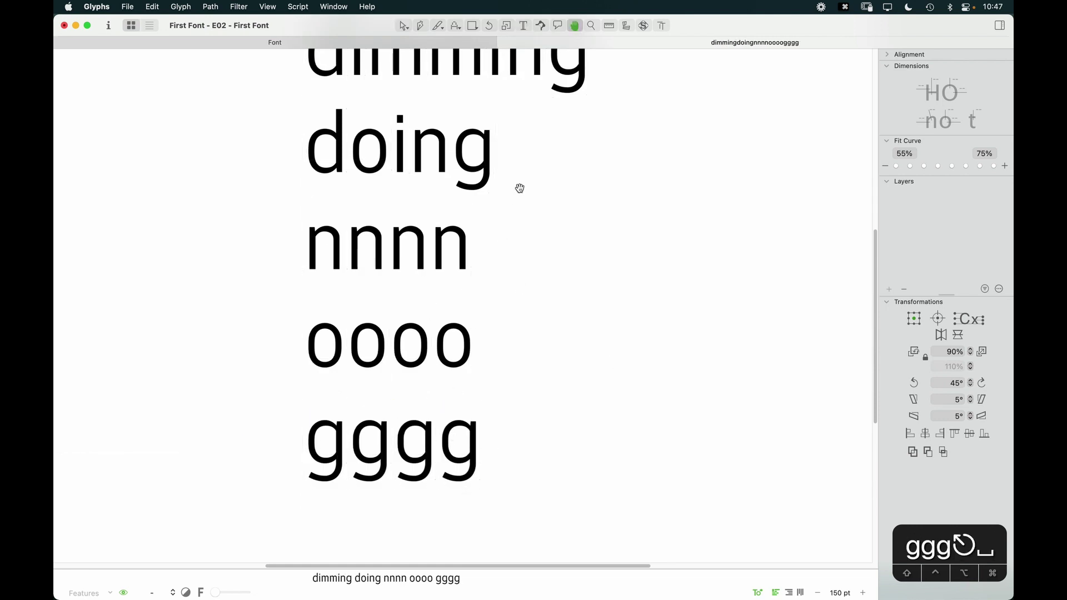
drag(520, 188, 516, 254)
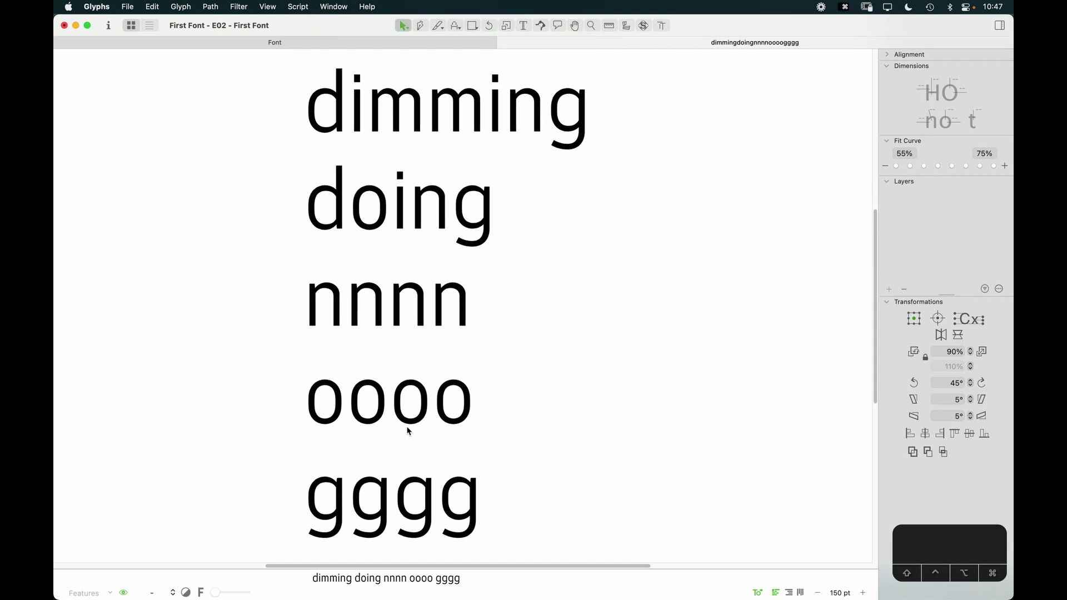
Close the test-word tab and select the lowercase t in the font overview
key(super+w)
click(606, 333)
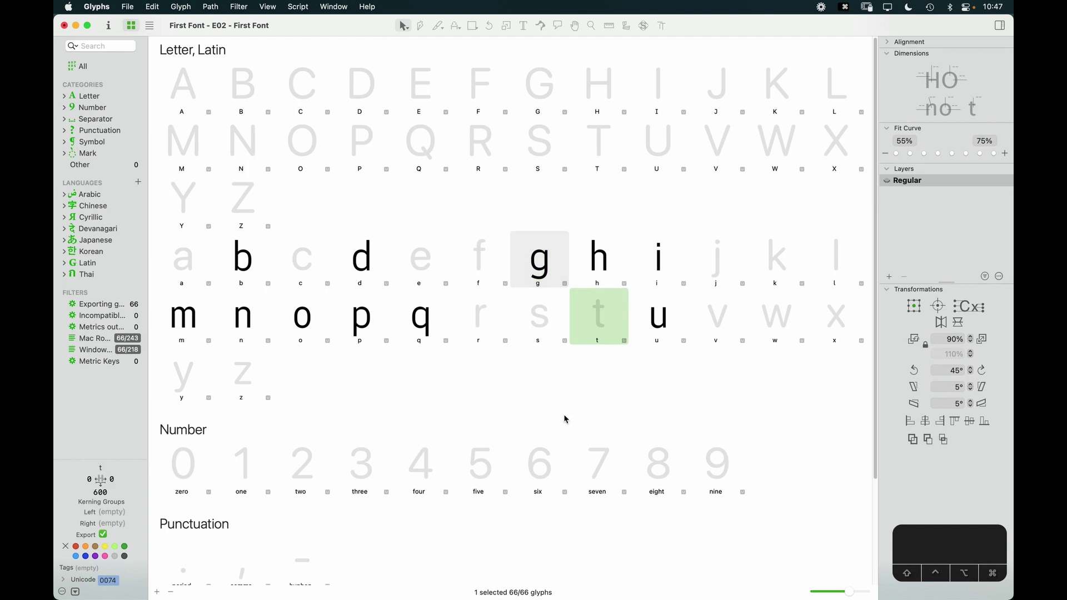